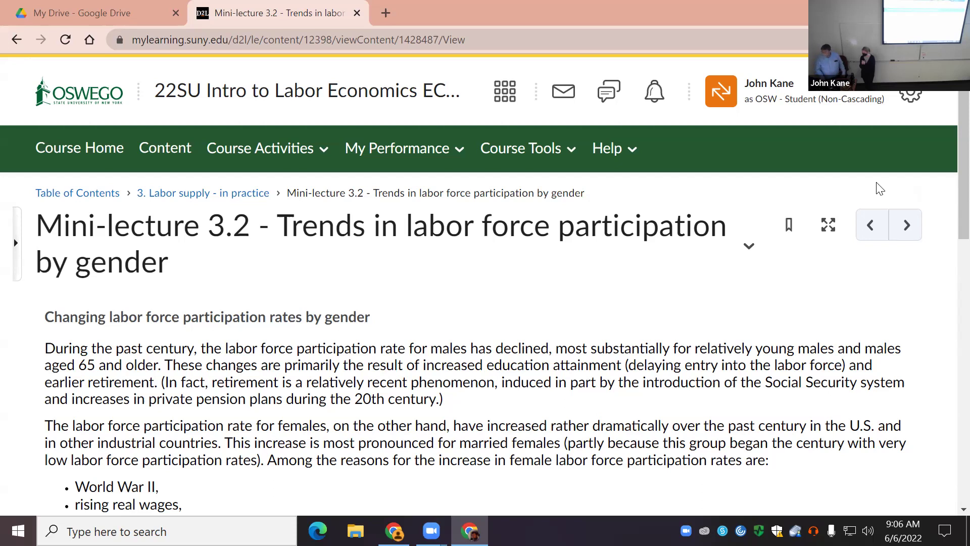
Step: Open mini-lecture 3.3, go back to the "3. Labor supply - in practice" module and review its list of topics
{"action": "left_click", "coordinate": [906, 231]}
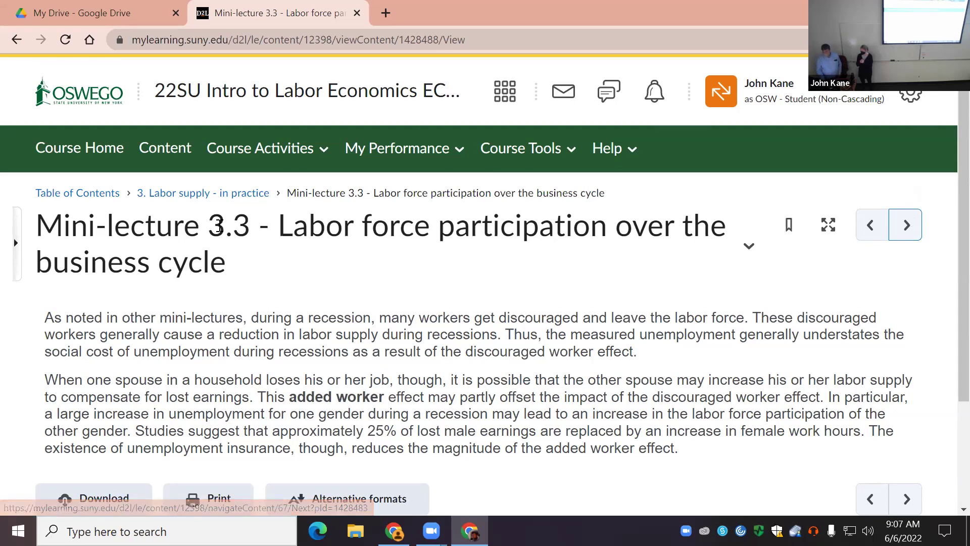
{"action": "left_click", "coordinate": [192, 194]}
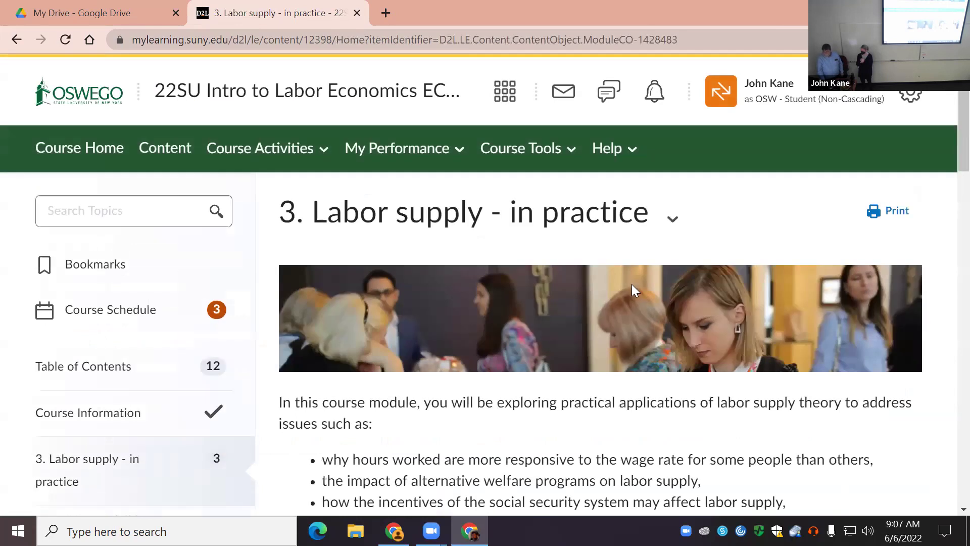
{"action": "scroll", "coordinate": [631, 284], "scroll_direction": "down", "scroll_amount": 4}
{"action": "scroll", "coordinate": [522, 336], "scroll_direction": "down", "scroll_amount": 7}
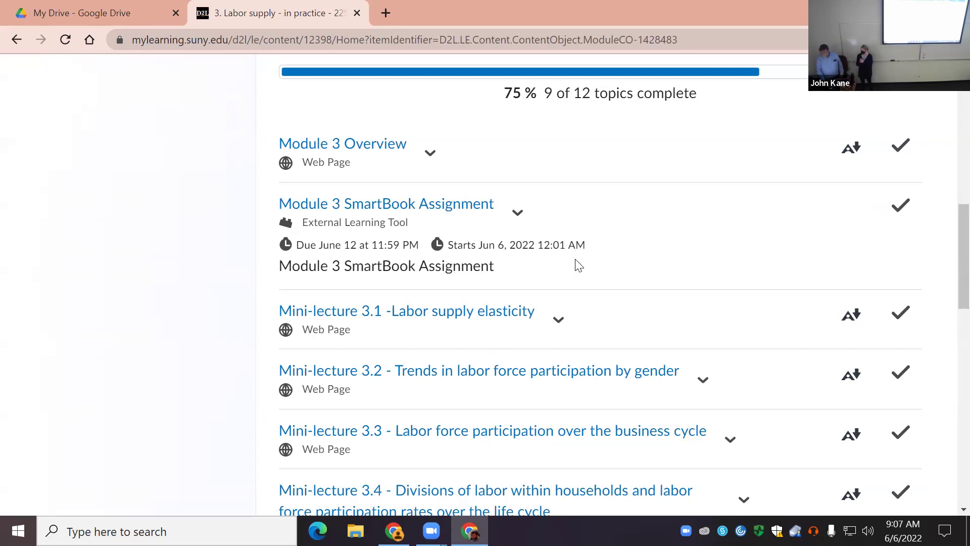
{"action": "scroll", "coordinate": [575, 263], "scroll_direction": "down", "scroll_amount": 4}
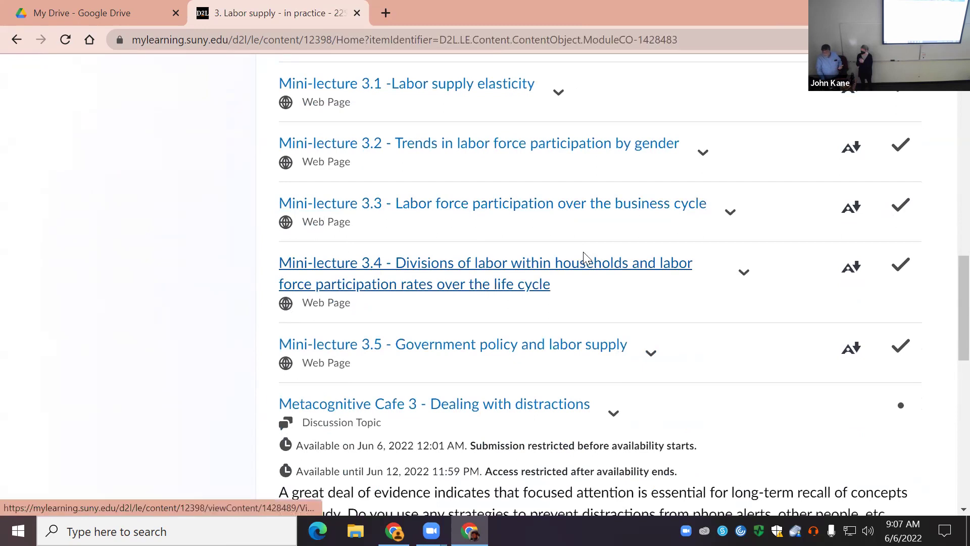
{"action": "scroll", "coordinate": [530, 285], "scroll_direction": "down", "scroll_amount": 4}
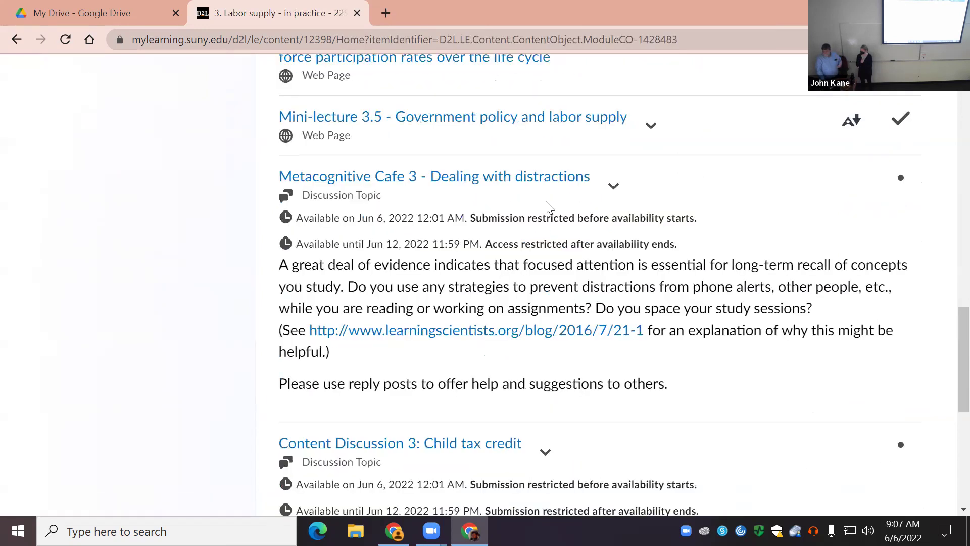
{"action": "scroll", "coordinate": [579, 263], "scroll_direction": "down", "scroll_amount": 8}
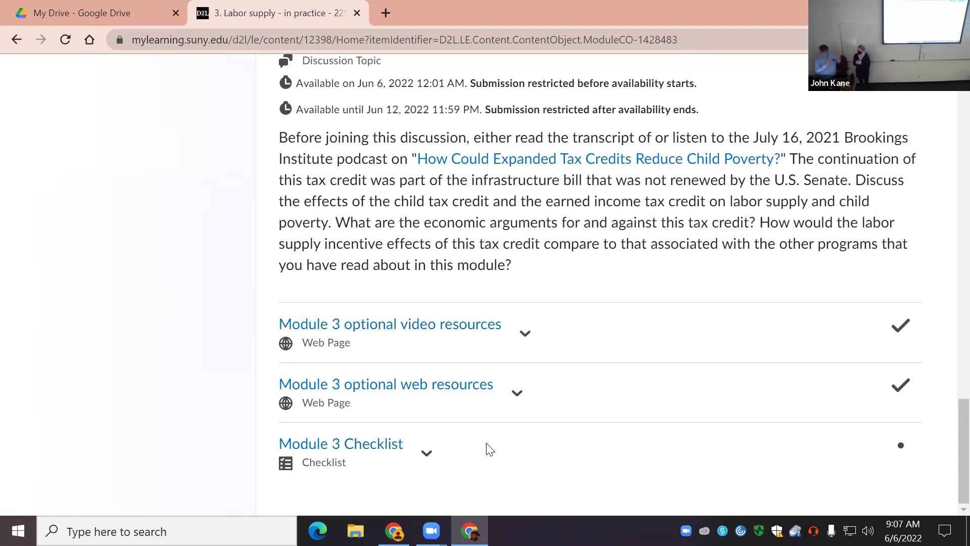
{"action": "scroll", "coordinate": [98, 133], "scroll_direction": "up", "scroll_amount": 12}
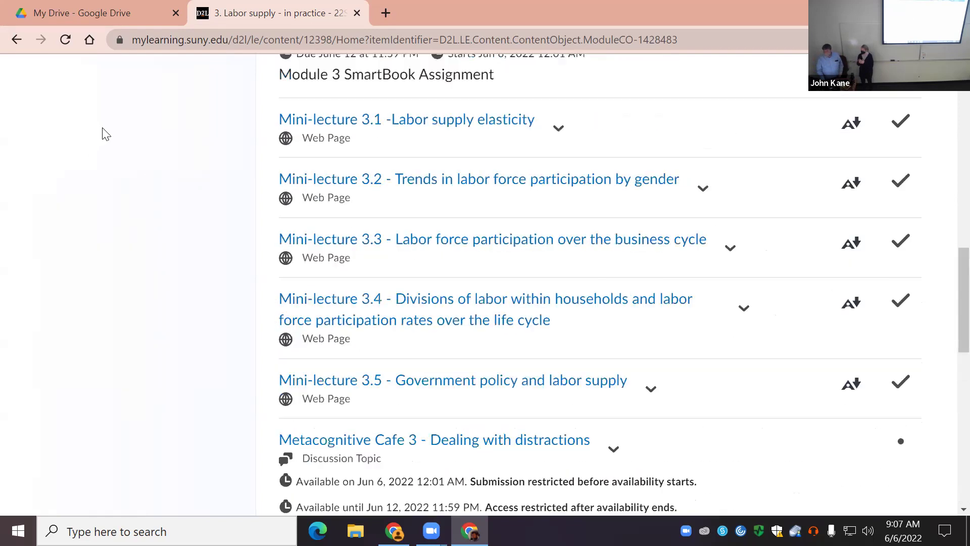
{"action": "scroll", "coordinate": [140, 162], "scroll_direction": "up", "scroll_amount": 10}
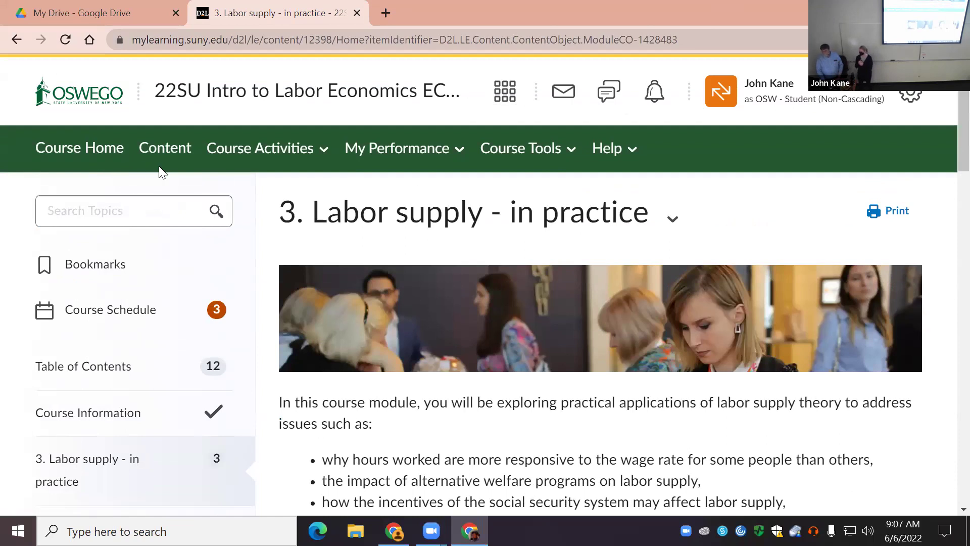
Step: Open the course homepage and look over its module tiles and announcements
{"action": "left_click", "coordinate": [89, 148]}
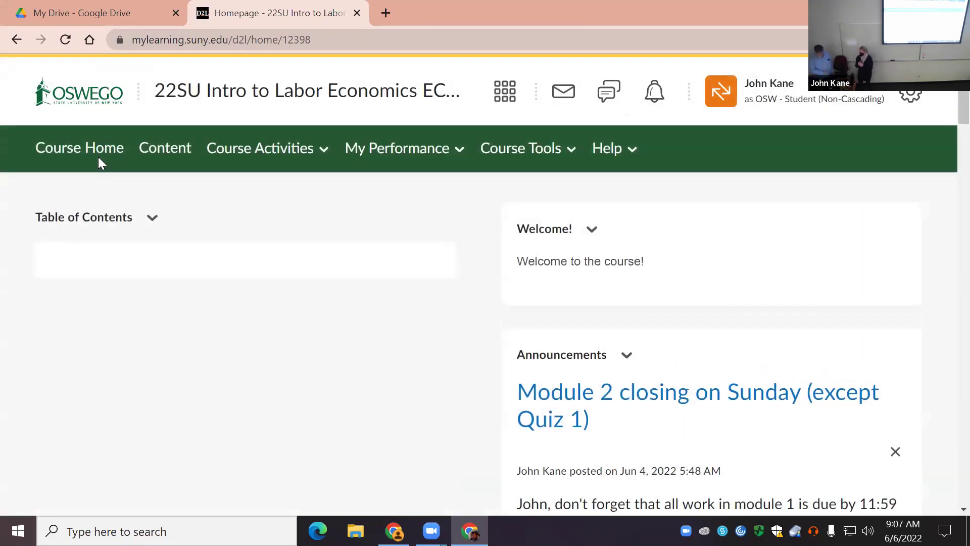
{"action": "scroll", "coordinate": [232, 445], "scroll_direction": "down", "scroll_amount": 4}
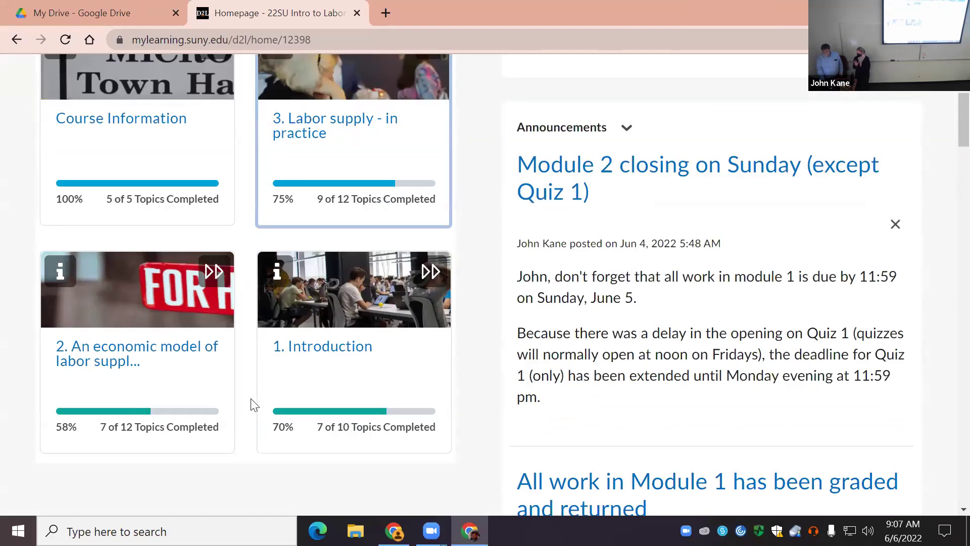
{"action": "scroll", "coordinate": [411, 481], "scroll_direction": "up", "scroll_amount": 3}
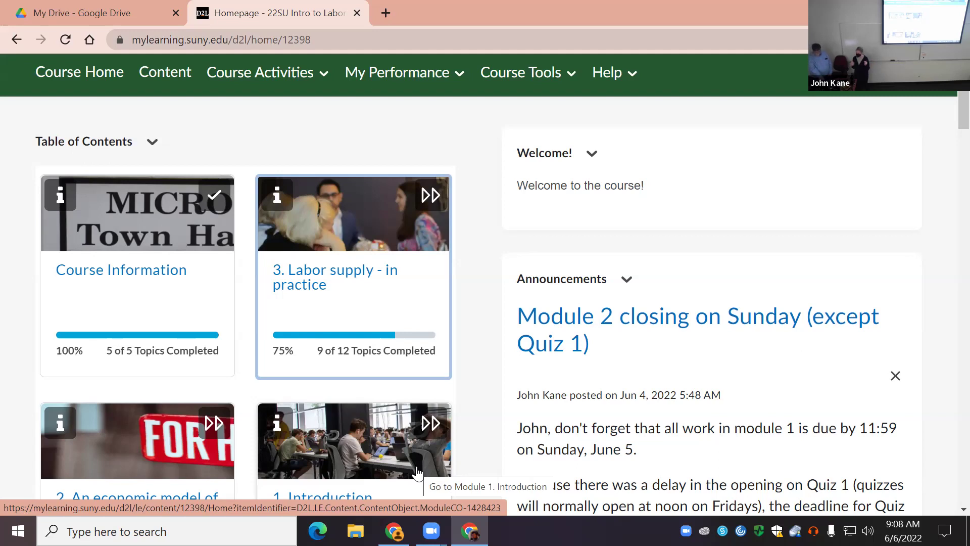
{"action": "scroll", "coordinate": [641, 424], "scroll_direction": "up", "scroll_amount": 2}
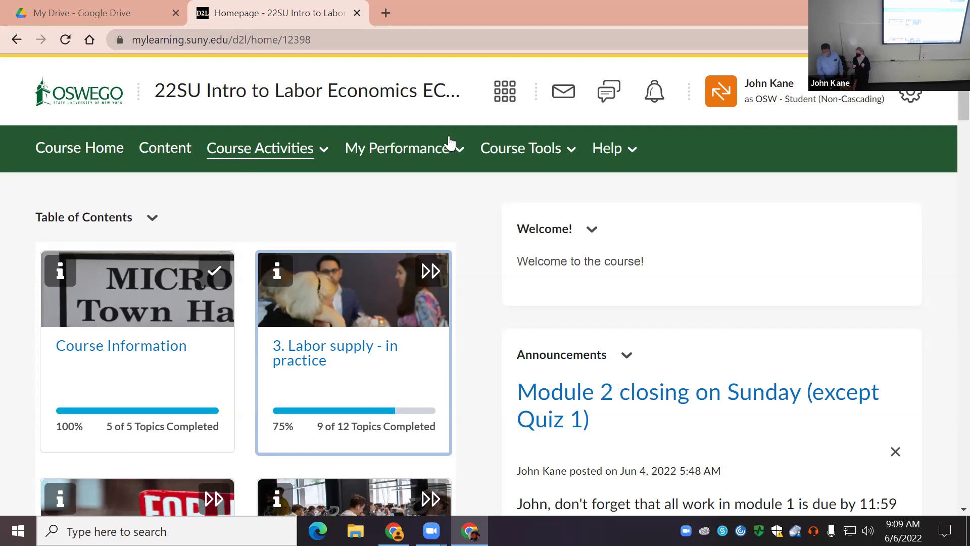
Step: Reload the course homepage and view the list of available courses without switching course
{"action": "left_click", "coordinate": [392, 102]}
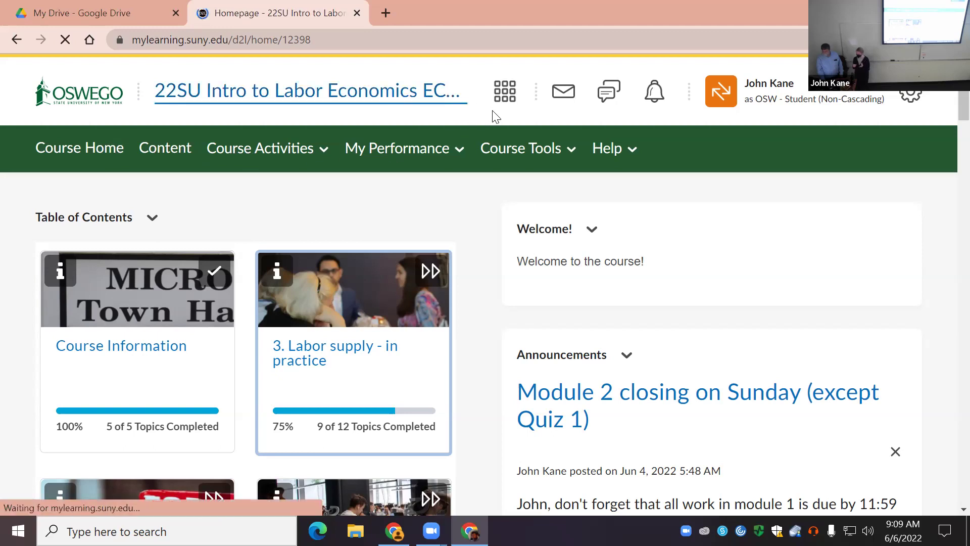
{"action": "left_click", "coordinate": [503, 94]}
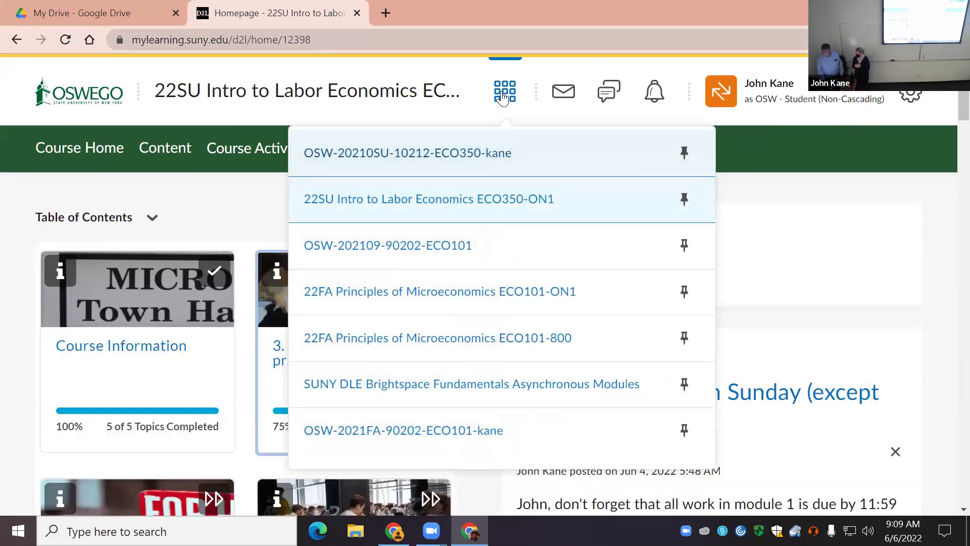
{"action": "left_click", "coordinate": [224, 111]}
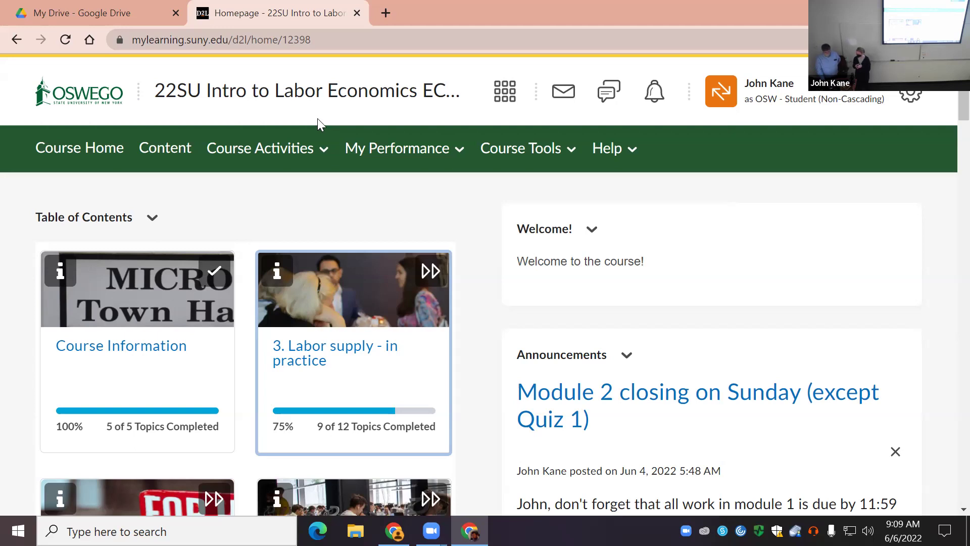
Step: Check the course tools available to students and stop viewing the course as OSW - Student (Non-Cascading)
{"action": "left_click", "coordinate": [524, 157]}
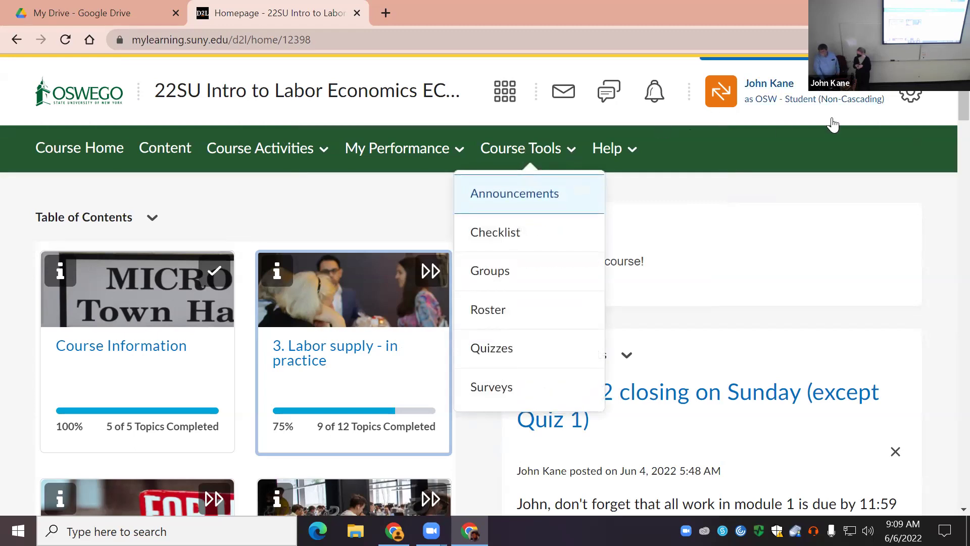
{"action": "left_click", "coordinate": [765, 103]}
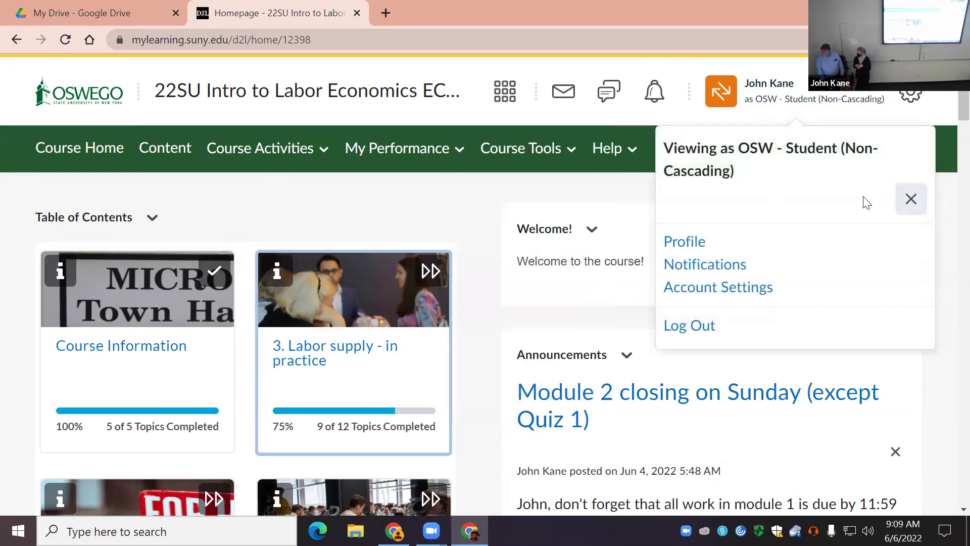
{"action": "left_click", "coordinate": [912, 199]}
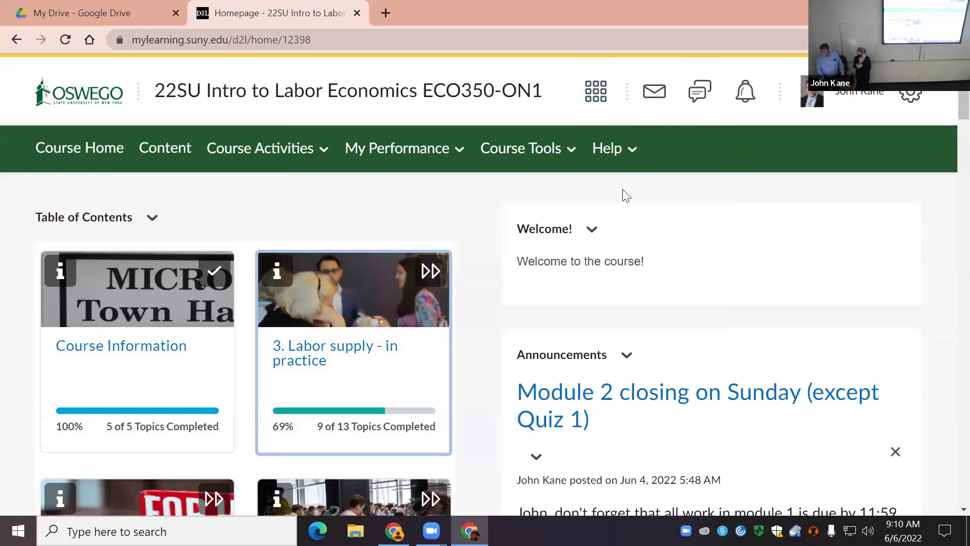
Step: Open Course Builder from the Course Administration page of the labor economics course
{"action": "left_click", "coordinate": [502, 152]}
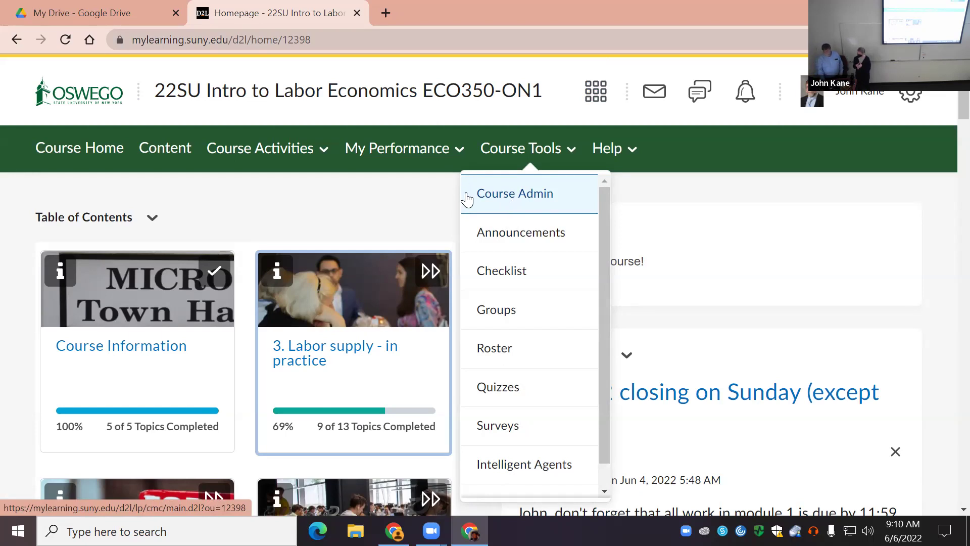
{"action": "left_click", "coordinate": [537, 195]}
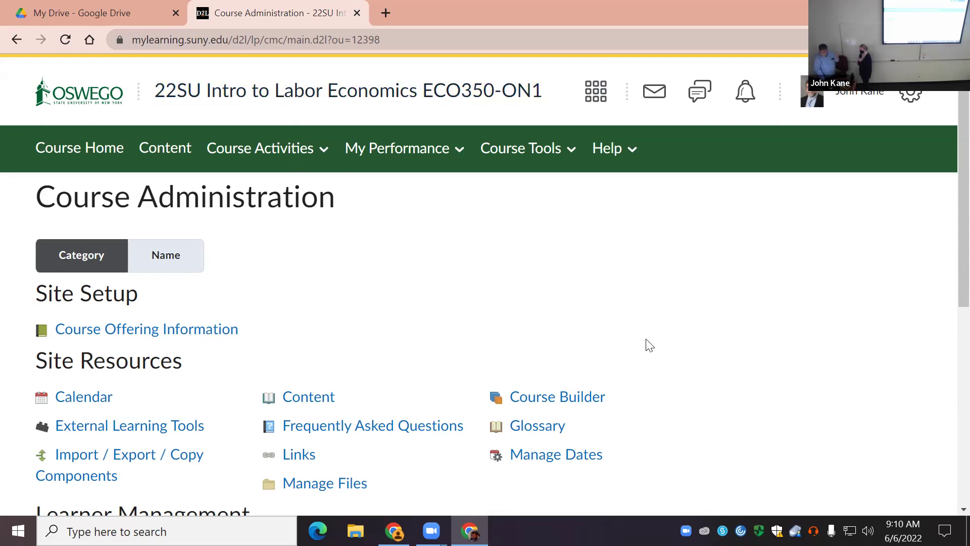
{"action": "scroll", "coordinate": [650, 342], "scroll_direction": "down", "scroll_amount": 3}
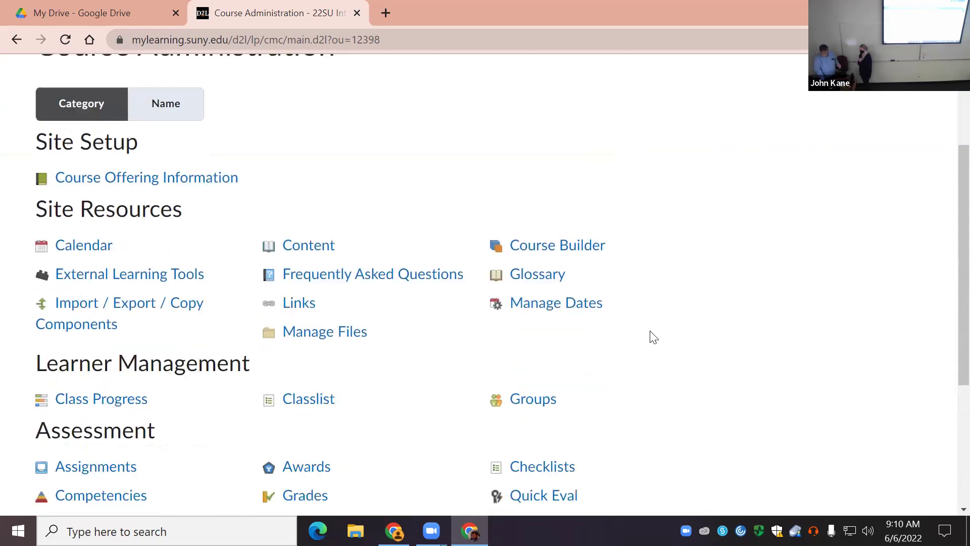
{"action": "left_click", "coordinate": [587, 246]}
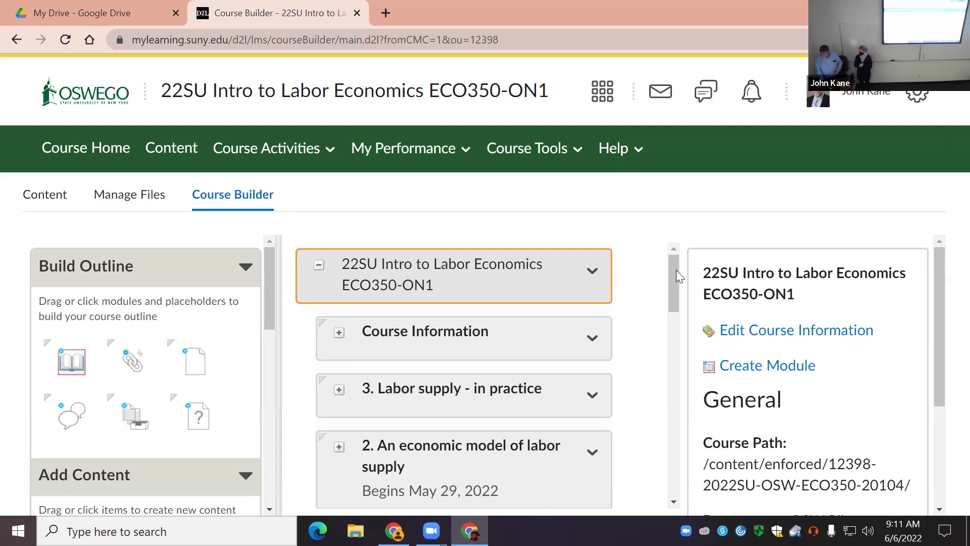
Step: Create a module named "demo" directly under 22SU Intro to Labor Economics ECO350-ON1
{"action": "left_click_drag", "start_coordinate": [668, 281], "coordinate": [666, 491]}
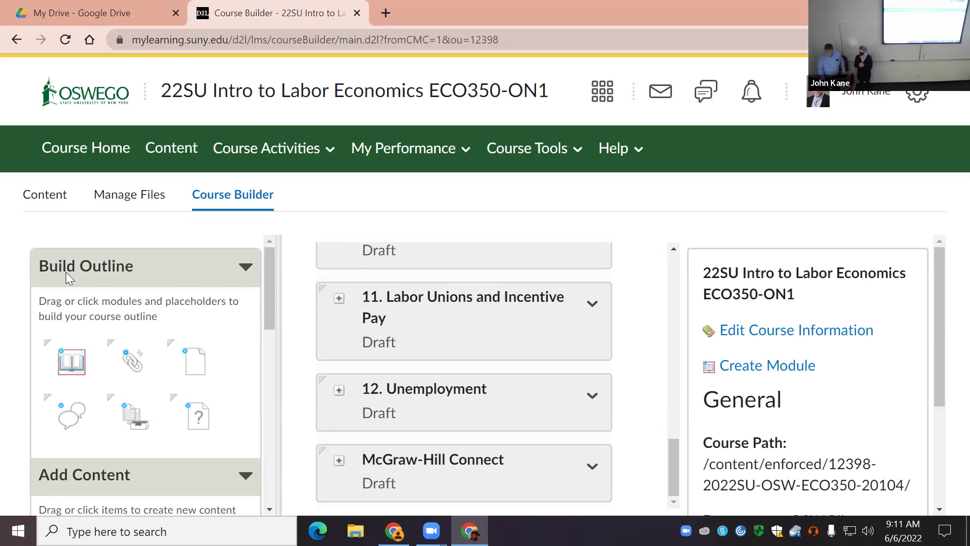
{"action": "left_click", "coordinate": [71, 372]}
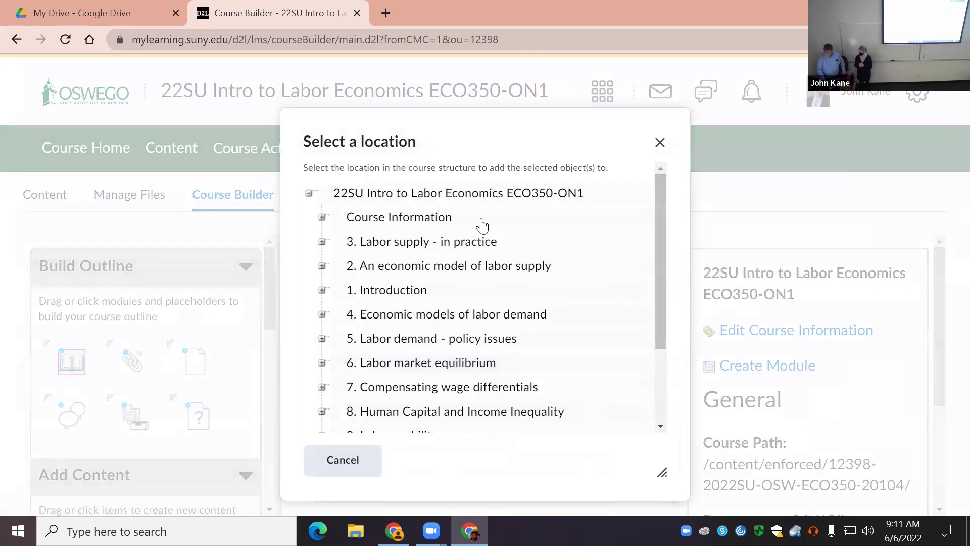
{"action": "left_click", "coordinate": [432, 197]}
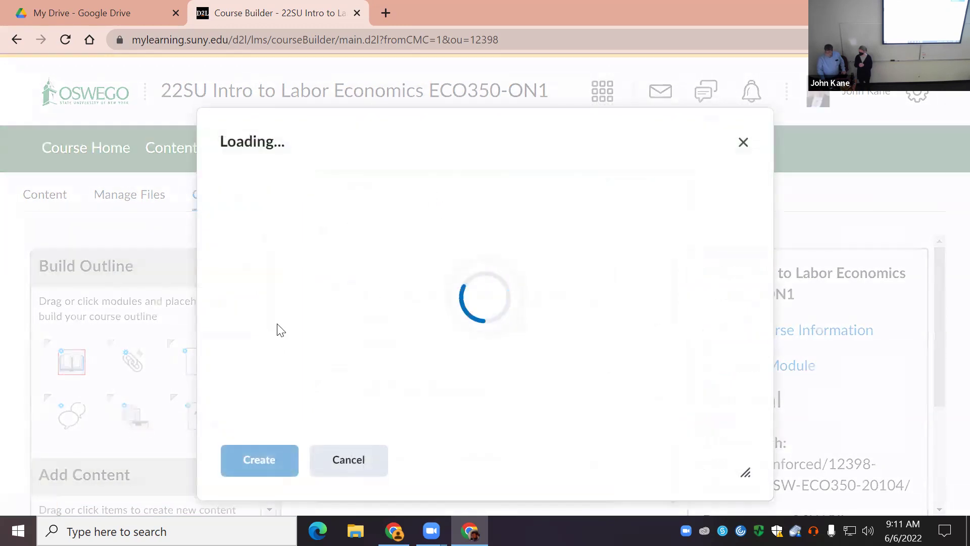
{"action": "type", "text": "demo"}
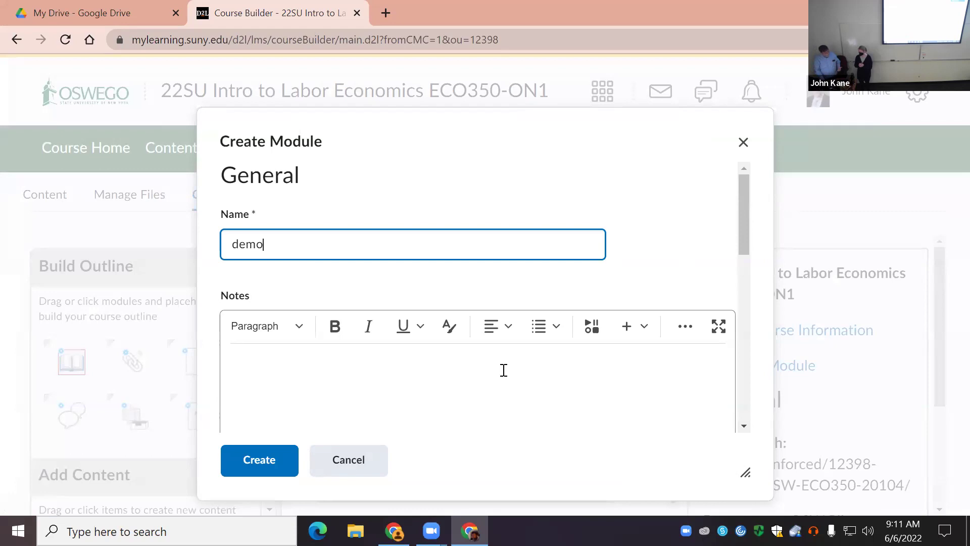
{"action": "left_click", "coordinate": [257, 461]}
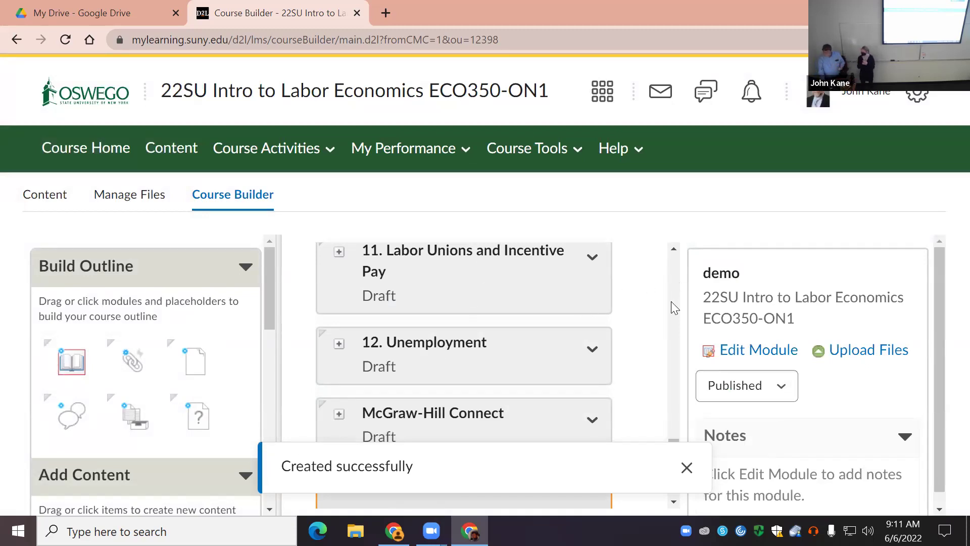
Step: Move the demo module above 12. Unemployment and back to the end of the outline below McGraw-Hill Connect
{"action": "scroll", "coordinate": [597, 353], "scroll_direction": "down", "scroll_amount": 1}
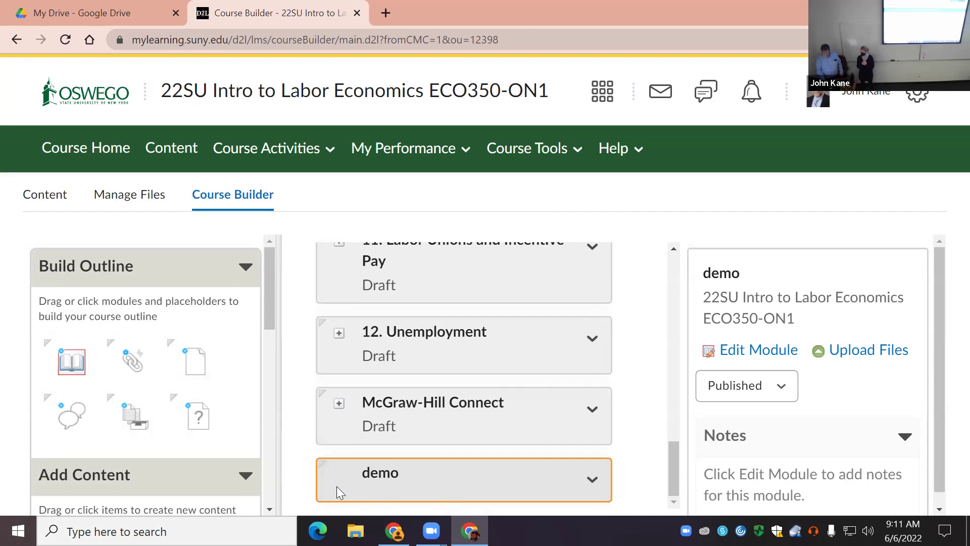
{"action": "left_click_drag", "start_coordinate": [344, 477], "coordinate": [345, 413]}
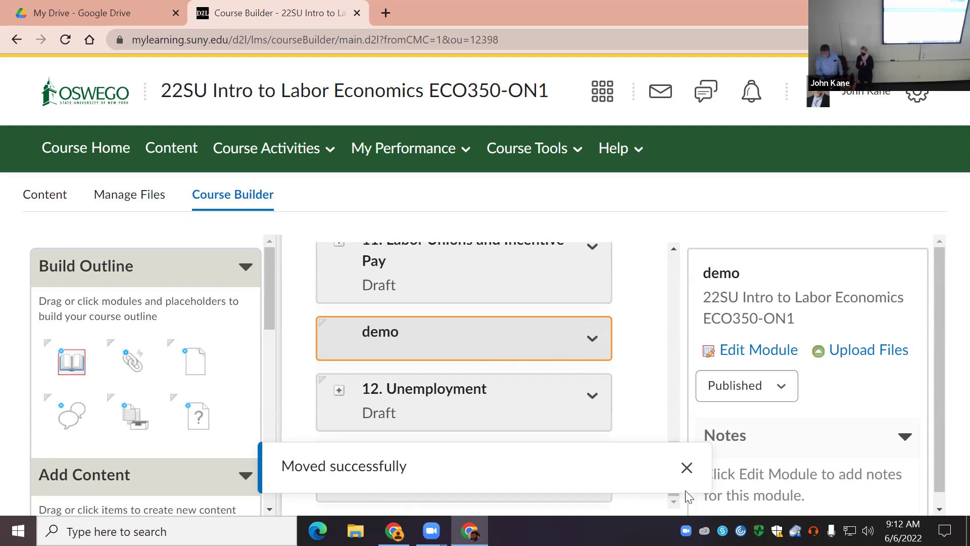
{"action": "left_click", "coordinate": [686, 468]}
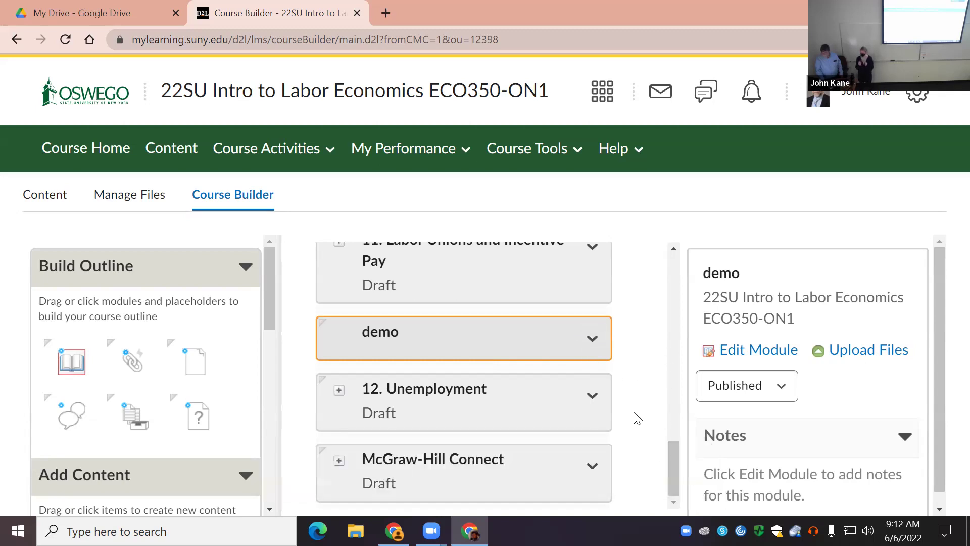
{"action": "left_click_drag", "start_coordinate": [329, 327], "coordinate": [361, 505]}
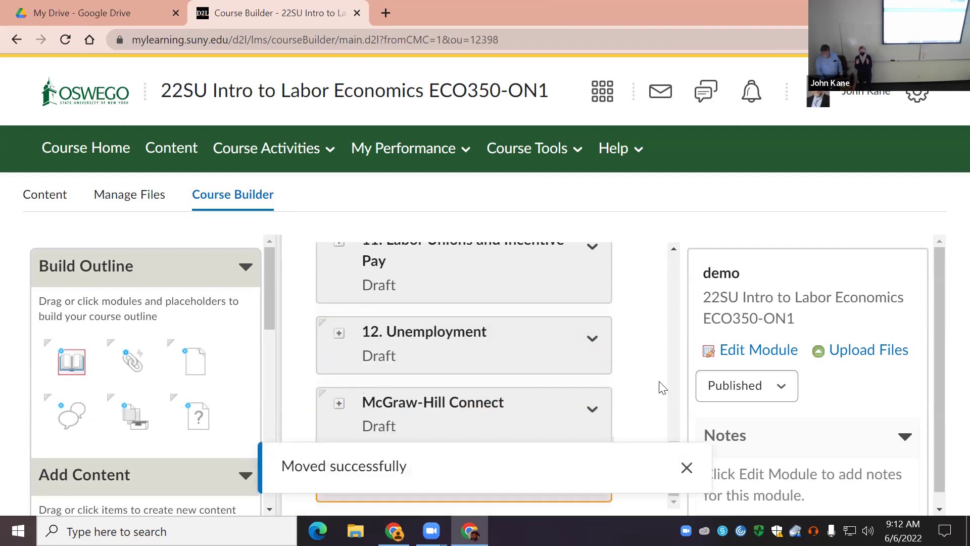
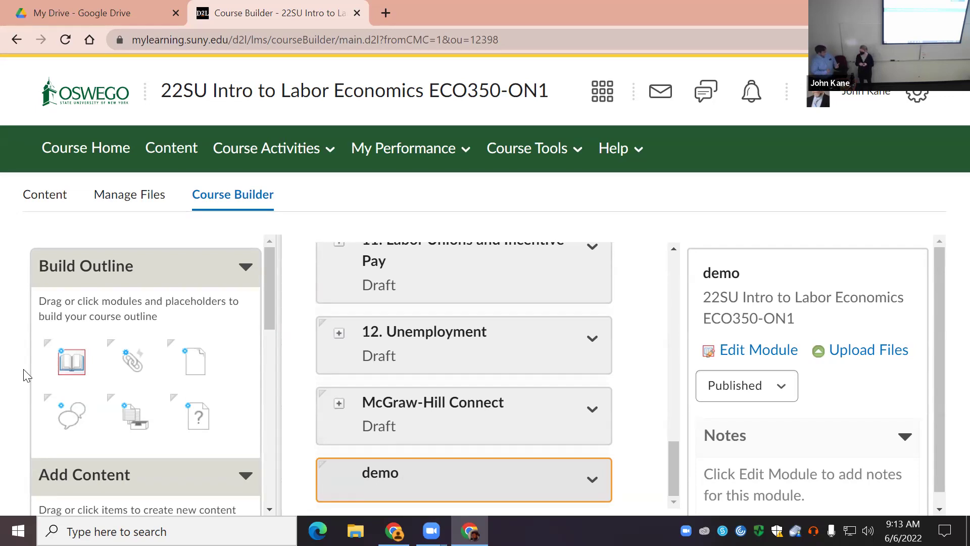
Step: Add a link placeholder named "Link to core resource" to the demo module
{"action": "left_click", "coordinate": [132, 357]}
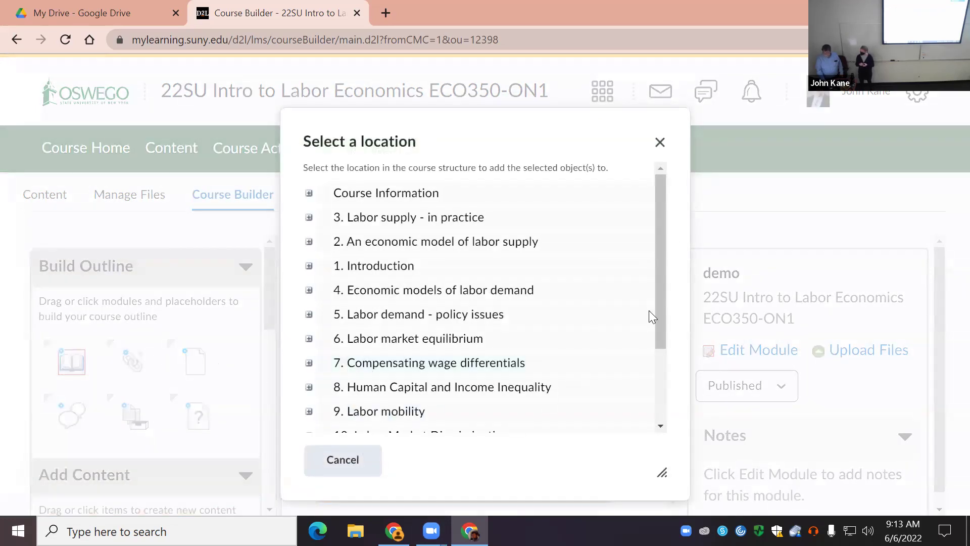
{"action": "left_click_drag", "start_coordinate": [664, 302], "coordinate": [656, 404]}
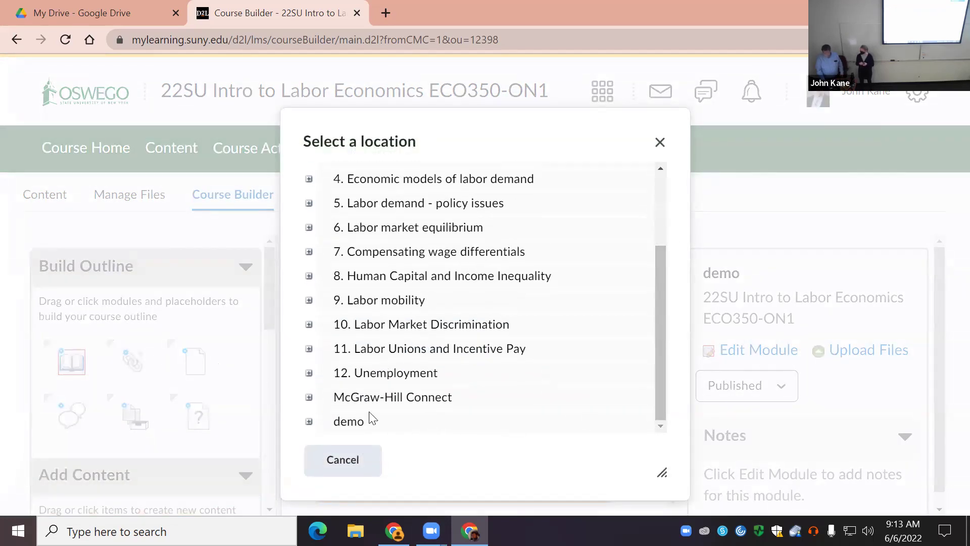
{"action": "left_click", "coordinate": [358, 427]}
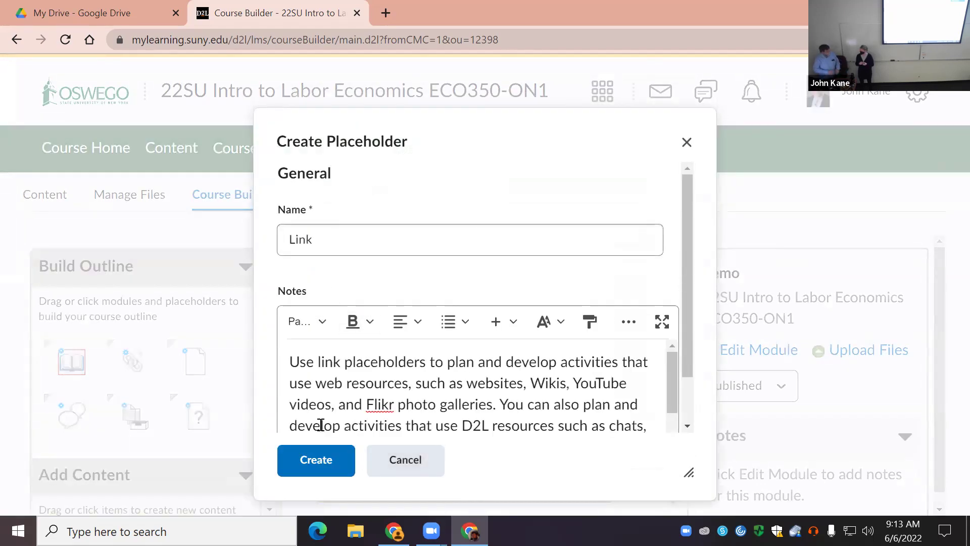
{"action": "left_click", "coordinate": [326, 245]}
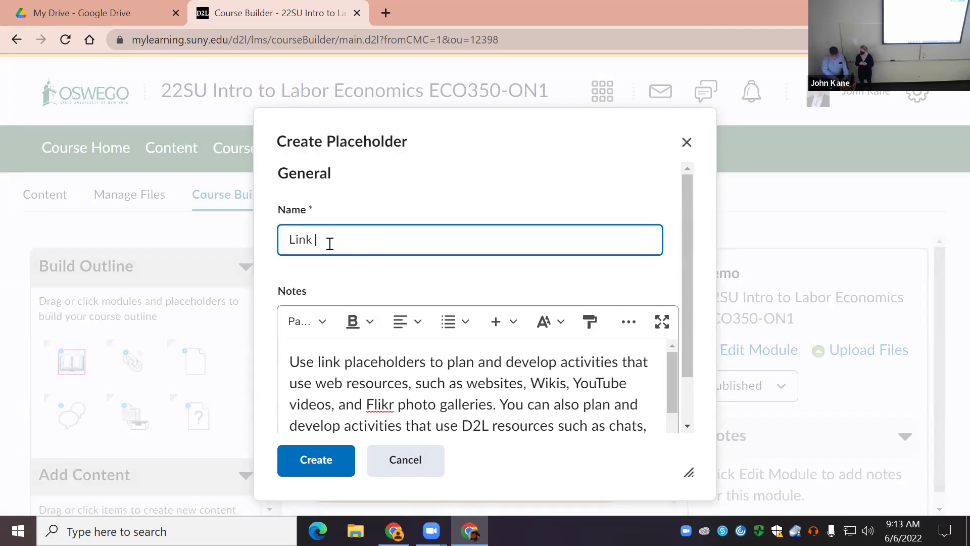
{"action": "key", "text": "F11"}
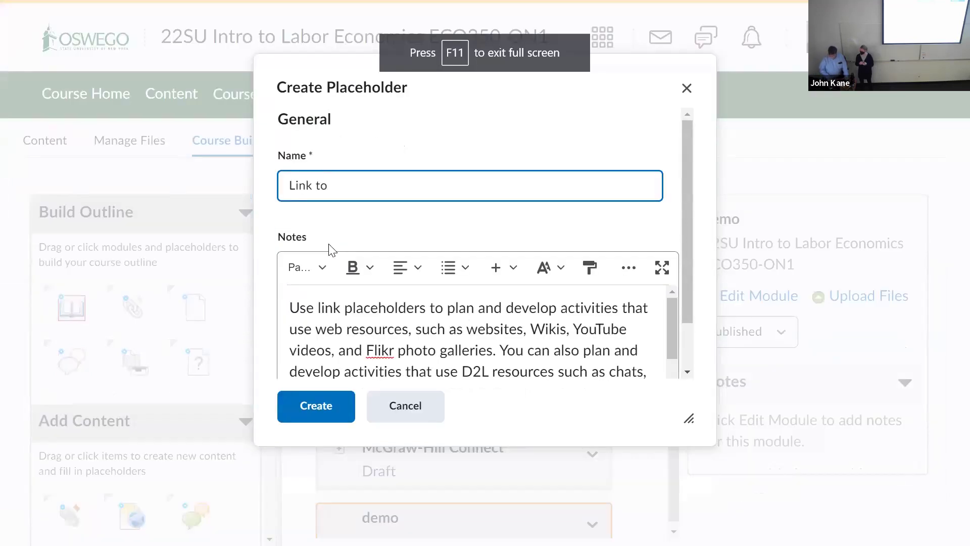
{"action": "type", "text": "to core resource"}
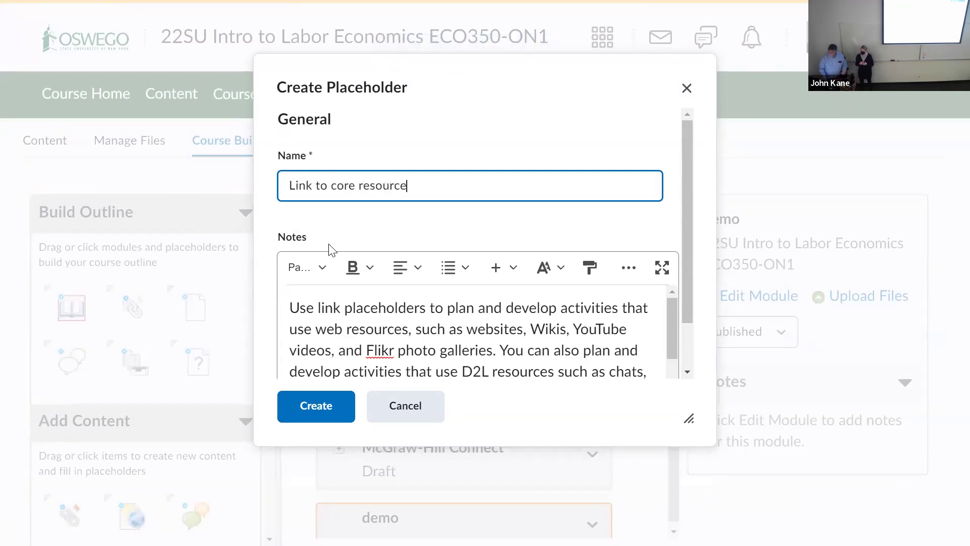
{"action": "left_click", "coordinate": [303, 408]}
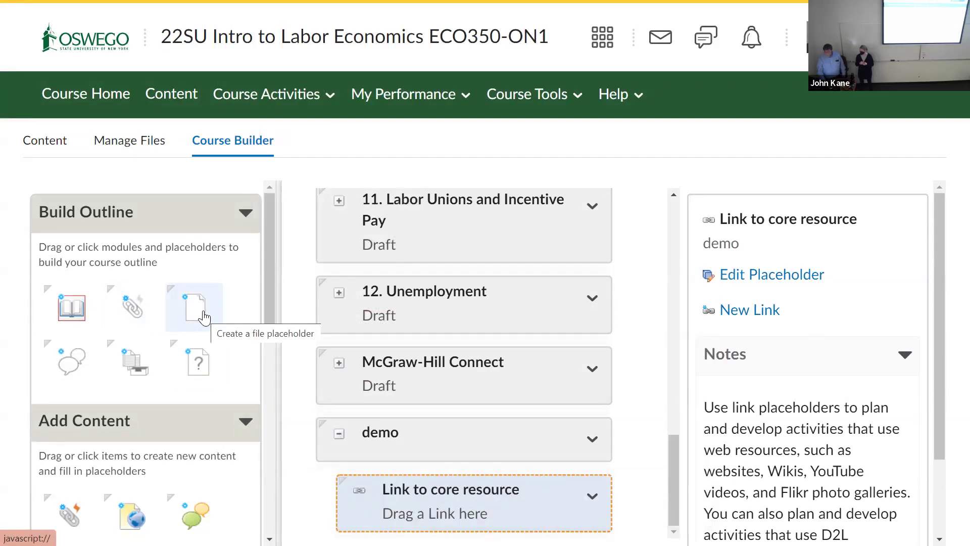
Step: Add a file placeholder named "overview" to the demo module and dismiss the creation notice
{"action": "left_click", "coordinate": [204, 317]}
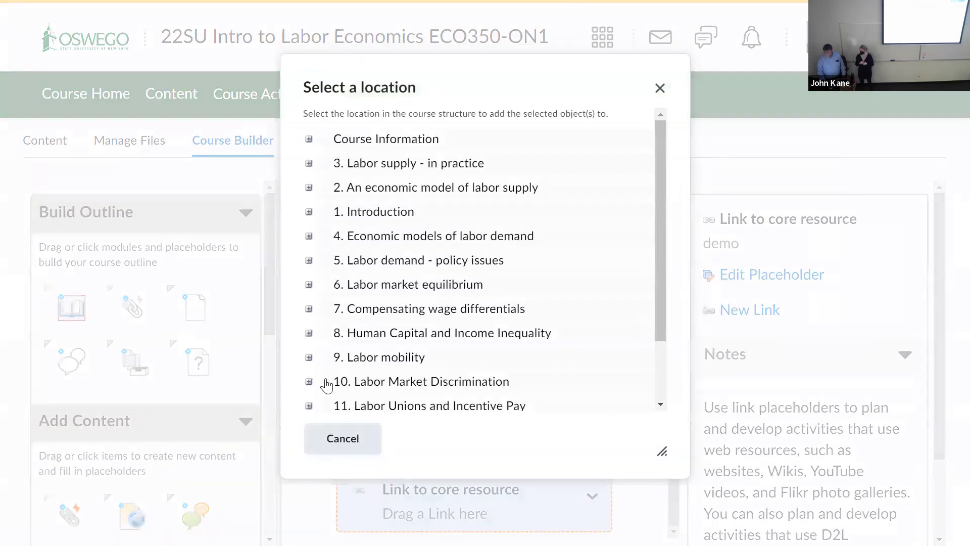
{"action": "left_click_drag", "start_coordinate": [661, 334], "coordinate": [645, 407]}
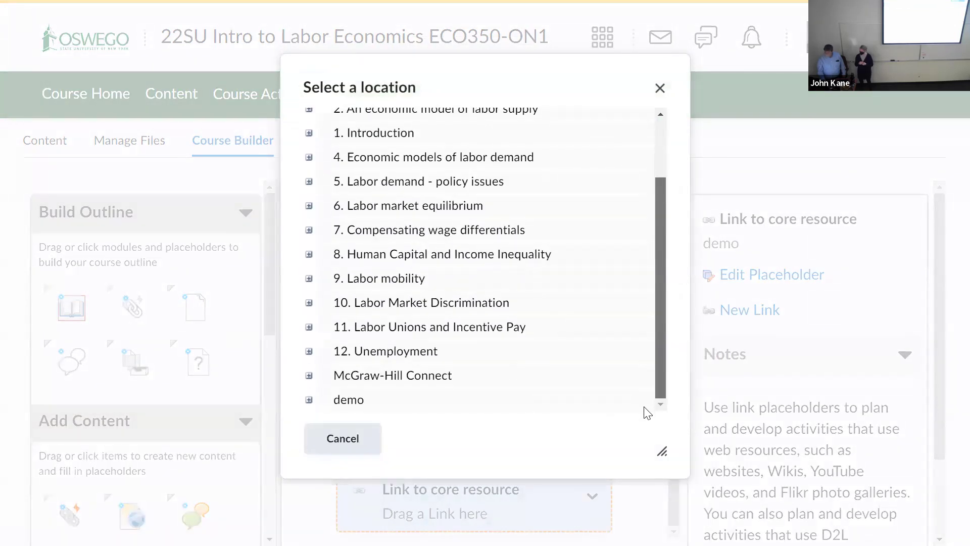
{"action": "left_click", "coordinate": [358, 402]}
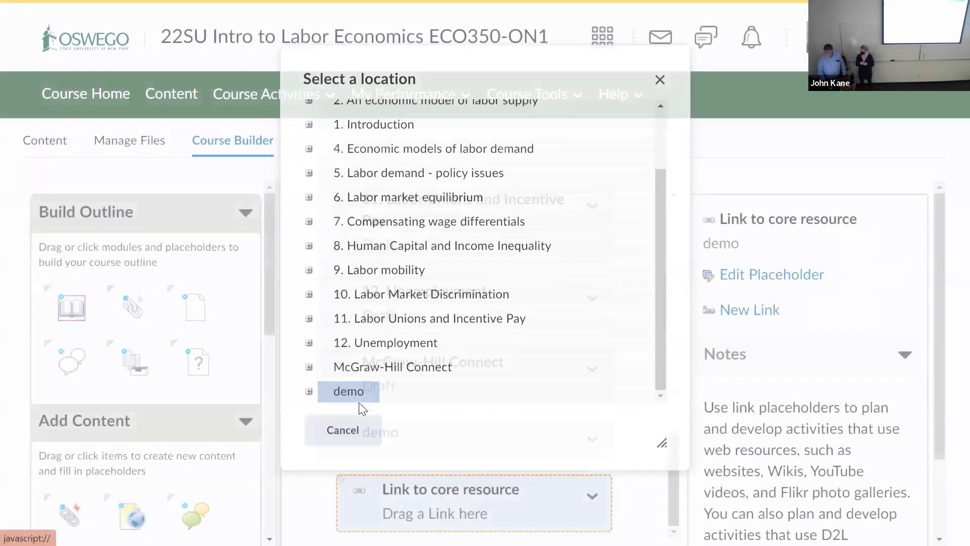
{"action": "left_click", "coordinate": [390, 197]}
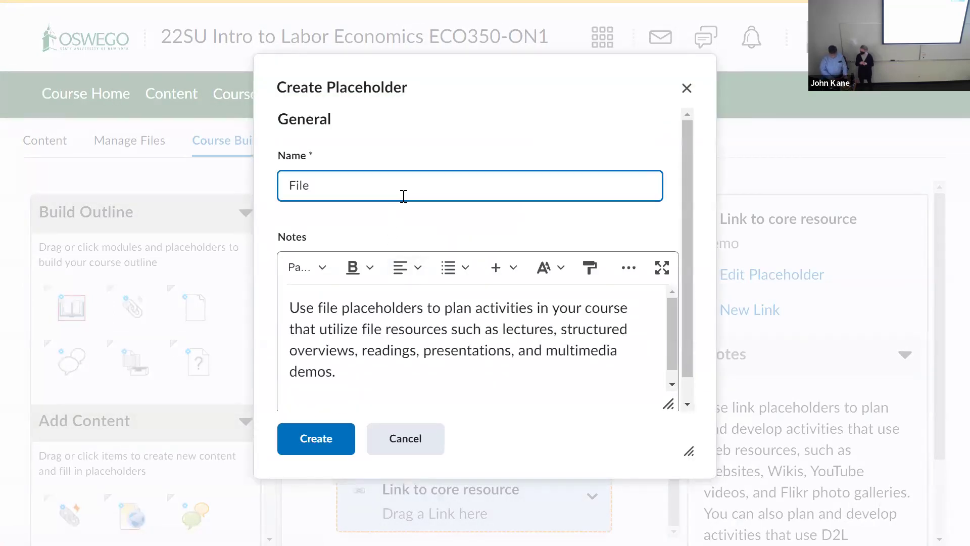
{"action": "type", "text": "overview"}
{"action": "left_click", "coordinate": [336, 441]}
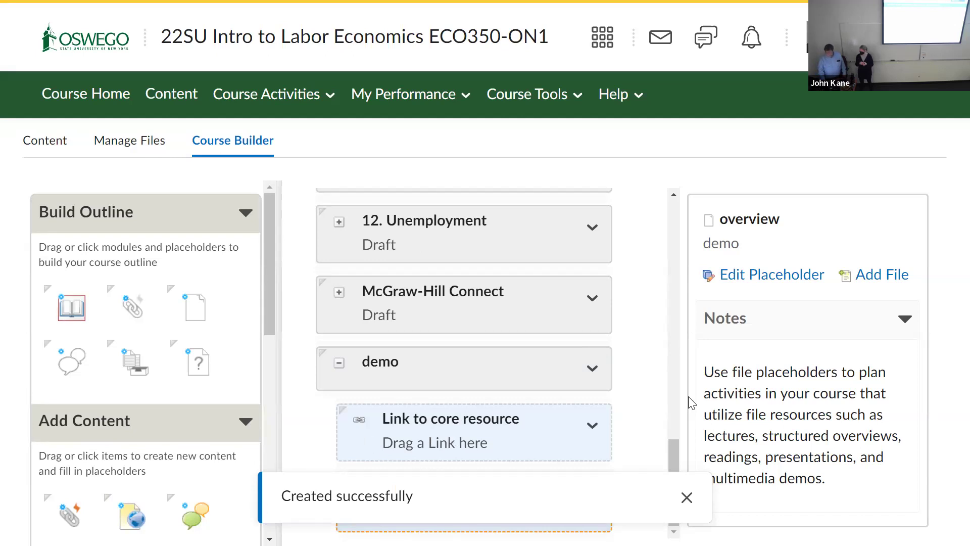
{"action": "left_click", "coordinate": [693, 500]}
Step: Add a discussion placeholder named "Discussion" between Link to core resource and overview in the demo module
{"action": "left_click_drag", "start_coordinate": [70, 361], "coordinate": [656, 463]}
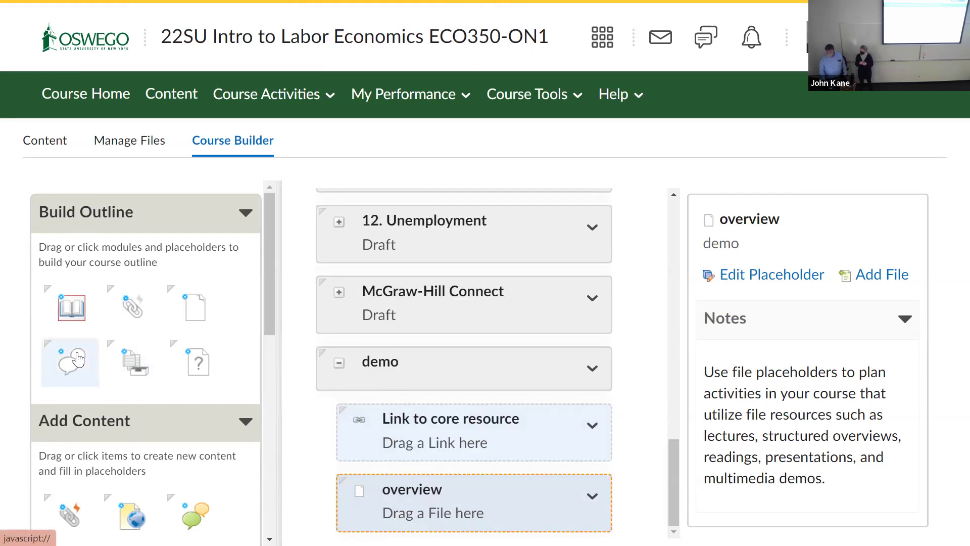
{"action": "left_click_drag", "start_coordinate": [77, 358], "coordinate": [359, 466]}
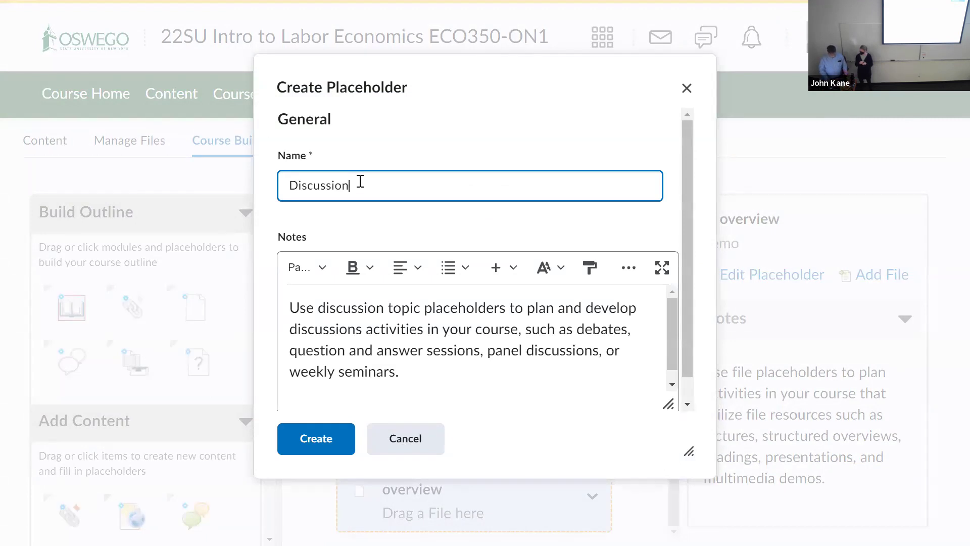
{"action": "left_click", "coordinate": [318, 439]}
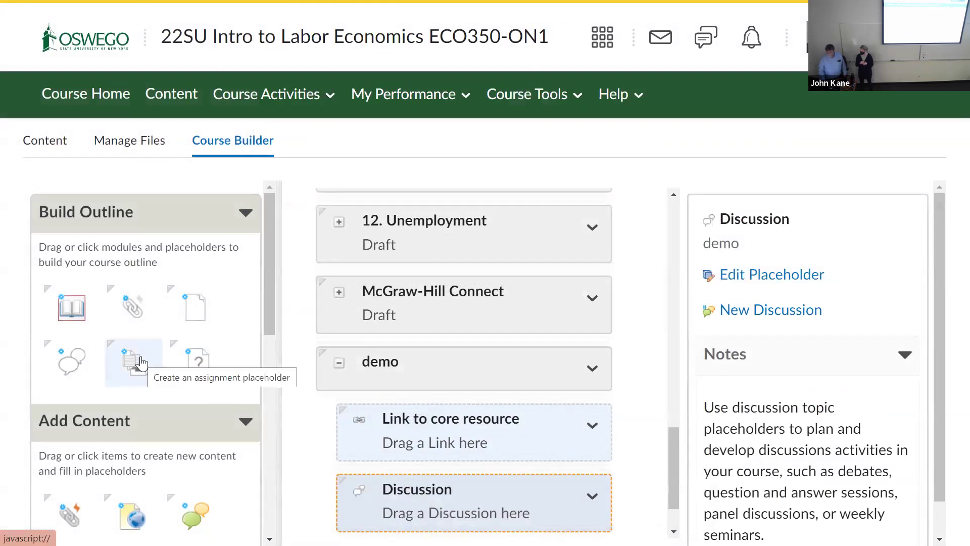
Step: Add an Assignment placeholder below Link to core resource and a Quiz placeholder between Discussion and overview in the demo module
{"action": "left_click_drag", "start_coordinate": [141, 363], "coordinate": [383, 464]}
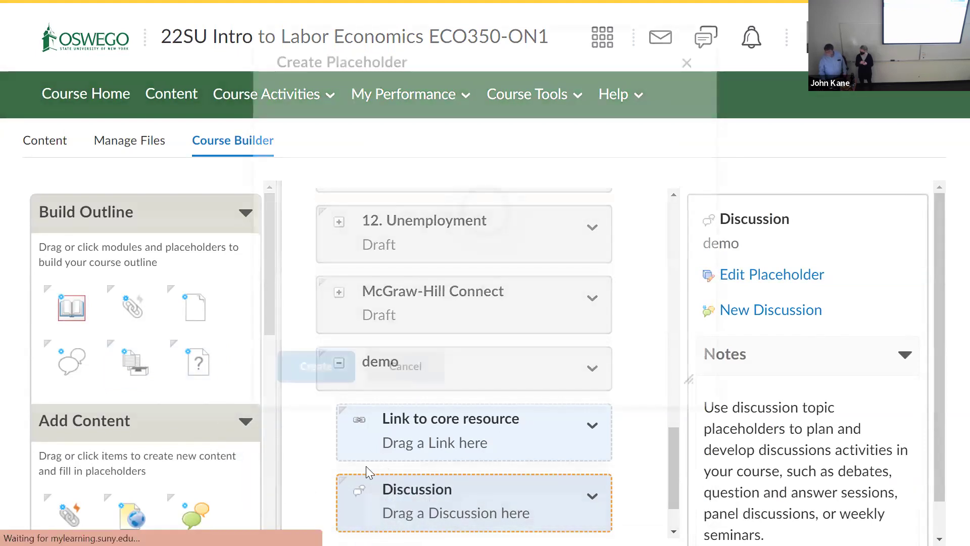
{"action": "left_click", "coordinate": [323, 439]}
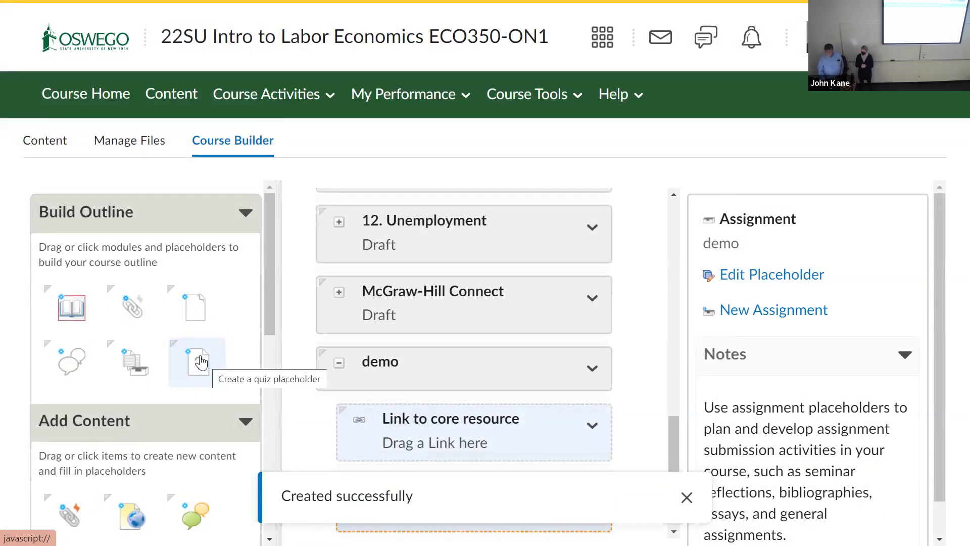
{"action": "left_click_drag", "start_coordinate": [201, 361], "coordinate": [355, 464]}
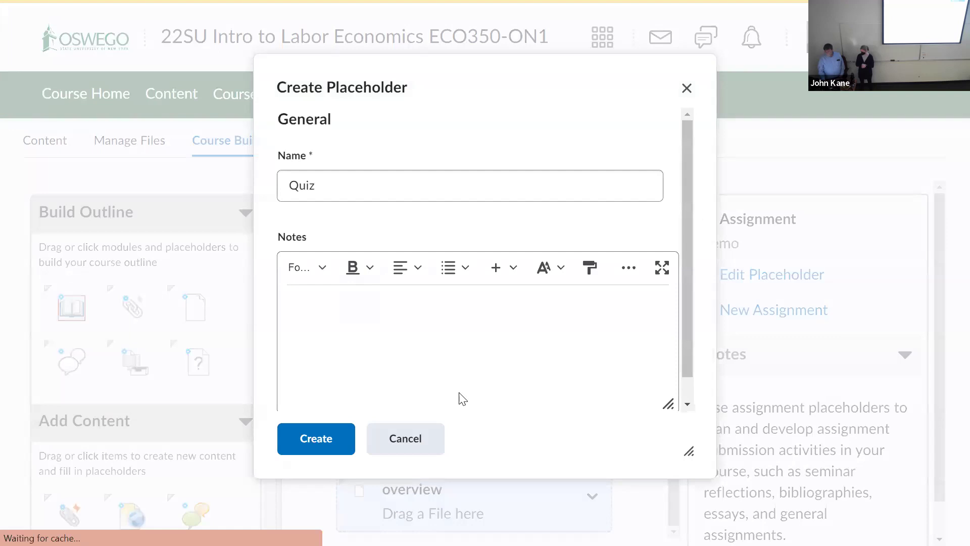
{"action": "left_click", "coordinate": [332, 447]}
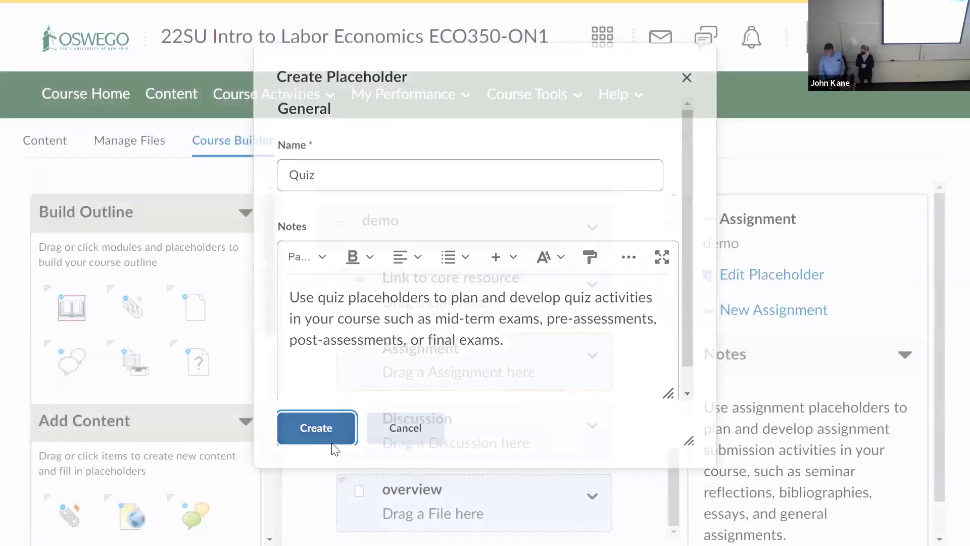
Step: Review the demo module's placeholders and the items offered under Add Content and Browse Tools
{"action": "left_click_drag", "start_coordinate": [673, 450], "coordinate": [667, 494]}
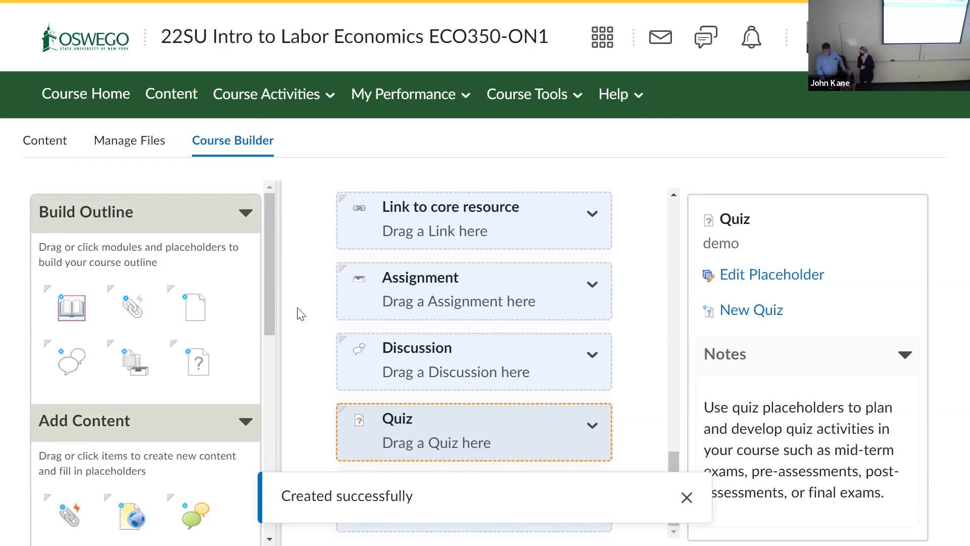
{"action": "left_click_drag", "start_coordinate": [269, 330], "coordinate": [255, 421]}
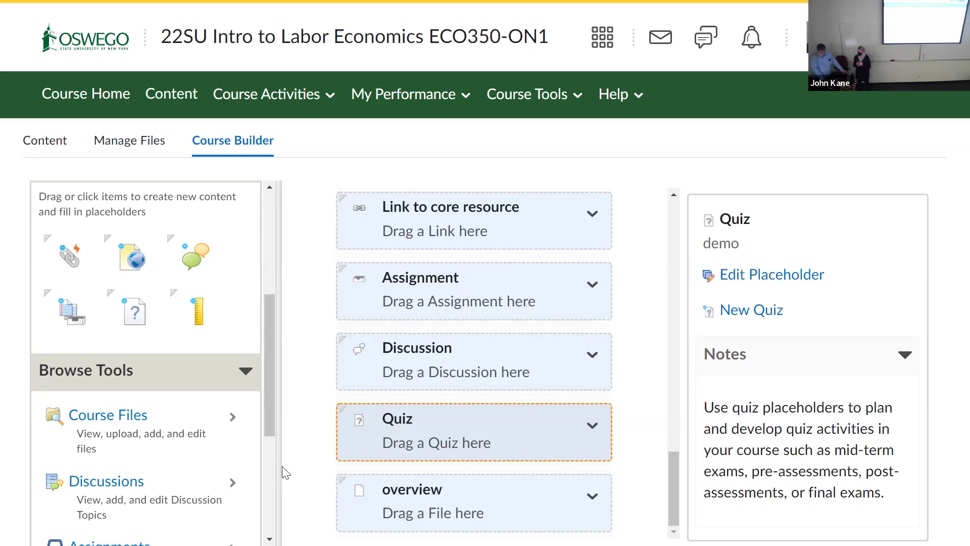
{"action": "left_click_drag", "start_coordinate": [269, 412], "coordinate": [273, 501]}
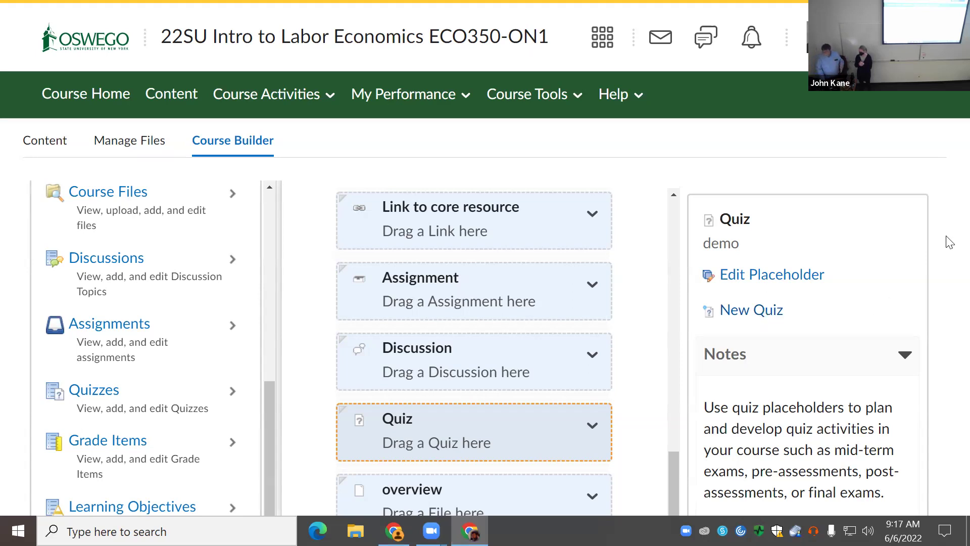
Step: Expand the 12. Unemployment module and look through its topics and submodules
{"action": "scroll", "coordinate": [670, 304], "scroll_direction": "up", "scroll_amount": 5}
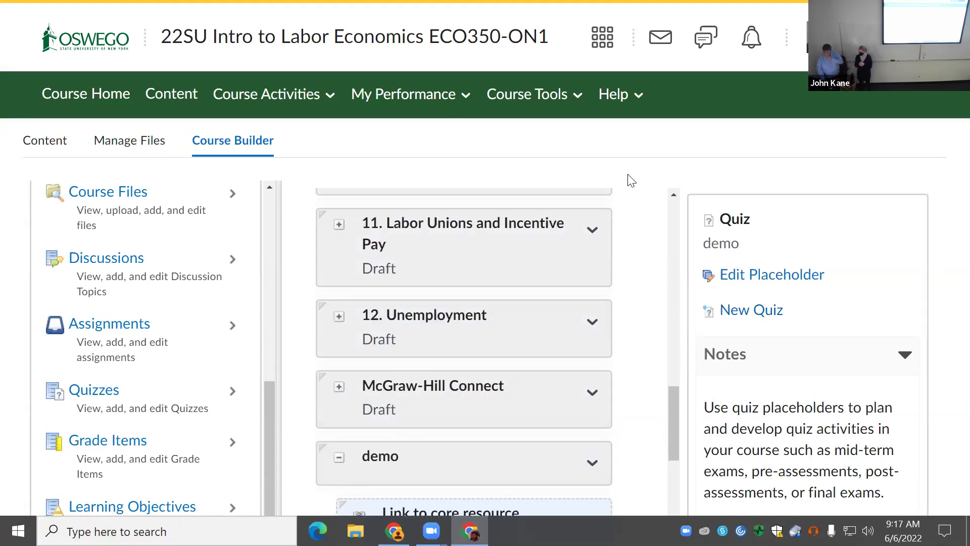
{"action": "scroll", "coordinate": [486, 365], "scroll_direction": "up", "scroll_amount": 1}
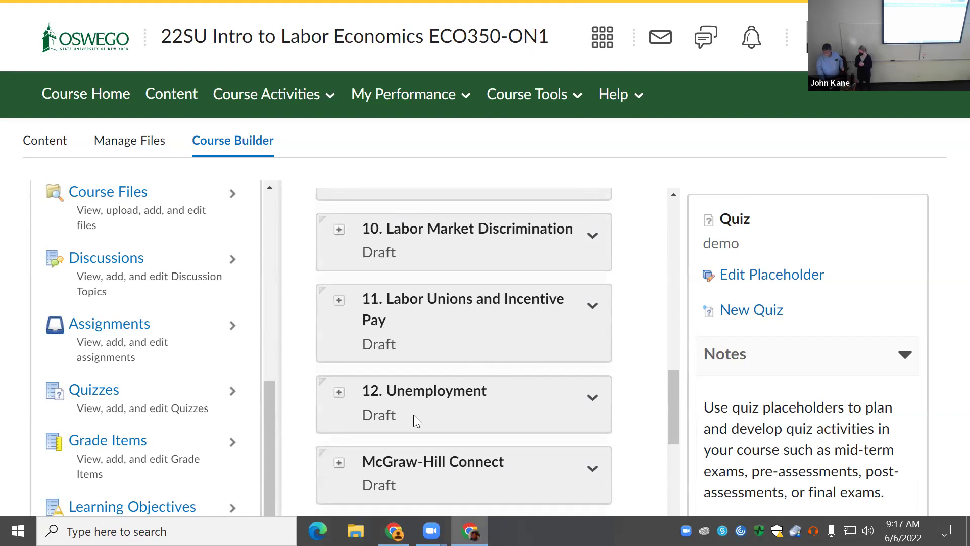
{"action": "left_click", "coordinate": [441, 394]}
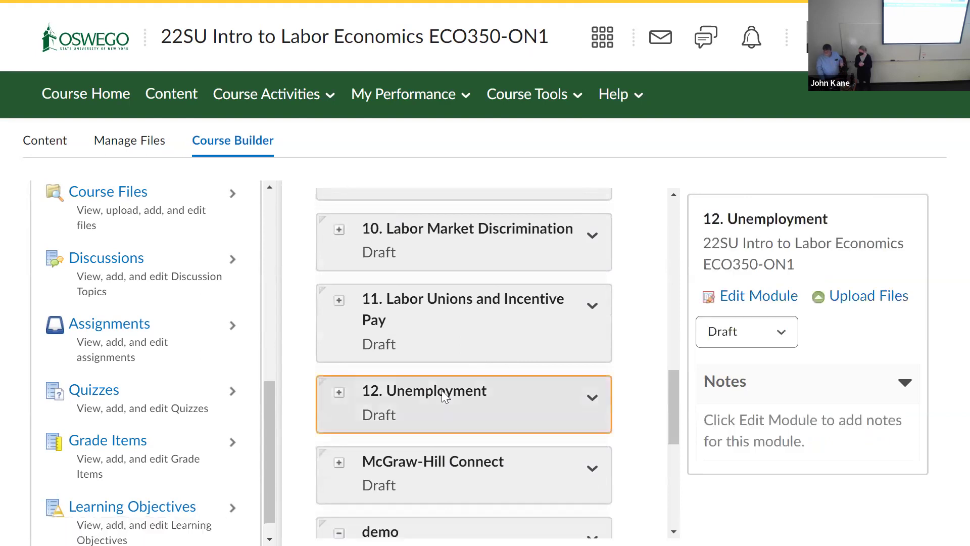
{"action": "left_click", "coordinate": [339, 393]}
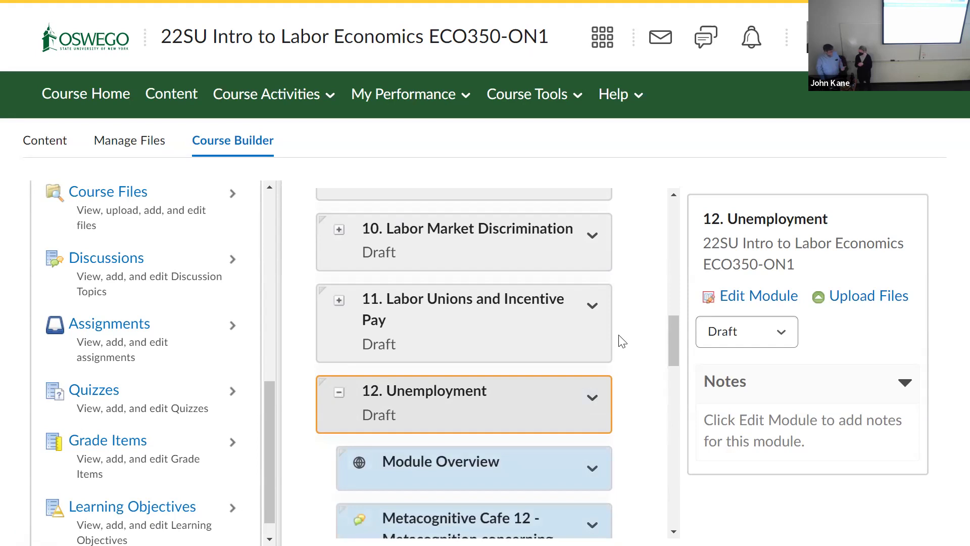
{"action": "scroll", "coordinate": [617, 348], "scroll_direction": "down", "scroll_amount": 3}
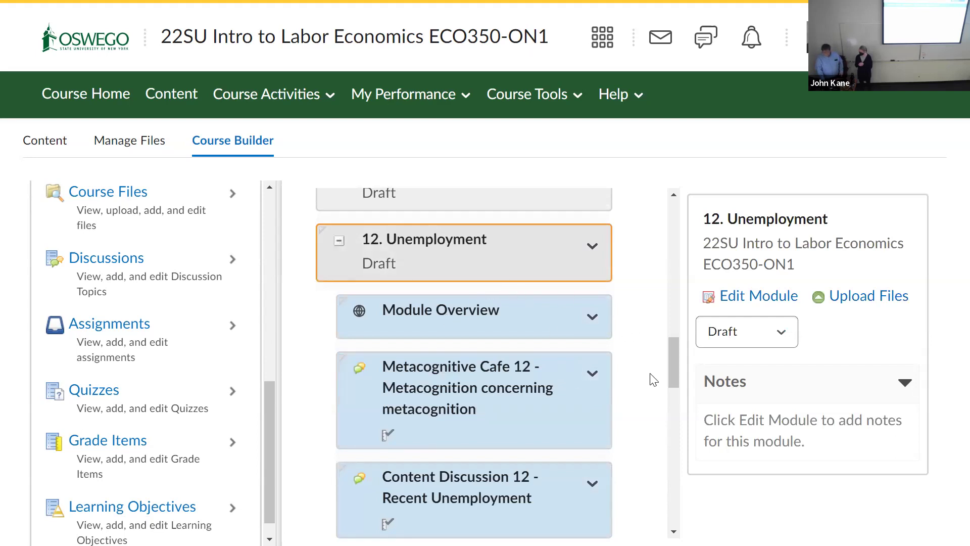
{"action": "scroll", "coordinate": [654, 380], "scroll_direction": "down", "scroll_amount": 5}
{"action": "scroll", "coordinate": [652, 379], "scroll_direction": "up", "scroll_amount": 3}
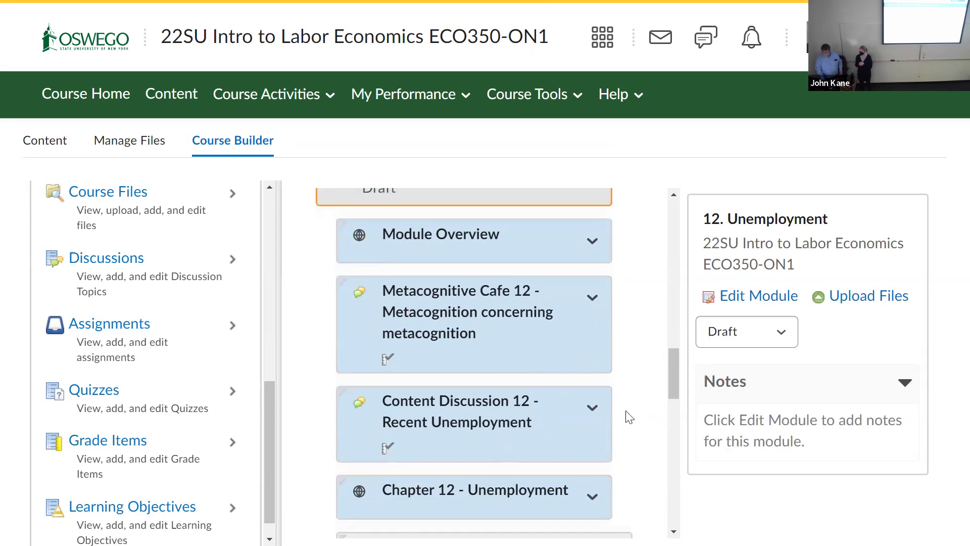
{"action": "left_click_drag", "start_coordinate": [672, 374], "coordinate": [671, 397]}
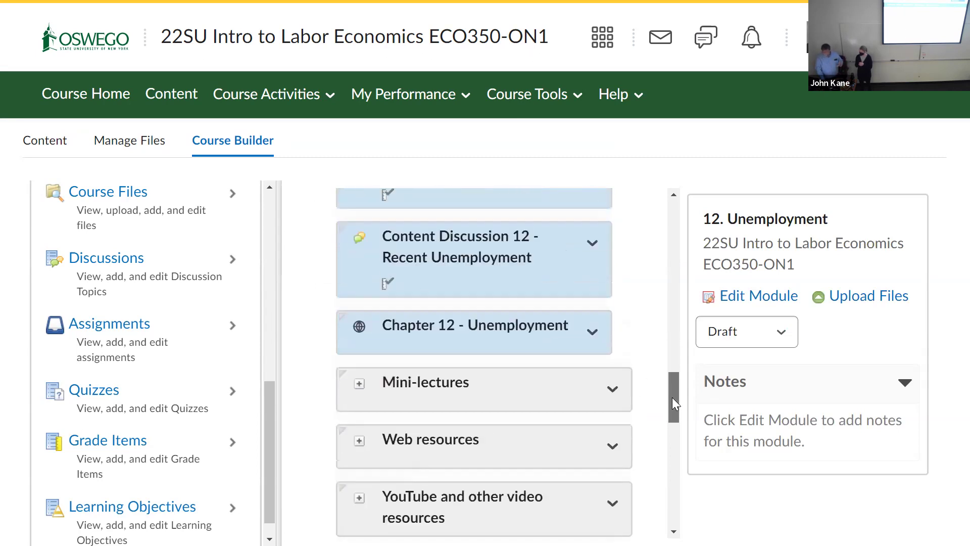
{"action": "scroll", "coordinate": [505, 383], "scroll_direction": "down", "scroll_amount": 2}
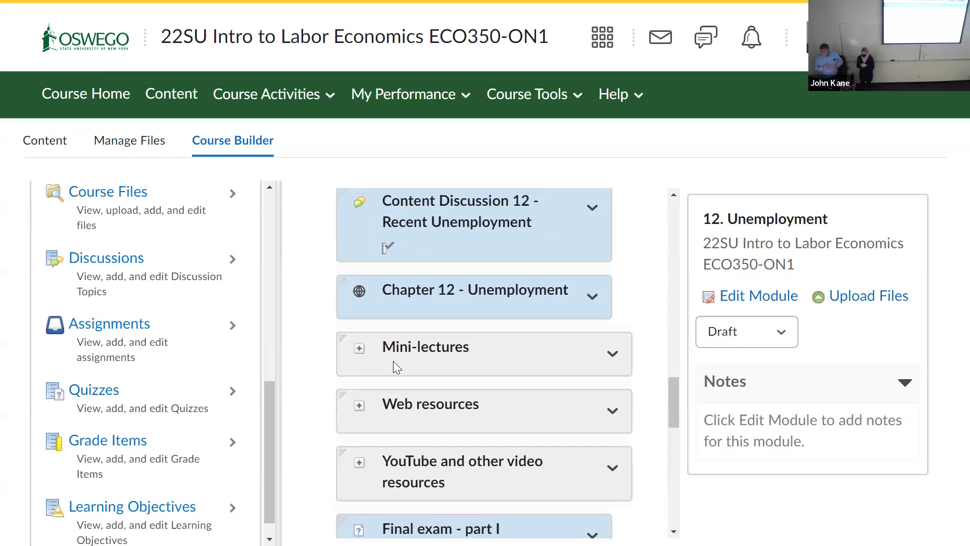
Step: Move Types of unemployment and The Phillips curve out of Mini-lectures to directly below Chapter 12 - Unemployment
{"action": "left_click", "coordinate": [359, 349]}
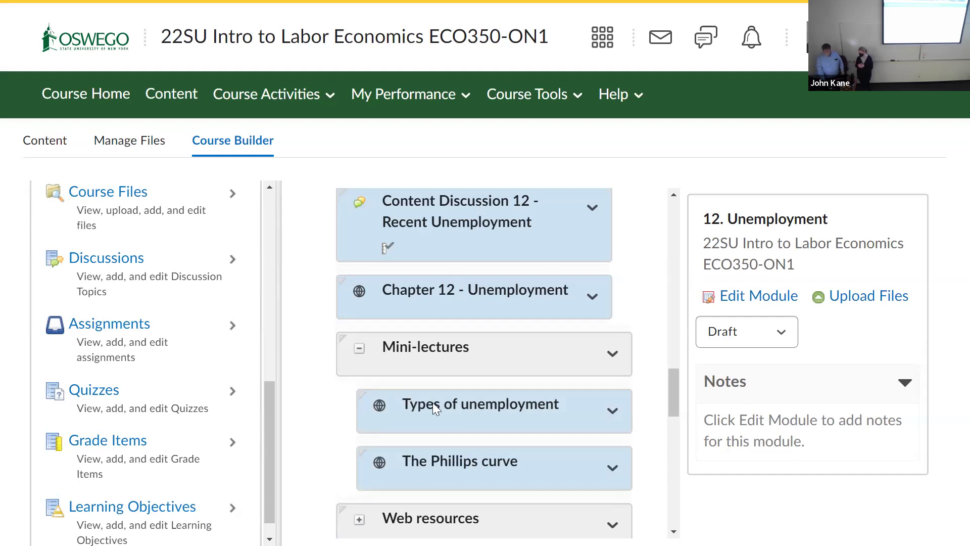
{"action": "left_click_drag", "start_coordinate": [419, 402], "coordinate": [408, 335]}
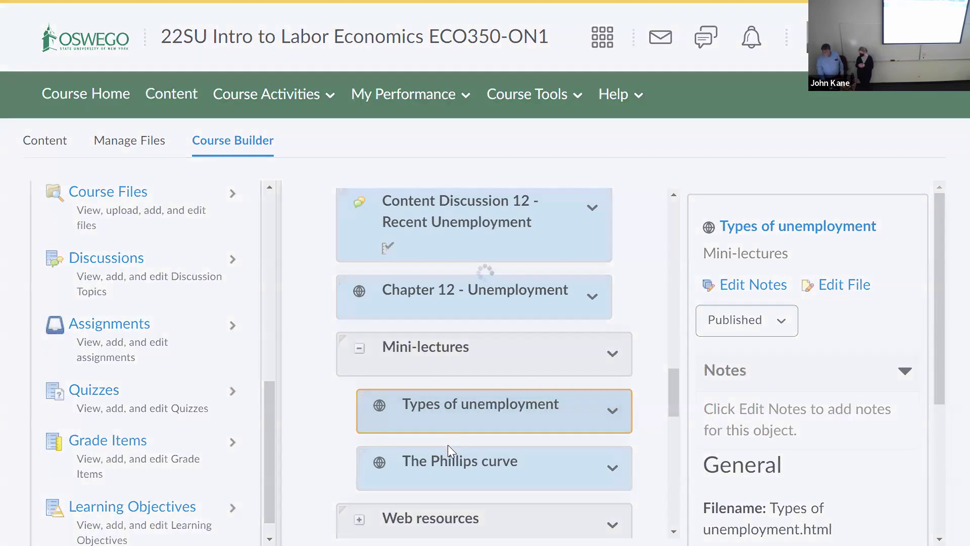
{"action": "left_click_drag", "start_coordinate": [443, 450], "coordinate": [430, 385]}
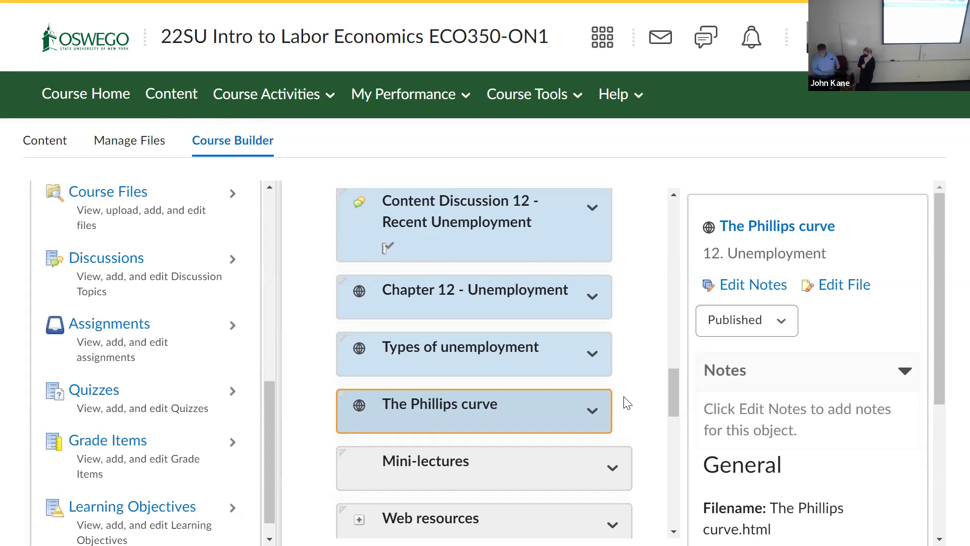
Step: Remove the Mini-lectures submodule from the 12. Unemployment module and check the module's remaining items
{"action": "mouse_move", "coordinate": [671, 398]}
{"action": "left_mouse_down"}
{"action": "mouse_move", "coordinate": [681, 431]}
{"action": "mouse_move", "coordinate": [674, 413]}
{"action": "left_mouse_up"}
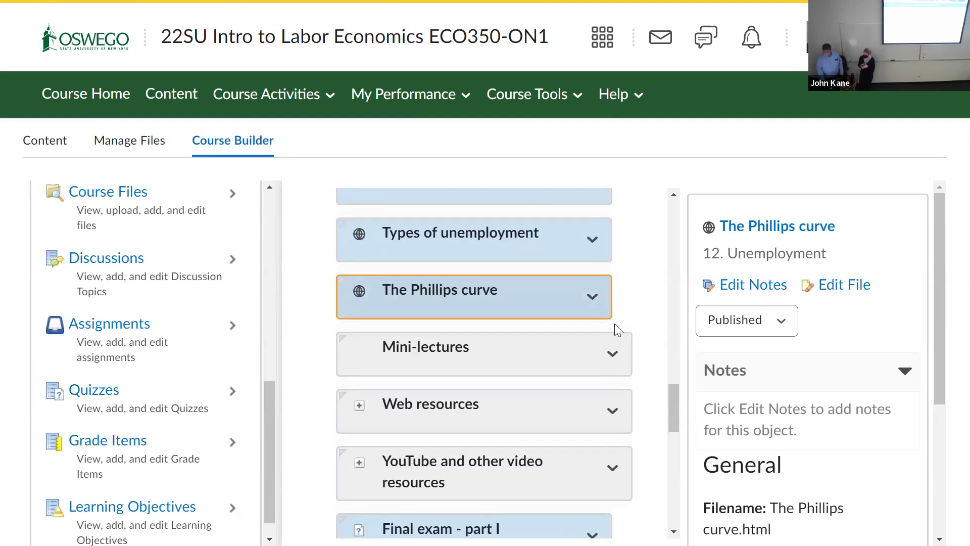
{"action": "left_click", "coordinate": [613, 354]}
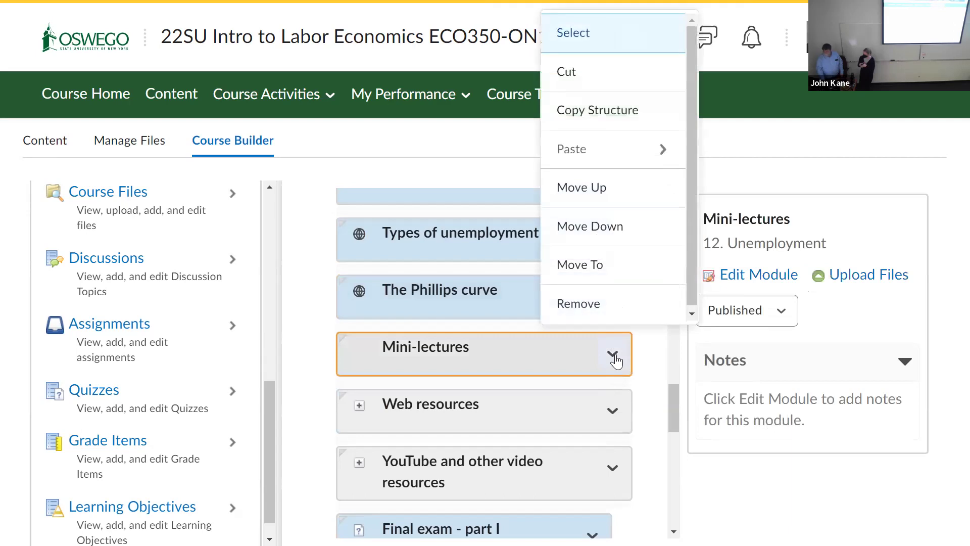
{"action": "left_click", "coordinate": [604, 306]}
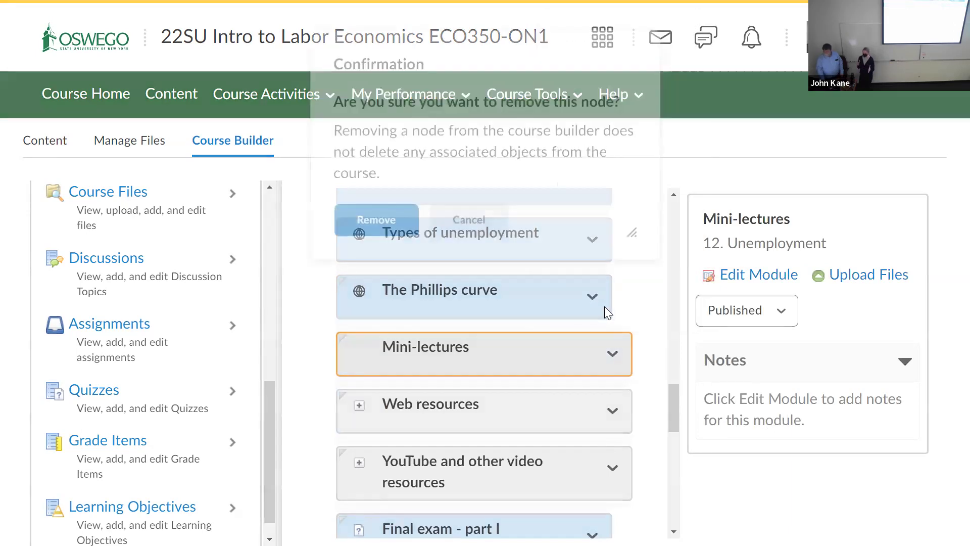
{"action": "left_click", "coordinate": [391, 255]}
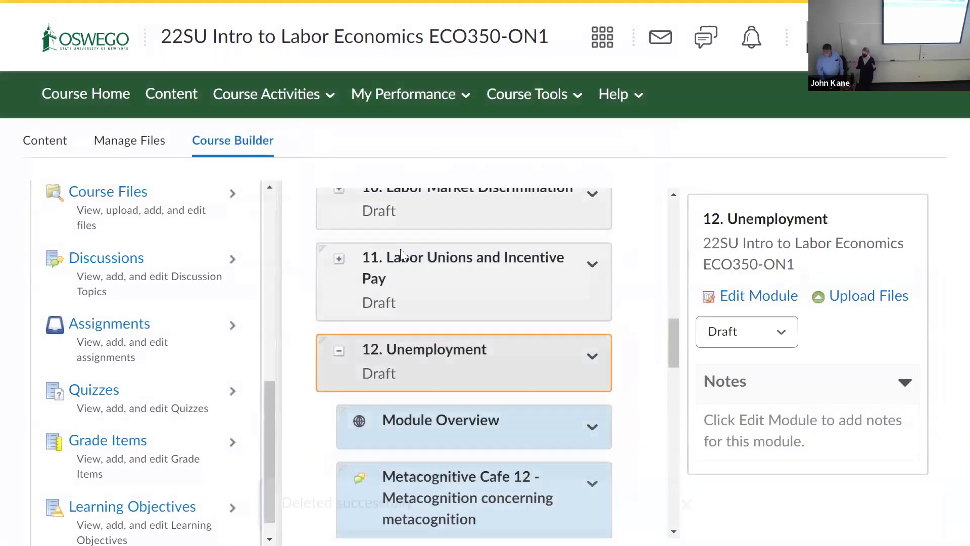
{"action": "scroll", "coordinate": [634, 364], "scroll_direction": "up", "scroll_amount": 1}
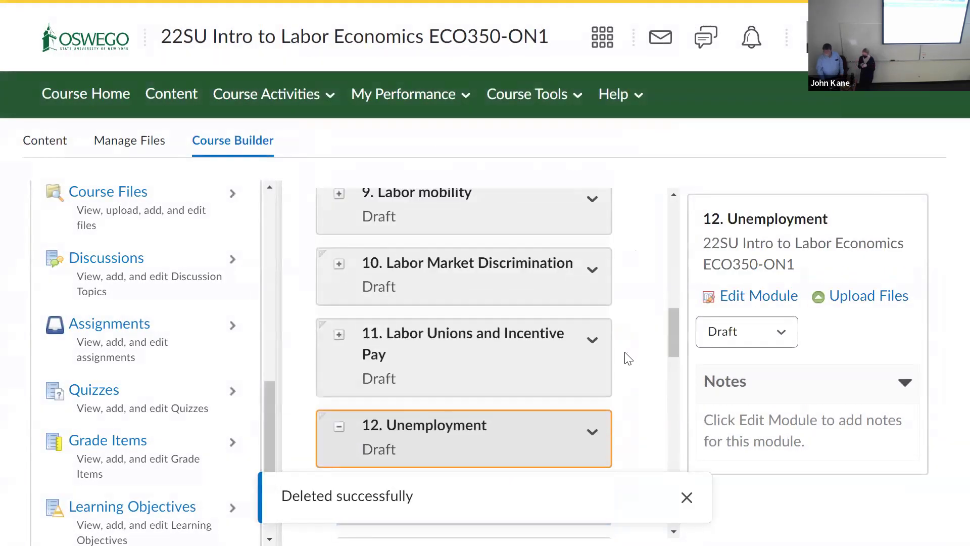
{"action": "scroll", "coordinate": [629, 365], "scroll_direction": "down", "scroll_amount": 1}
{"action": "scroll", "coordinate": [628, 366], "scroll_direction": "down", "scroll_amount": 4}
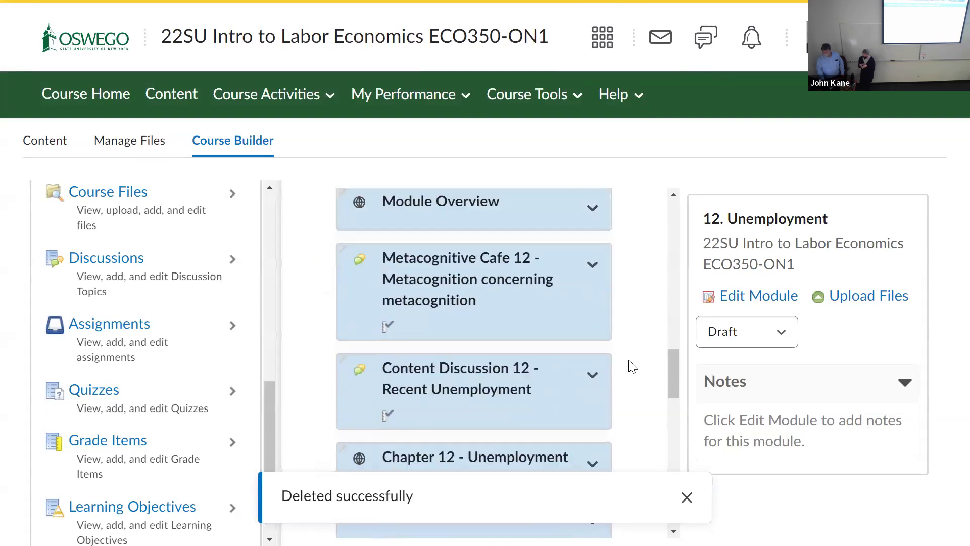
{"action": "scroll", "coordinate": [631, 363], "scroll_direction": "up", "scroll_amount": 5}
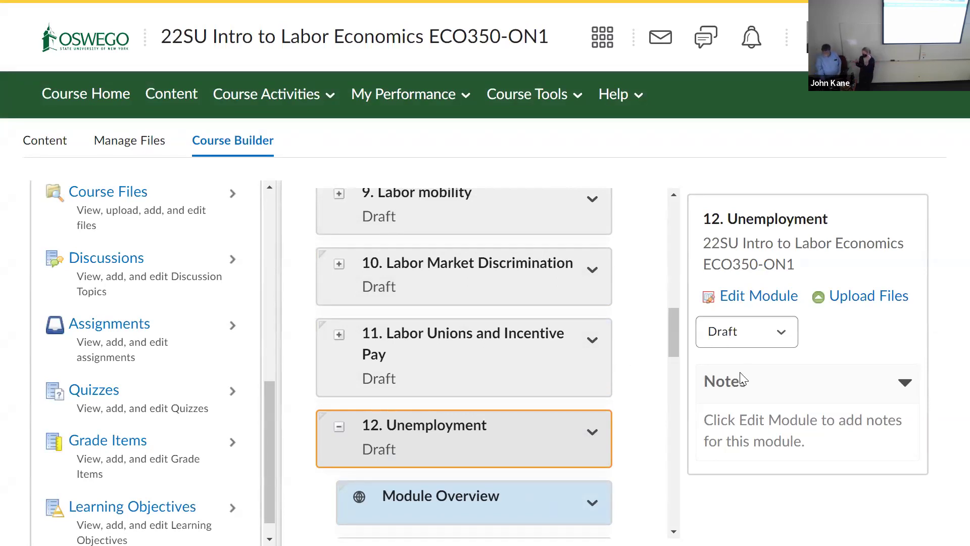
Step: Start a new HTML file in the demo module's overview placeholder and set its file name to overview_demo
{"action": "left_click_drag", "start_coordinate": [678, 325], "coordinate": [672, 505]}
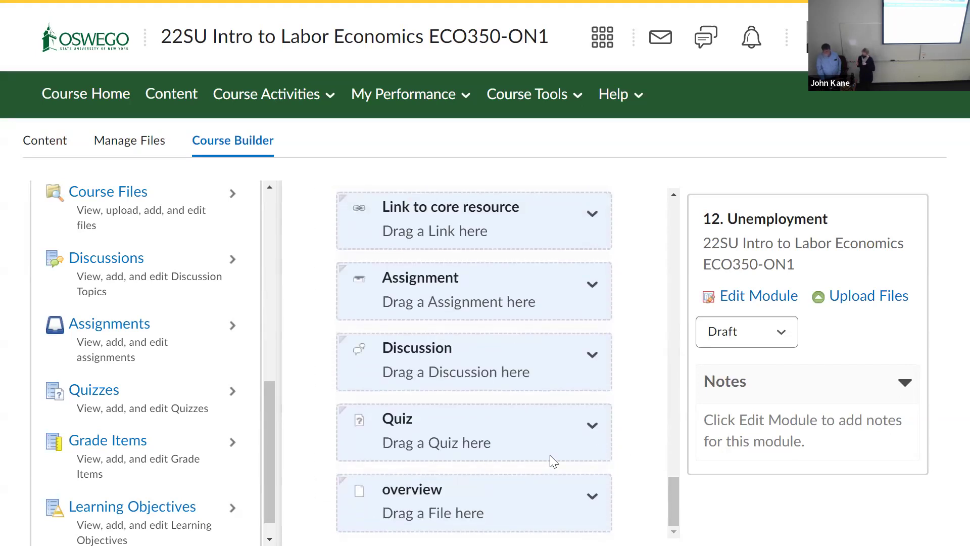
{"action": "left_click_drag", "start_coordinate": [269, 434], "coordinate": [273, 399]}
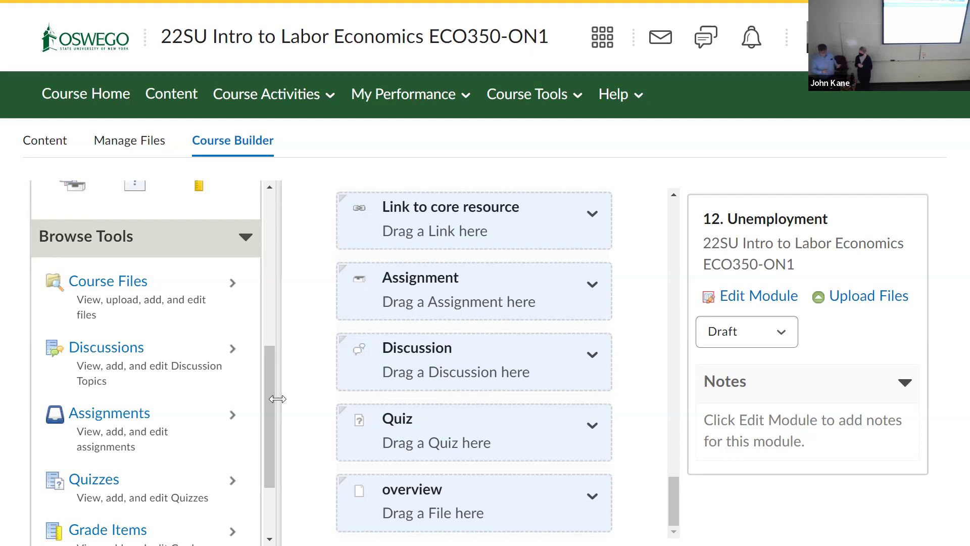
{"action": "left_click_drag", "start_coordinate": [265, 415], "coordinate": [266, 346]}
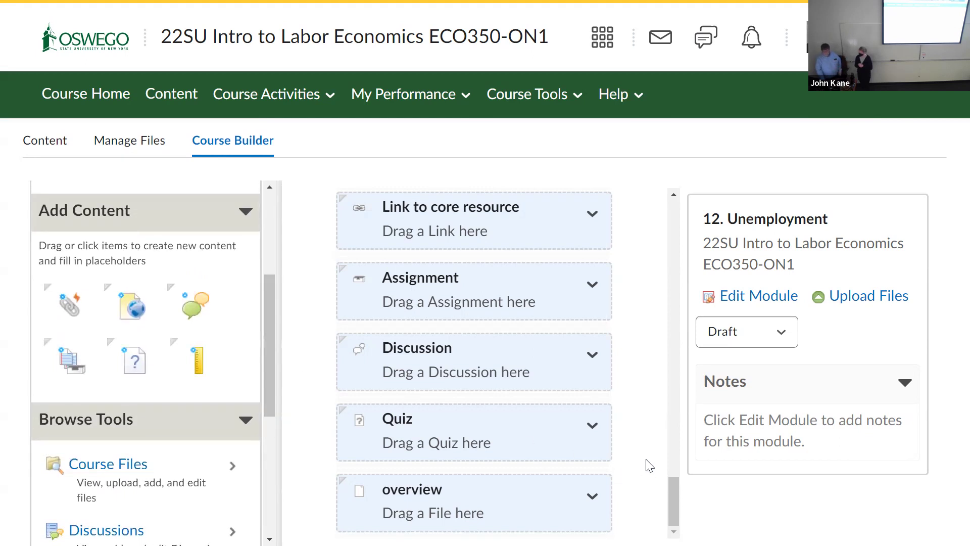
{"action": "mouse_move", "coordinate": [672, 503]}
{"action": "left_mouse_down"}
{"action": "mouse_move", "coordinate": [670, 486]}
{"action": "mouse_move", "coordinate": [664, 507]}
{"action": "left_mouse_up"}
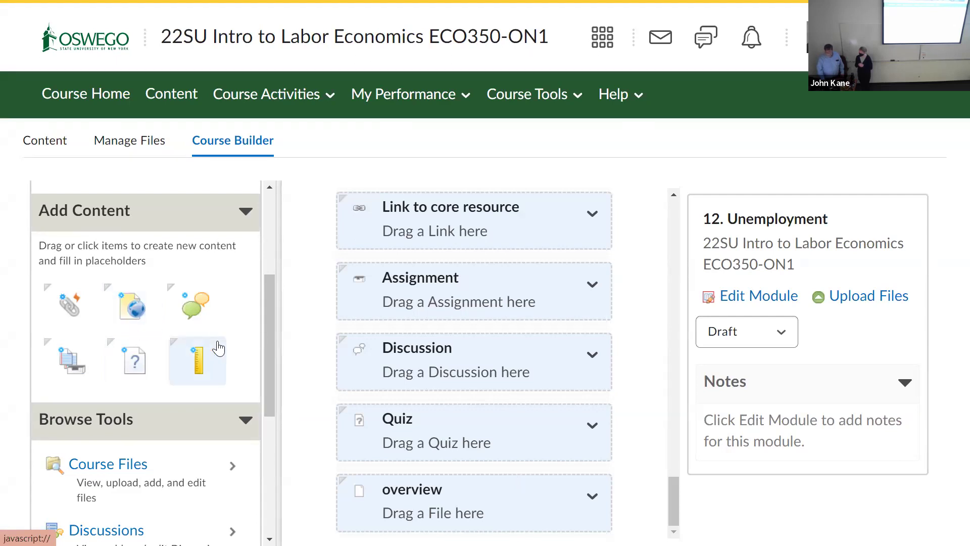
{"action": "mouse_move", "coordinate": [270, 313]}
{"action": "left_mouse_down"}
{"action": "mouse_move", "coordinate": [271, 366]}
{"action": "mouse_move", "coordinate": [277, 263]}
{"action": "mouse_move", "coordinate": [287, 247]}
{"action": "mouse_move", "coordinate": [282, 319]}
{"action": "left_mouse_up"}
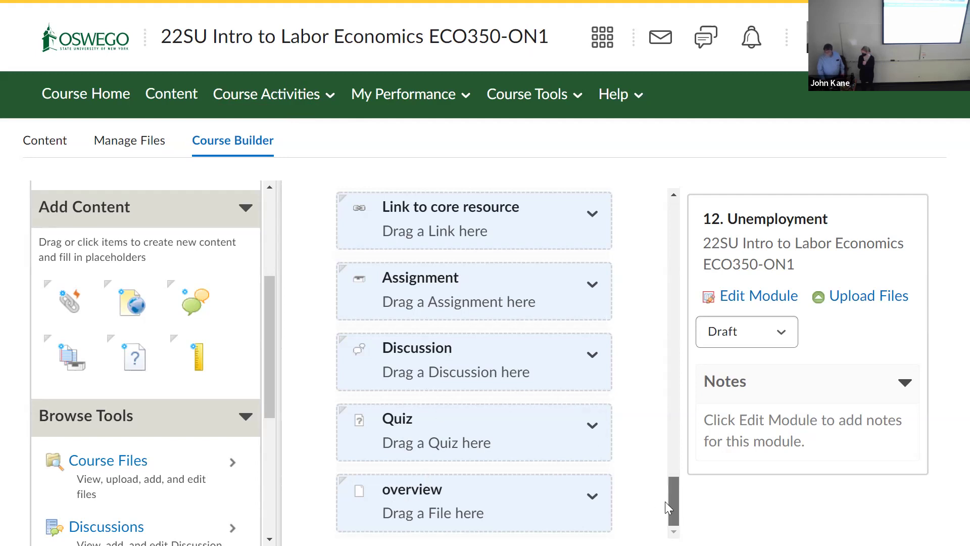
{"action": "scroll", "coordinate": [666, 505], "scroll_direction": "up", "scroll_amount": 2}
{"action": "scroll", "coordinate": [667, 504], "scroll_direction": "down", "scroll_amount": 2}
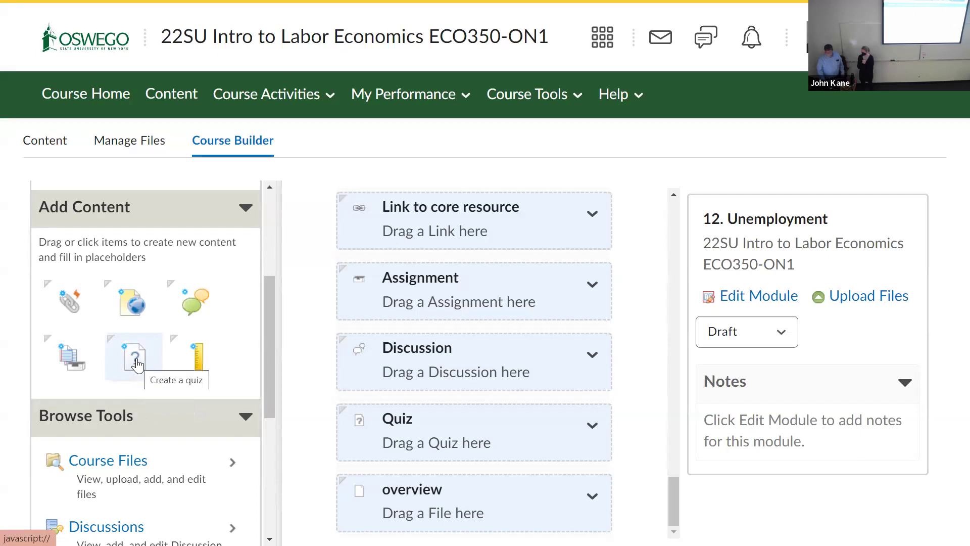
{"action": "left_click_drag", "start_coordinate": [147, 314], "coordinate": [364, 481]}
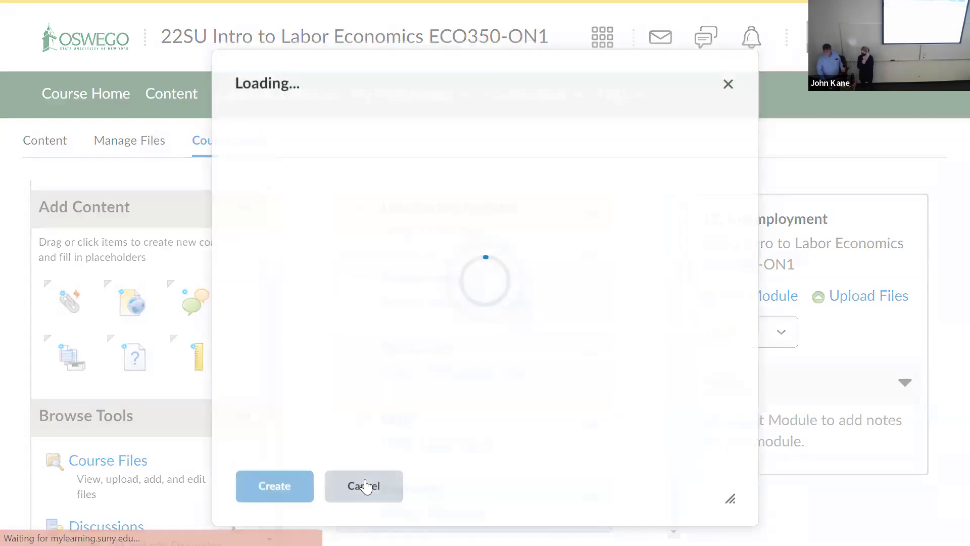
{"action": "left_click", "coordinate": [301, 186]}
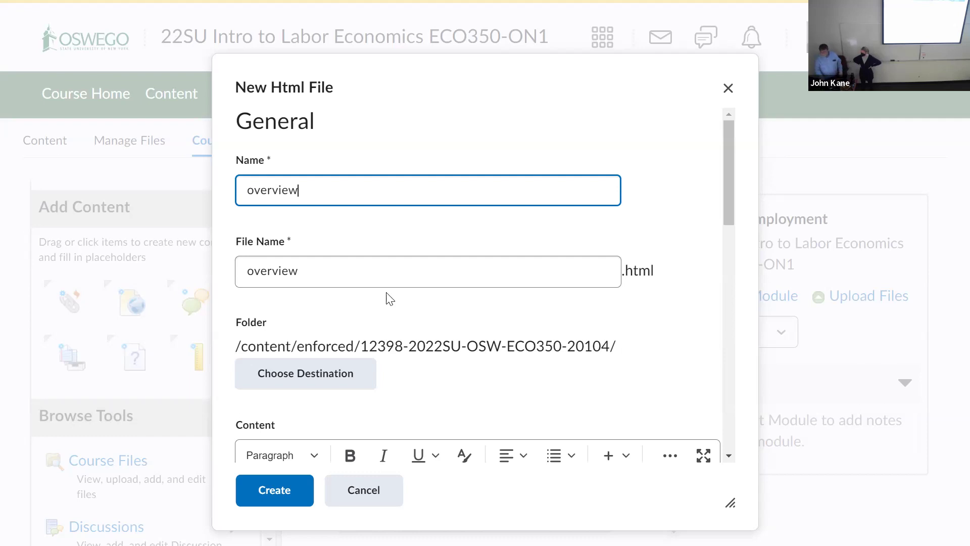
{"action": "scroll", "coordinate": [447, 369], "scroll_direction": "down", "scroll_amount": 4}
{"action": "scroll", "coordinate": [449, 370], "scroll_direction": "up", "scroll_amount": 4}
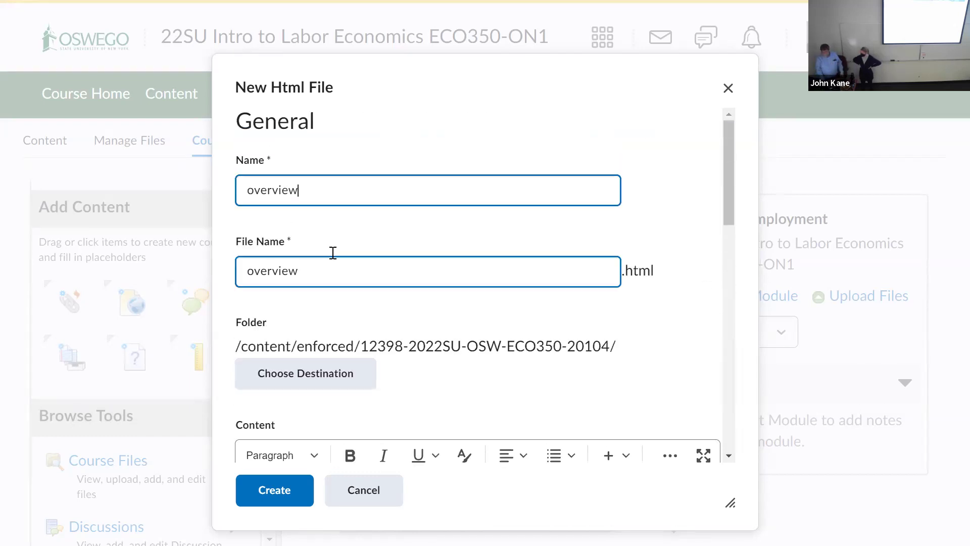
{"action": "left_click", "coordinate": [342, 265]}
{"action": "type", "text": "_demo"}
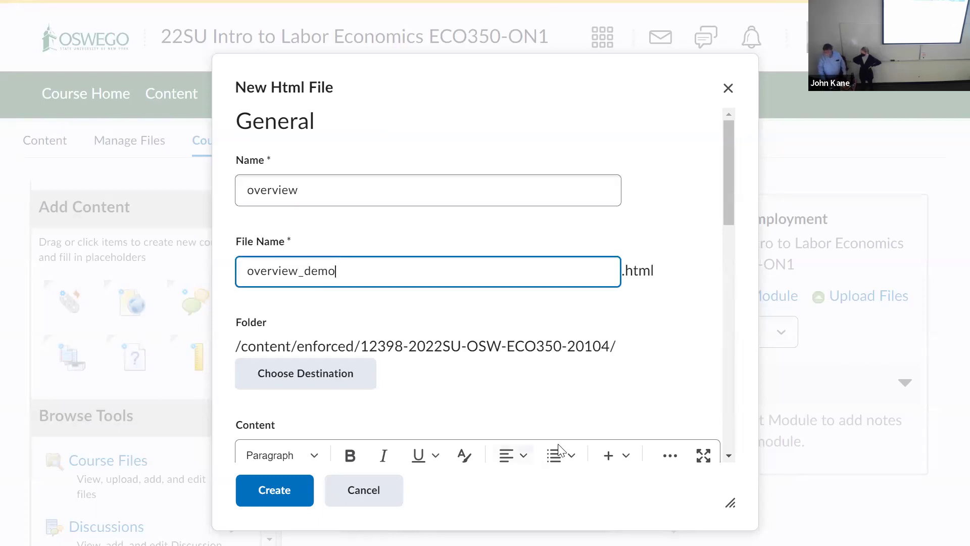
{"action": "left_click_drag", "start_coordinate": [727, 205], "coordinate": [728, 284]}
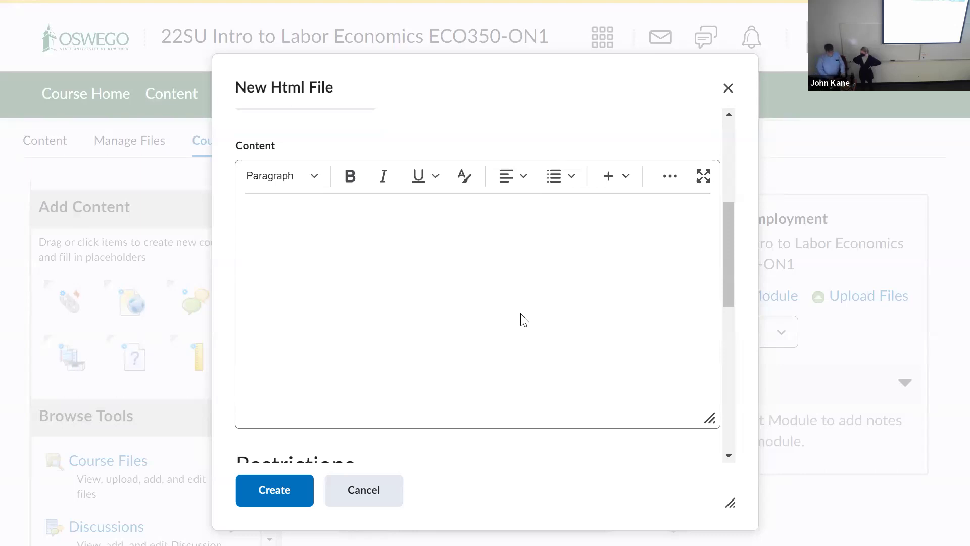
{"action": "type", "text": "ssdaasda"}
{"action": "key", "text": "BackSpace"}
{"action": "key", "text": "BackSpace"}
{"action": "key", "text": "BackSpace"}
{"action": "key", "text": "BackSpace"}
{"action": "key", "text": "BackSpace"}
{"action": "key", "text": "BackSpace"}
{"action": "key", "text": "BackSpace"}
{"action": "key", "text": "BackSpace"}
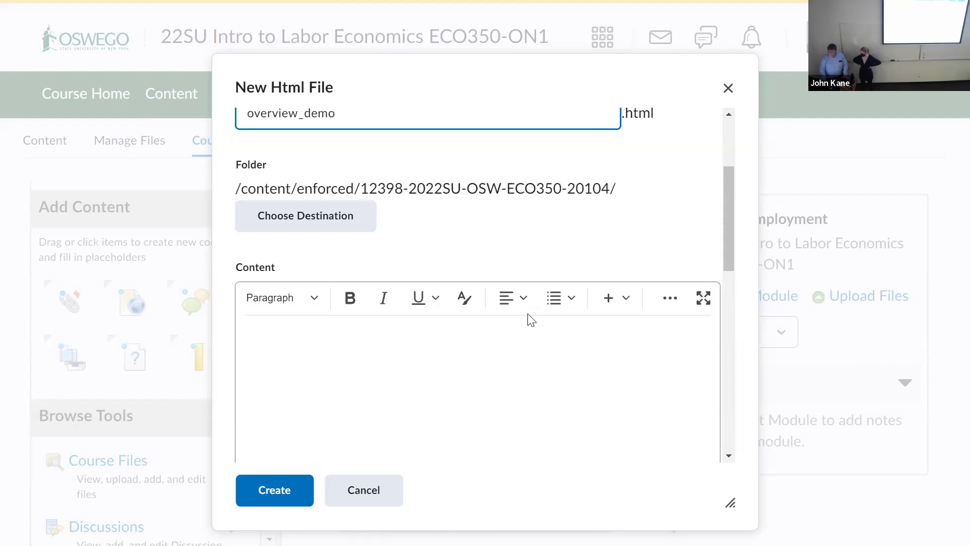
Step: Enter "This is sample text." as the HTML file's content and set the font size to 19px (Default)
{"action": "left_click", "coordinate": [325, 402]}
{"action": "type", "text": "This is sample text."}
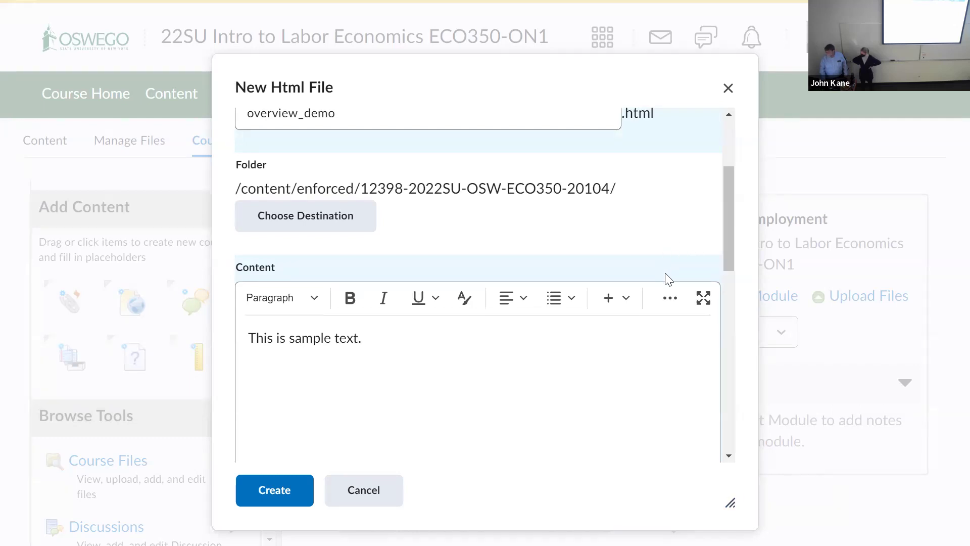
{"action": "left_click", "coordinate": [672, 300]}
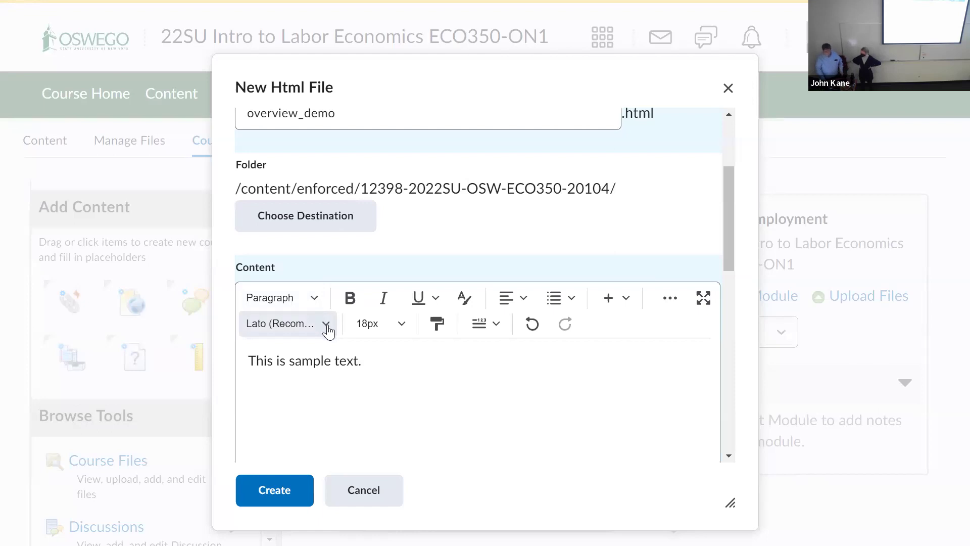
{"action": "left_click", "coordinate": [399, 327]}
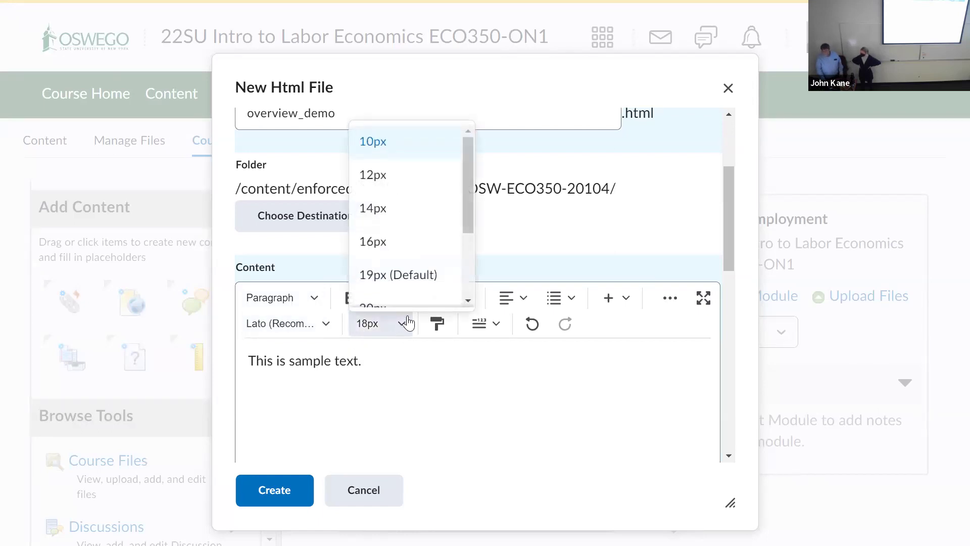
{"action": "left_click", "coordinate": [413, 283]}
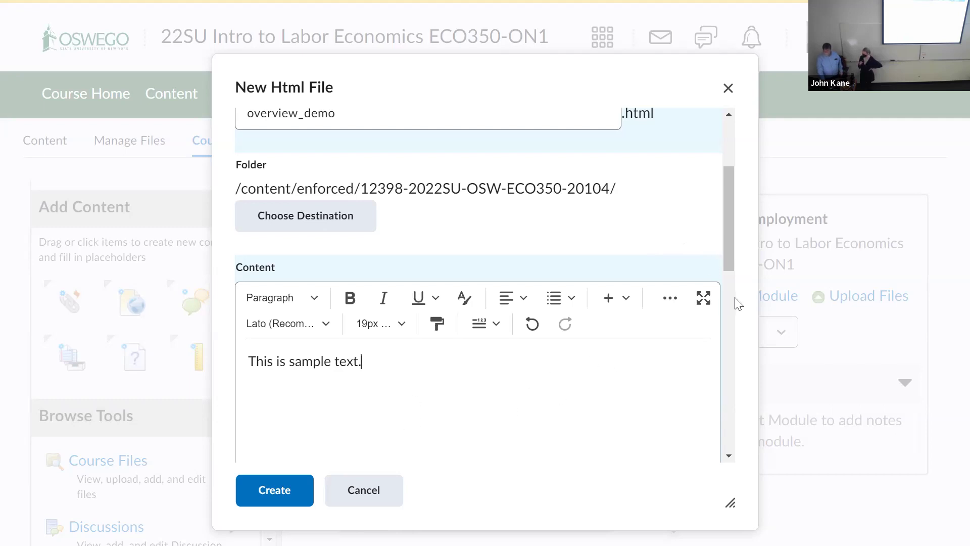
Step: Create the overview HTML file in the demo module without a start or end date restriction
{"action": "left_click_drag", "start_coordinate": [728, 254], "coordinate": [753, 370]}
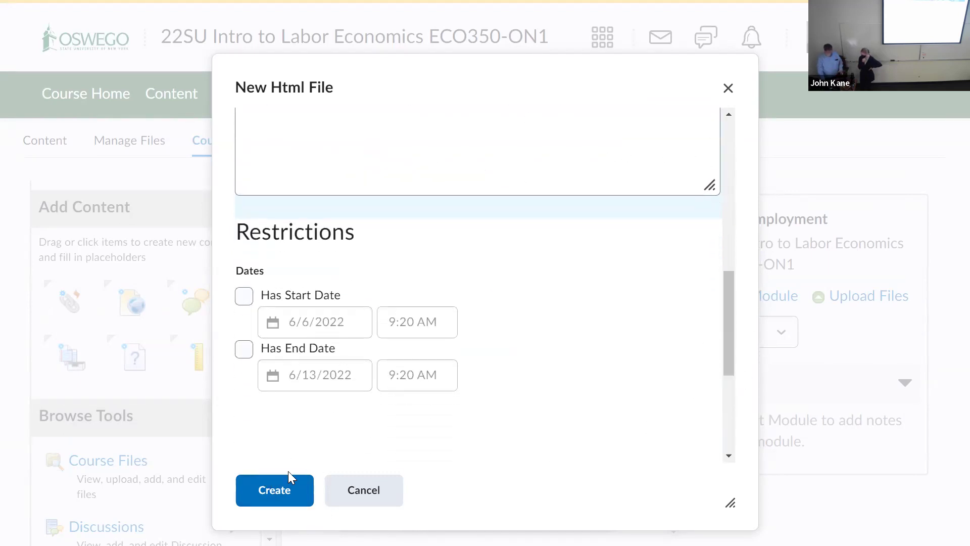
{"action": "left_click", "coordinate": [285, 490]}
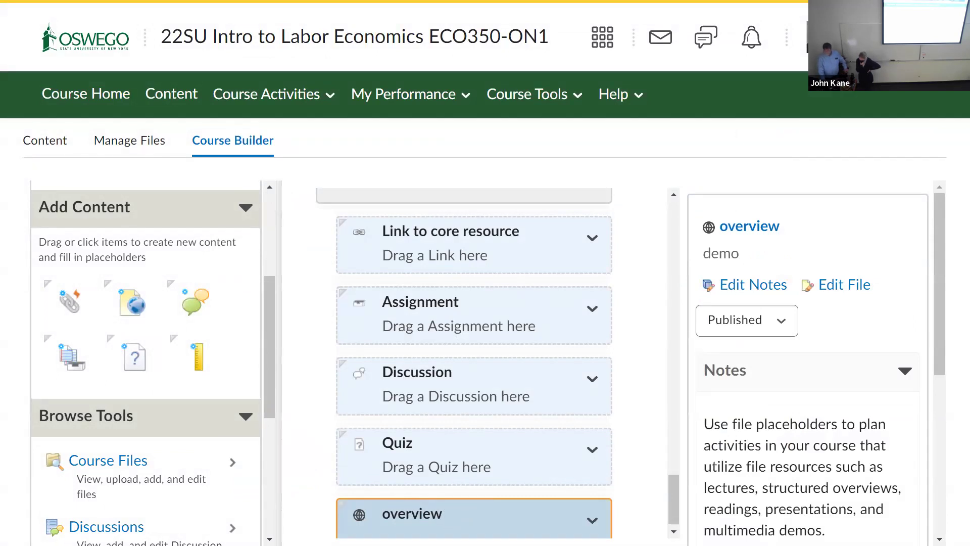
{"action": "scroll", "coordinate": [651, 470], "scroll_direction": "down", "scroll_amount": 1}
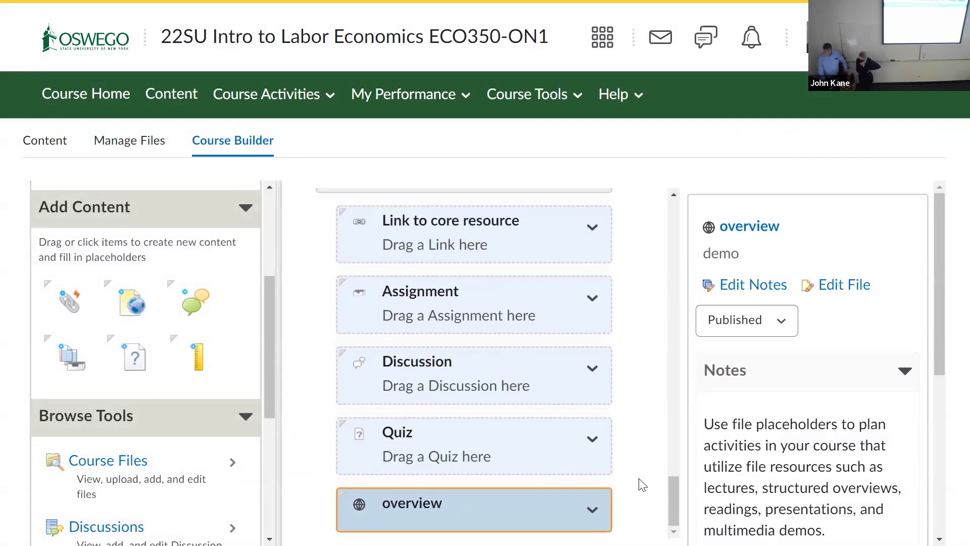
Step: Examine the actions available for the overview topic in the demo module
{"action": "left_click", "coordinate": [592, 510]}
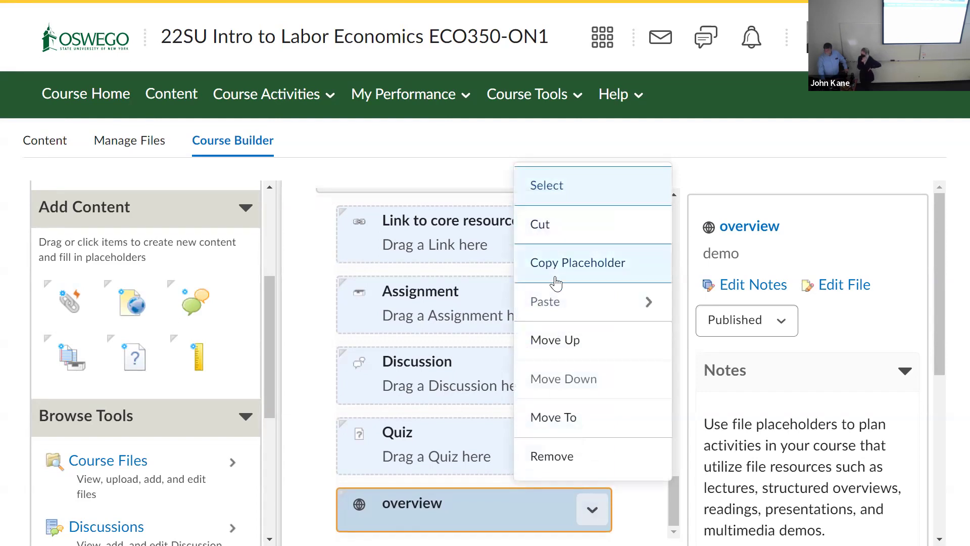
{"action": "left_click", "coordinate": [431, 501]}
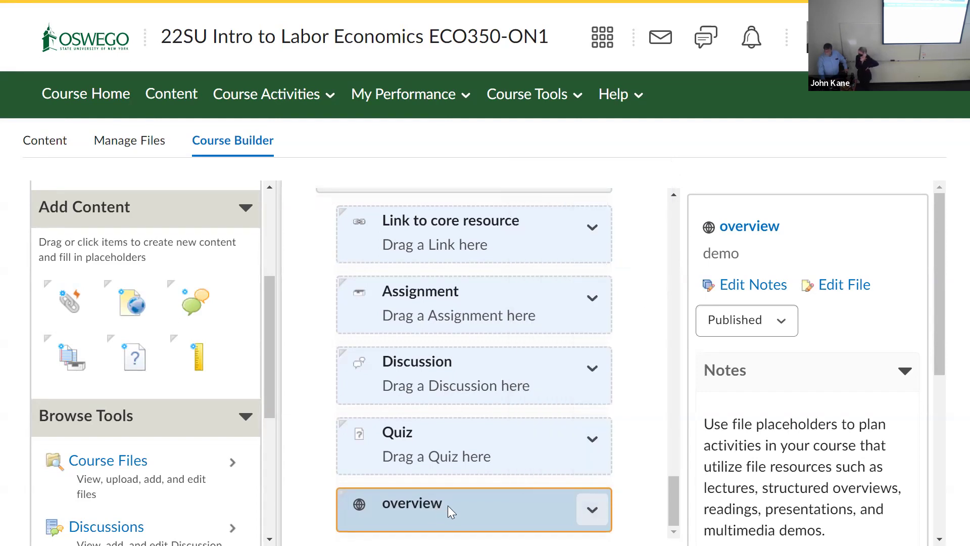
{"action": "left_click", "coordinate": [592, 508]}
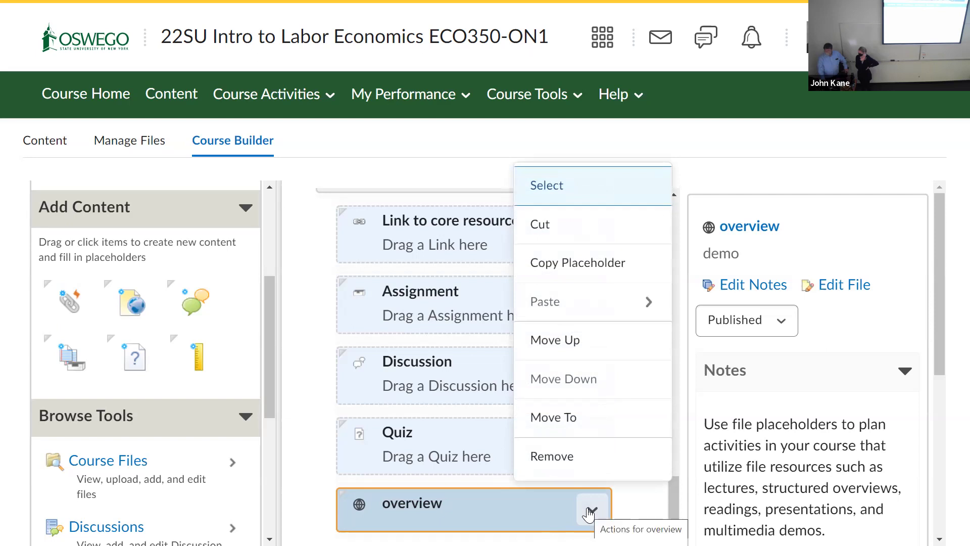
{"action": "left_click", "coordinate": [441, 504]}
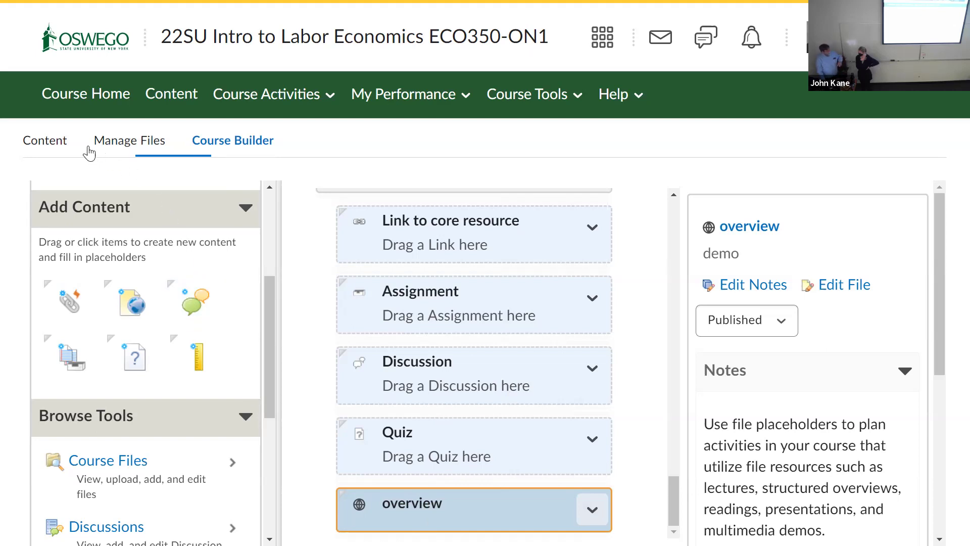
Step: Leave Course Builder for the course's Content area and view the demo module's page there
{"action": "left_click", "coordinate": [58, 146]}
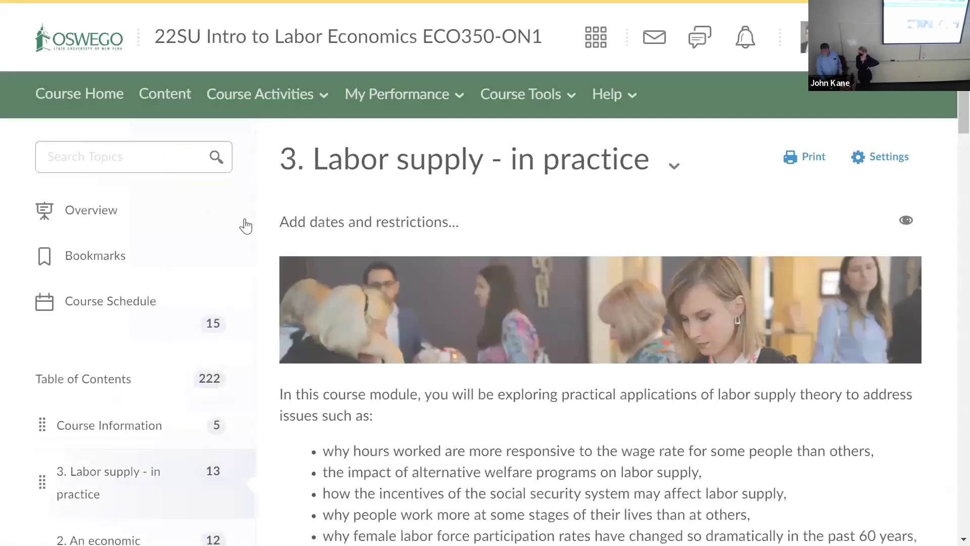
{"action": "scroll", "coordinate": [173, 353], "scroll_direction": "down", "scroll_amount": 15}
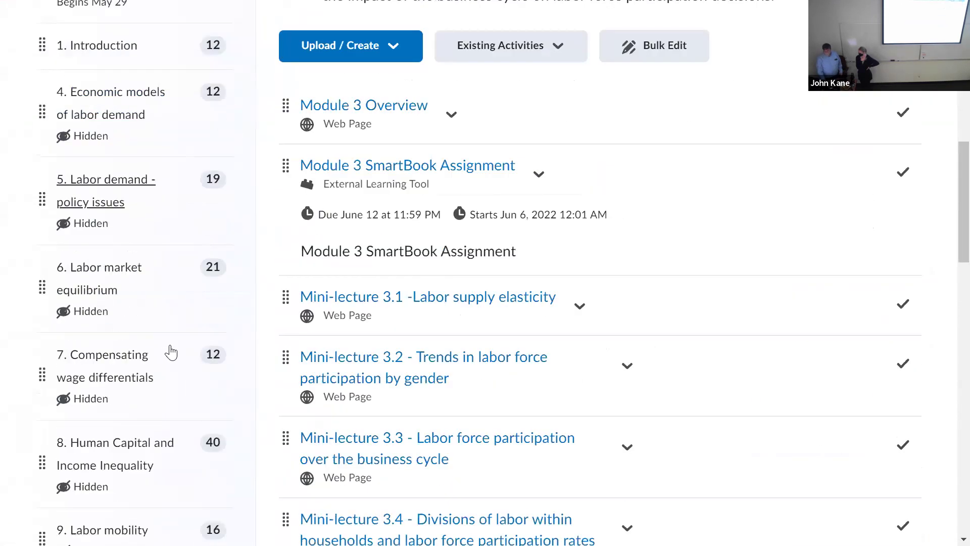
{"action": "scroll", "coordinate": [158, 325], "scroll_direction": "down", "scroll_amount": 3}
{"action": "scroll", "coordinate": [65, 354], "scroll_direction": "up", "scroll_amount": 3}
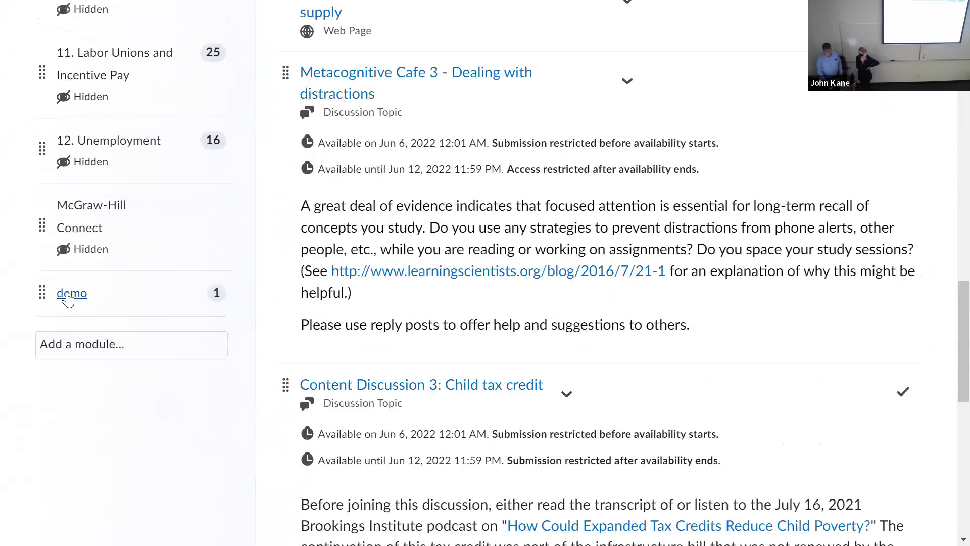
{"action": "left_click", "coordinate": [67, 352]}
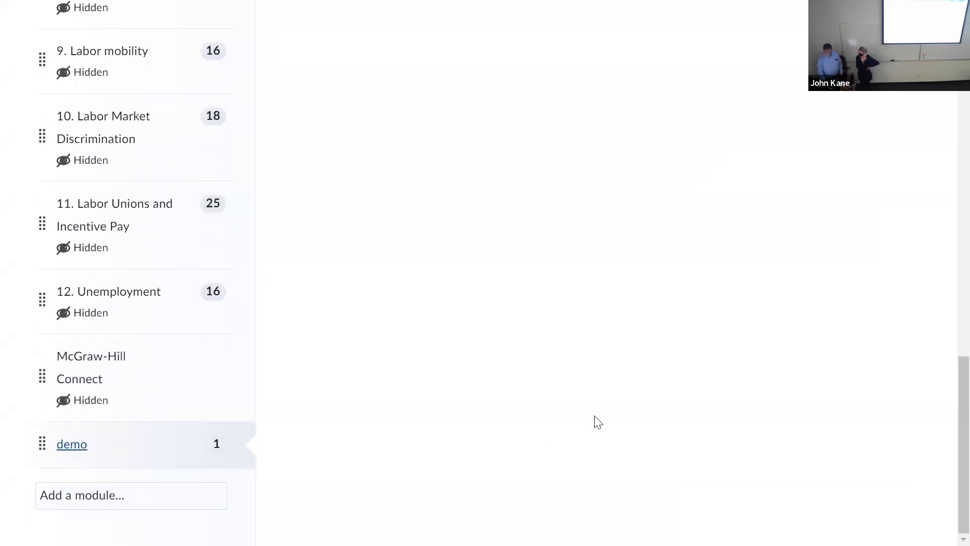
{"action": "scroll", "coordinate": [593, 399], "scroll_direction": "up", "scroll_amount": 15}
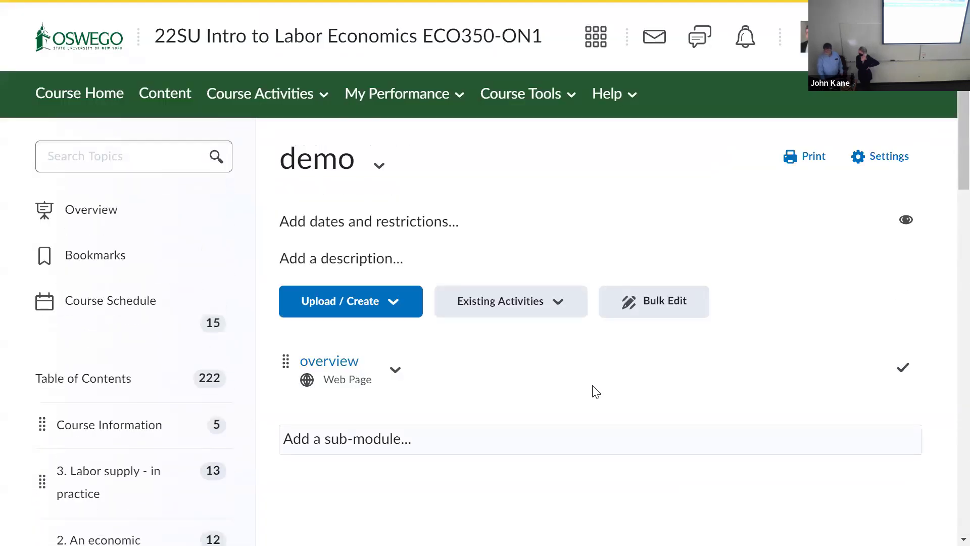
Step: Open the overview topic in the demo module and start editing its HTML
{"action": "scroll", "coordinate": [592, 393], "scroll_direction": "down", "scroll_amount": 4}
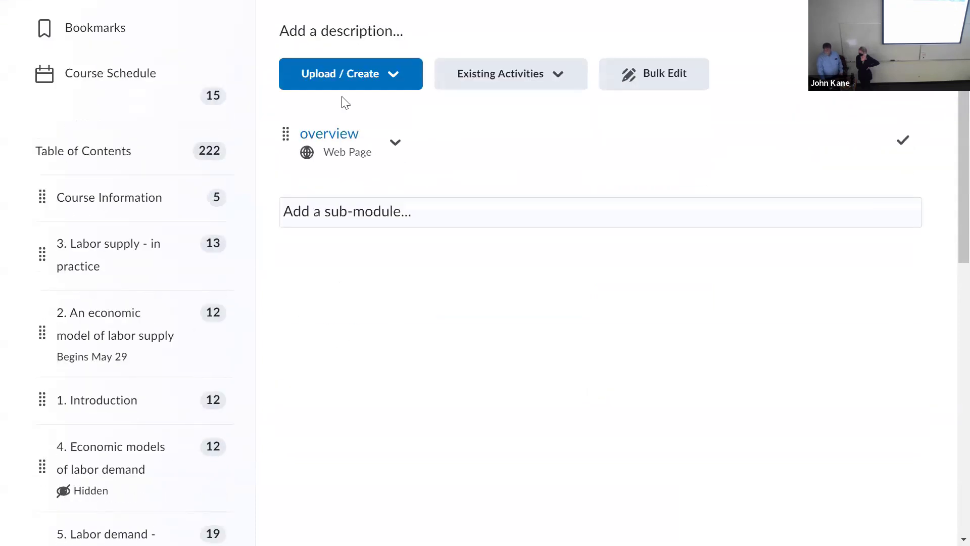
{"action": "left_click", "coordinate": [346, 135]}
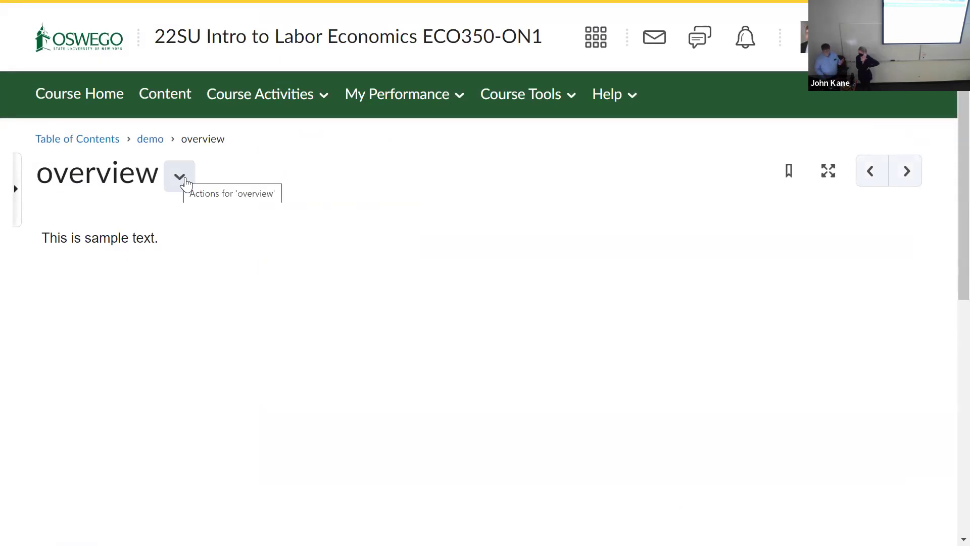
{"action": "left_click", "coordinate": [182, 181]}
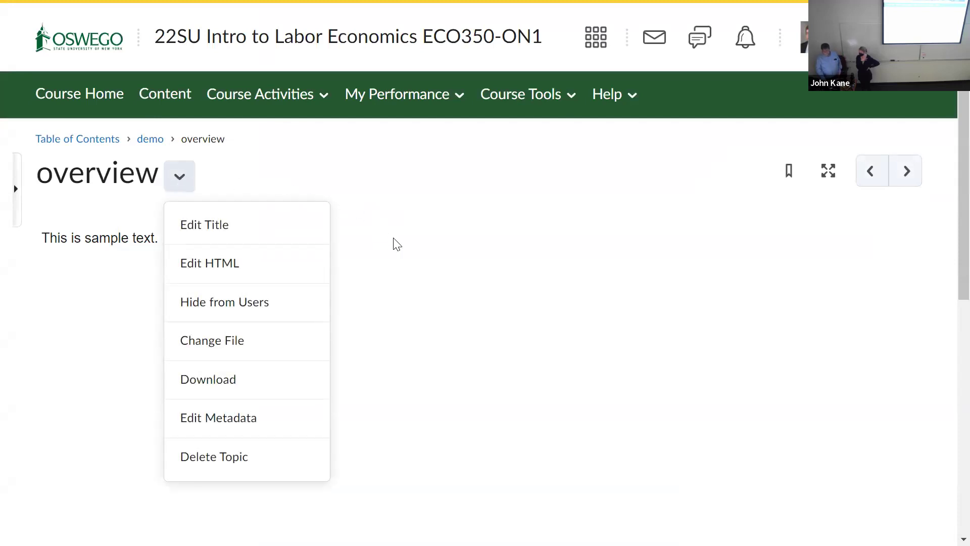
{"action": "left_click", "coordinate": [256, 259]}
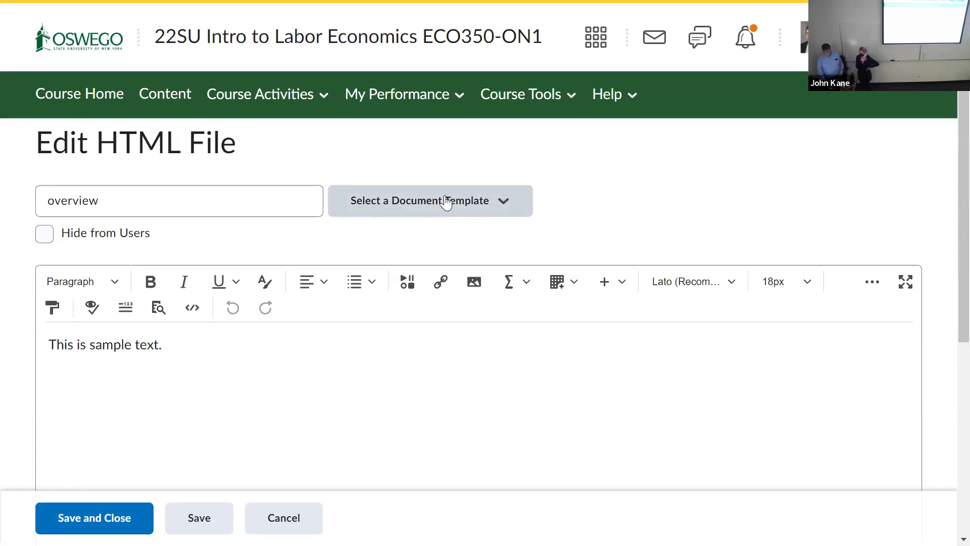
Step: Replace the overview page's existing content with the 02_module_intro document template
{"action": "left_click", "coordinate": [446, 203]}
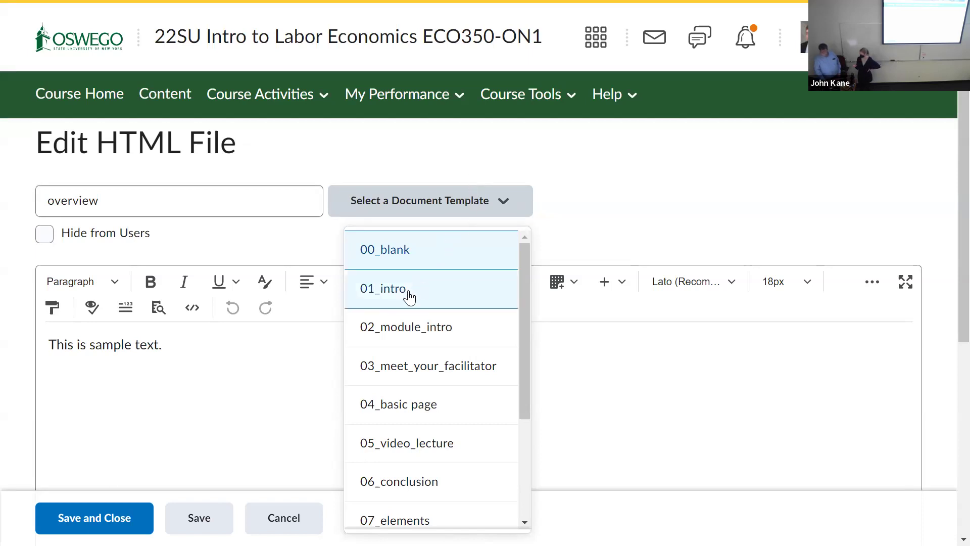
{"action": "left_click", "coordinate": [418, 335]}
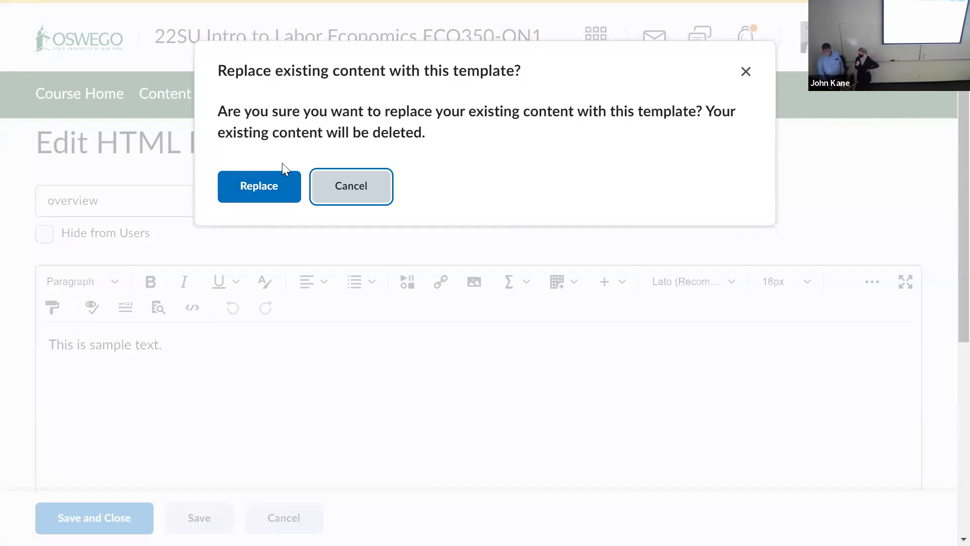
{"action": "left_click", "coordinate": [259, 196]}
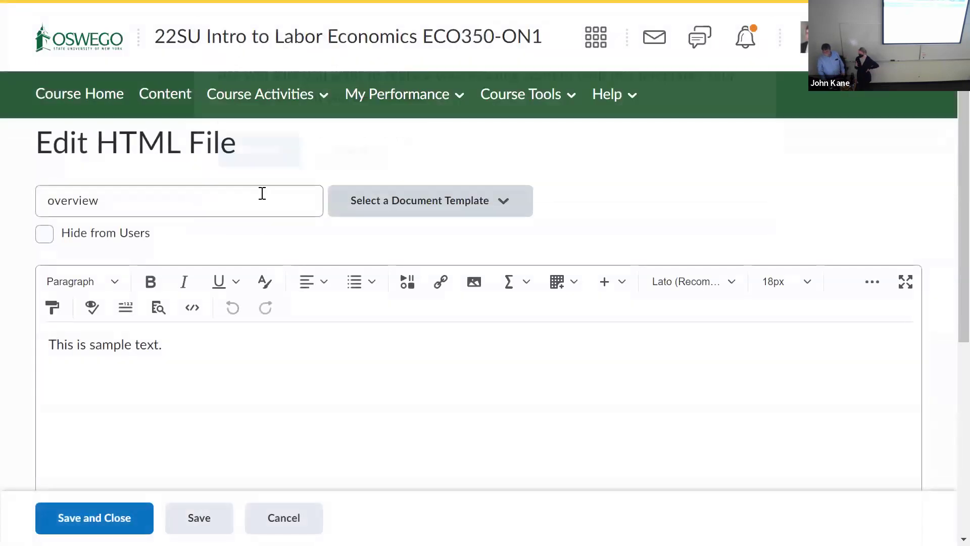
Step: Examine the module introduction template's banner image, introductory text and numbered learning objectives
{"action": "scroll", "coordinate": [735, 303], "scroll_direction": "down", "scroll_amount": 5}
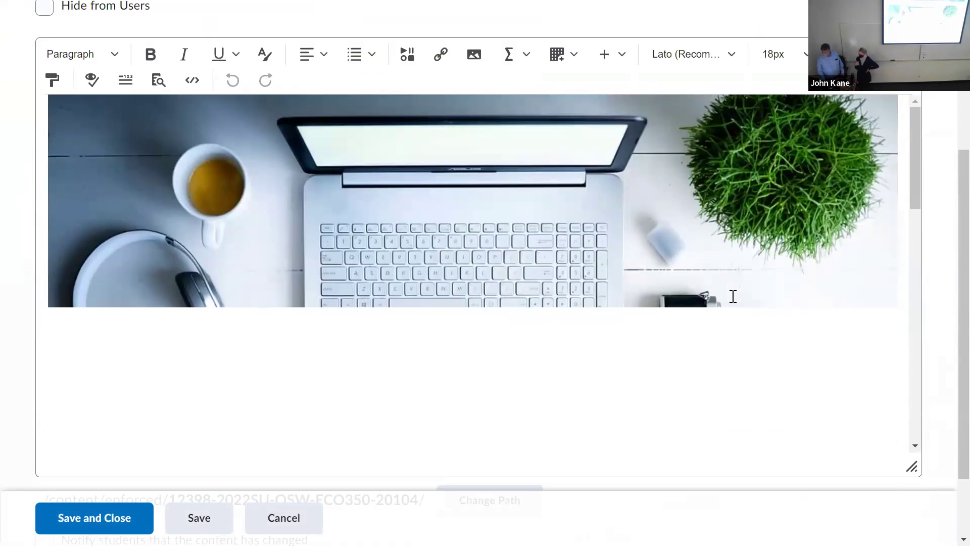
{"action": "scroll", "coordinate": [721, 299], "scroll_direction": "down", "scroll_amount": 7}
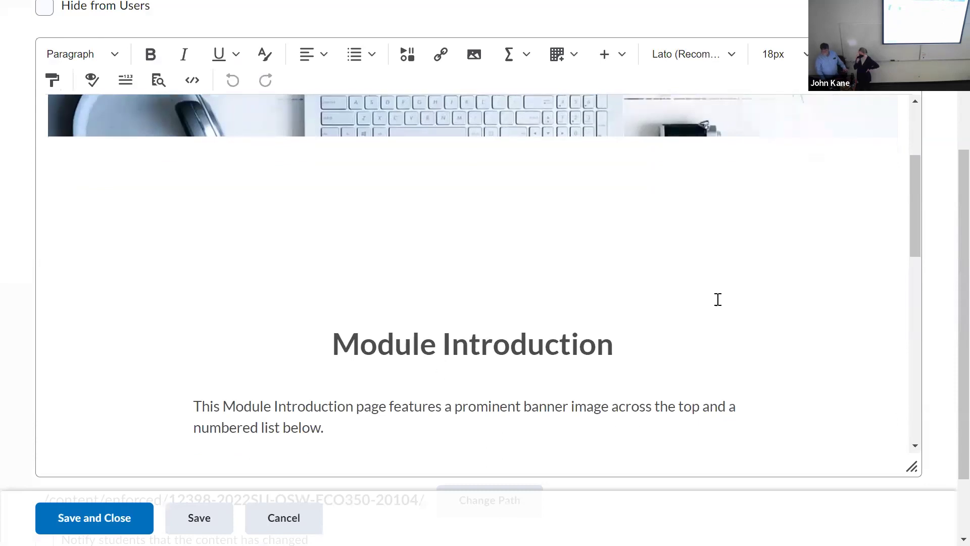
{"action": "scroll", "coordinate": [717, 299], "scroll_direction": "down", "scroll_amount": 3}
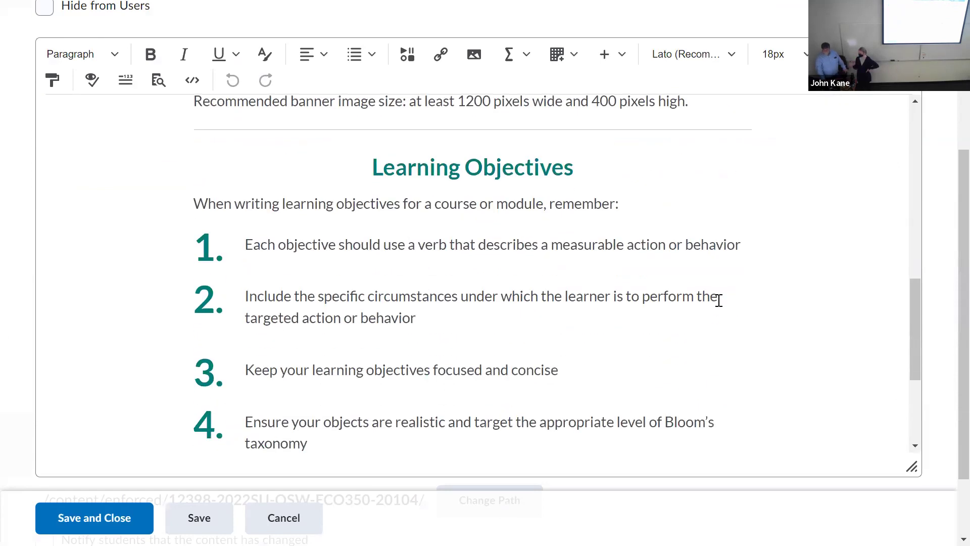
{"action": "scroll", "coordinate": [717, 299], "scroll_direction": "down", "scroll_amount": 4}
{"action": "scroll", "coordinate": [718, 300], "scroll_direction": "up", "scroll_amount": 1}
{"action": "scroll", "coordinate": [718, 300], "scroll_direction": "up", "scroll_amount": 3}
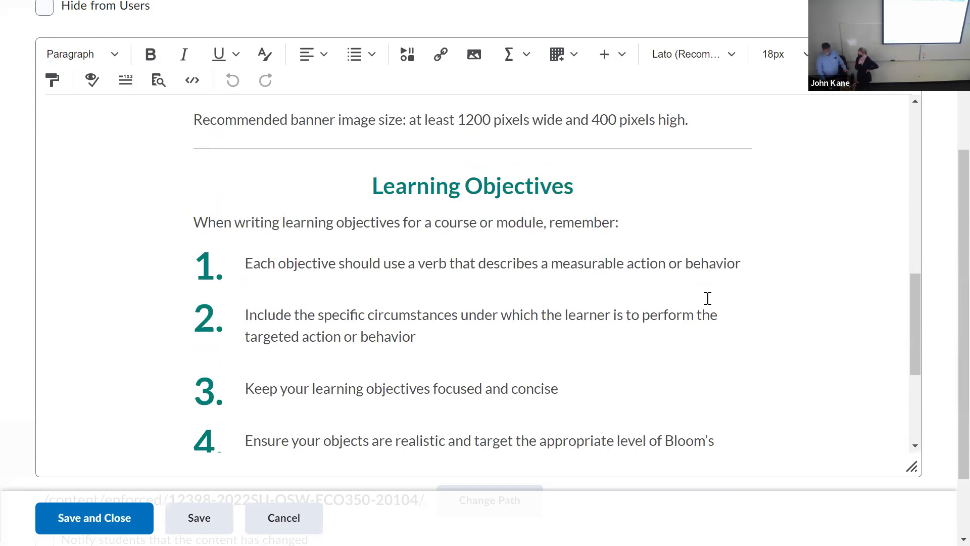
{"action": "scroll", "coordinate": [708, 298], "scroll_direction": "up", "scroll_amount": 3}
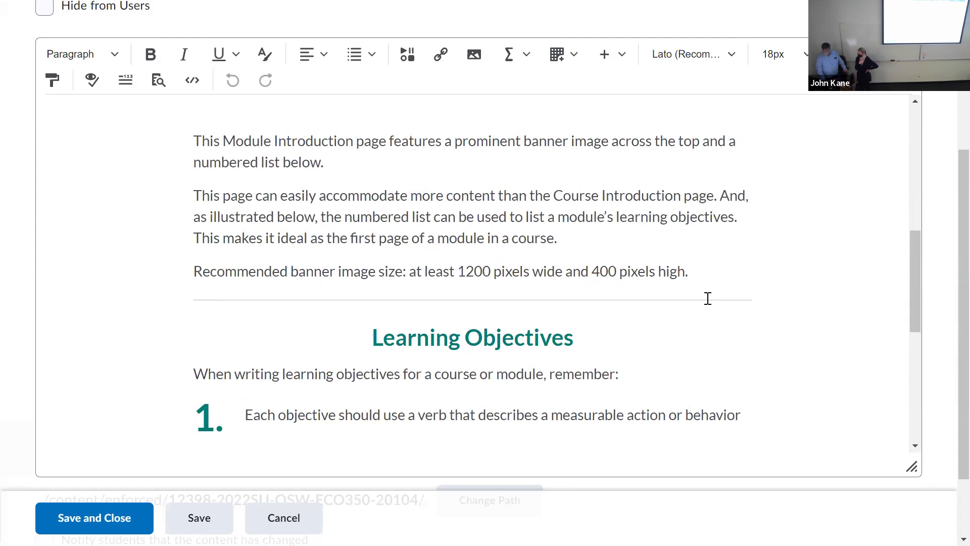
{"action": "scroll", "coordinate": [706, 296], "scroll_direction": "up", "scroll_amount": 3}
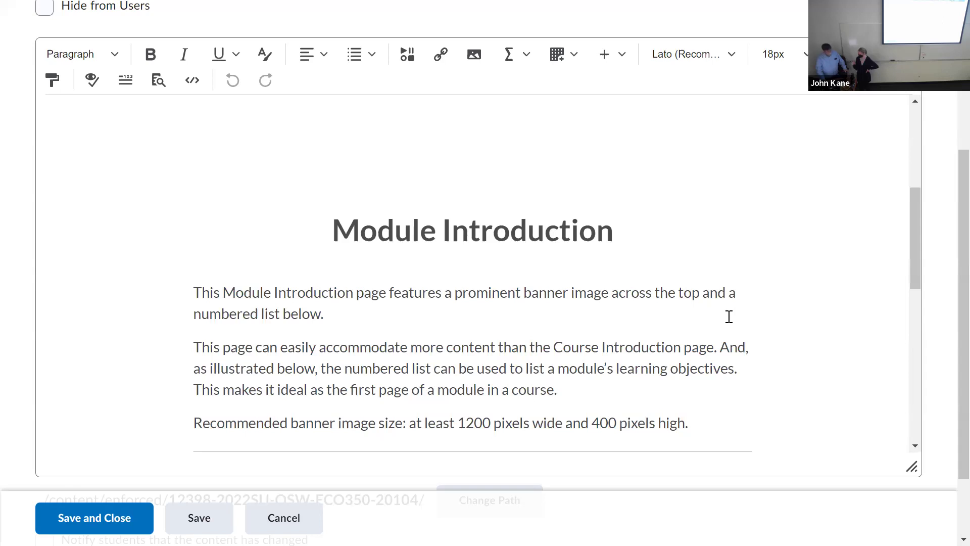
{"action": "scroll", "coordinate": [730, 318], "scroll_direction": "down", "scroll_amount": 8}
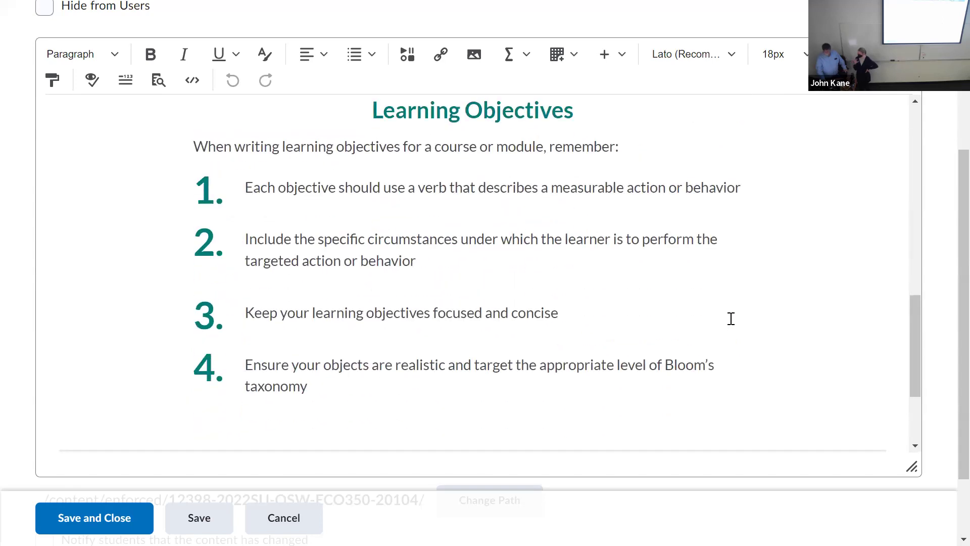
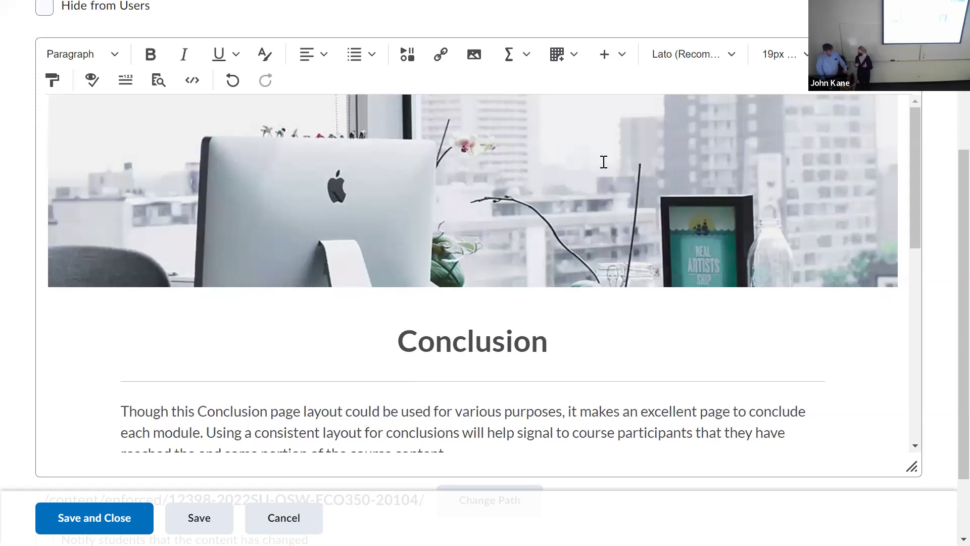
Step: Replace the overview page's content with the 09_accordions document template
{"action": "scroll", "coordinate": [575, 349], "scroll_direction": "up", "scroll_amount": 5}
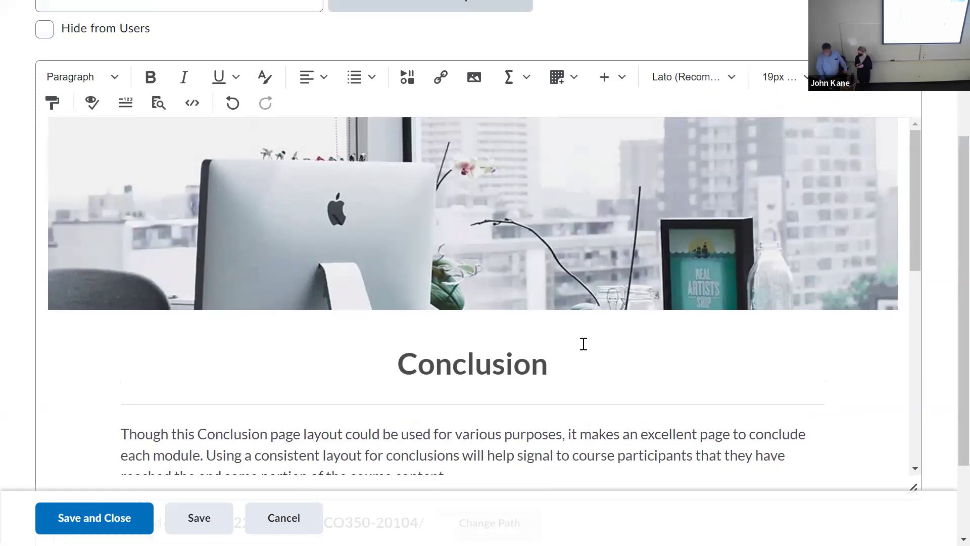
{"action": "scroll", "coordinate": [581, 336], "scroll_direction": "up", "scroll_amount": 3}
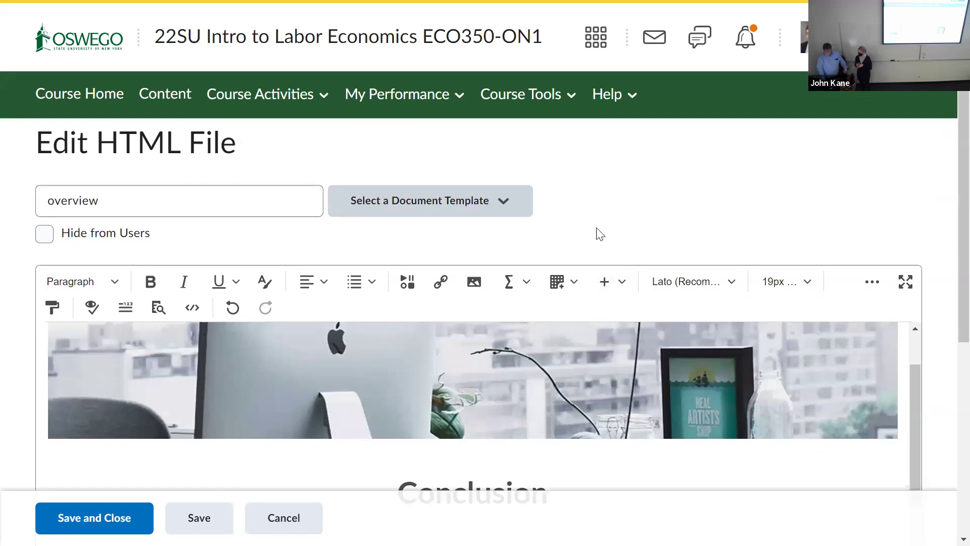
{"action": "scroll", "coordinate": [642, 233], "scroll_direction": "down", "scroll_amount": 2}
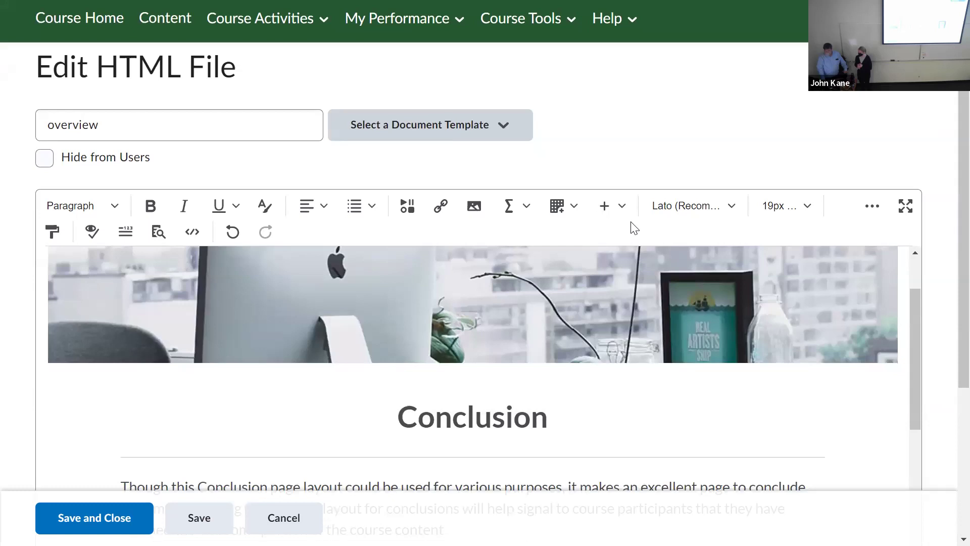
{"action": "left_click", "coordinate": [503, 127]}
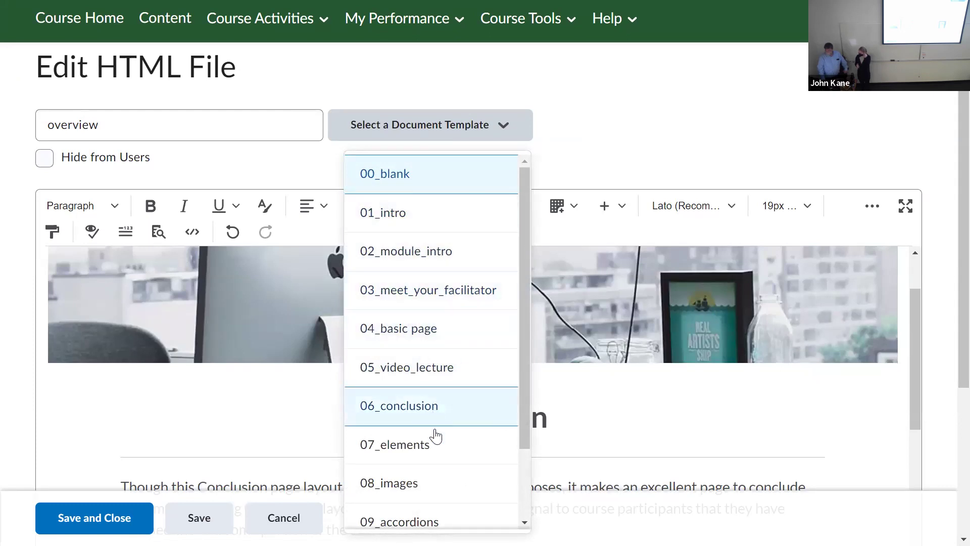
{"action": "scroll", "coordinate": [424, 416], "scroll_direction": "down", "scroll_amount": 2}
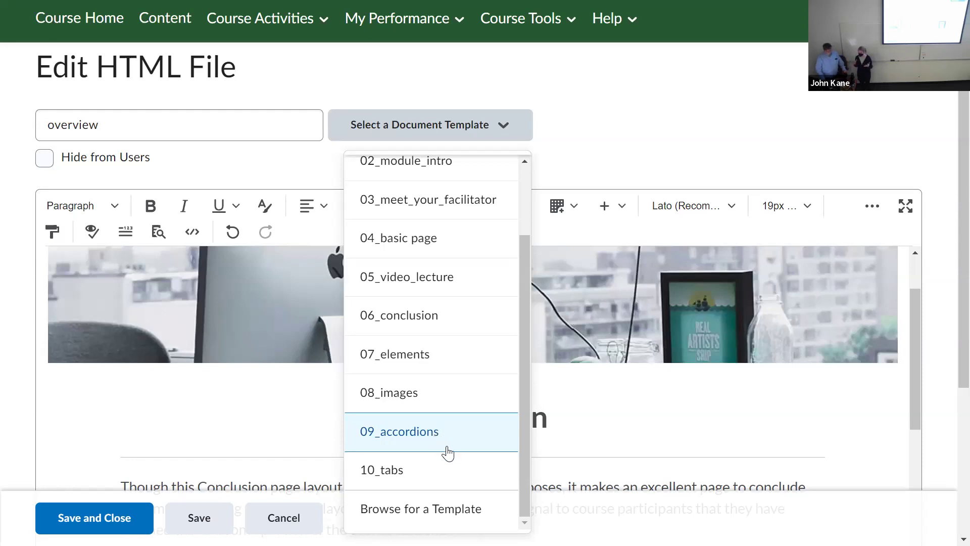
{"action": "left_click_drag", "start_coordinate": [439, 443], "coordinate": [435, 443]}
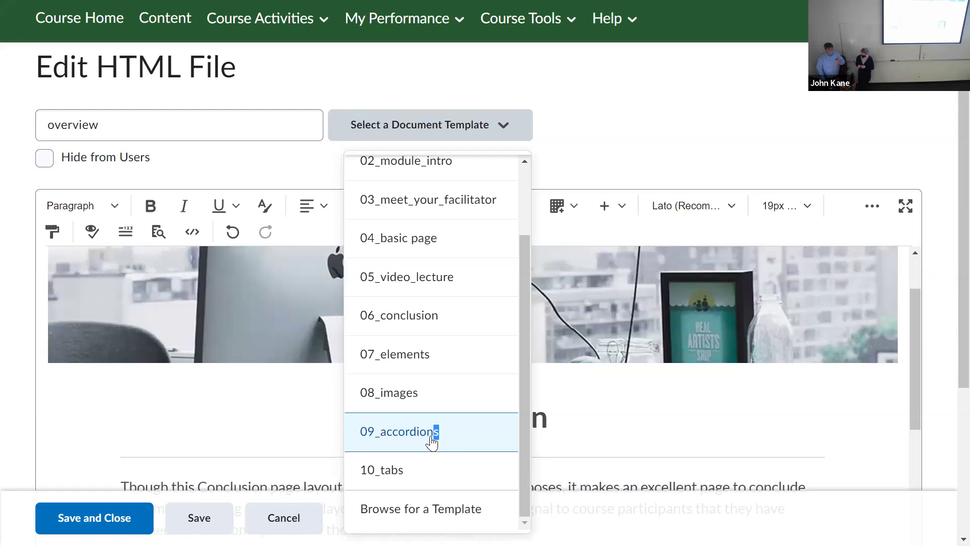
{"action": "left_click_drag", "start_coordinate": [432, 437], "coordinate": [430, 438]}
{"action": "left_click", "coordinate": [430, 439]}
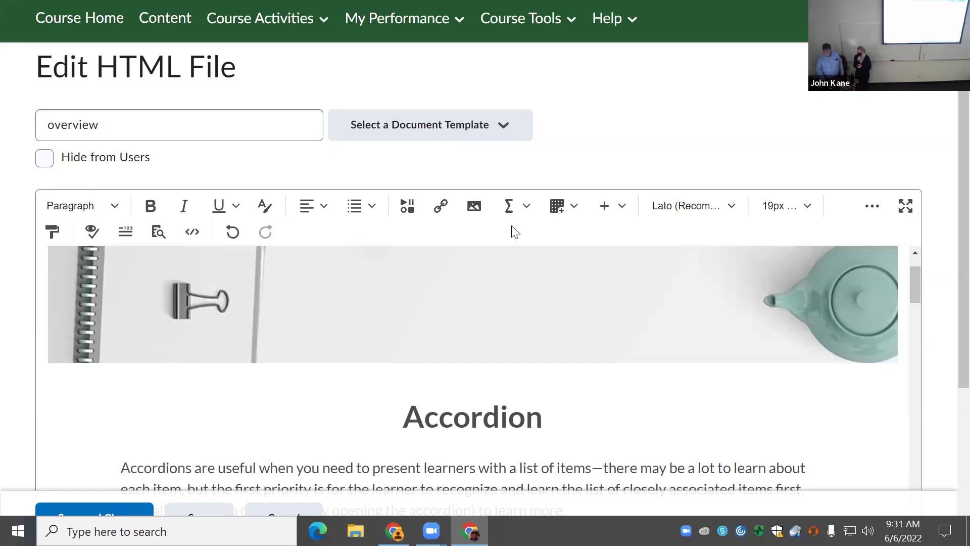
Step: Examine the accordion template's banner, usage instructions and Single Accordion section
{"action": "scroll", "coordinate": [526, 318], "scroll_direction": "down", "scroll_amount": 3}
{"action": "scroll", "coordinate": [526, 290], "scroll_direction": "up", "scroll_amount": 5}
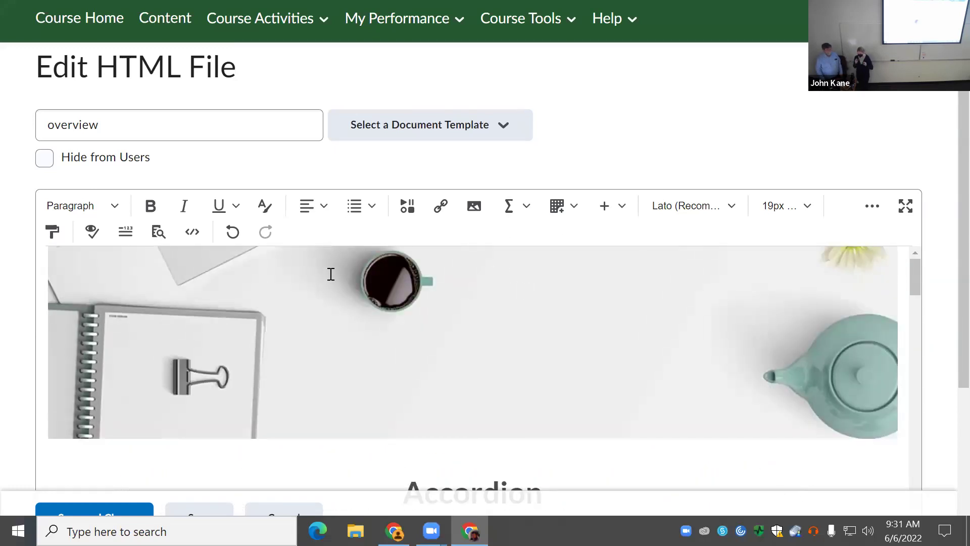
{"action": "scroll", "coordinate": [421, 293], "scroll_direction": "down", "scroll_amount": 4}
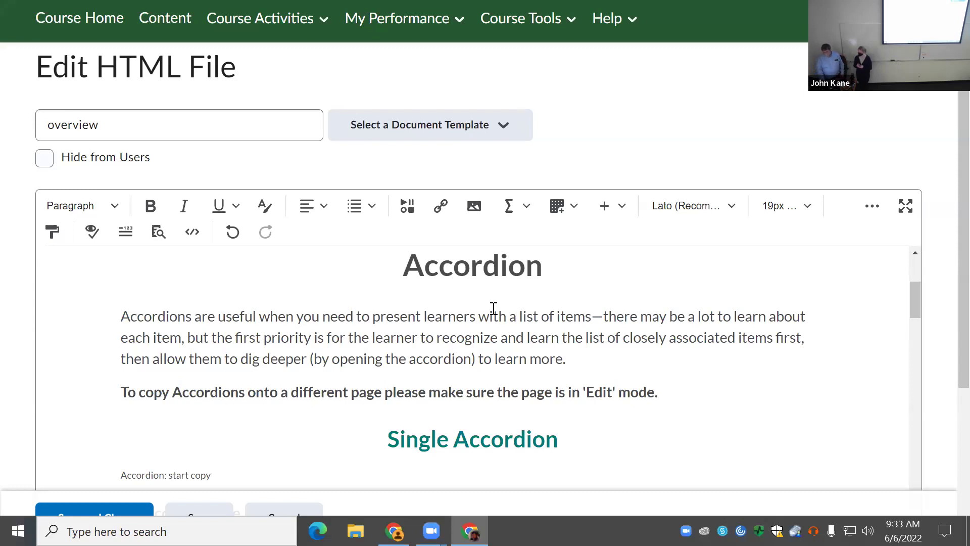
{"action": "scroll", "coordinate": [455, 357], "scroll_direction": "down", "scroll_amount": 3}
{"action": "scroll", "coordinate": [446, 353], "scroll_direction": "up", "scroll_amount": 3}
{"action": "scroll", "coordinate": [455, 363], "scroll_direction": "down", "scroll_amount": 1}
{"action": "scroll", "coordinate": [457, 359], "scroll_direction": "down", "scroll_amount": 2}
{"action": "scroll", "coordinate": [460, 348], "scroll_direction": "up", "scroll_amount": 2}
{"action": "scroll", "coordinate": [495, 366], "scroll_direction": "down", "scroll_amount": 3}
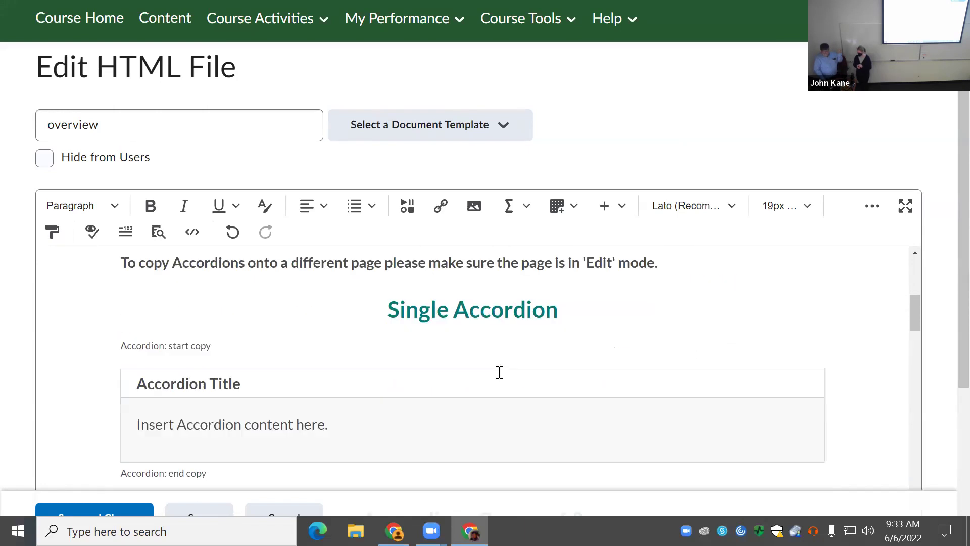
{"action": "scroll", "coordinate": [597, 369], "scroll_direction": "up", "scroll_amount": 4}
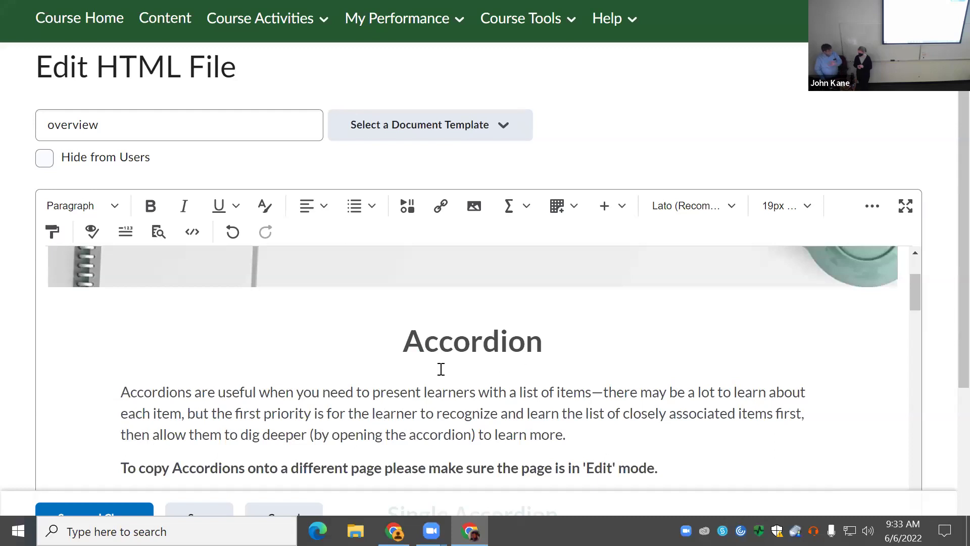
{"action": "scroll", "coordinate": [437, 362], "scroll_direction": "down", "scroll_amount": 3}
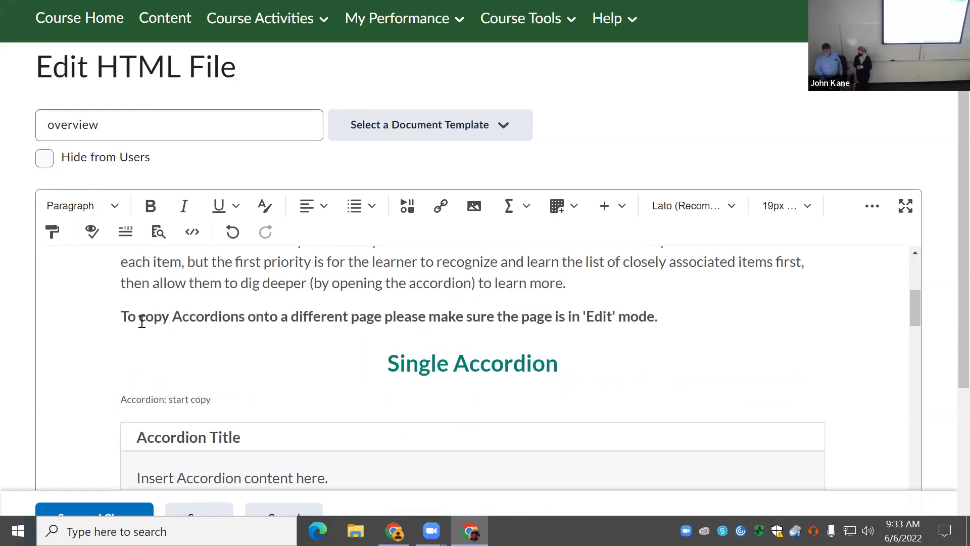
Step: Delete the Single Accordion heading, its start-copy label and the accordion's title text
{"action": "left_click_drag", "start_coordinate": [121, 319], "coordinate": [696, 539]}
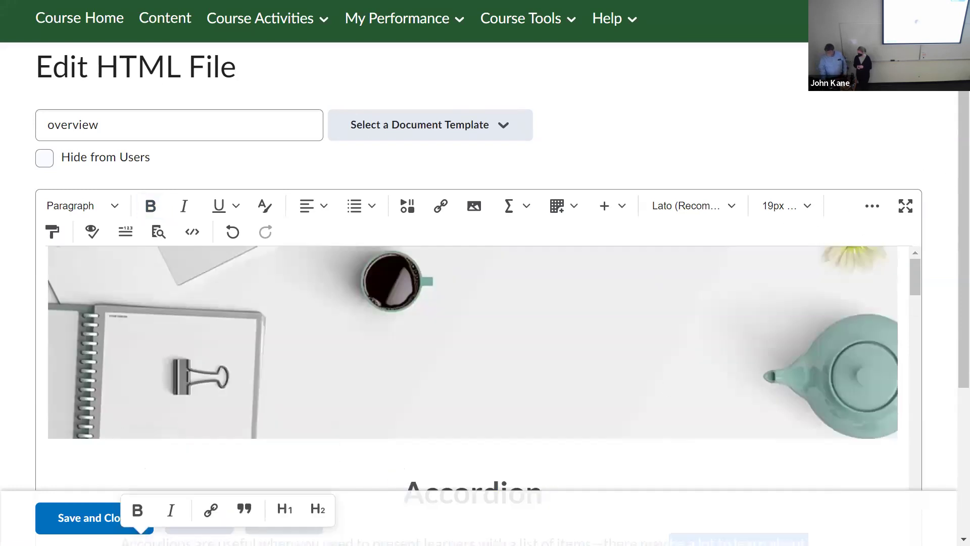
{"action": "left_click_drag", "start_coordinate": [937, 273], "coordinate": [918, 325]}
{"action": "left_click_drag", "start_coordinate": [108, 331], "coordinate": [685, 427]}
{"action": "scroll", "coordinate": [686, 427], "scroll_direction": "up", "scroll_amount": 1}
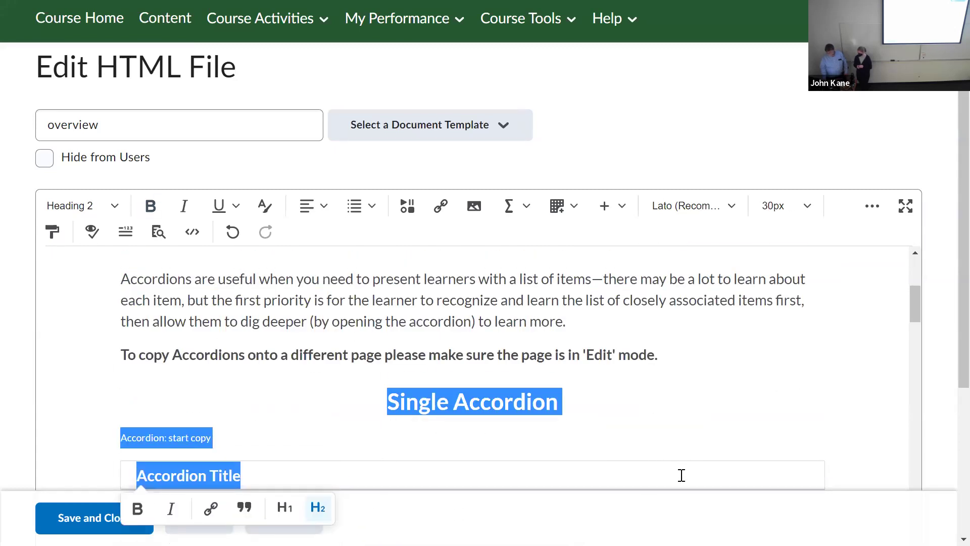
{"action": "key", "text": "BackSpace"}
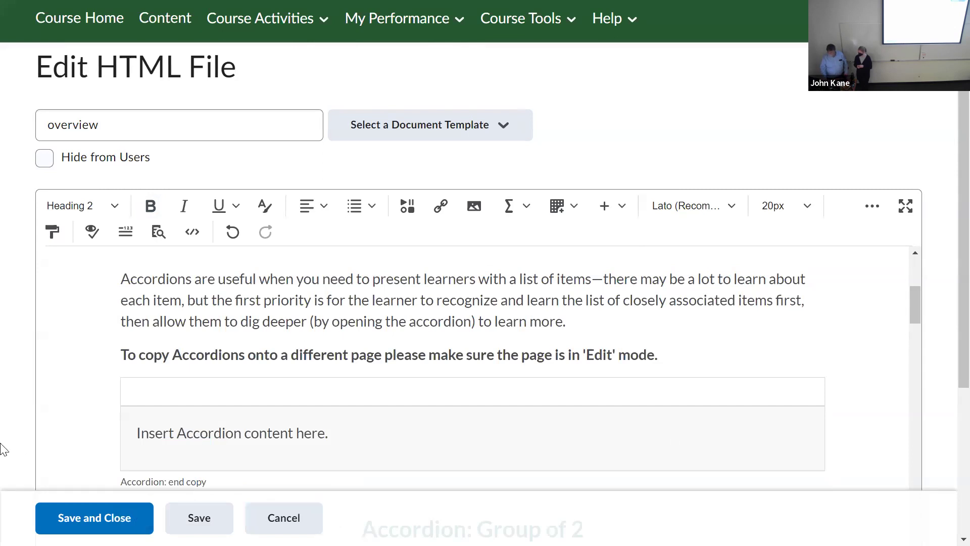
Step: Delete everything above the group of four accordions, from the banner image through that group's heading and start-copy label
{"action": "left_click_drag", "start_coordinate": [113, 380], "coordinate": [793, 494]}
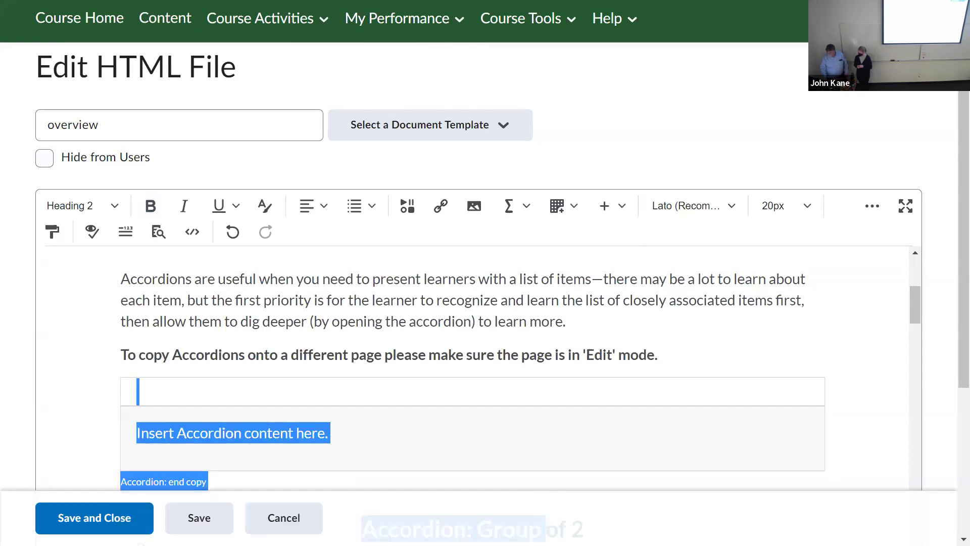
{"action": "left_click_drag", "start_coordinate": [910, 307], "coordinate": [911, 394]}
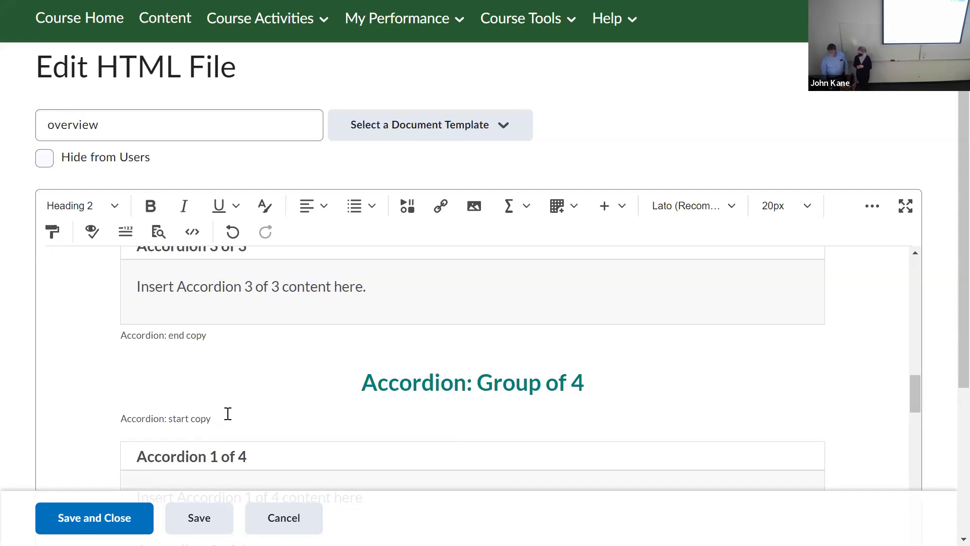
{"action": "left_click_drag", "start_coordinate": [223, 412], "coordinate": [71, 243]}
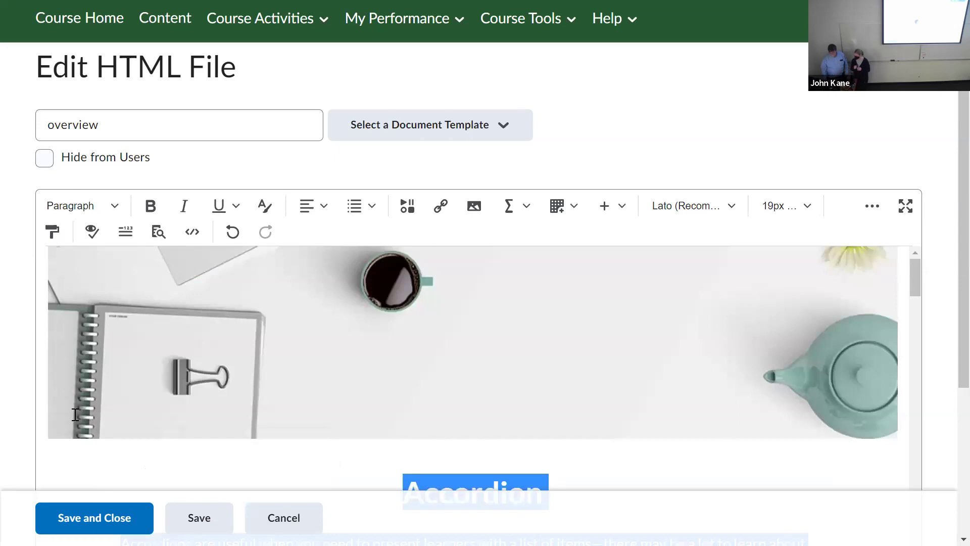
{"action": "key", "text": "Delete"}
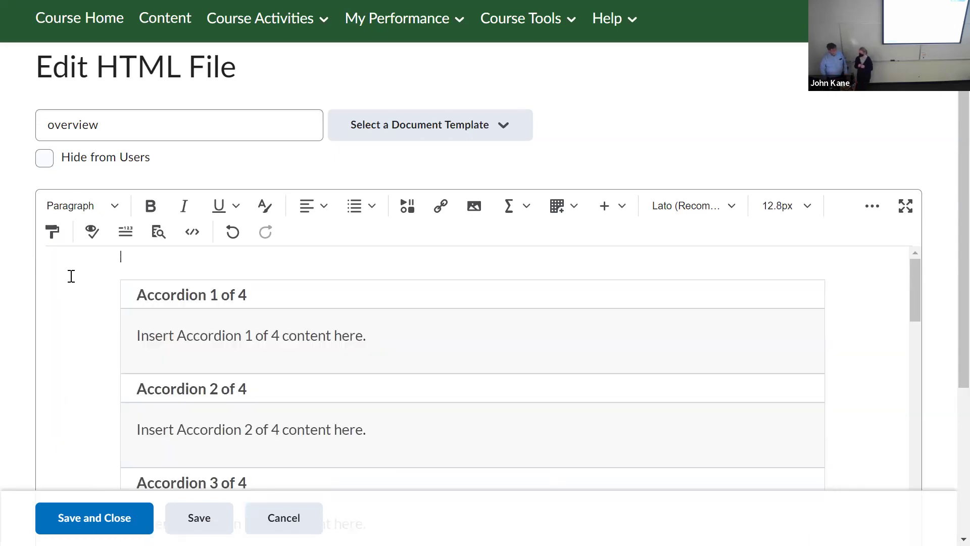
{"action": "scroll", "coordinate": [261, 323], "scroll_direction": "down", "scroll_amount": 1}
{"action": "scroll", "coordinate": [261, 322], "scroll_direction": "down", "scroll_amount": 3}
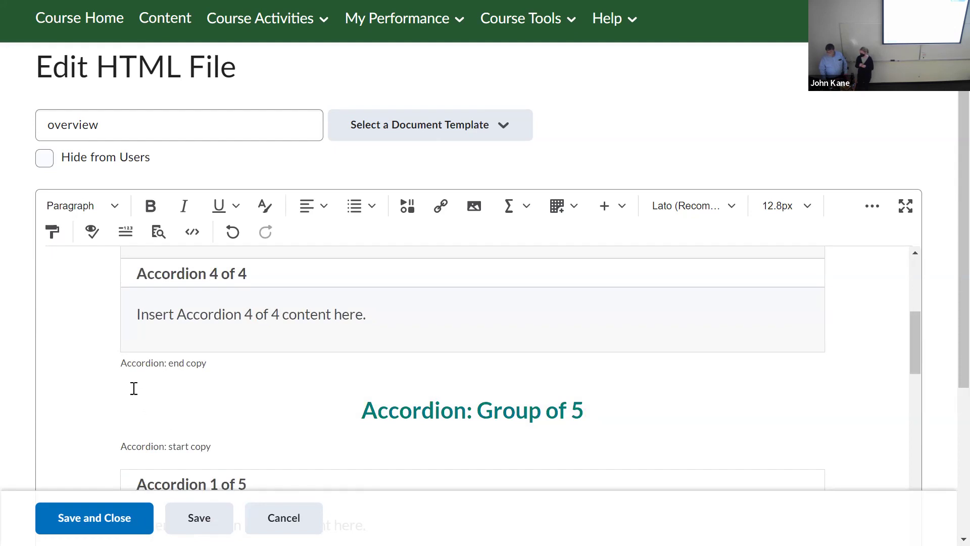
Step: Delete everything between the group of four accordions and the footer, starting from that group's end-copy label
{"action": "left_click_drag", "start_coordinate": [115, 363], "coordinate": [365, 525]}
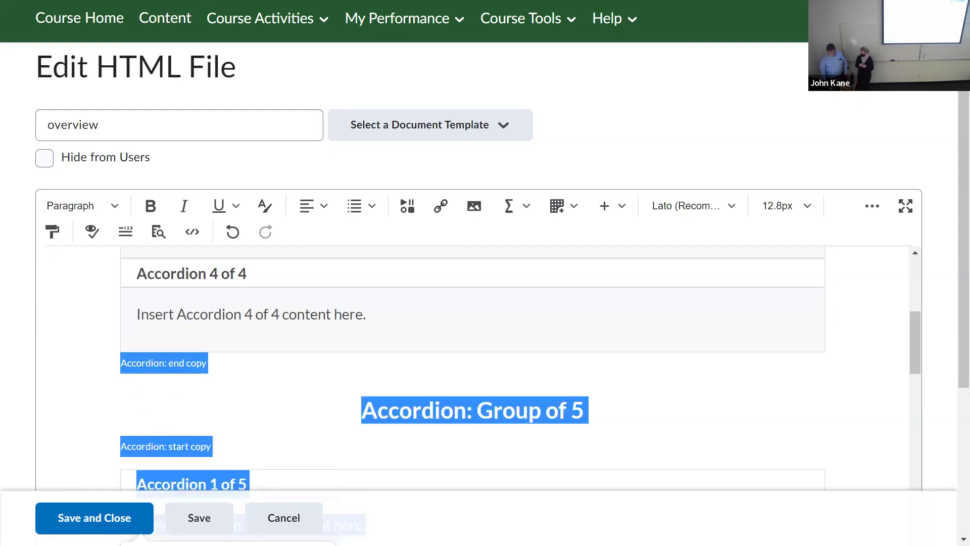
{"action": "scroll", "coordinate": [946, 363], "scroll_direction": "up", "scroll_amount": 5}
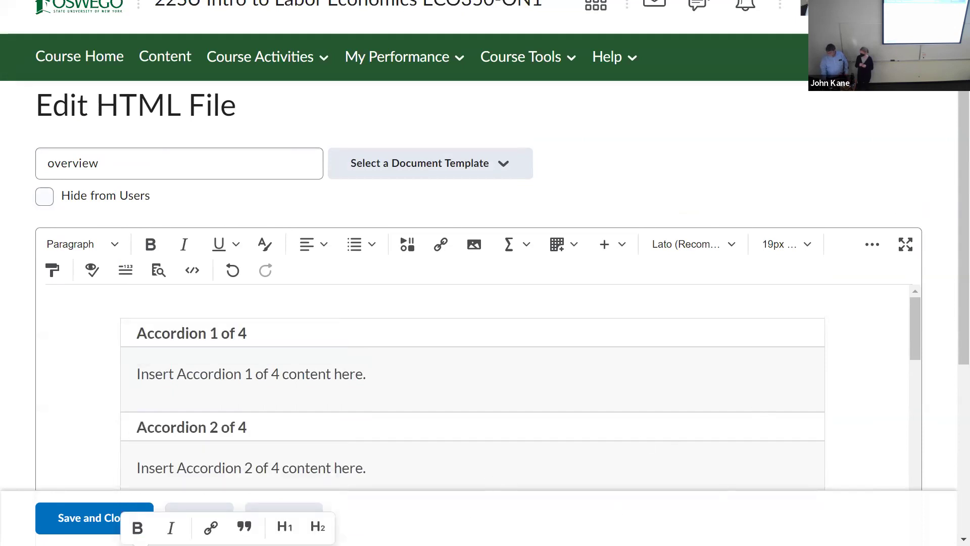
{"action": "scroll", "coordinate": [484, 272], "scroll_direction": "down", "scroll_amount": 5}
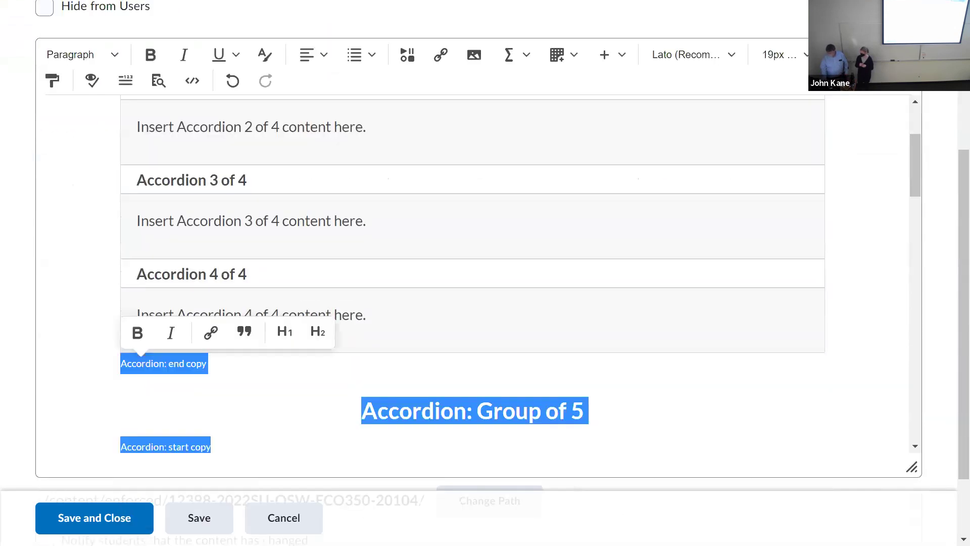
{"action": "scroll", "coordinate": [485, 272], "scroll_direction": "down", "scroll_amount": 5}
{"action": "key", "text": "Delete"}
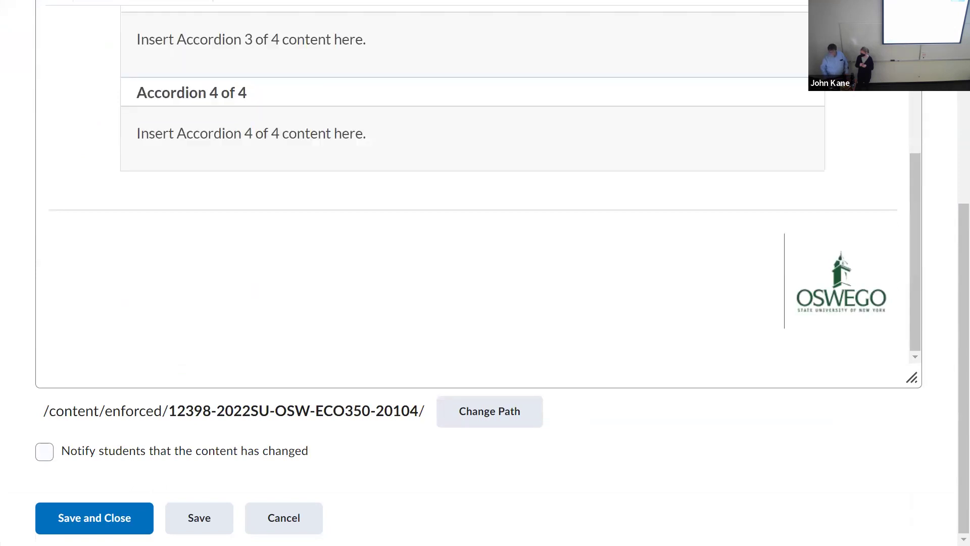
Step: Replace the first accordion's title with "content block 1"
{"action": "scroll", "coordinate": [52, 392], "scroll_direction": "up", "scroll_amount": 5}
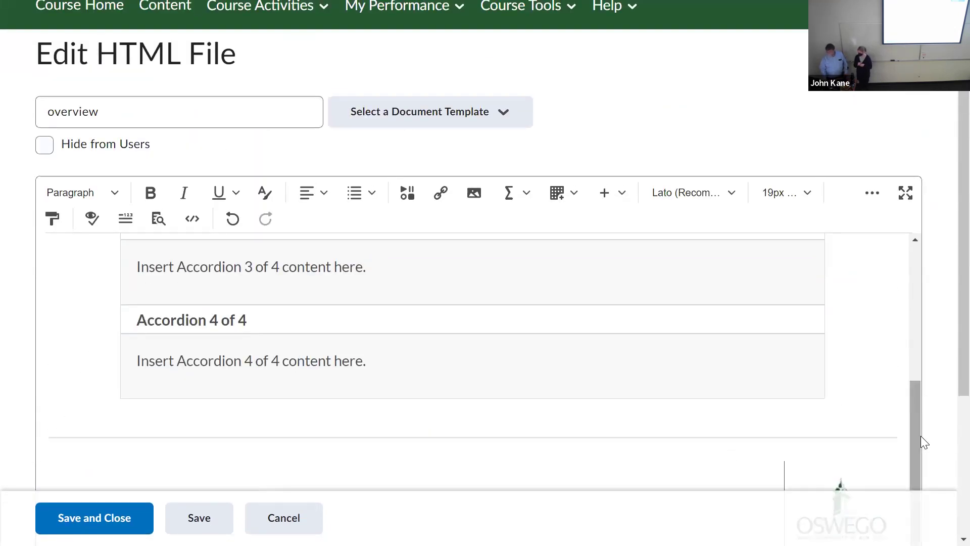
{"action": "left_click_drag", "start_coordinate": [919, 421], "coordinate": [919, 298]}
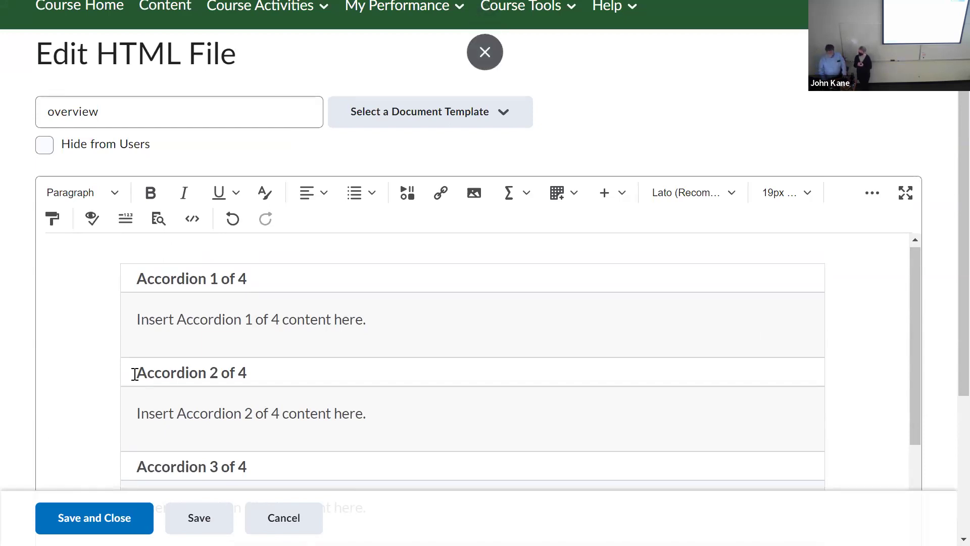
{"action": "left_click", "coordinate": [247, 277]}
{"action": "left_click_drag", "start_coordinate": [247, 277], "coordinate": [86, 269]}
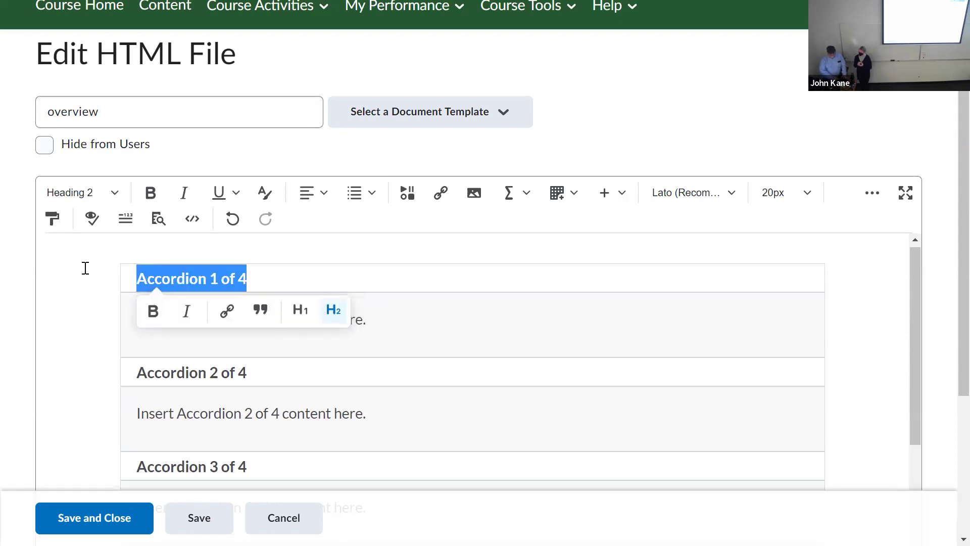
{"action": "type", "text": "b"}
{"action": "key", "text": "BackSpace"}
{"action": "type", "text": "co"}
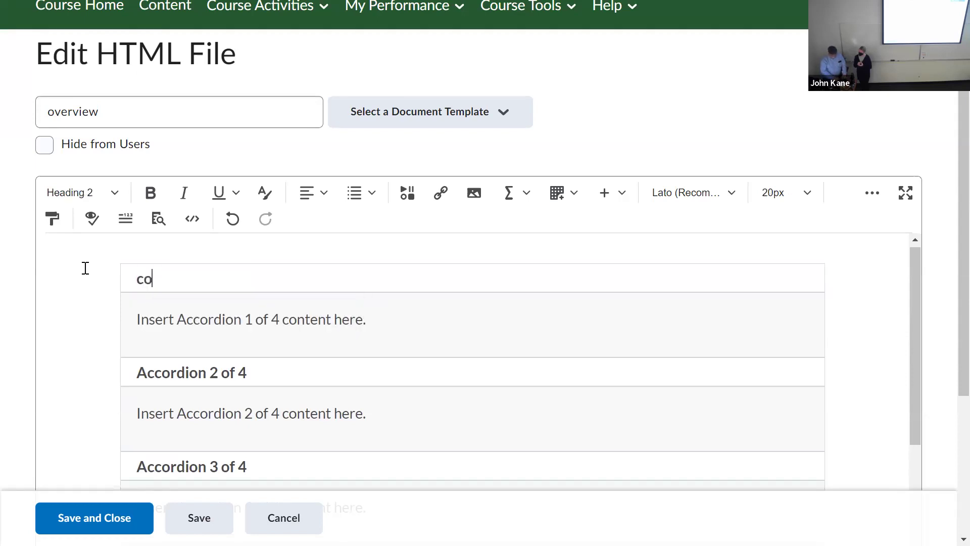
{"action": "type", "text": "ntent block 1"}
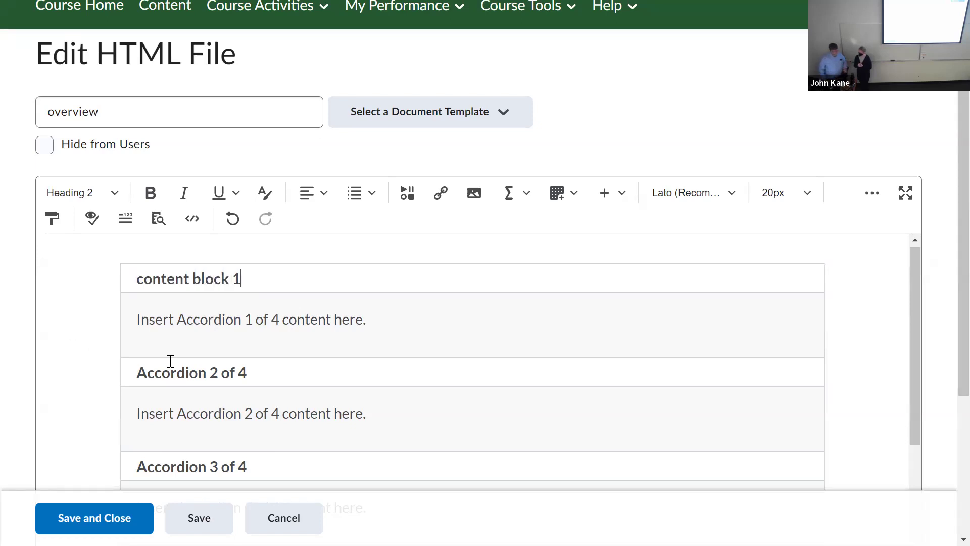
{"action": "left_click", "coordinate": [304, 333]}
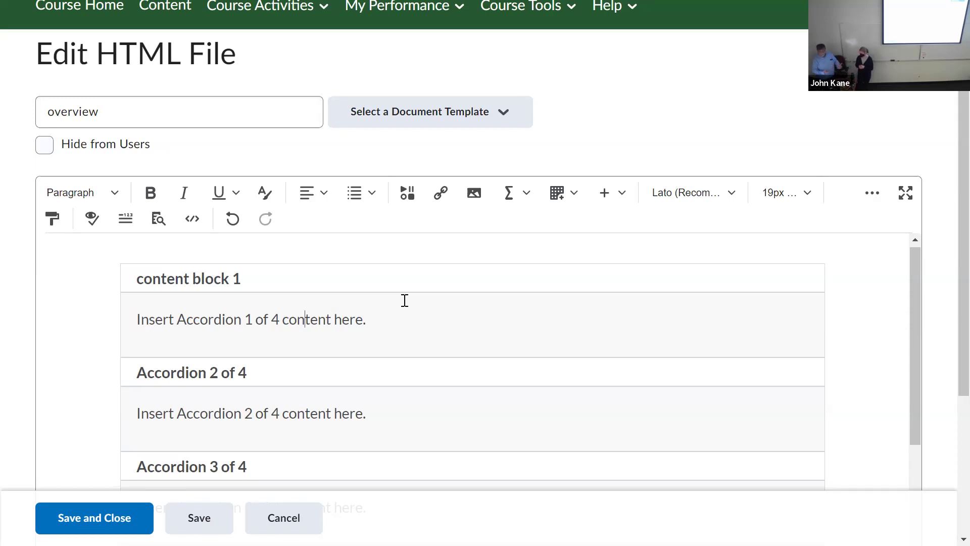
{"action": "left_click", "coordinate": [369, 299]}
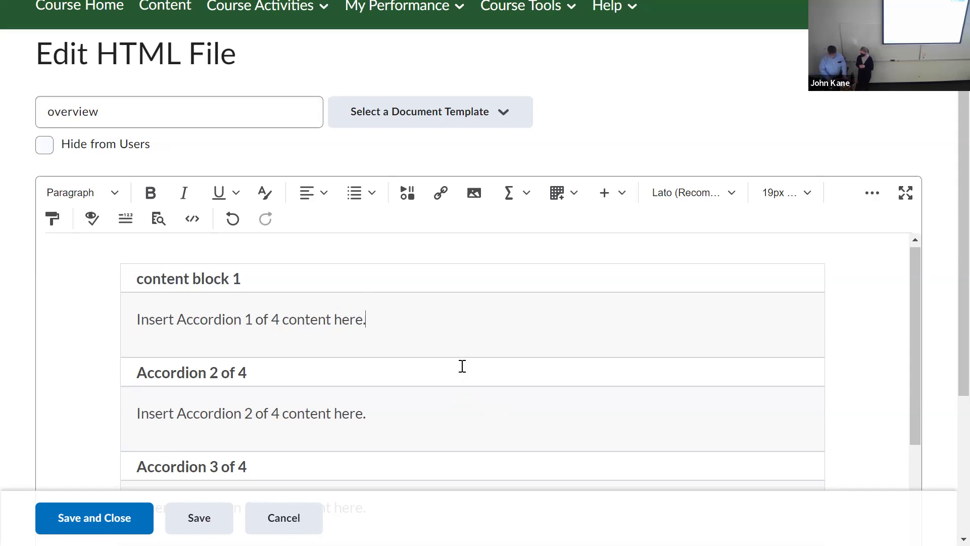
{"action": "key", "text": "BackSpace"}
{"action": "key", "text": "BackSpace"}
{"action": "key", "text": "BackSpace"}
{"action": "key", "text": "BackSpace"}
{"action": "key", "text": "BackSpace"}
{"action": "key", "text": "BackSpace"}
{"action": "key", "text": "BackSpace"}
{"action": "key", "text": "BackSpace"}
{"action": "key", "text": "BackSpace"}
{"action": "key", "text": "BackSpace"}
{"action": "key", "text": "BackSpace"}
{"action": "key", "text": "BackSpace"}
{"action": "key", "text": "BackSpace"}
{"action": "key", "text": "BackSpace"}
{"action": "key", "text": "BackSpace"}
{"action": "key", "text": "BackSpace"}
{"action": "key", "text": "BackSpace"}
{"action": "key", "text": "BackSpace"}
{"action": "key", "text": "BackSpace"}
{"action": "key", "text": "BackSpace"}
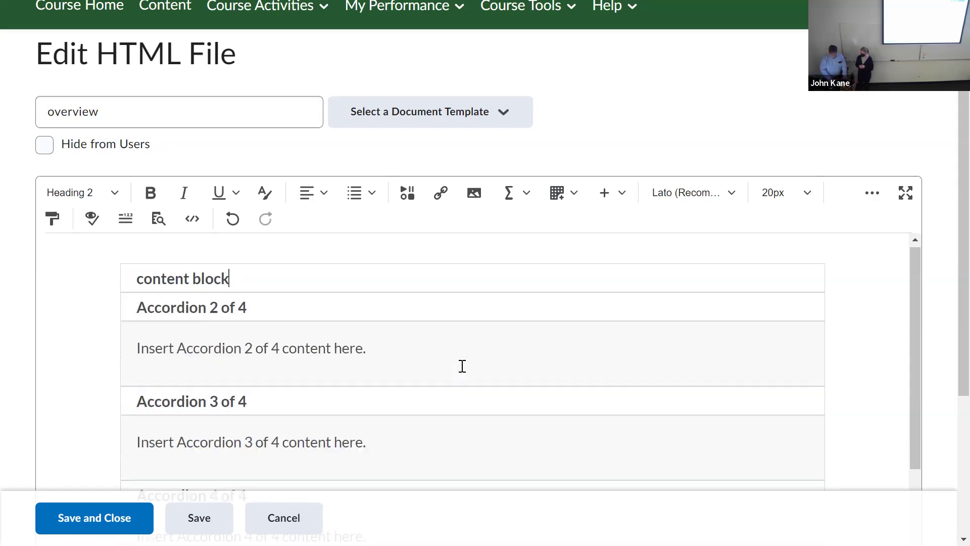
{"action": "type", "text": "sample text"}
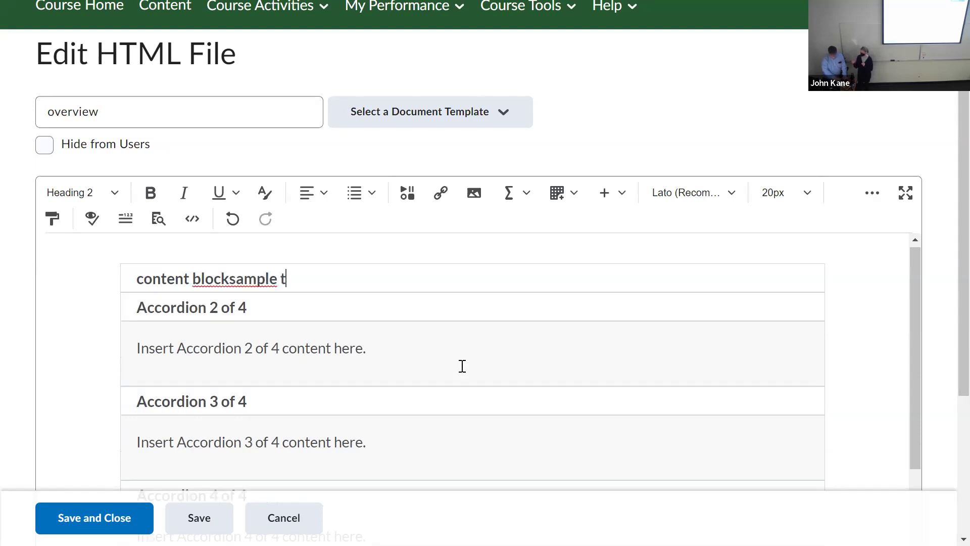
{"action": "key", "text": "ctrl+z"}
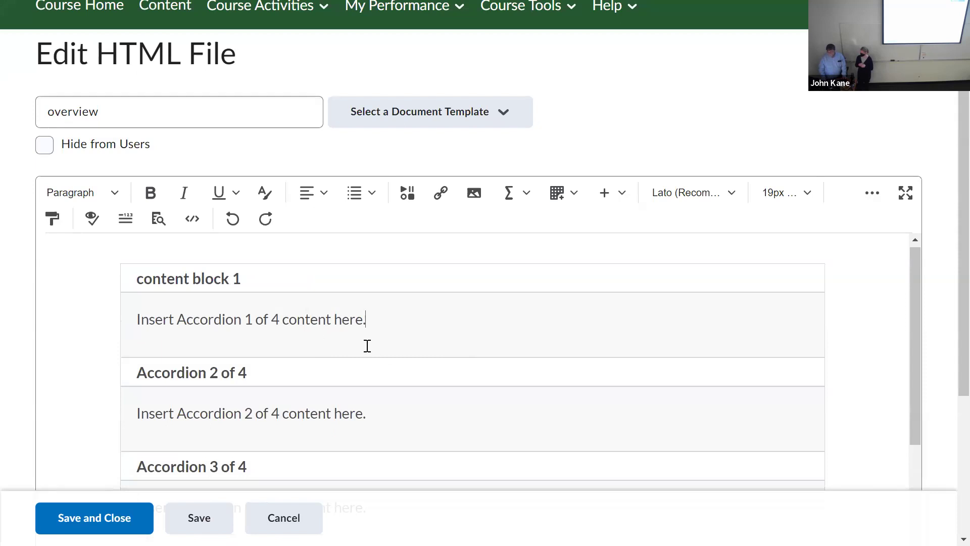
Step: Replace the first accordion's body text with "Sample text/"
{"action": "left_click_drag", "start_coordinate": [372, 324], "coordinate": [4, 303]}
{"action": "type", "text": "S"}
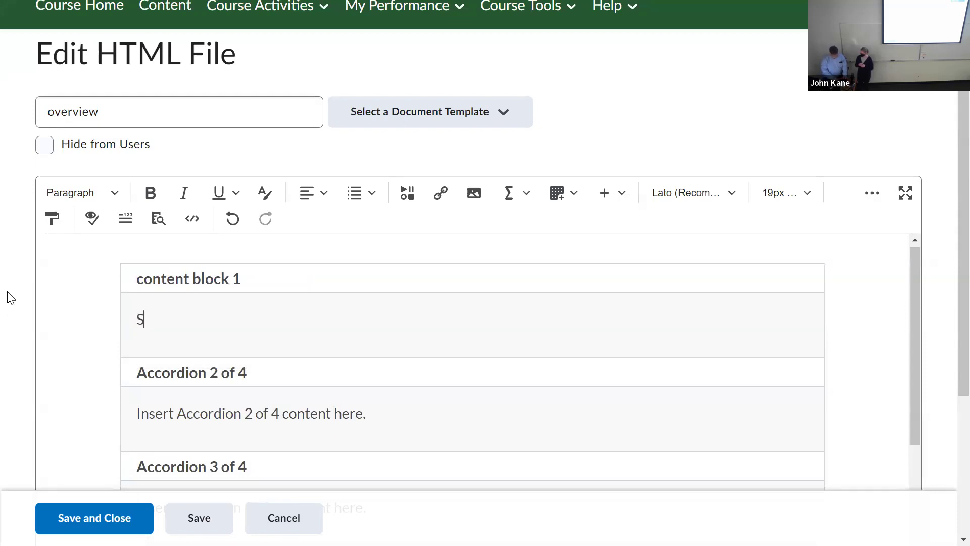
{"action": "type", "text": "ample text//"}
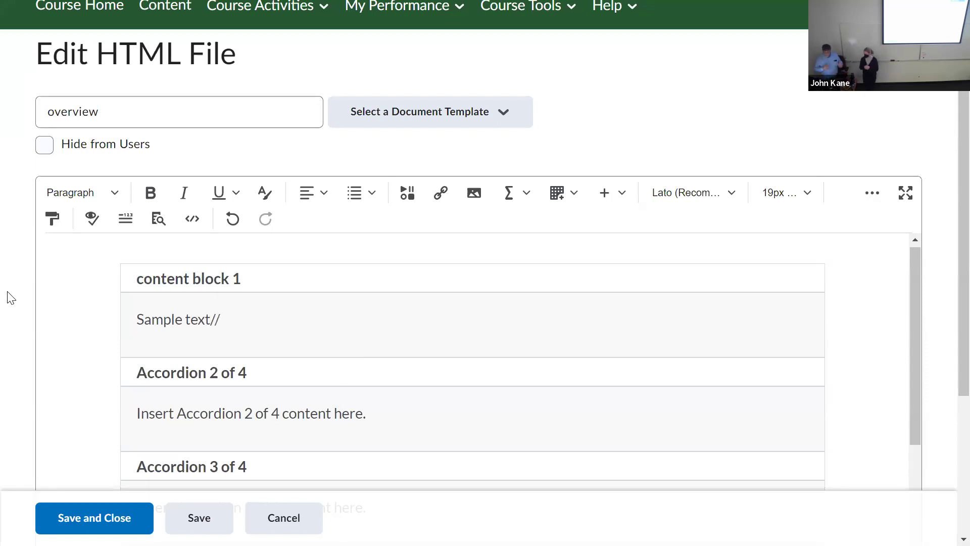
{"action": "key", "text": "BackSpace"}
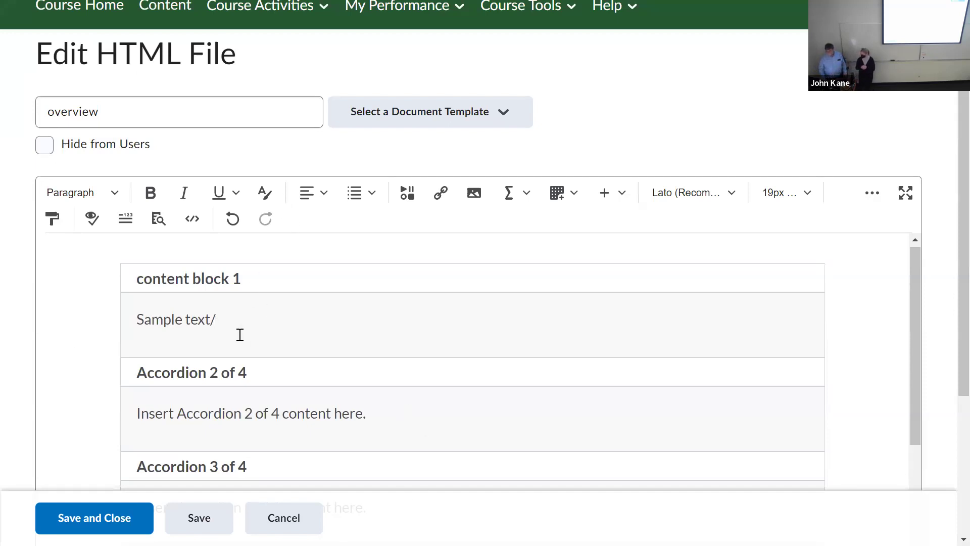
Step: Look over the editor's equation types and image source options without inserting anything
{"action": "left_click", "coordinate": [523, 198]}
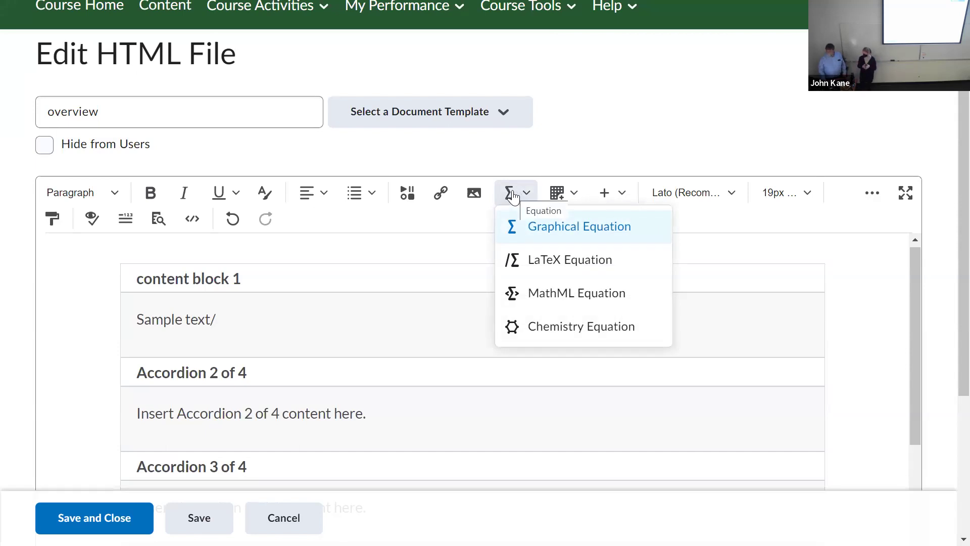
{"action": "left_click", "coordinate": [470, 198]}
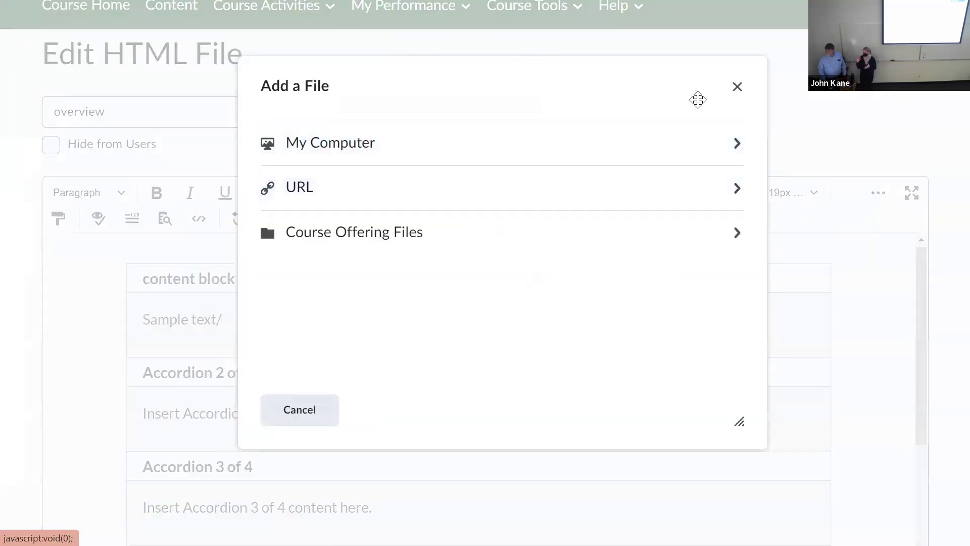
{"action": "left_click", "coordinate": [729, 91]}
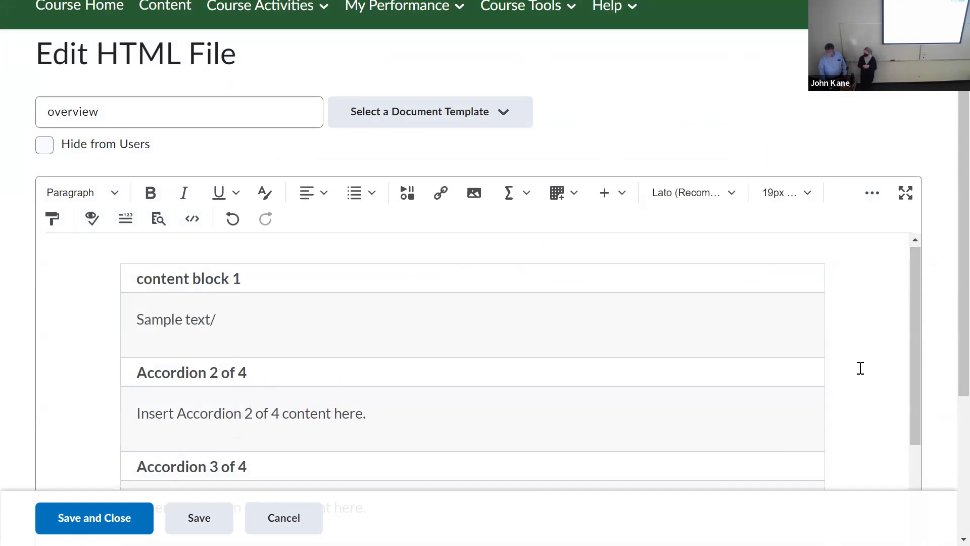
{"action": "scroll", "coordinate": [858, 368], "scroll_direction": "down", "scroll_amount": 3}
{"action": "scroll", "coordinate": [858, 368], "scroll_direction": "up", "scroll_amount": 3}
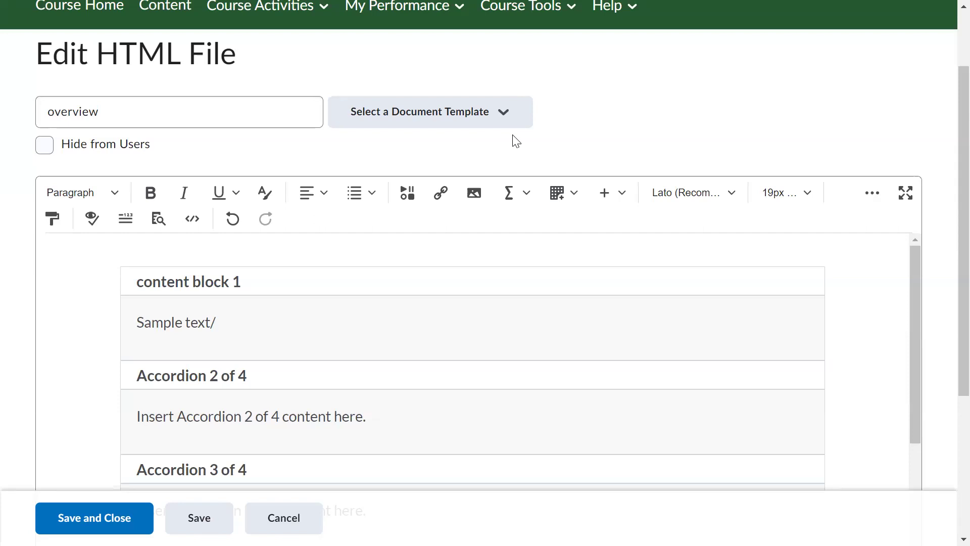
Step: Examine the page's source code, highlight the markup of the second accordion card, and leave the code without saving
{"action": "left_click", "coordinate": [193, 218]}
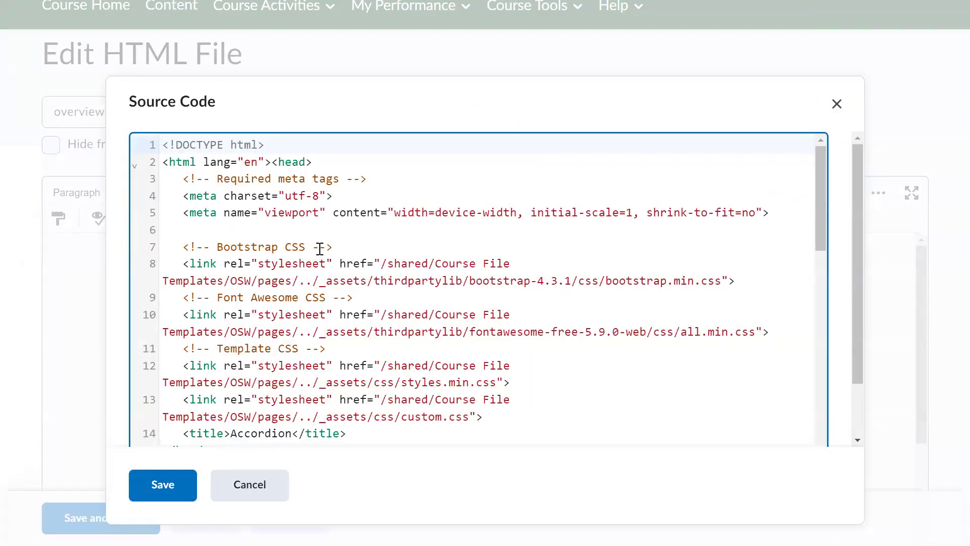
{"action": "scroll", "coordinate": [320, 249], "scroll_direction": "down", "scroll_amount": 5}
{"action": "scroll", "coordinate": [320, 247], "scroll_direction": "down", "scroll_amount": 7}
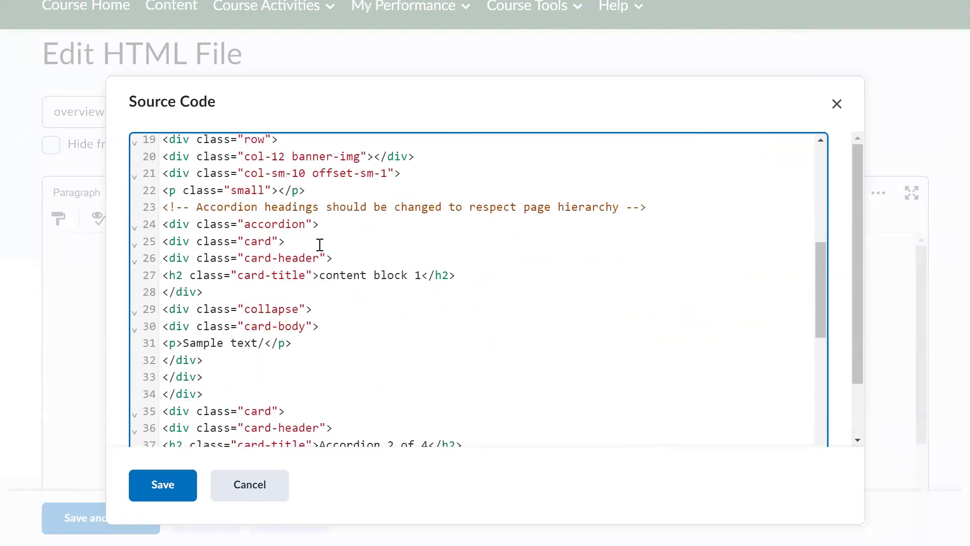
{"action": "scroll", "coordinate": [319, 242], "scroll_direction": "down", "scroll_amount": 4}
{"action": "scroll", "coordinate": [318, 241], "scroll_direction": "up", "scroll_amount": 2}
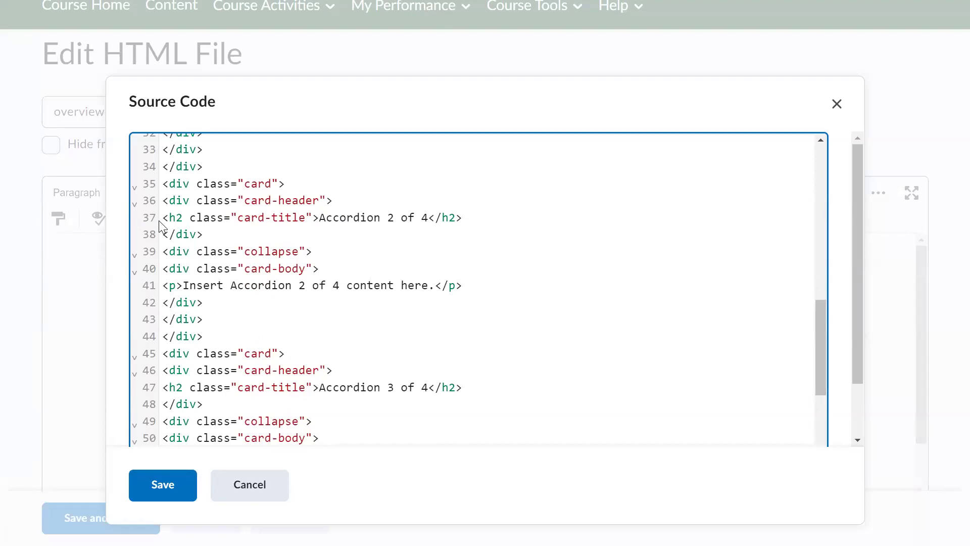
{"action": "left_click_drag", "start_coordinate": [164, 219], "coordinate": [335, 267]}
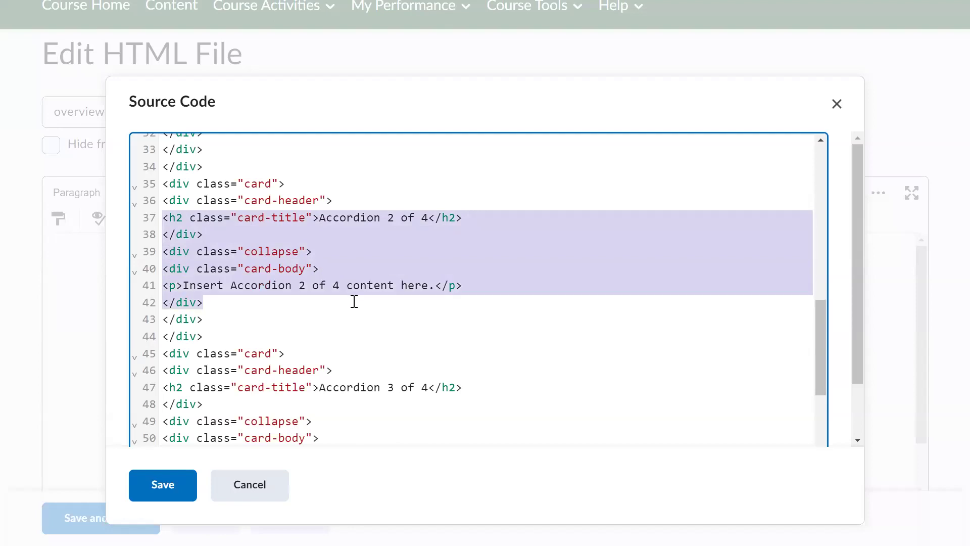
{"action": "left_click_drag", "start_coordinate": [354, 301], "coordinate": [362, 341]}
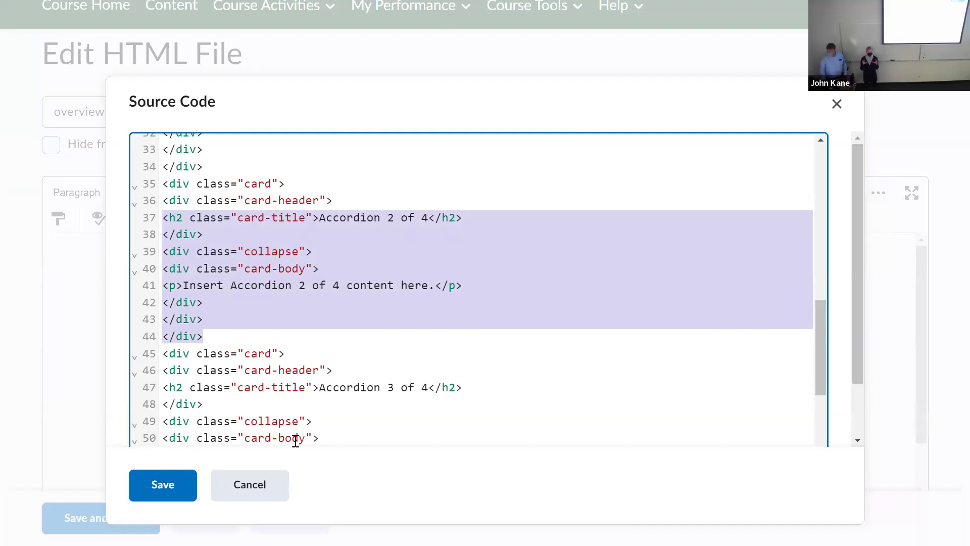
{"action": "left_click", "coordinate": [259, 495]}
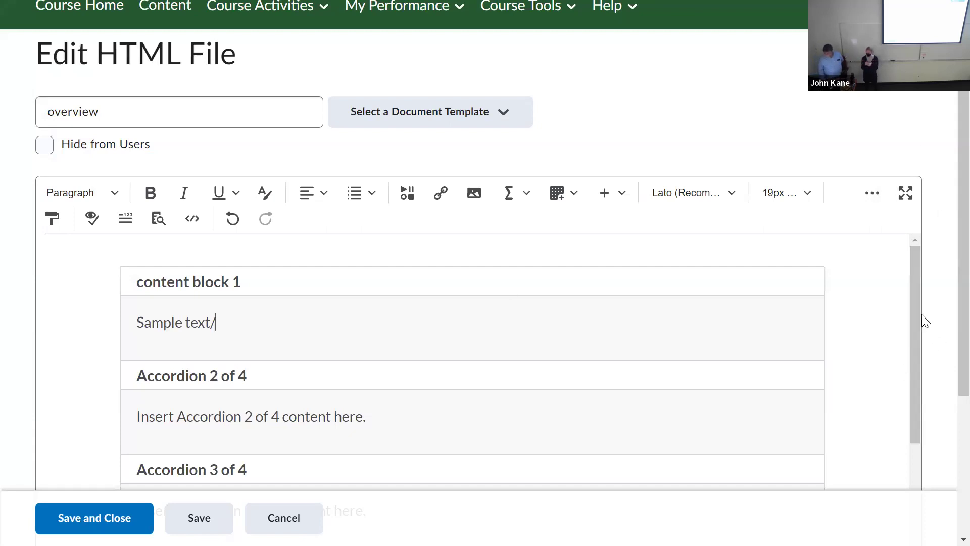
Step: Check the overview page down to the fourth accordion, and save and close it
{"action": "scroll", "coordinate": [919, 326], "scroll_direction": "down", "scroll_amount": 2}
{"action": "scroll", "coordinate": [906, 392], "scroll_direction": "down", "scroll_amount": 3}
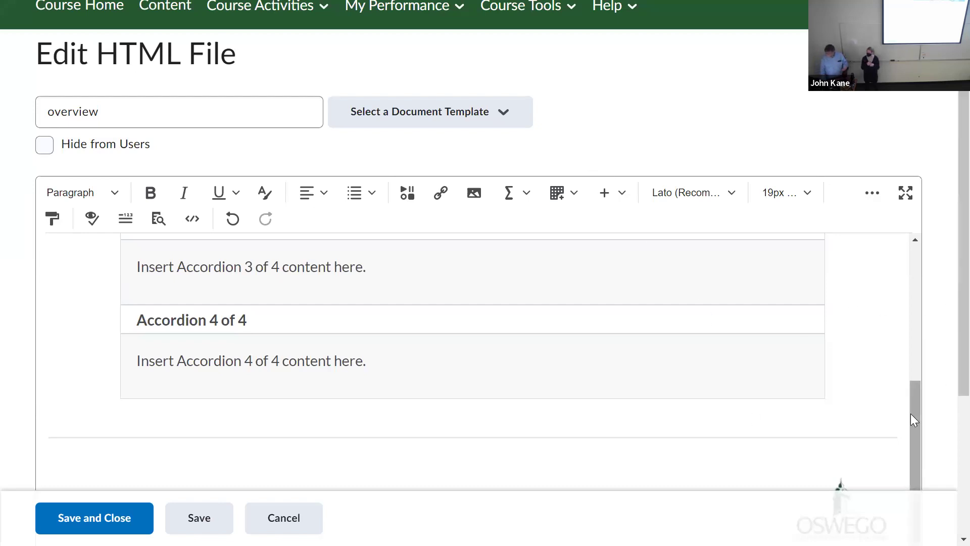
{"action": "left_click_drag", "start_coordinate": [918, 438], "coordinate": [940, 170]}
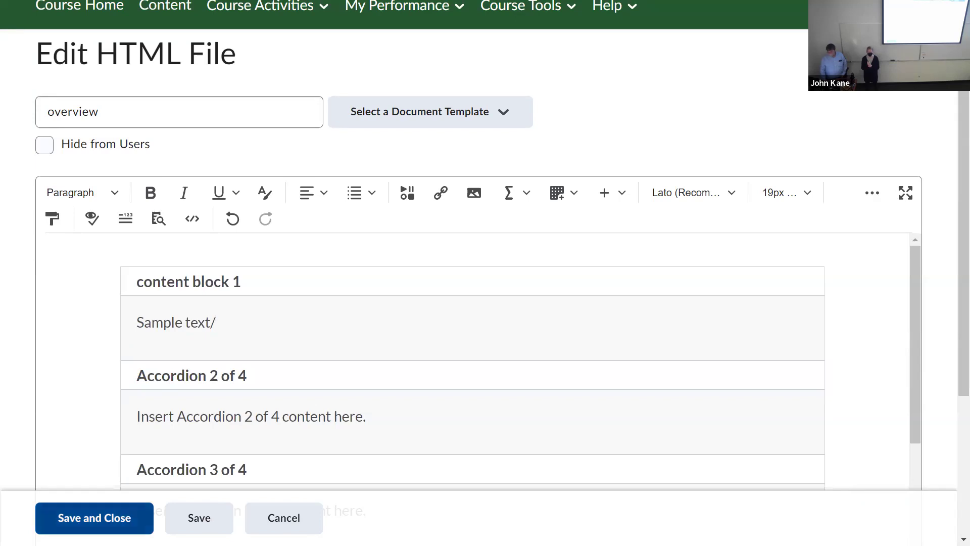
{"action": "left_click", "coordinate": [94, 517]}
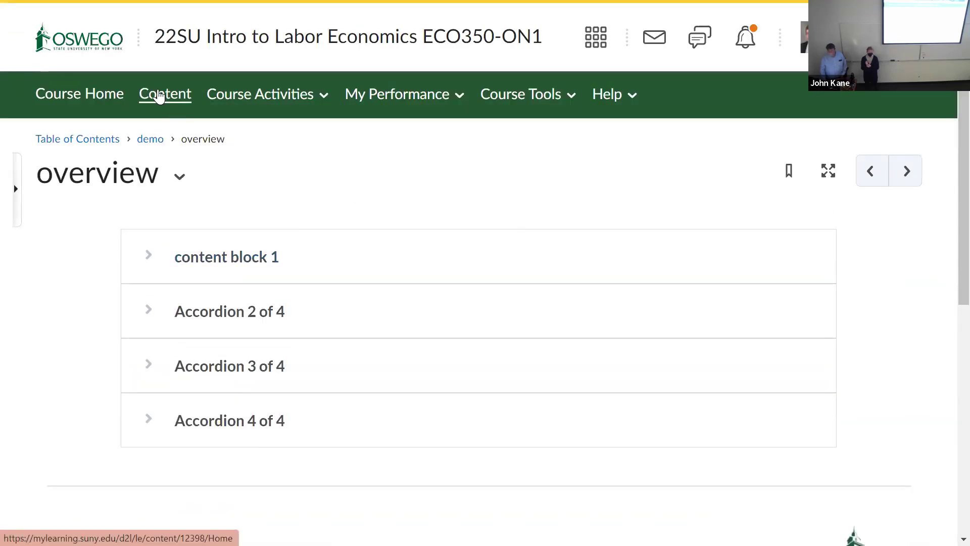
Step: Return to the course content and switch to viewing the course as OSW - Student (Non-Cascading)
{"action": "left_click", "coordinate": [158, 96]}
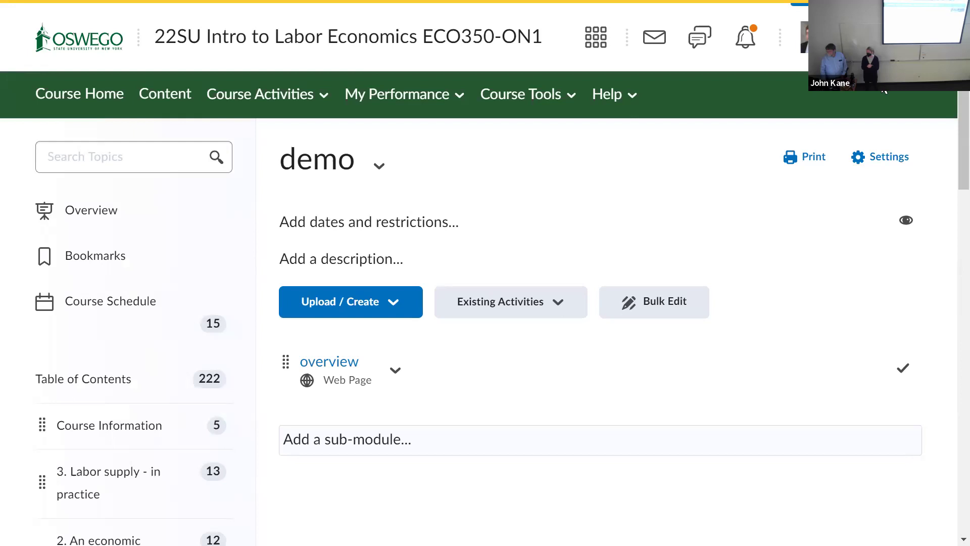
{"action": "left_click", "coordinate": [814, 38]}
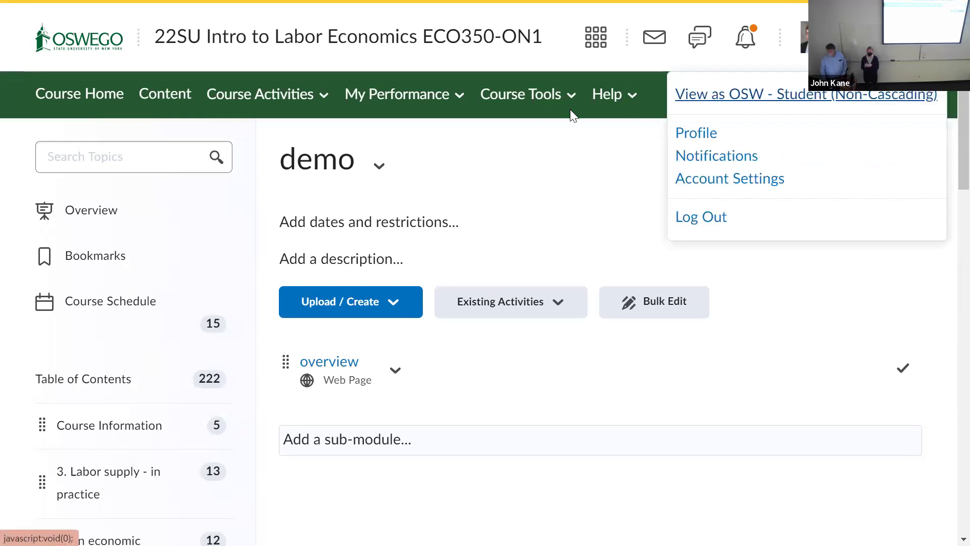
{"action": "left_click", "coordinate": [797, 96]}
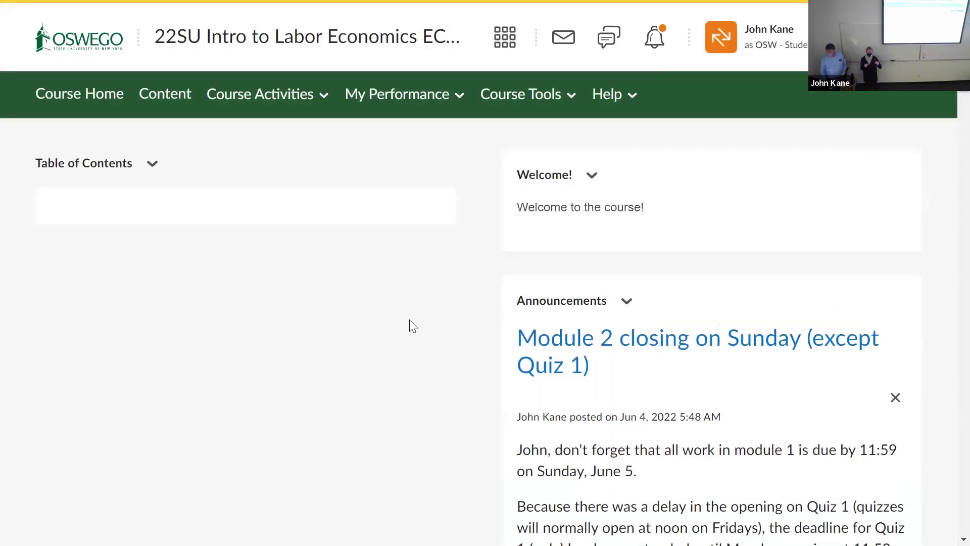
Step: Open the module "2. An economic model of labor supply" from the course home and look through its topics down to Quiz 1
{"action": "scroll", "coordinate": [282, 323], "scroll_direction": "down", "scroll_amount": 5}
{"action": "scroll", "coordinate": [281, 313], "scroll_direction": "up", "scroll_amount": 4}
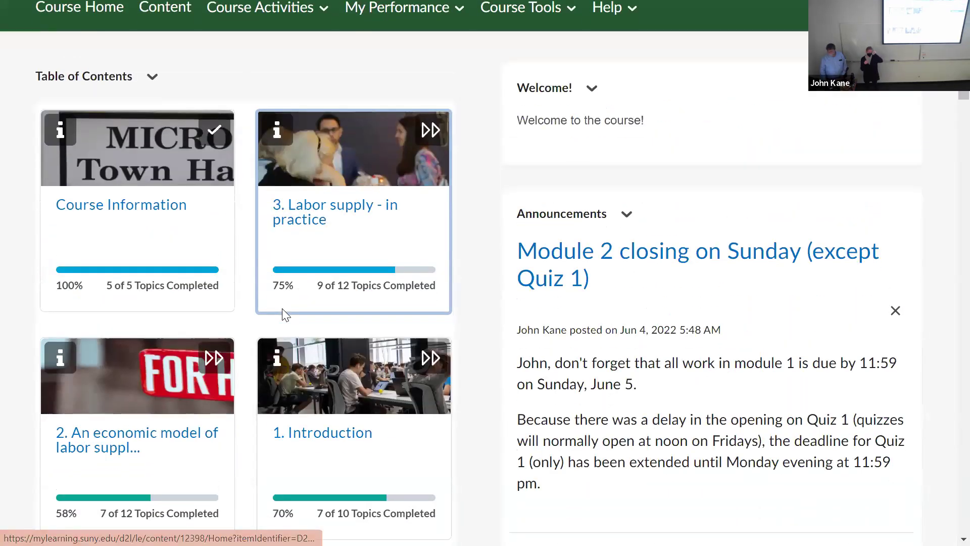
{"action": "scroll", "coordinate": [281, 314], "scroll_direction": "down", "scroll_amount": 4}
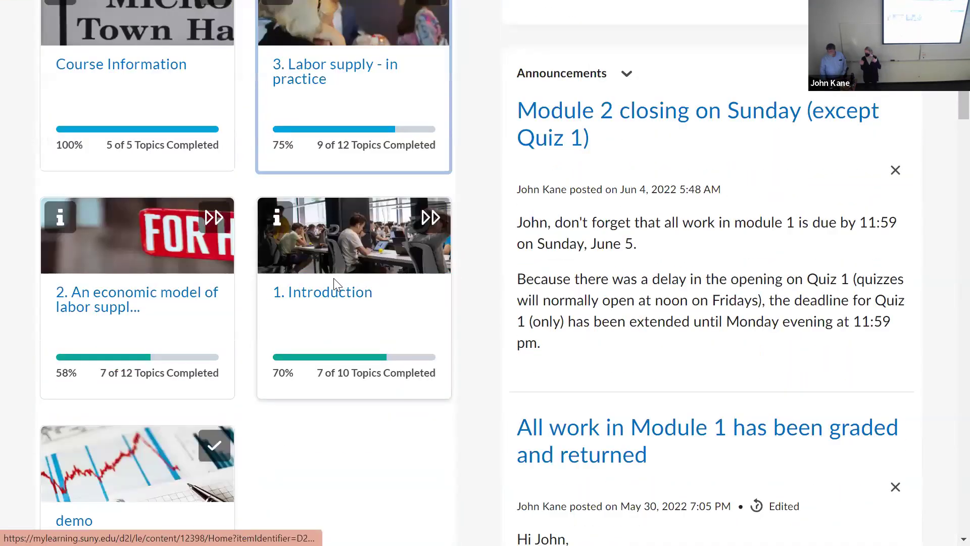
{"action": "left_click", "coordinate": [139, 303]}
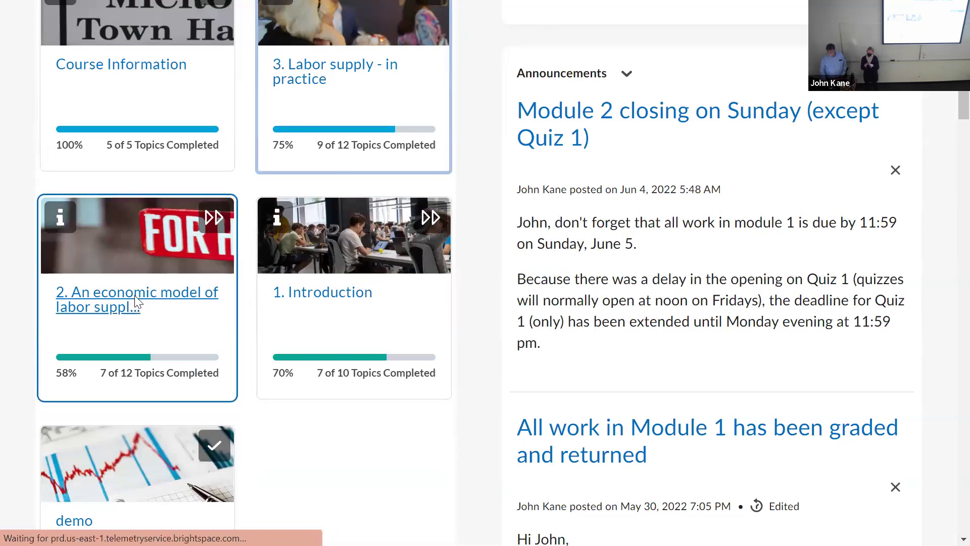
{"action": "scroll", "coordinate": [682, 308], "scroll_direction": "down", "scroll_amount": 10}
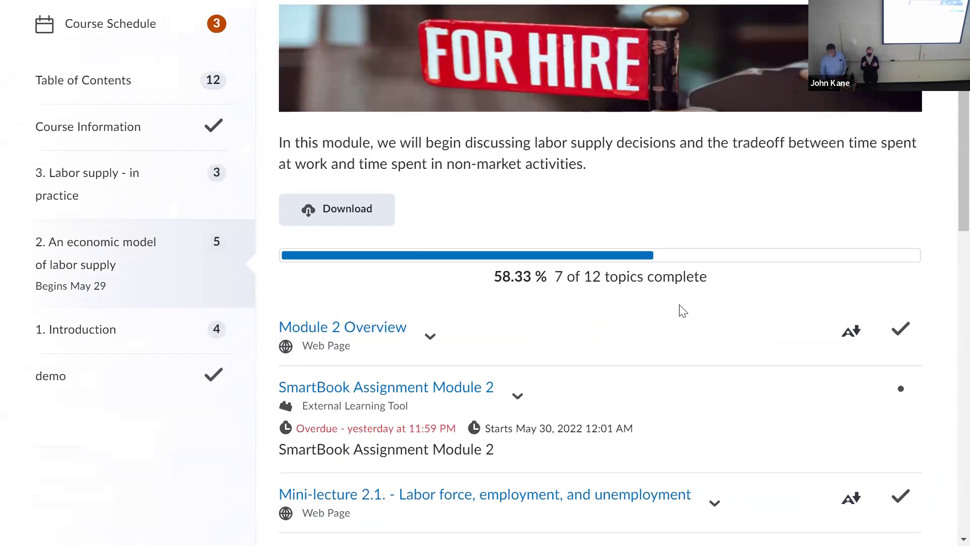
{"action": "scroll", "coordinate": [684, 307], "scroll_direction": "up", "scroll_amount": 6}
{"action": "scroll", "coordinate": [684, 301], "scroll_direction": "down", "scroll_amount": 7}
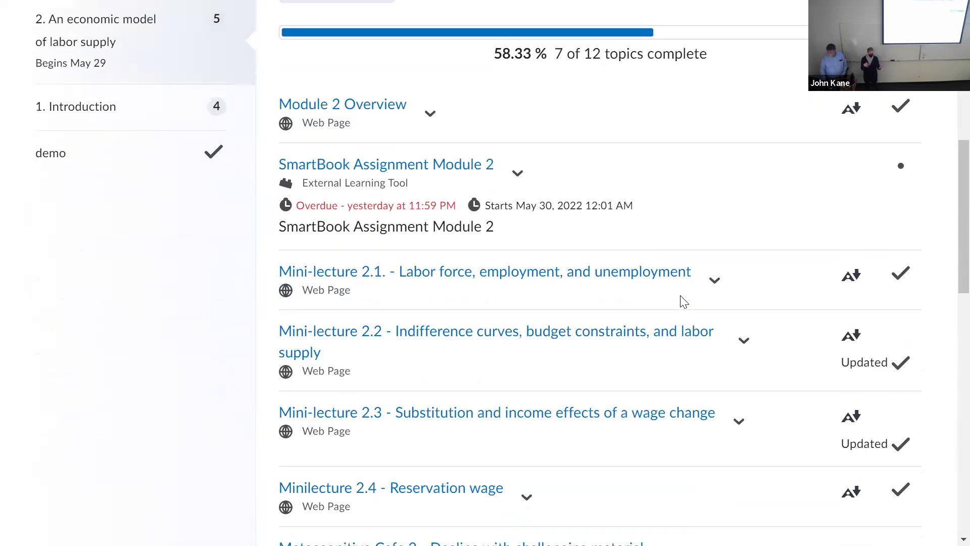
{"action": "scroll", "coordinate": [682, 302], "scroll_direction": "down", "scroll_amount": 12}
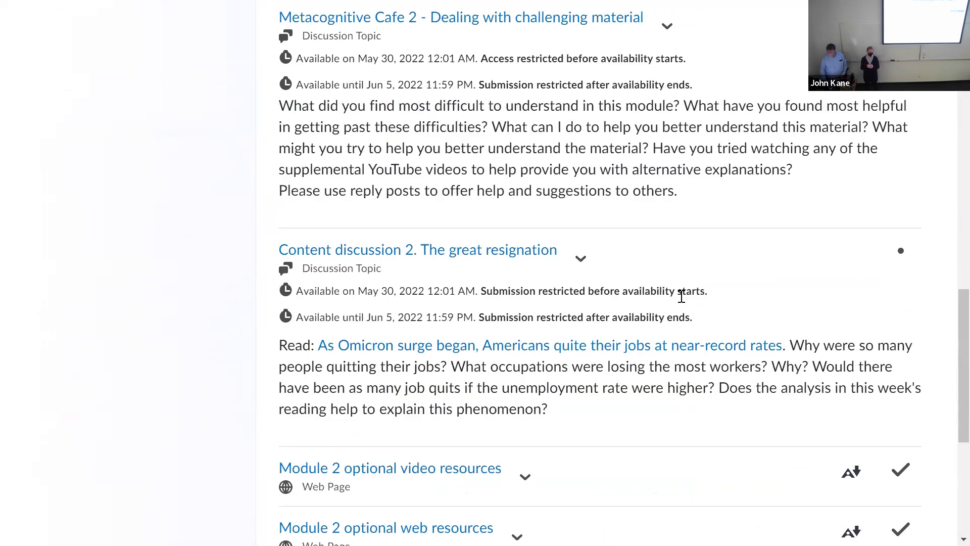
{"action": "scroll", "coordinate": [684, 302], "scroll_direction": "down", "scroll_amount": 1}
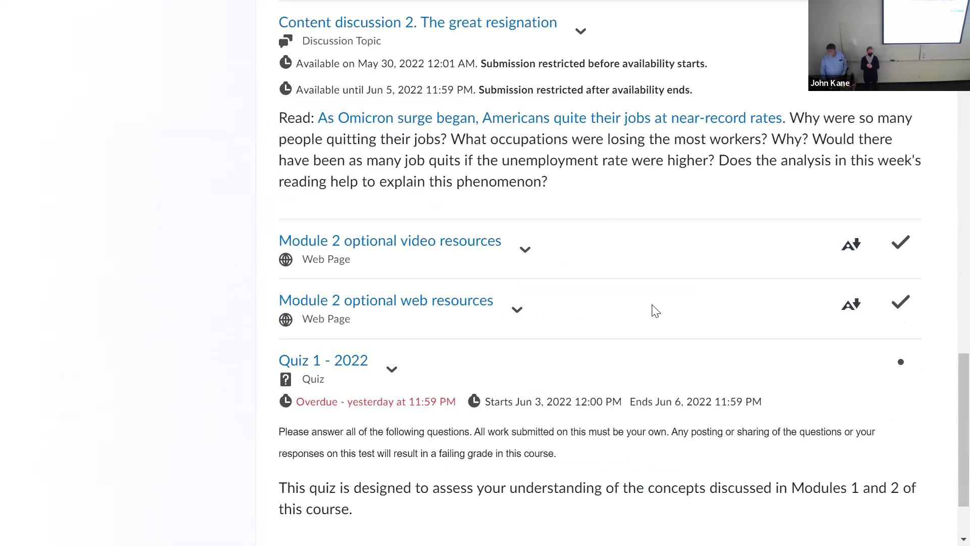
Step: View the Module 2 optional video resources page, expanding and collapsing its first two accordion sections
{"action": "left_click", "coordinate": [473, 242]}
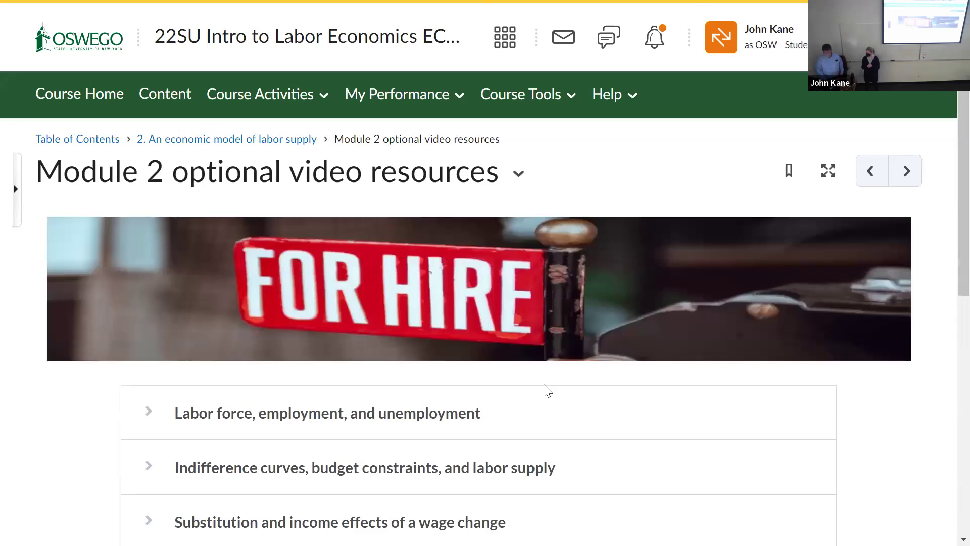
{"action": "scroll", "coordinate": [661, 492], "scroll_direction": "down", "scroll_amount": 2}
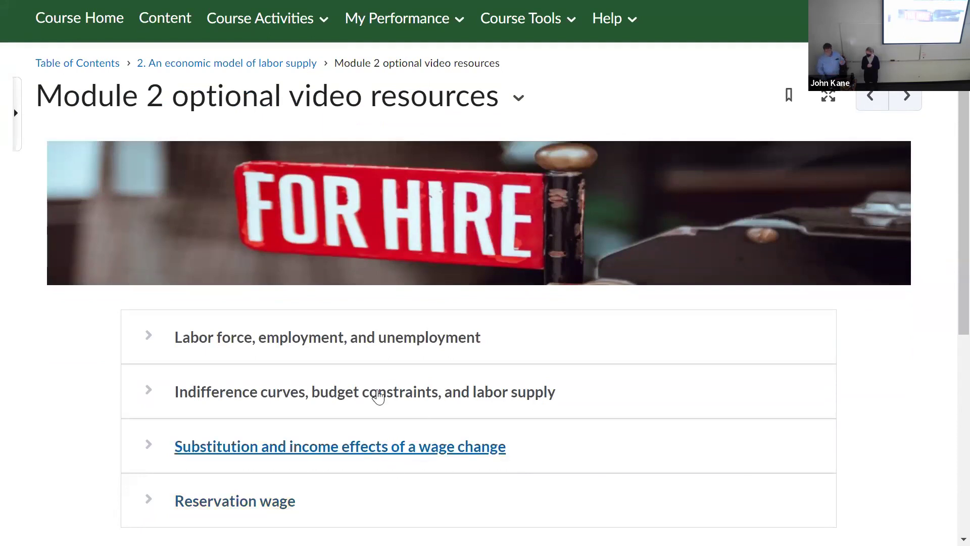
{"action": "scroll", "coordinate": [639, 361], "scroll_direction": "down", "scroll_amount": 5}
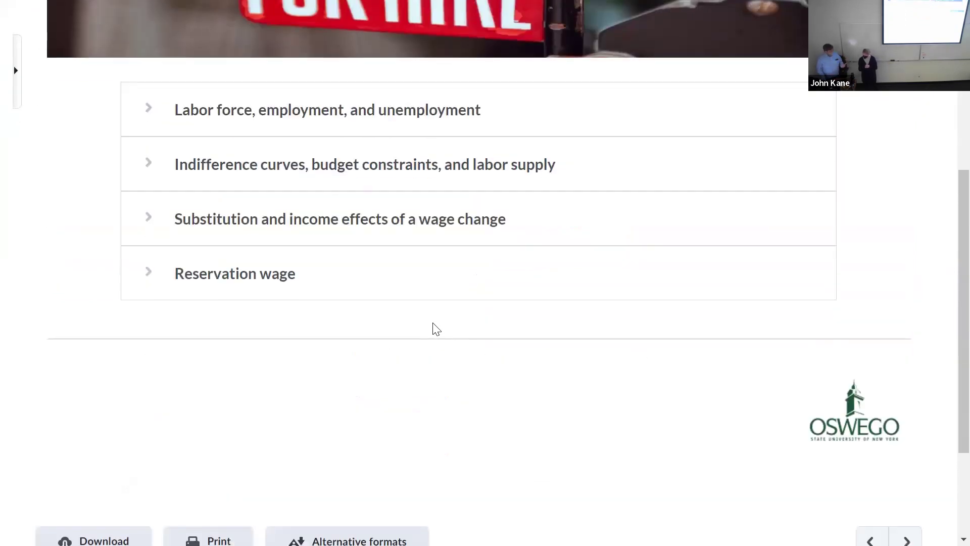
{"action": "left_click", "coordinate": [150, 114]}
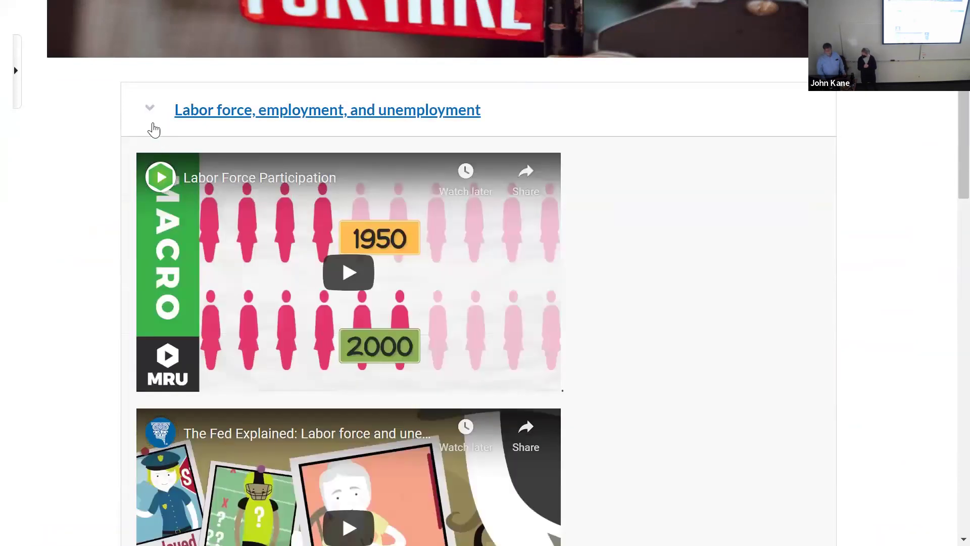
{"action": "left_click", "coordinate": [150, 110]}
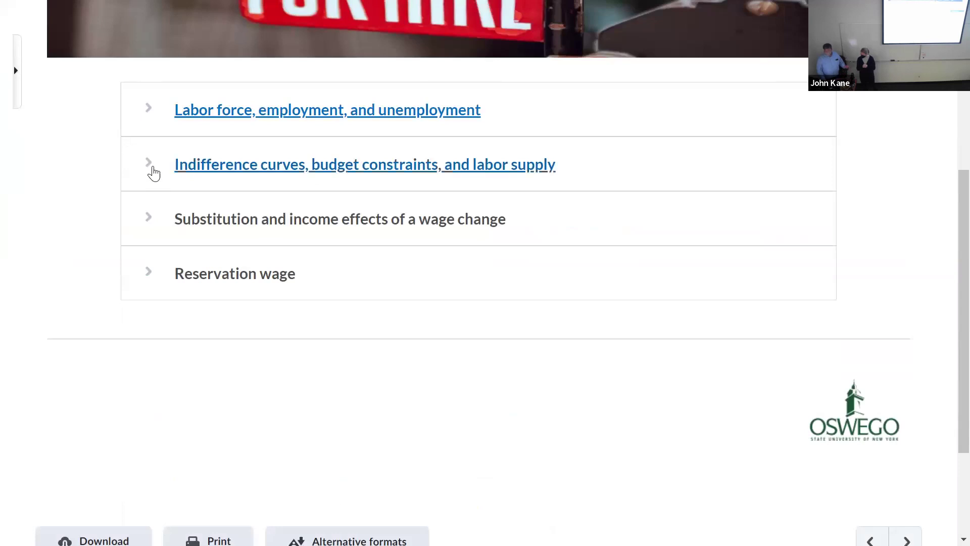
{"action": "left_click", "coordinate": [153, 168]}
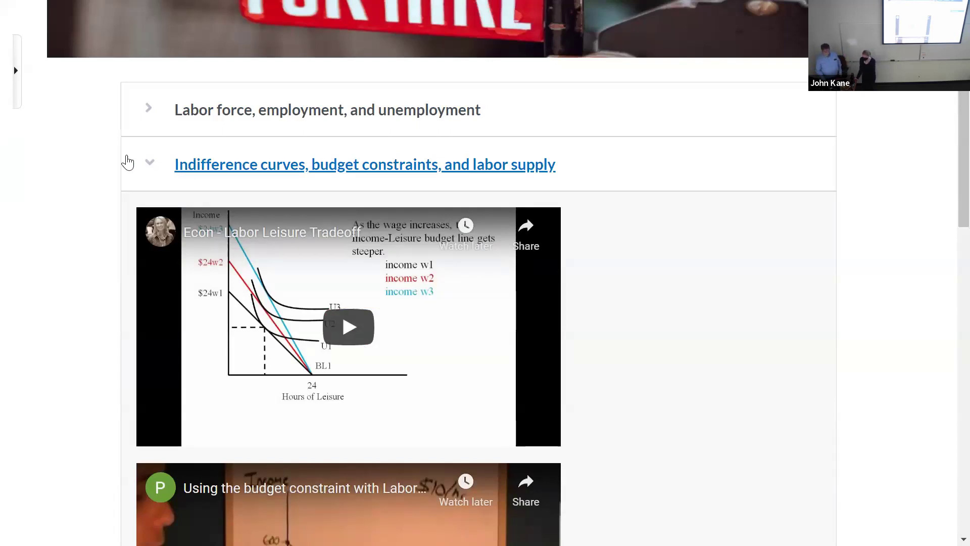
{"action": "left_click", "coordinate": [147, 167]}
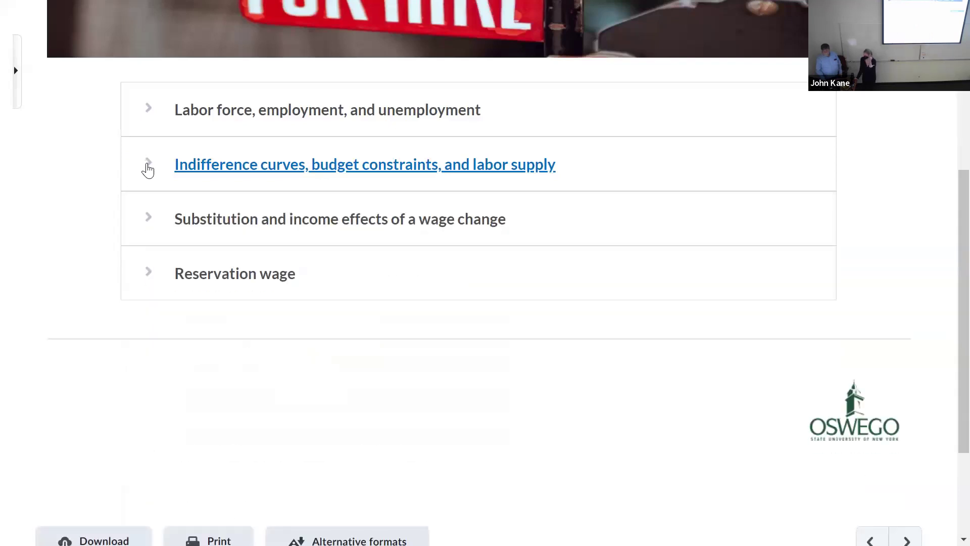
{"action": "scroll", "coordinate": [139, 254], "scroll_direction": "up", "scroll_amount": 4}
{"action": "scroll", "coordinate": [107, 227], "scroll_direction": "up", "scroll_amount": 2}
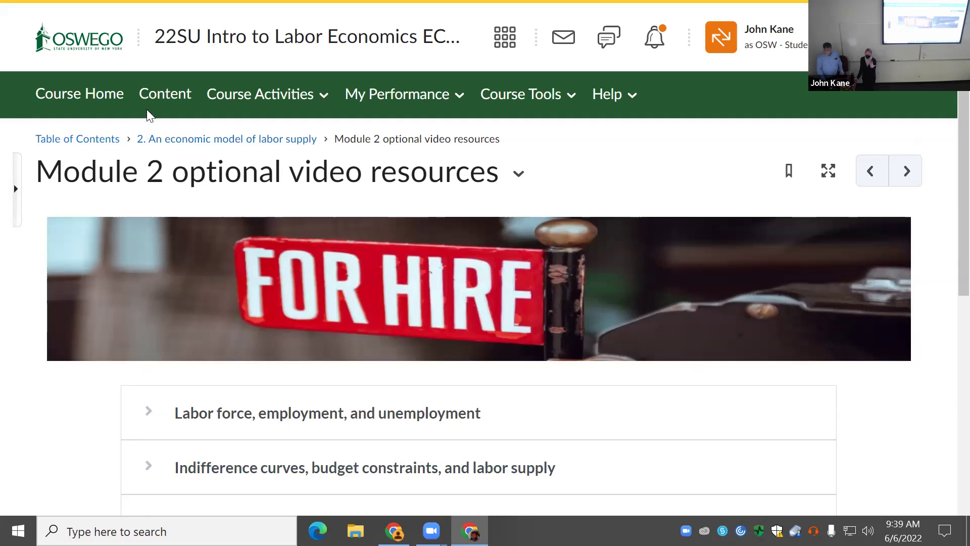
Step: Return to the course home, open Course Information - Details, and look over the accordion sections under About this course
{"action": "left_click", "coordinate": [109, 99]}
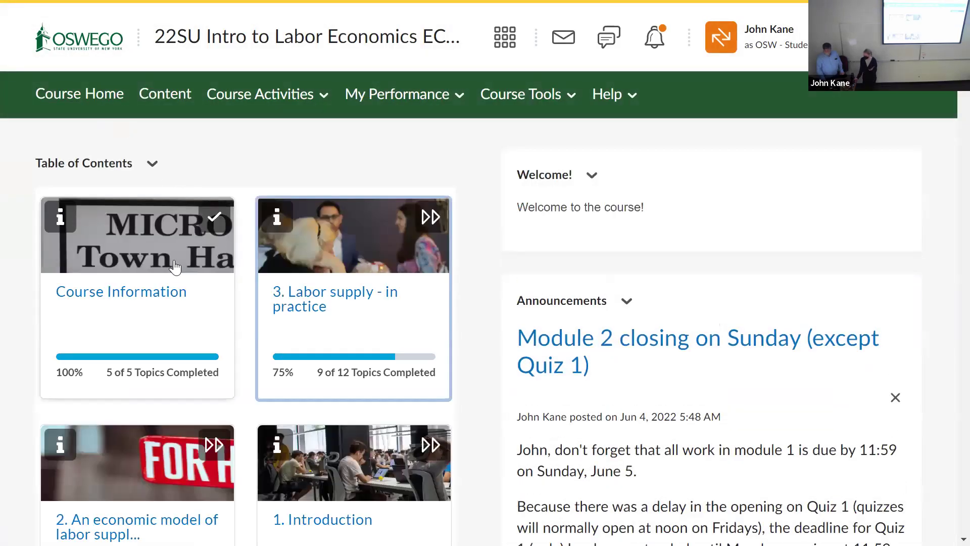
{"action": "left_click", "coordinate": [150, 296]}
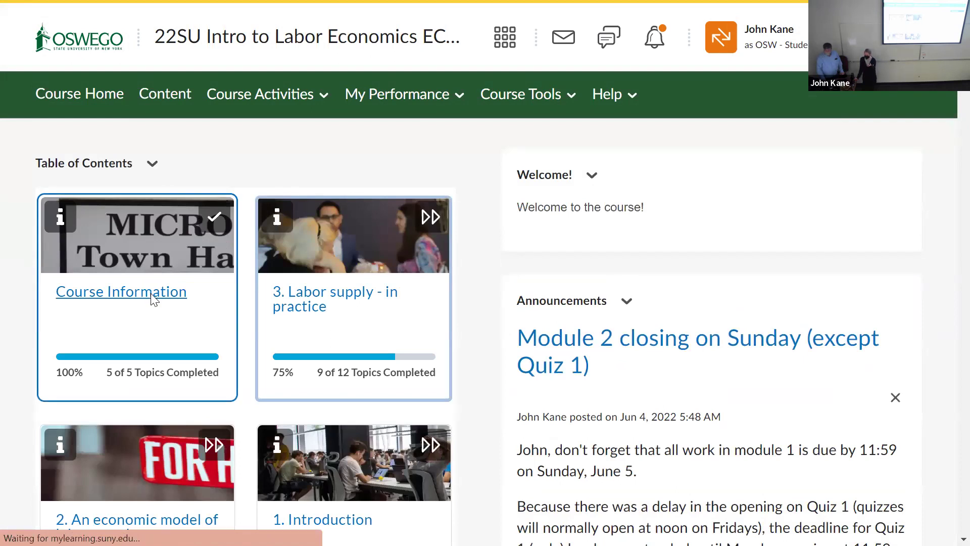
{"action": "scroll", "coordinate": [284, 305], "scroll_direction": "down", "scroll_amount": 5}
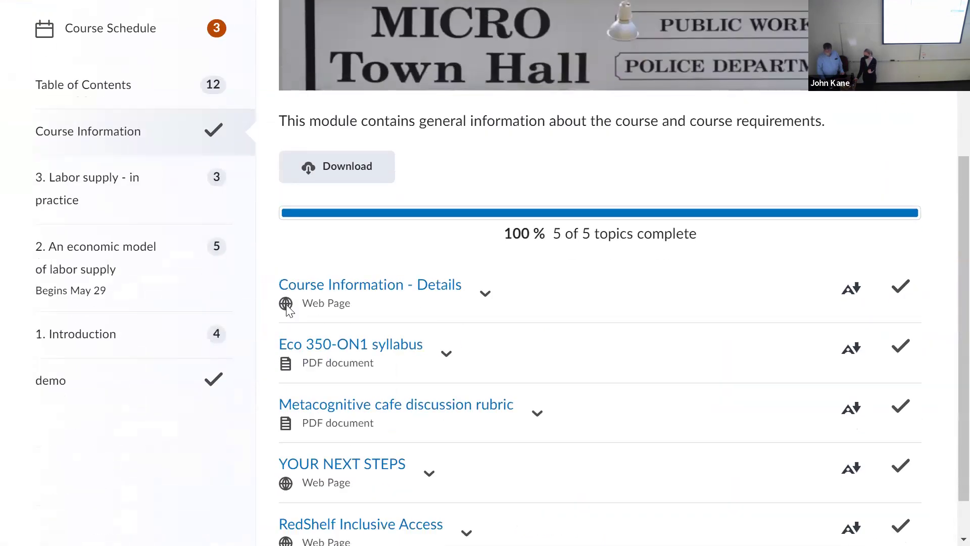
{"action": "scroll", "coordinate": [286, 305], "scroll_direction": "down", "scroll_amount": 1}
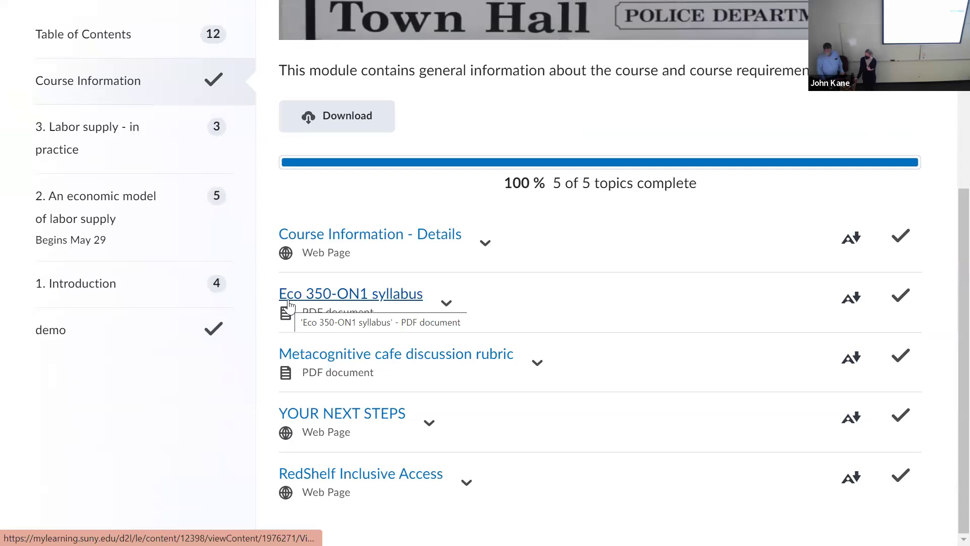
{"action": "left_click", "coordinate": [404, 237]}
{"action": "scroll", "coordinate": [426, 238], "scroll_direction": "down", "scroll_amount": 3}
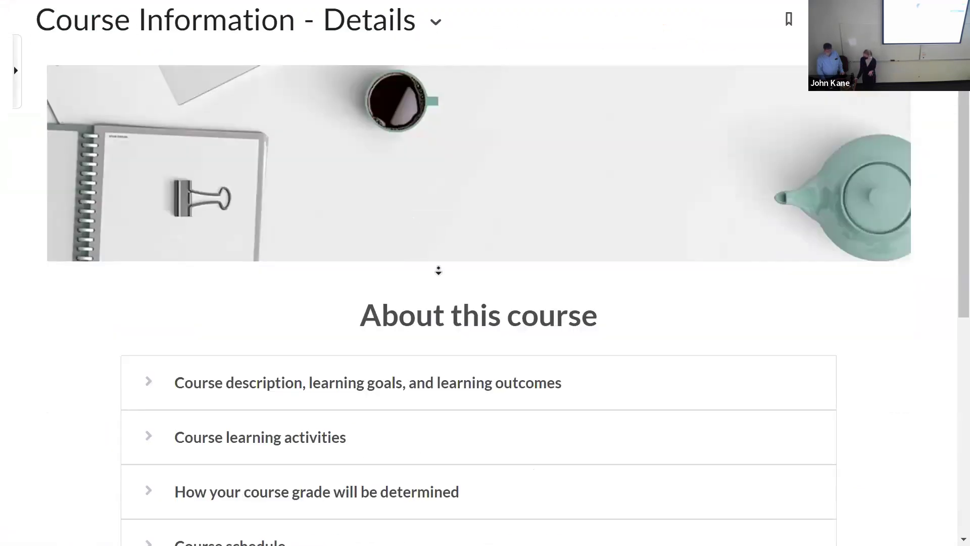
{"action": "scroll", "coordinate": [438, 270], "scroll_direction": "down", "scroll_amount": 1}
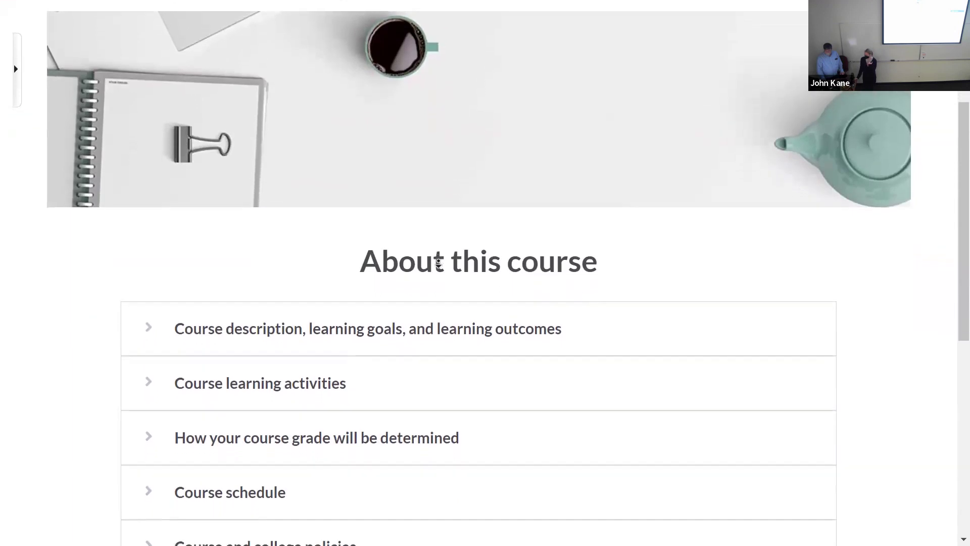
{"action": "scroll", "coordinate": [438, 261], "scroll_direction": "down", "scroll_amount": 1}
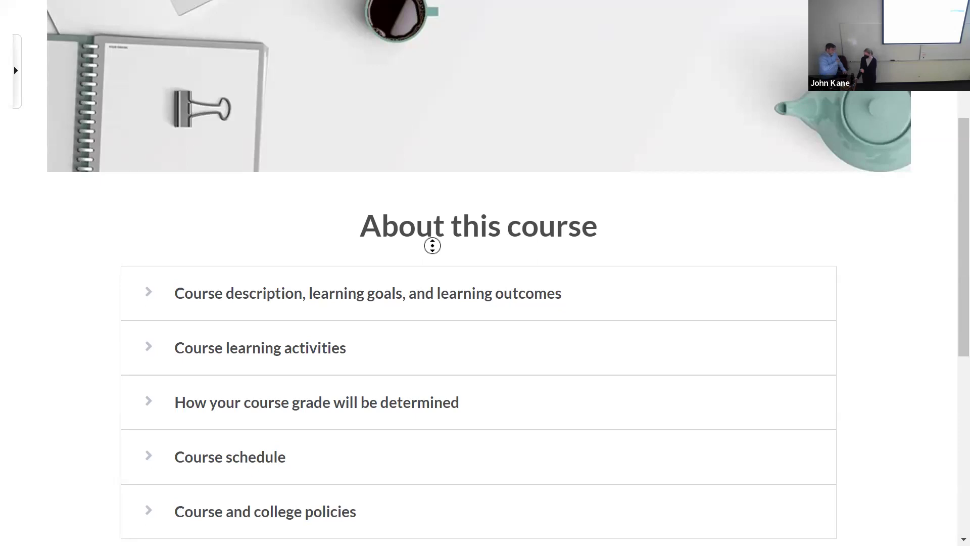
{"action": "scroll", "coordinate": [432, 245], "scroll_direction": "up", "scroll_amount": 5}
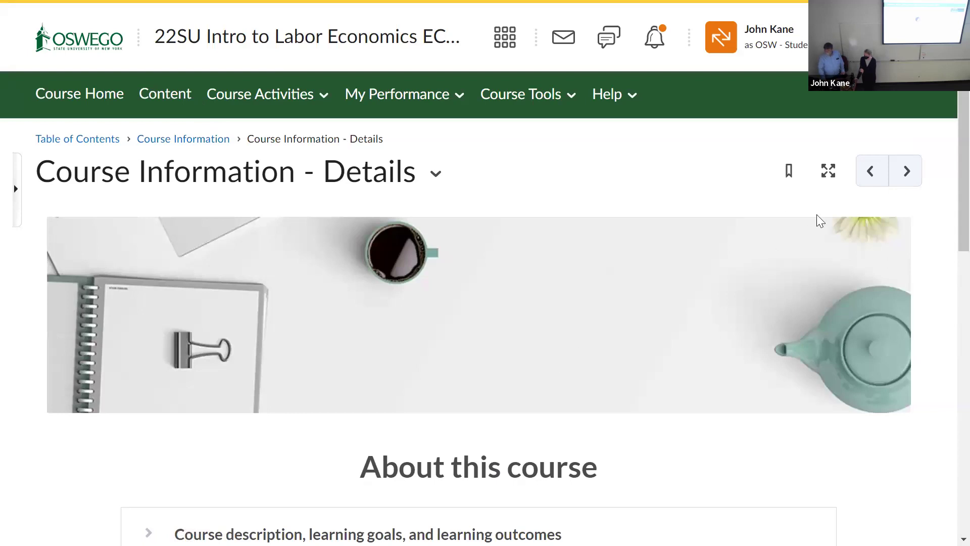
Step: Stop viewing the course as a student and open the demo module from the course home's table of contents
{"action": "left_click", "coordinate": [758, 37]}
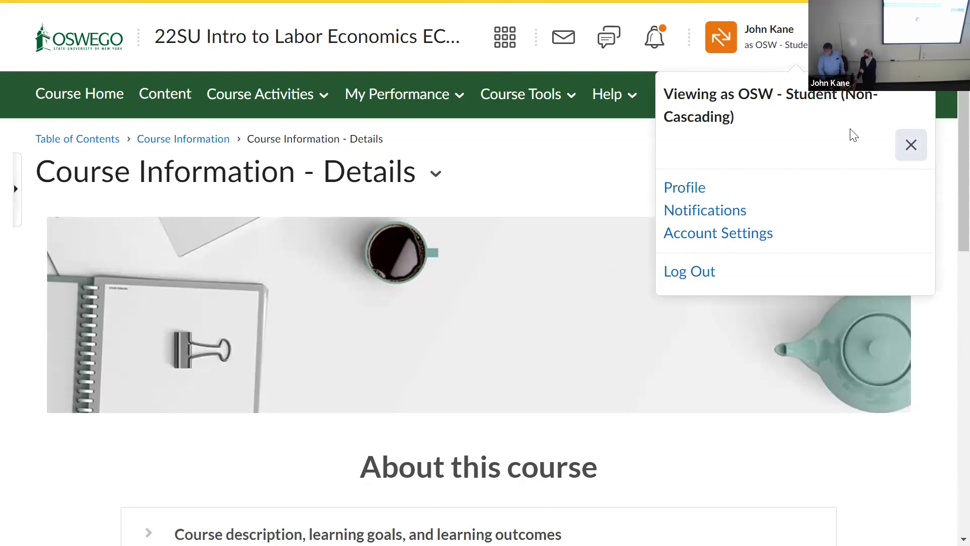
{"action": "left_click", "coordinate": [909, 145]}
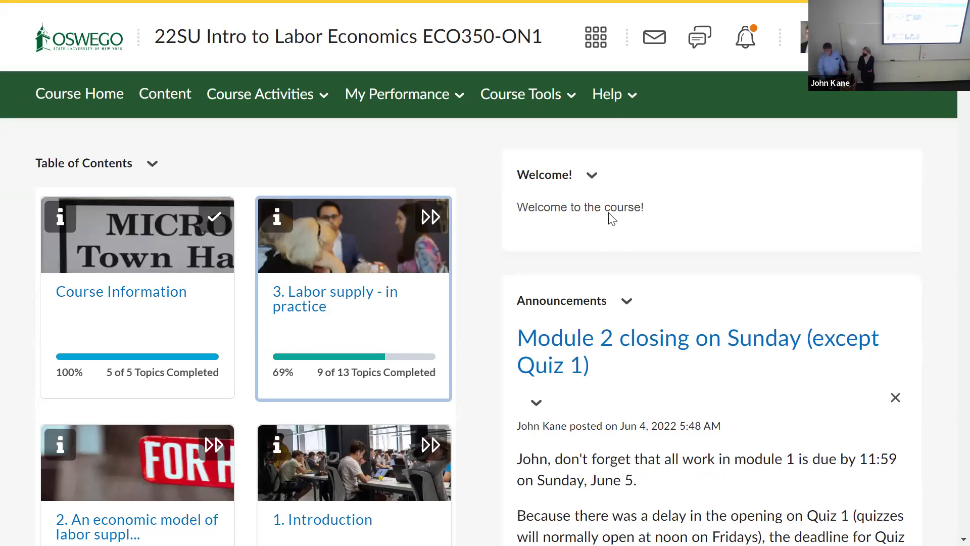
{"action": "scroll", "coordinate": [511, 278], "scroll_direction": "down", "scroll_amount": 2}
{"action": "scroll", "coordinate": [511, 277], "scroll_direction": "up", "scroll_amount": 2}
{"action": "scroll", "coordinate": [374, 350], "scroll_direction": "down", "scroll_amount": 5}
{"action": "scroll", "coordinate": [375, 350], "scroll_direction": "down", "scroll_amount": 20}
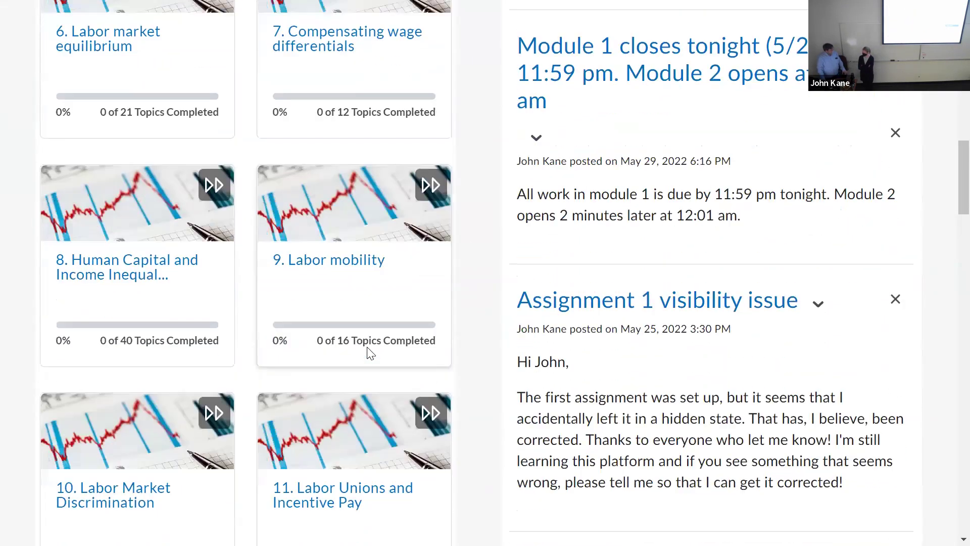
{"action": "scroll", "coordinate": [368, 348], "scroll_direction": "down", "scroll_amount": 9}
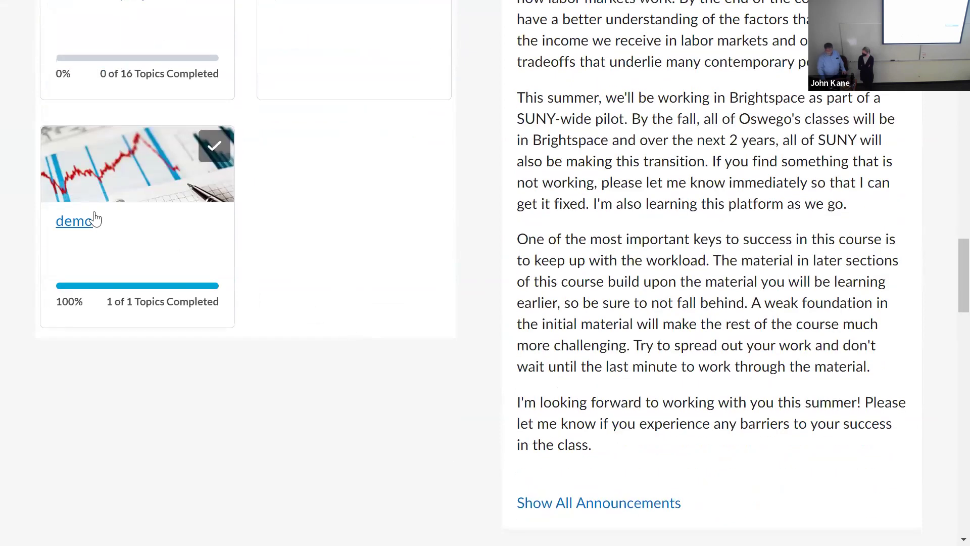
{"action": "left_click", "coordinate": [60, 232]}
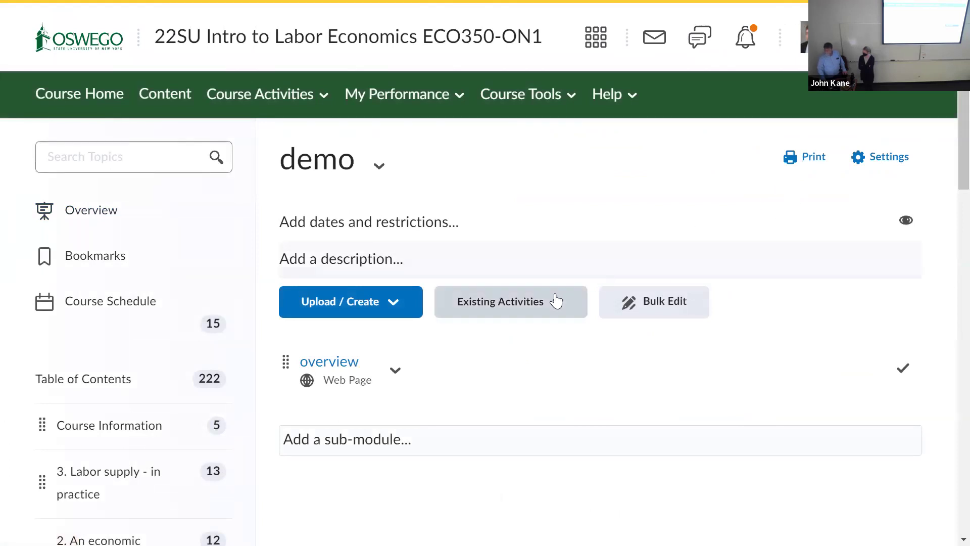
Step: Open the demo module's overview page for editing, replace its content with the 10_tabs template, and look through the inserted tab layouts
{"action": "left_click", "coordinate": [394, 372]}
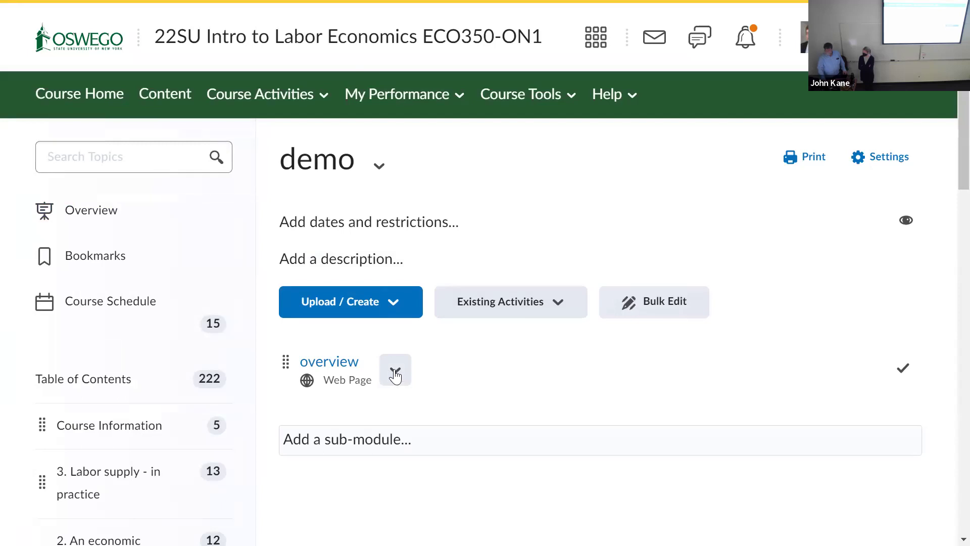
{"action": "left_click", "coordinate": [454, 151]}
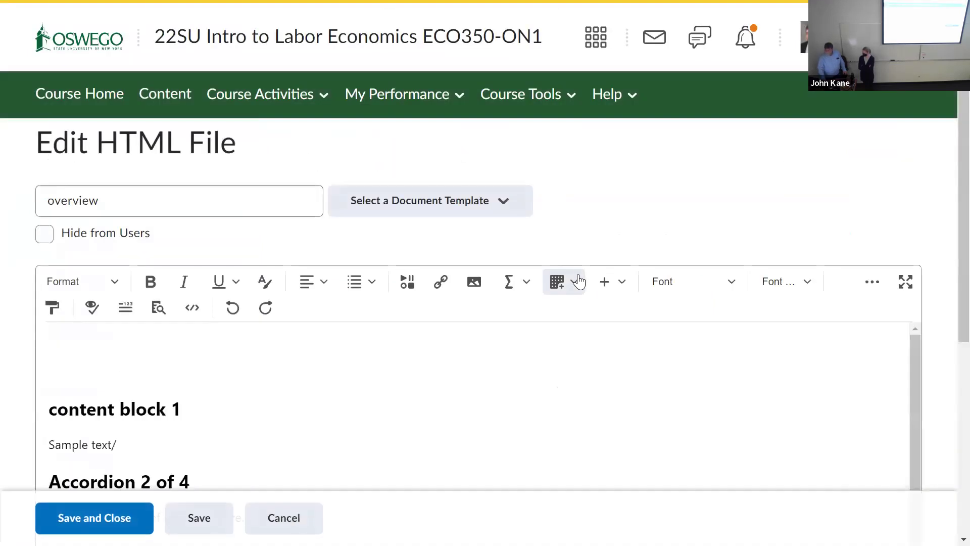
{"action": "left_click", "coordinate": [504, 198]}
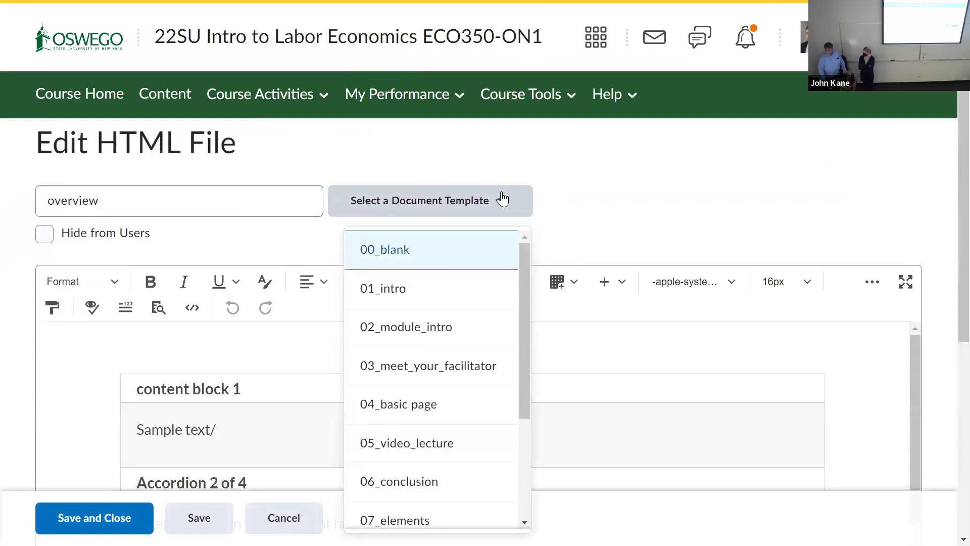
{"action": "scroll", "coordinate": [499, 425], "scroll_direction": "down", "scroll_amount": 3}
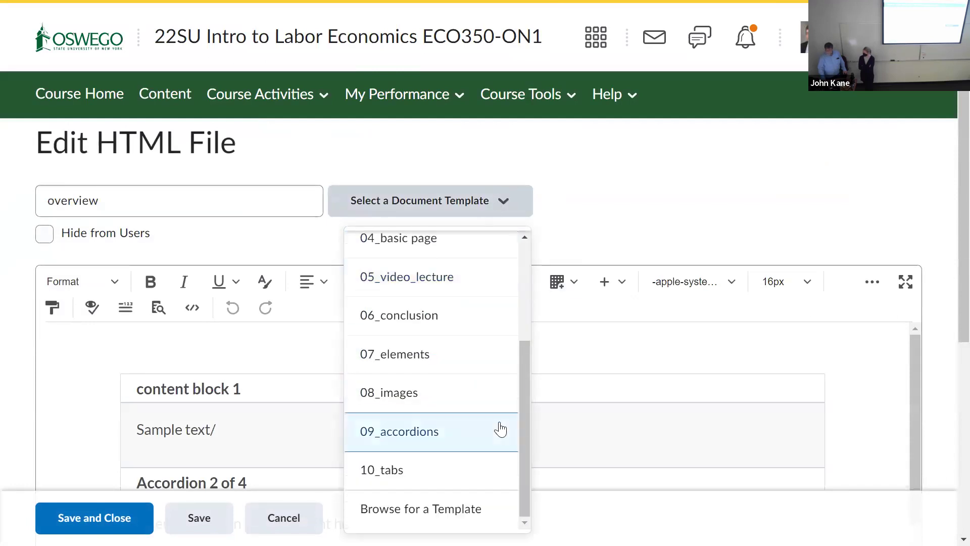
{"action": "left_click", "coordinate": [483, 465]}
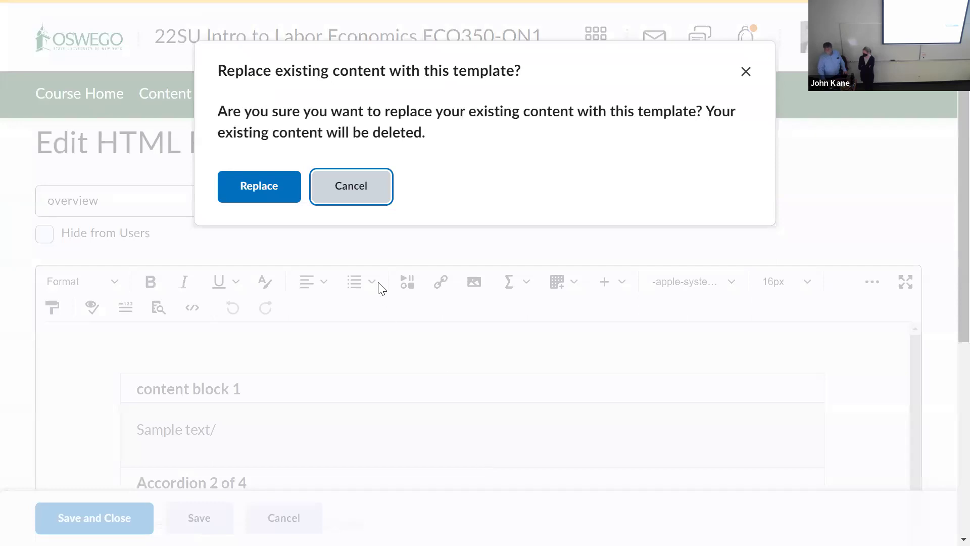
{"action": "left_click", "coordinate": [282, 187]}
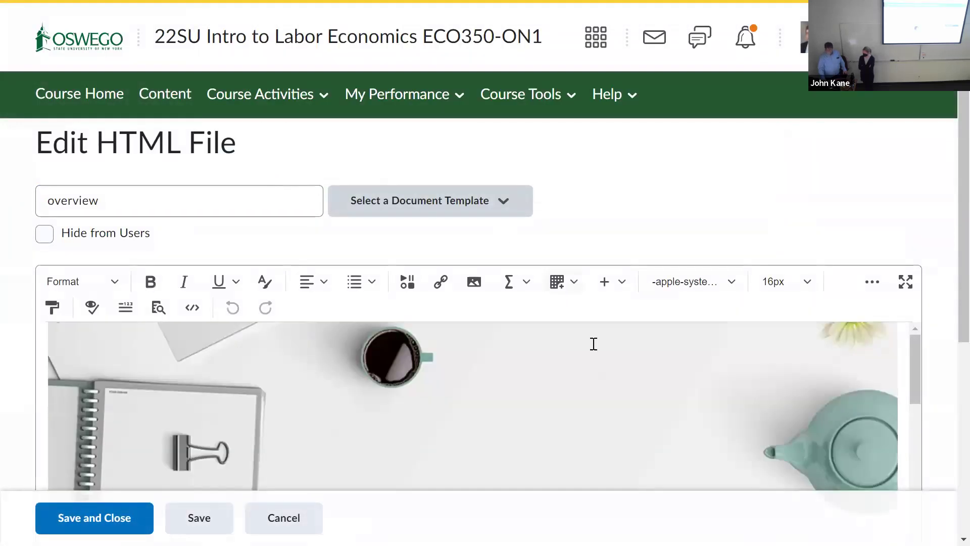
{"action": "scroll", "coordinate": [603, 365], "scroll_direction": "down", "scroll_amount": 5}
{"action": "scroll", "coordinate": [602, 357], "scroll_direction": "down", "scroll_amount": 6}
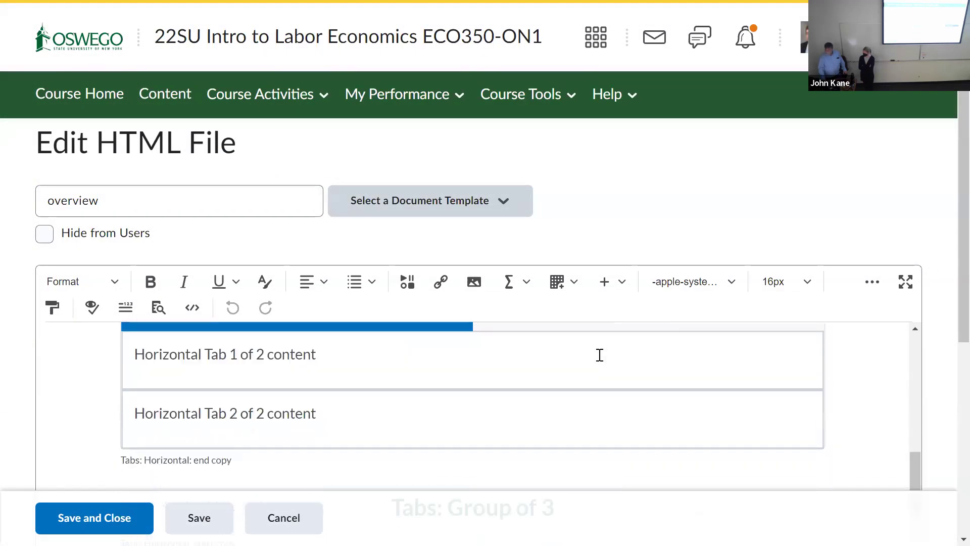
{"action": "scroll", "coordinate": [602, 353], "scroll_direction": "up", "scroll_amount": 2}
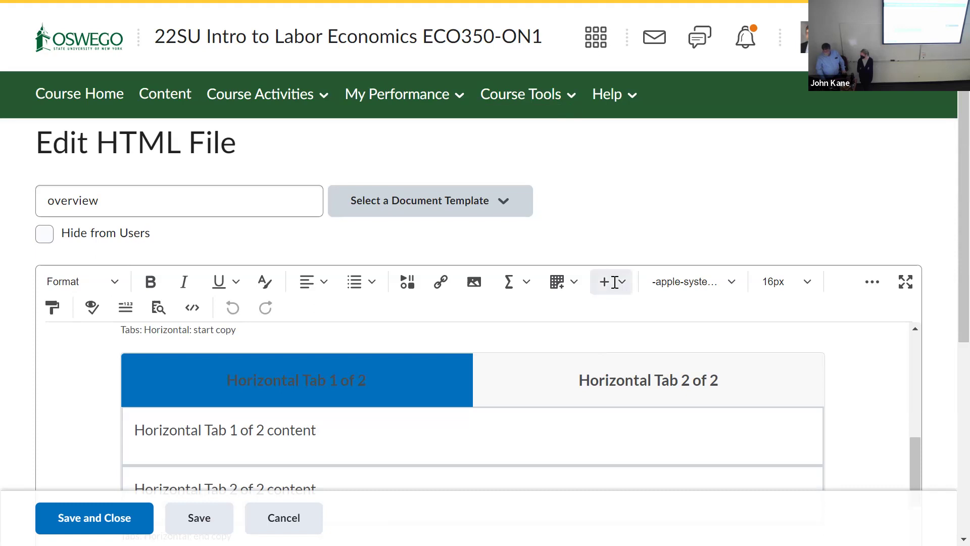
{"action": "scroll", "coordinate": [613, 273], "scroll_direction": "down", "scroll_amount": 3}
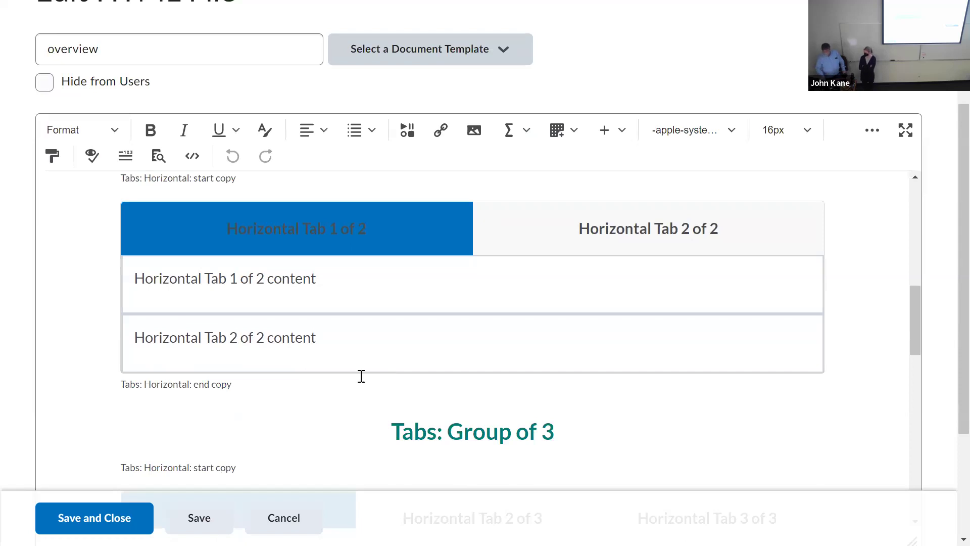
{"action": "left_click", "coordinate": [617, 237]}
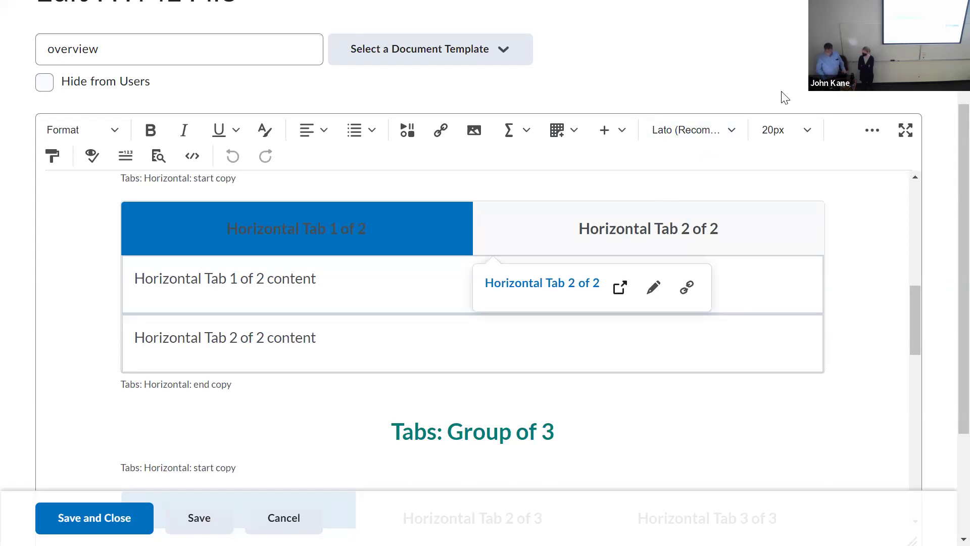
{"action": "scroll", "coordinate": [786, 98], "scroll_direction": "up", "scroll_amount": 3}
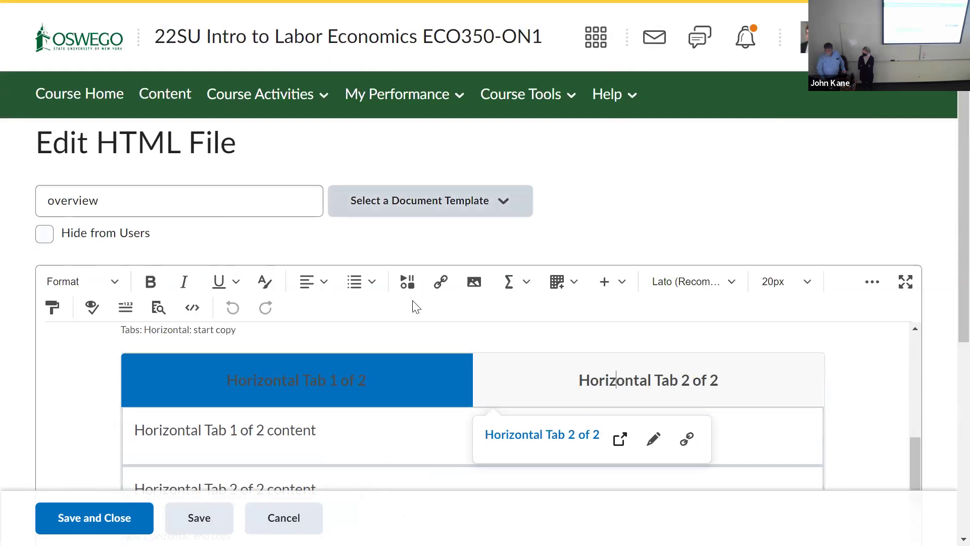
Step: Replace the overview page's content with the 07_elements template and look through its sample page elements
{"action": "left_click", "coordinate": [485, 202]}
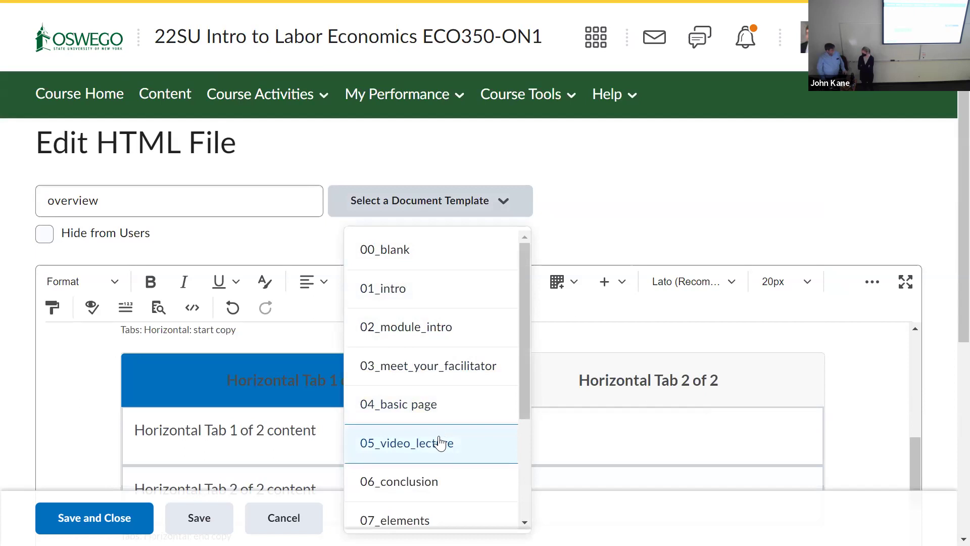
{"action": "scroll", "coordinate": [442, 445], "scroll_direction": "down", "scroll_amount": 3}
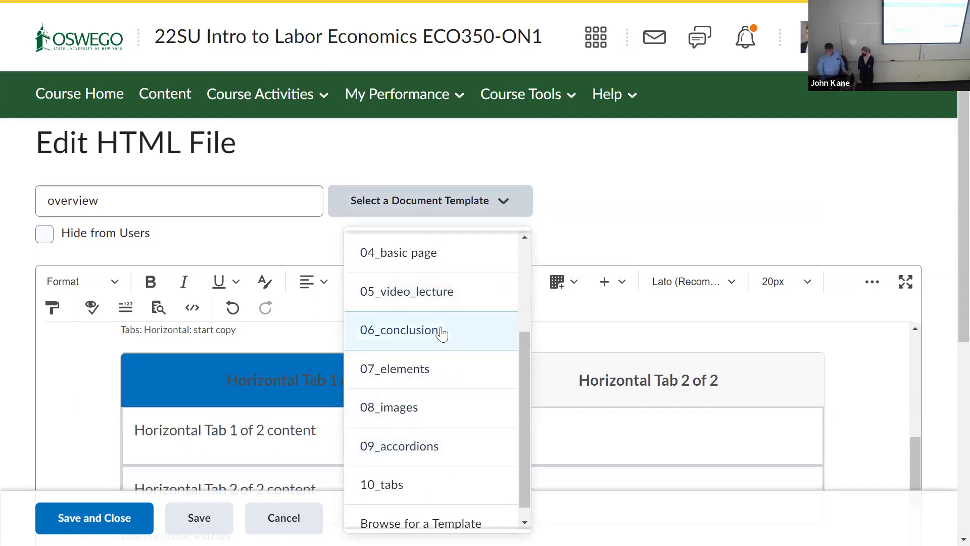
{"action": "left_click", "coordinate": [432, 369]}
{"action": "left_click", "coordinate": [265, 189]}
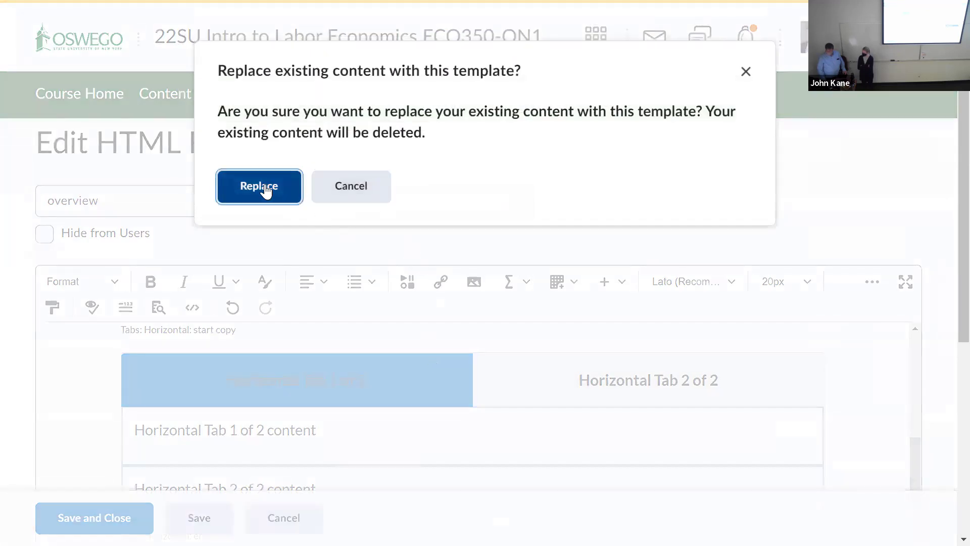
{"action": "scroll", "coordinate": [476, 298], "scroll_direction": "down", "scroll_amount": 5}
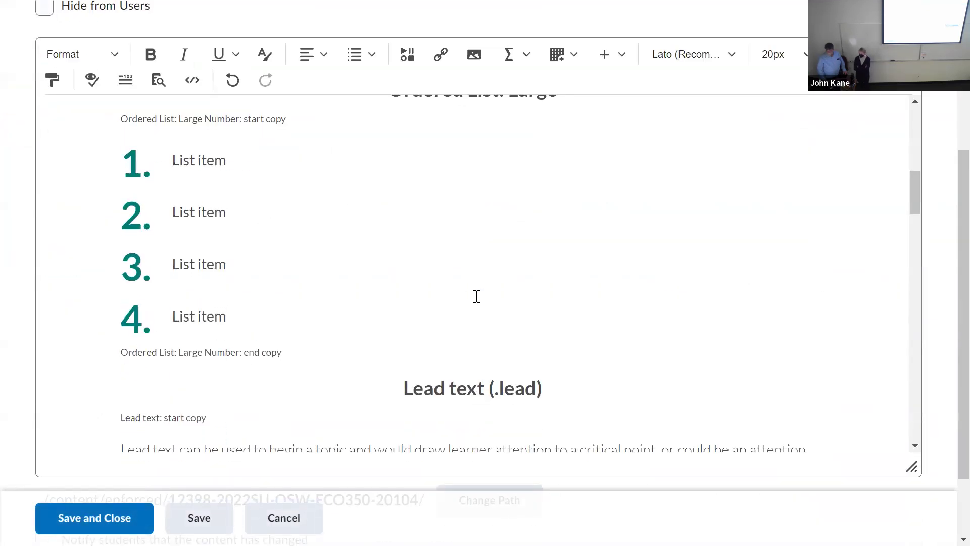
{"action": "scroll", "coordinate": [476, 296], "scroll_direction": "down", "scroll_amount": 3}
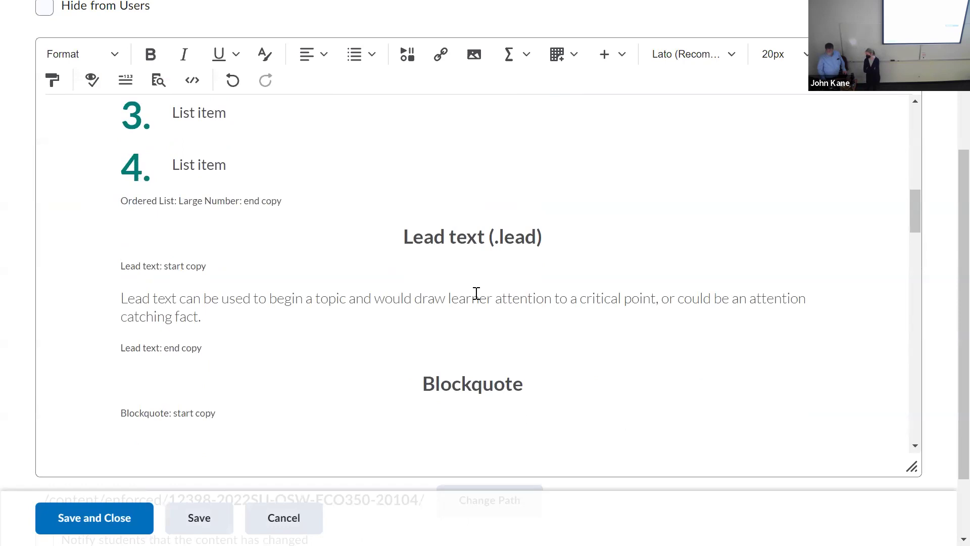
{"action": "scroll", "coordinate": [476, 292], "scroll_direction": "up", "scroll_amount": 6}
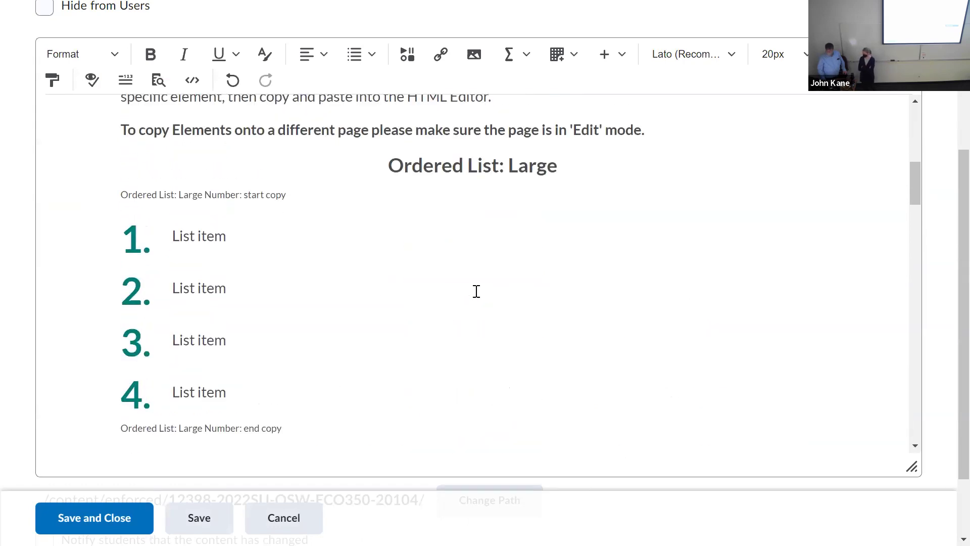
{"action": "scroll", "coordinate": [476, 292], "scroll_direction": "up", "scroll_amount": 7}
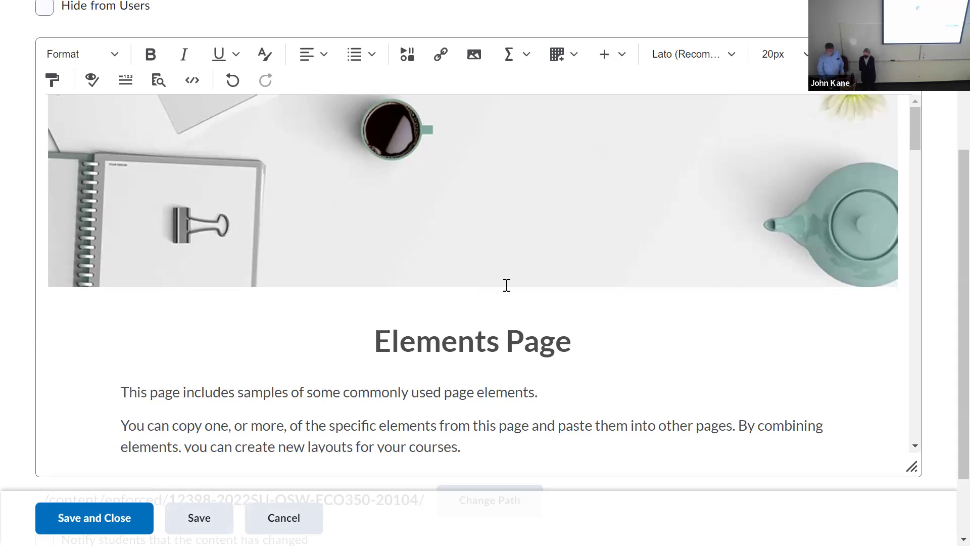
Step: Delete the banner image above the Elements Page heading and dismiss the file type warning
{"action": "left_click", "coordinate": [590, 302]}
{"action": "left_click", "coordinate": [606, 225]}
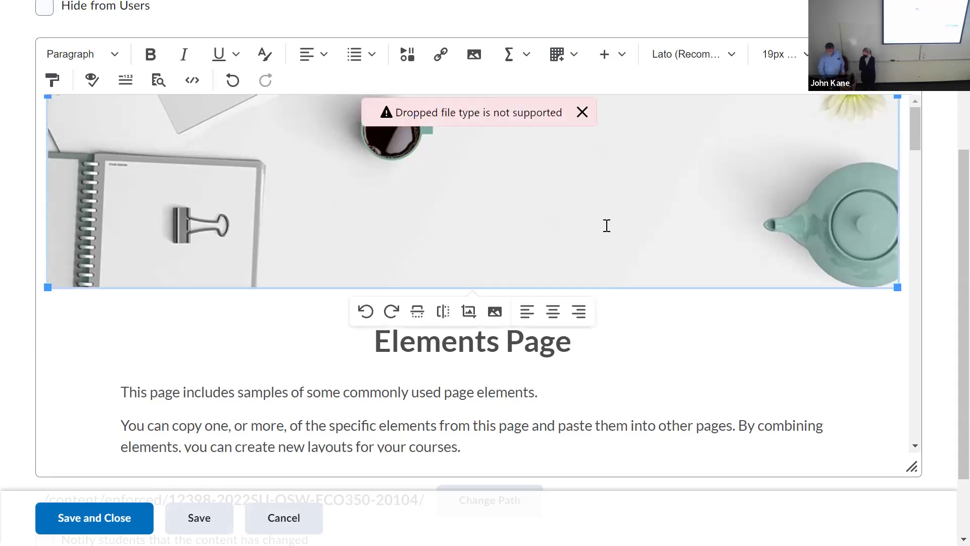
{"action": "key", "text": "Delete"}
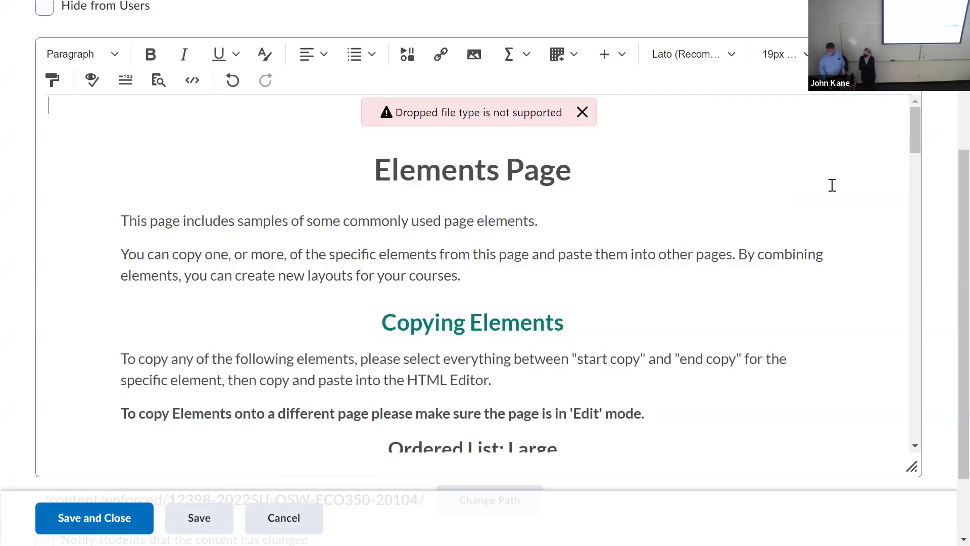
{"action": "left_click", "coordinate": [582, 112]}
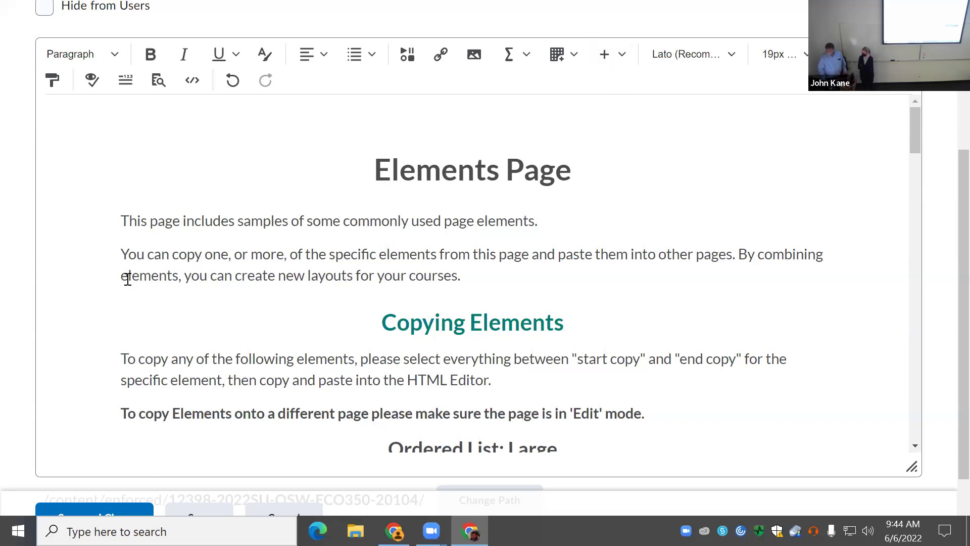
{"action": "scroll", "coordinate": [128, 279], "scroll_direction": "up", "scroll_amount": 5}
{"action": "left_click", "coordinate": [278, 359]}
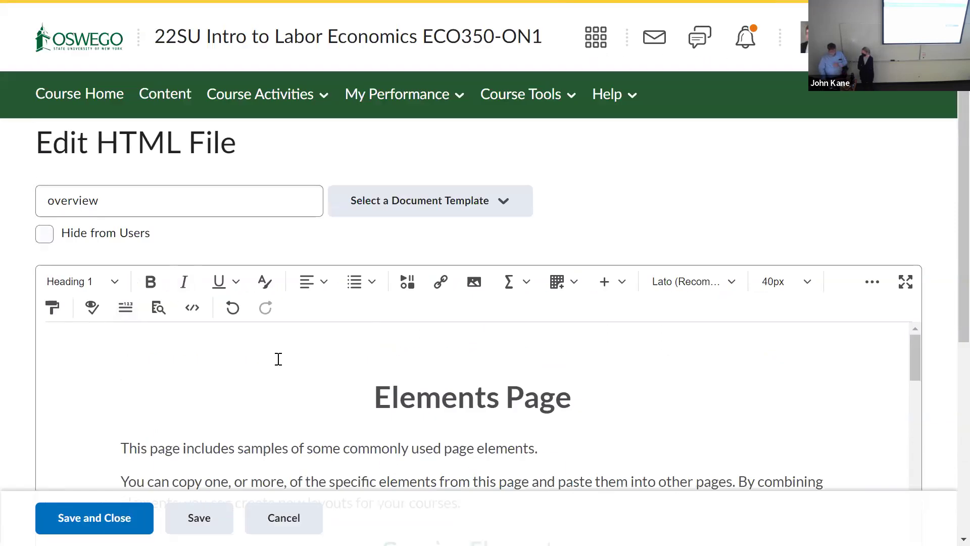
{"action": "left_click", "coordinate": [475, 286]}
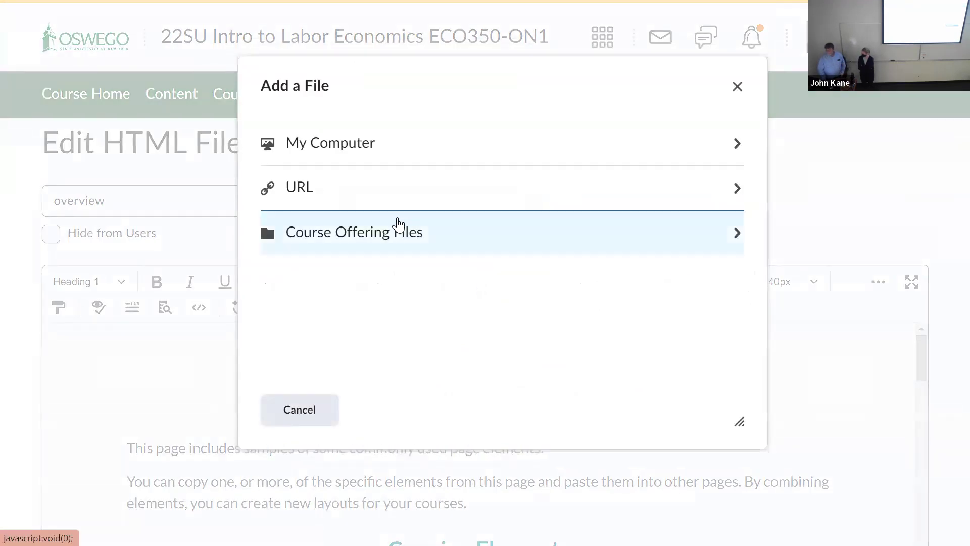
{"action": "left_click", "coordinate": [407, 234]}
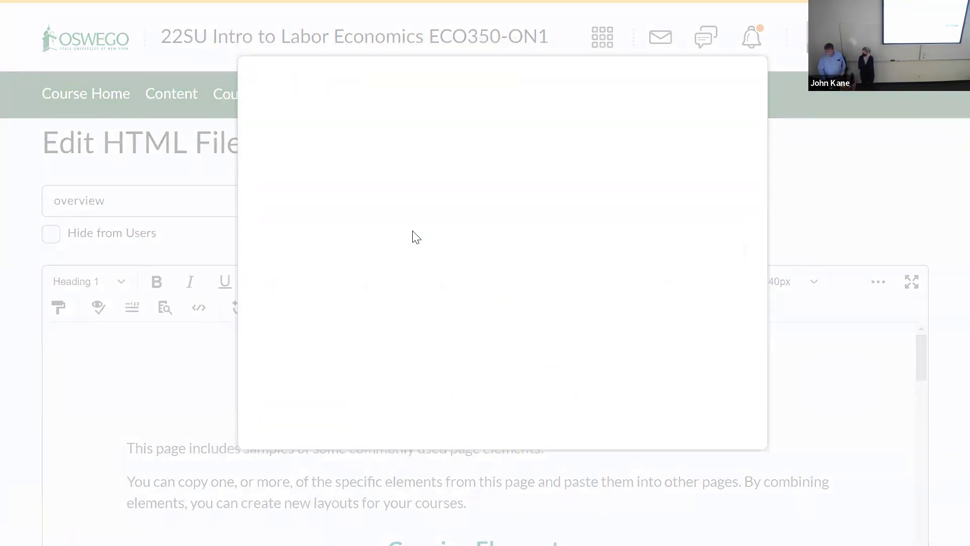
{"action": "scroll", "coordinate": [465, 258], "scroll_direction": "down", "scroll_amount": 10}
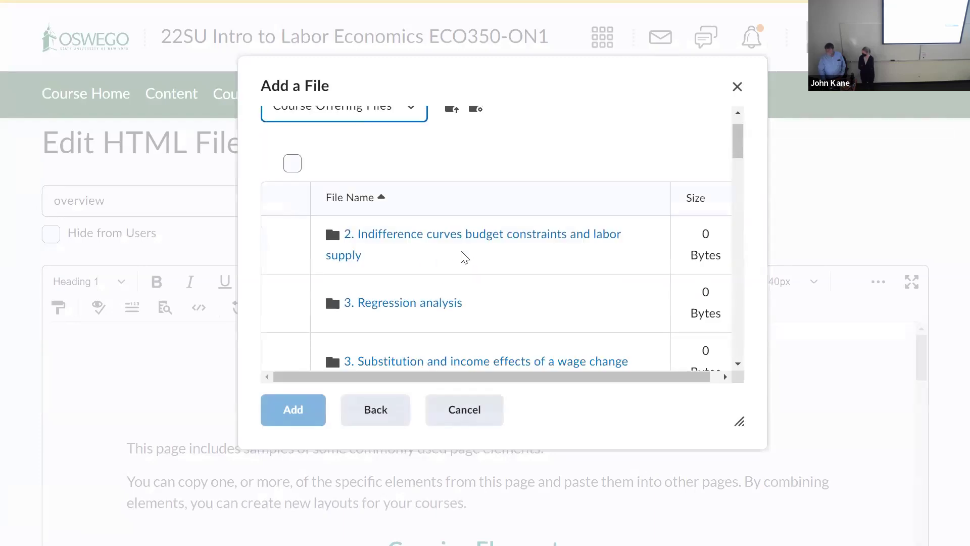
{"action": "scroll", "coordinate": [469, 243], "scroll_direction": "up", "scroll_amount": 5}
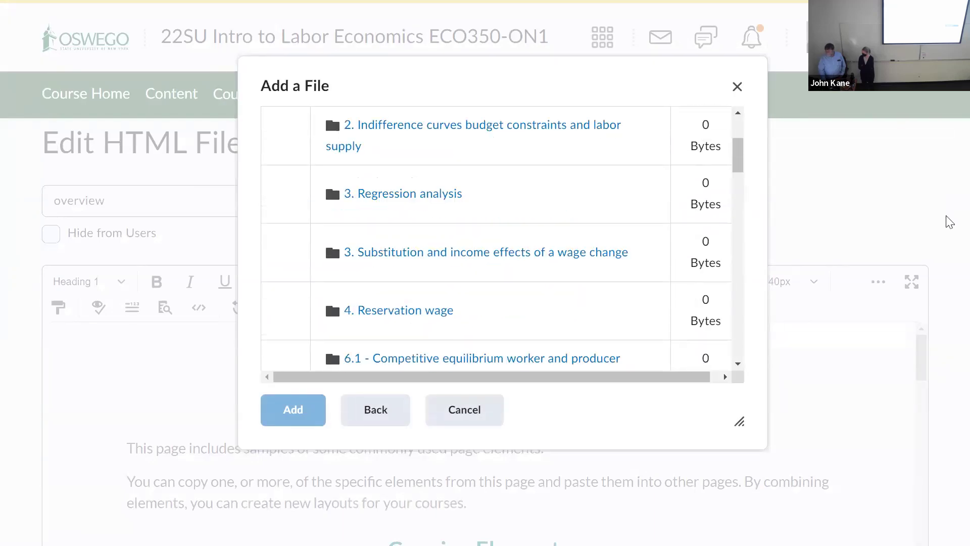
{"action": "left_click", "coordinate": [460, 409]}
{"action": "left_click", "coordinate": [457, 206]}
{"action": "scroll", "coordinate": [470, 348], "scroll_direction": "down", "scroll_amount": 6}
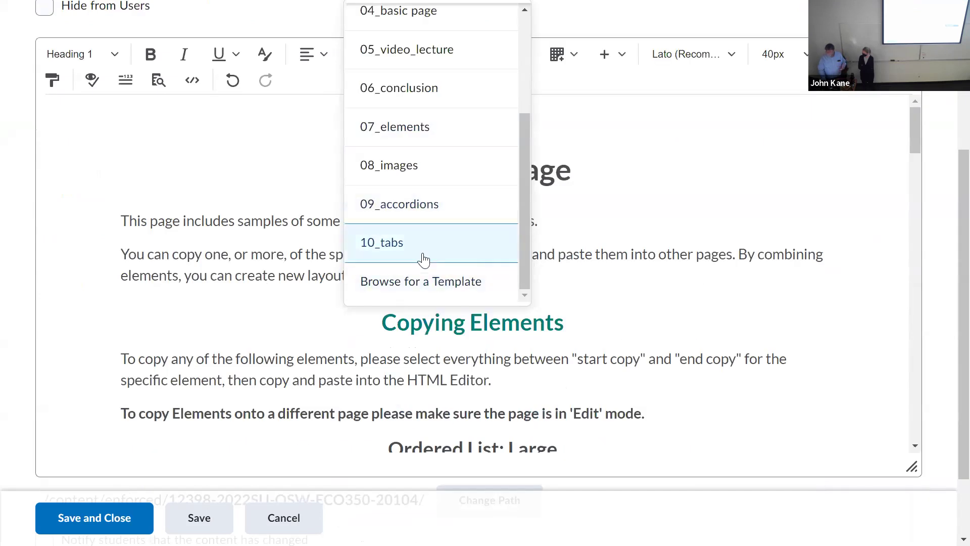
{"action": "left_click_drag", "start_coordinate": [536, 248], "coordinate": [558, 83]}
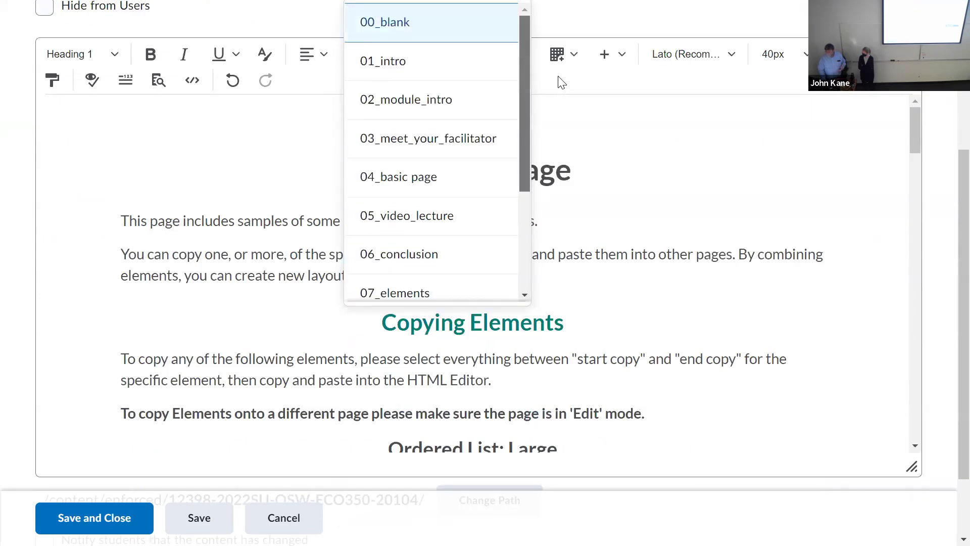
Step: Add the image micro rescue.jpg from the Course Offering Files above the Elements Page heading
{"action": "left_click", "coordinate": [796, 101]}
{"action": "scroll", "coordinate": [461, 318], "scroll_direction": "up", "scroll_amount": 5}
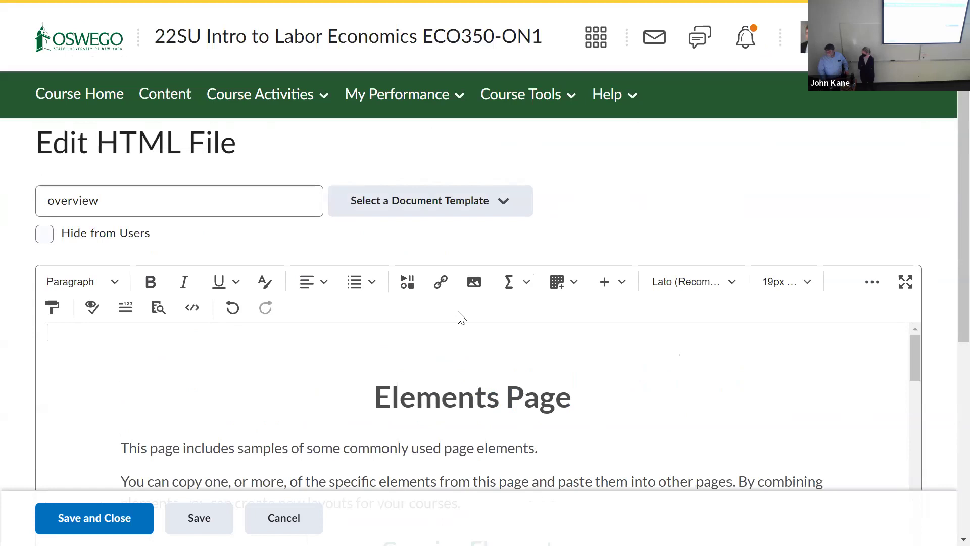
{"action": "left_click", "coordinate": [471, 284]}
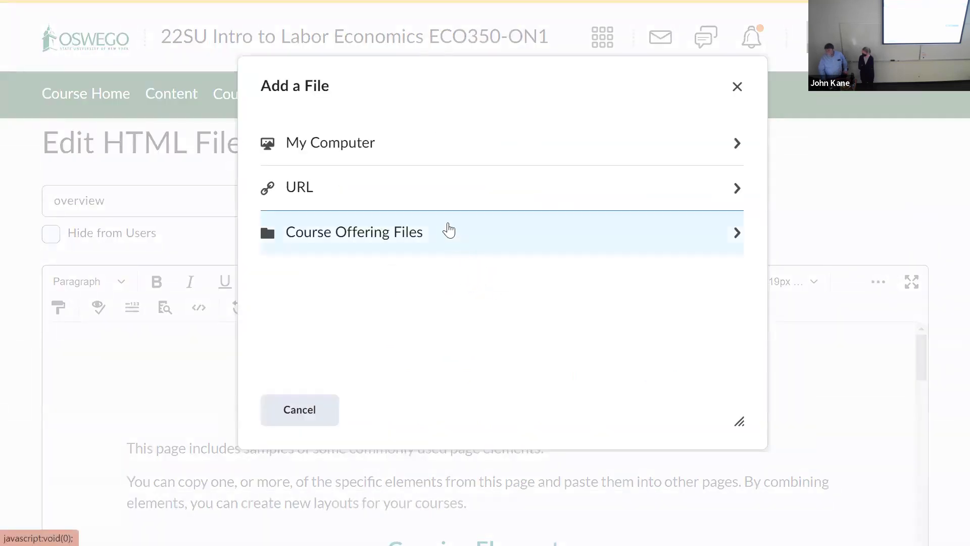
{"action": "left_click", "coordinate": [403, 241]}
{"action": "scroll", "coordinate": [545, 288], "scroll_direction": "down", "scroll_amount": 5}
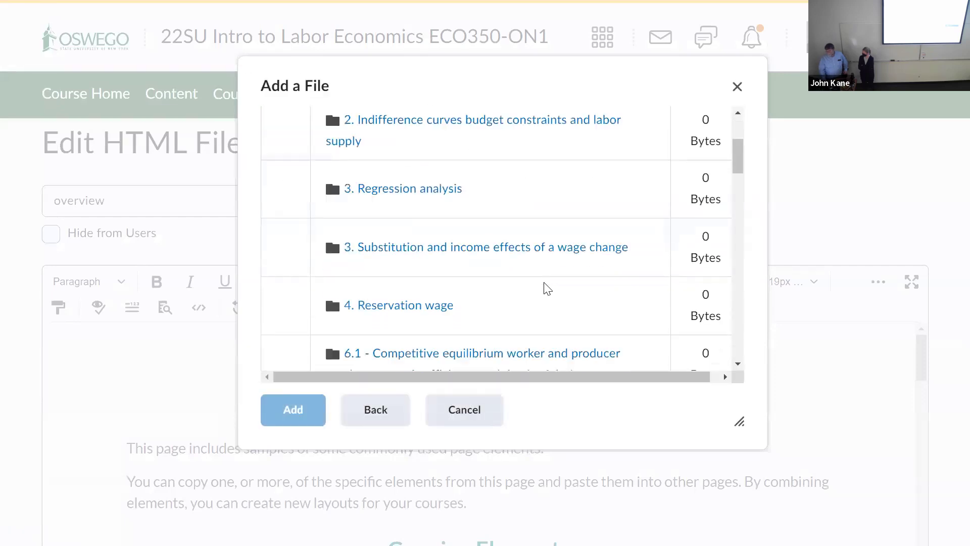
{"action": "scroll", "coordinate": [547, 288], "scroll_direction": "down", "scroll_amount": 13}
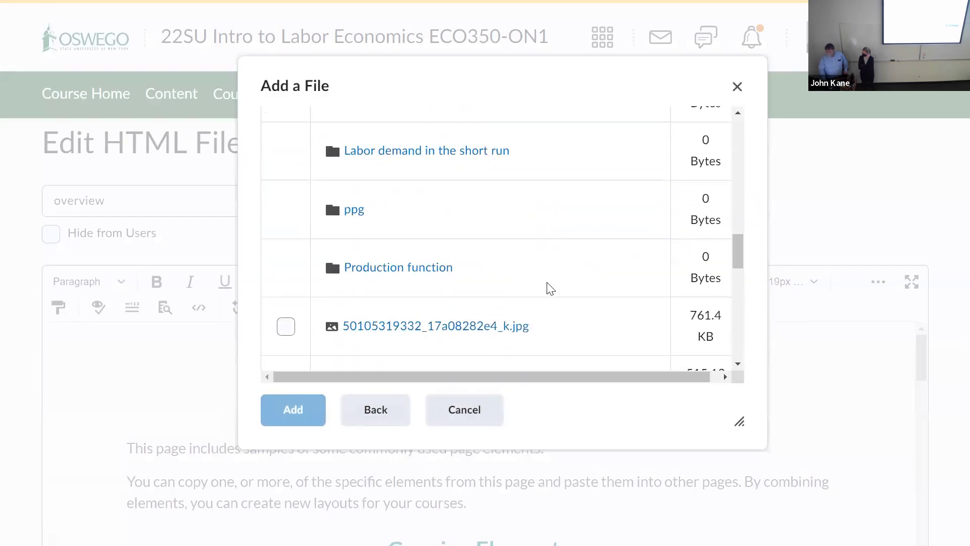
{"action": "scroll", "coordinate": [551, 289], "scroll_direction": "down", "scroll_amount": 10}
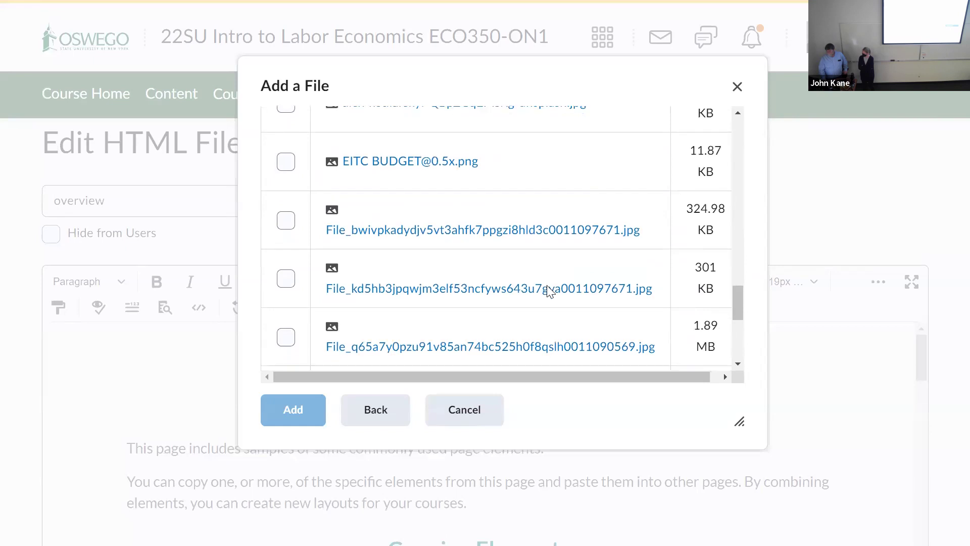
{"action": "scroll", "coordinate": [548, 291], "scroll_direction": "down", "scroll_amount": 2}
{"action": "scroll", "coordinate": [548, 291], "scroll_direction": "up", "scroll_amount": 3}
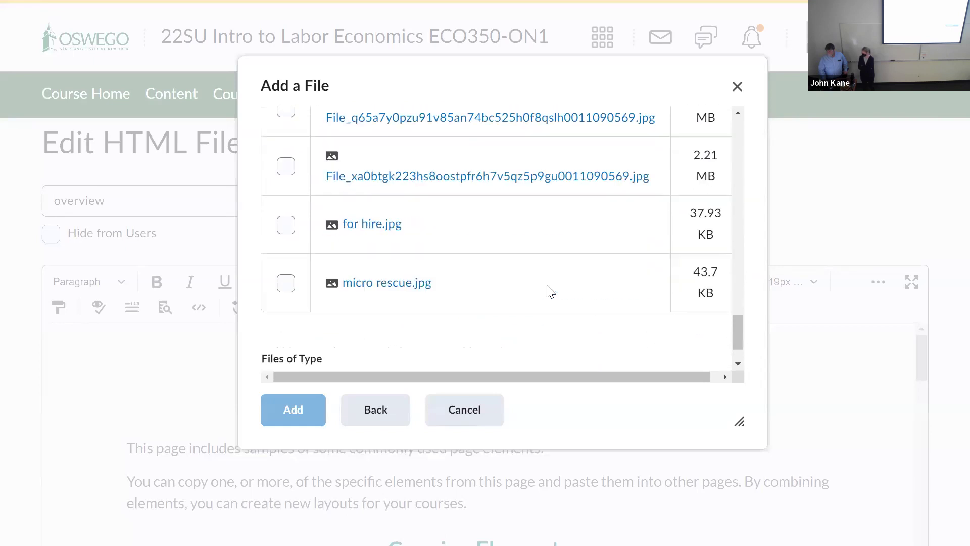
{"action": "scroll", "coordinate": [505, 252], "scroll_direction": "down", "scroll_amount": 3}
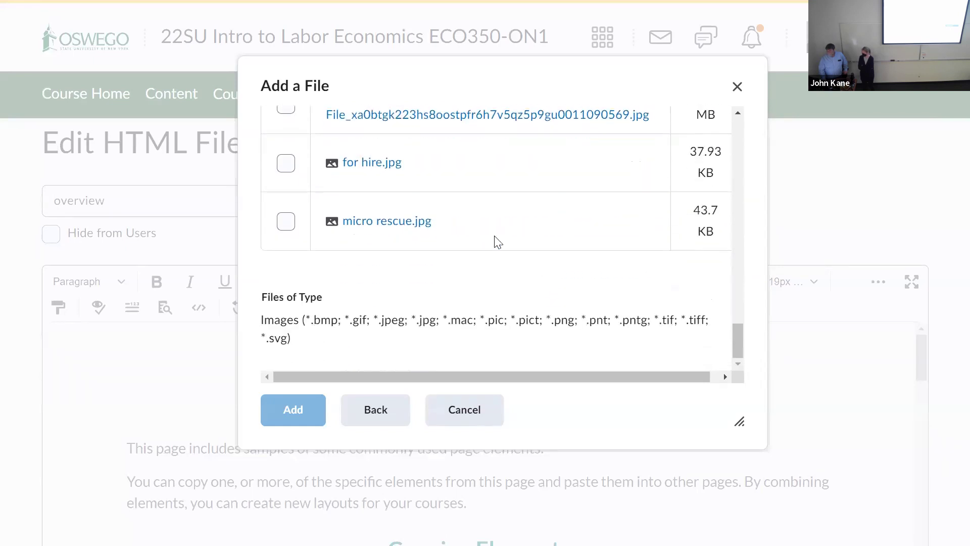
{"action": "left_click", "coordinate": [395, 224]}
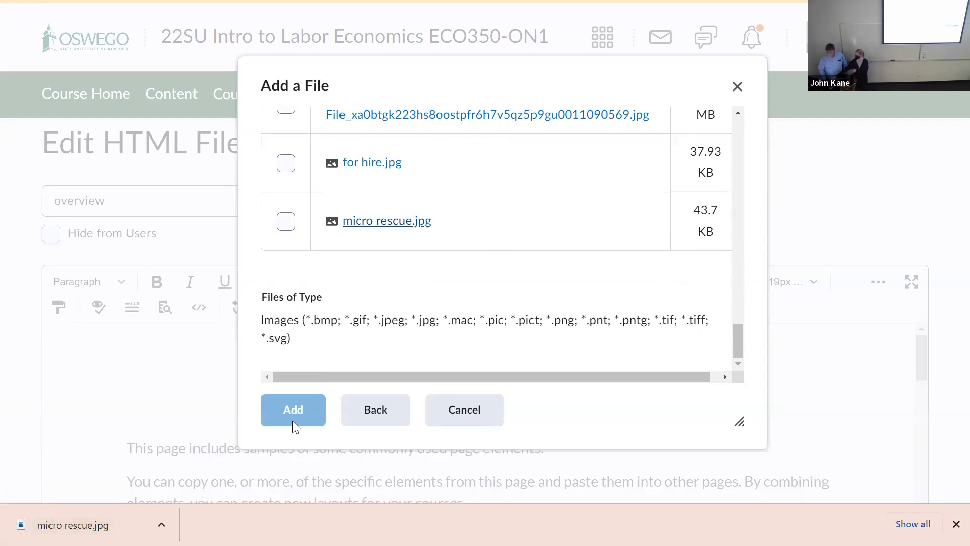
{"action": "left_click", "coordinate": [286, 222]}
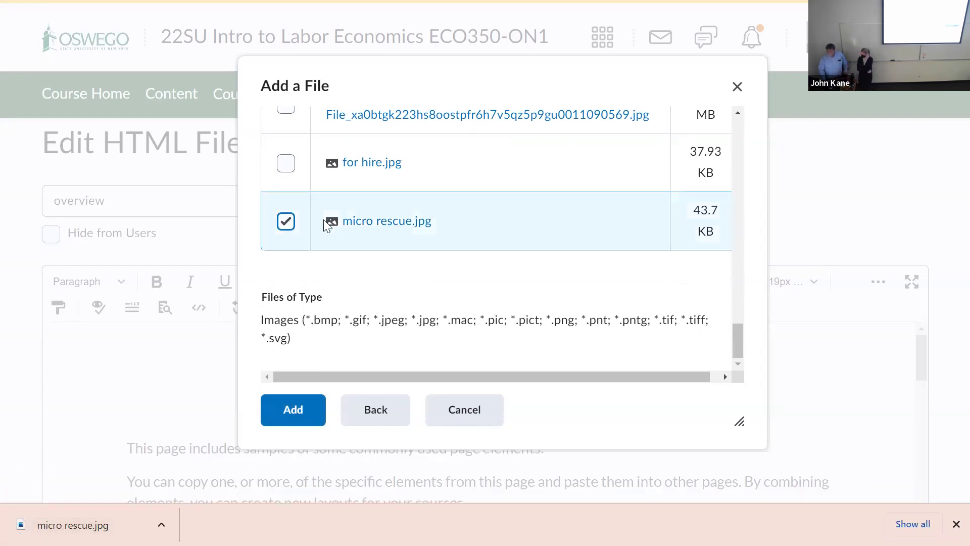
{"action": "left_click", "coordinate": [366, 231]}
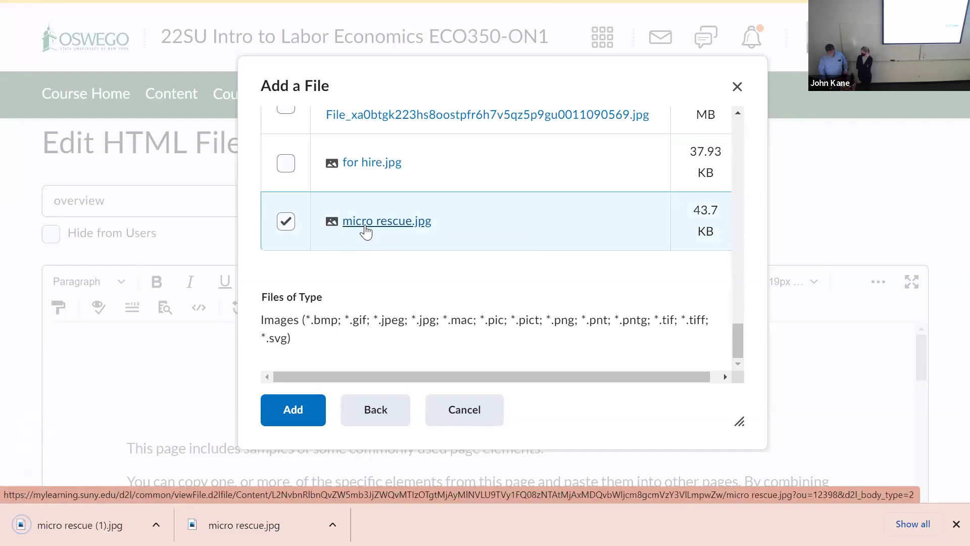
{"action": "left_click", "coordinate": [295, 411]}
Step: Mark the new banner image as decorative, finish inserting it, and check it on the page
{"action": "left_click", "coordinate": [470, 279]}
{"action": "left_click", "coordinate": [323, 296]}
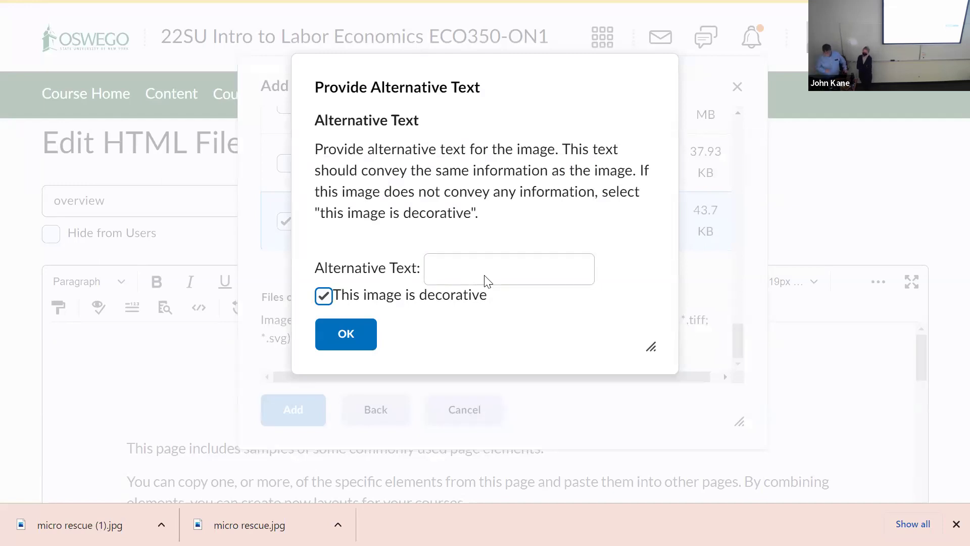
{"action": "left_click", "coordinate": [352, 340]}
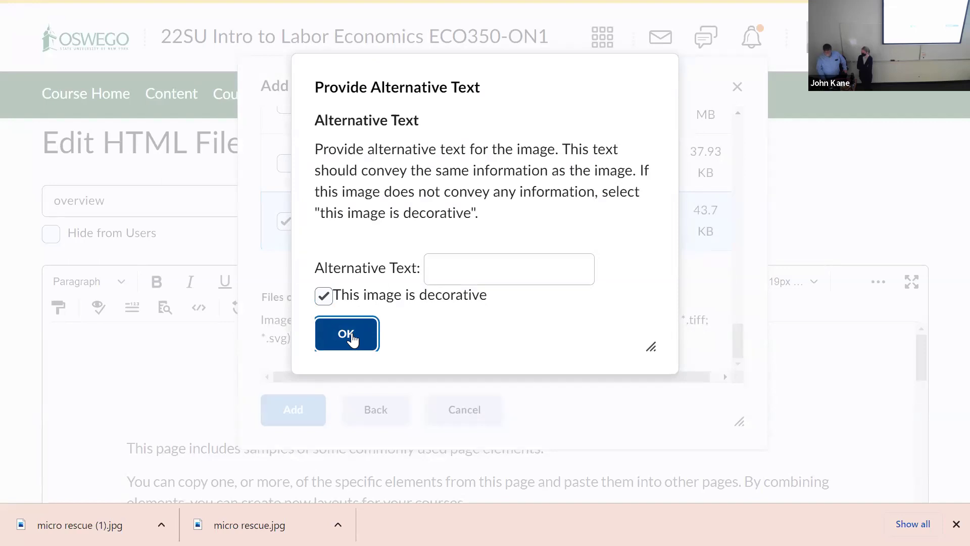
{"action": "left_click", "coordinate": [349, 334]}
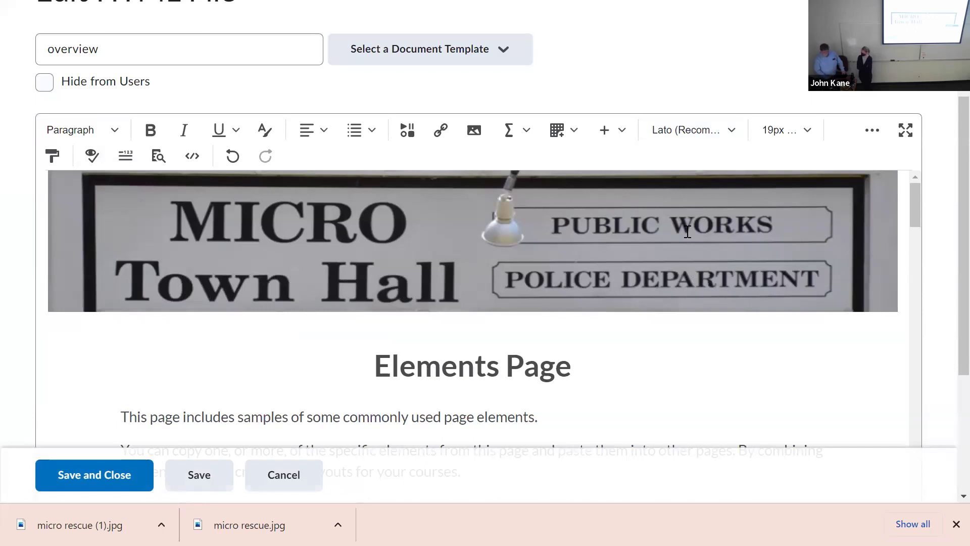
{"action": "scroll", "coordinate": [594, 319], "scroll_direction": "down", "scroll_amount": 3}
{"action": "scroll", "coordinate": [597, 318], "scroll_direction": "up", "scroll_amount": 3}
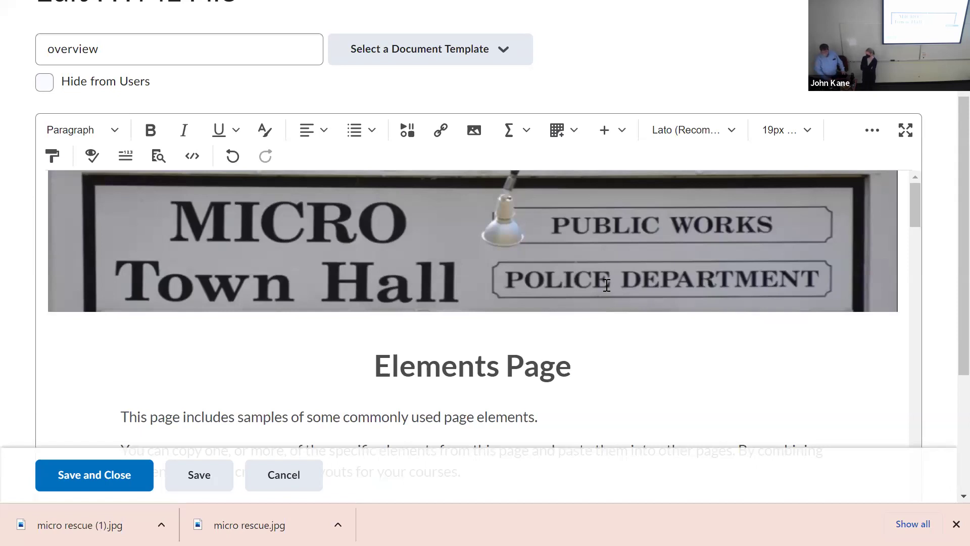
Step: Check the new banner on the overview page, dismiss the browser's download bar, and save and close the page
{"action": "scroll", "coordinate": [538, 306], "scroll_direction": "down", "scroll_amount": 3}
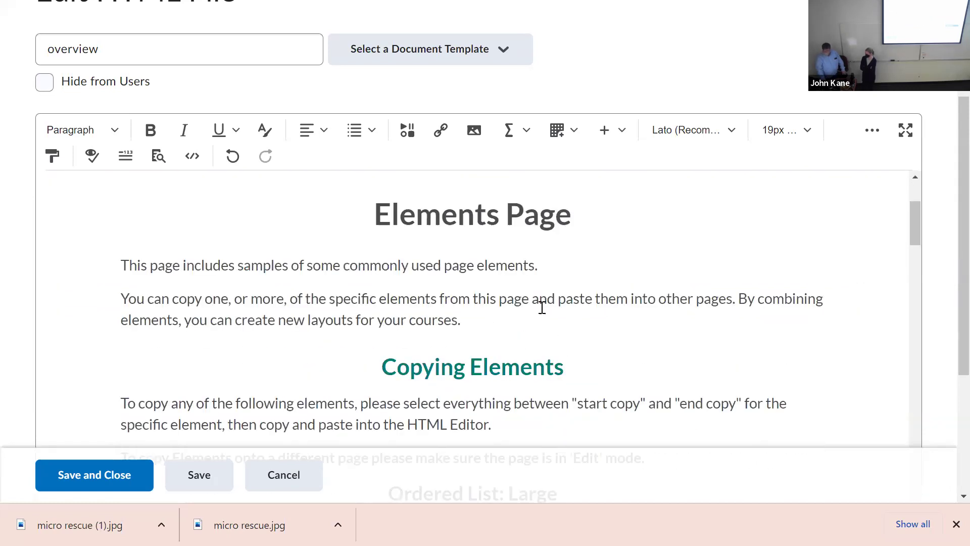
{"action": "scroll", "coordinate": [545, 303], "scroll_direction": "up", "scroll_amount": 3}
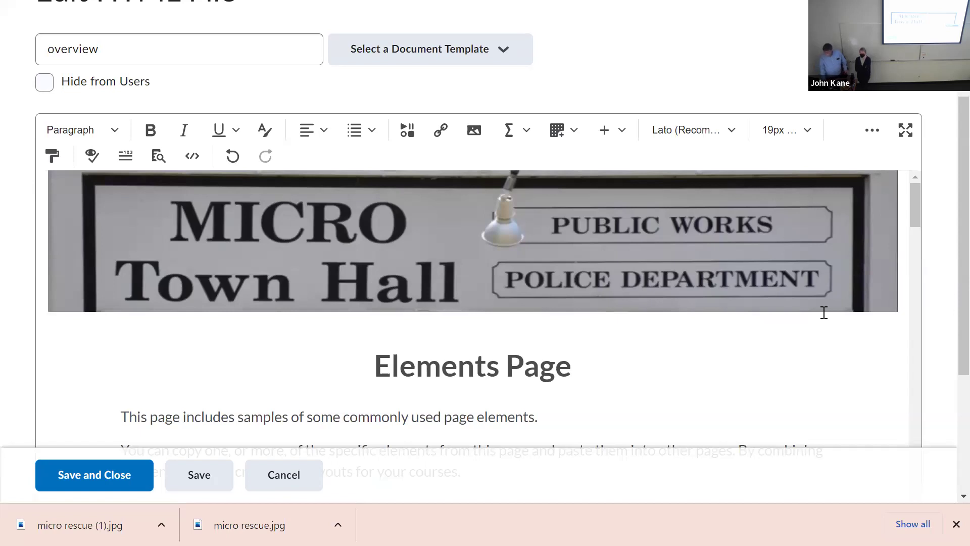
{"action": "left_click", "coordinate": [956, 524]}
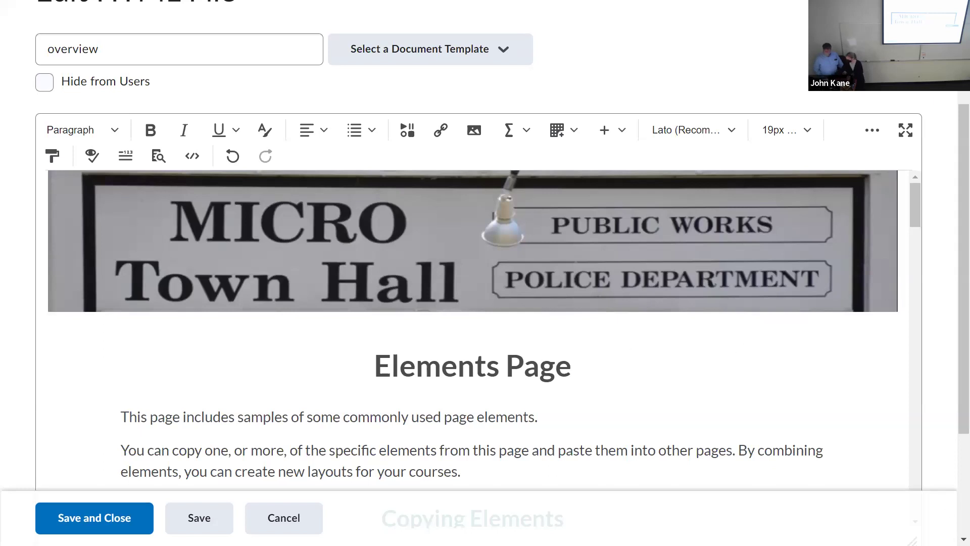
{"action": "left_click", "coordinate": [87, 512]}
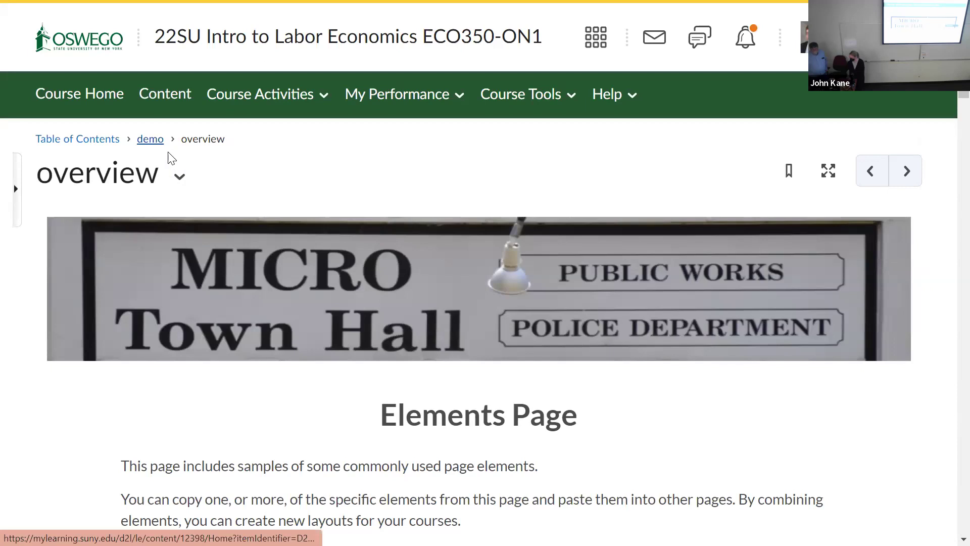
Step: Create a blank file titled demo 1 in the demo module, and save and close it
{"action": "key", "text": "alt+Left"}
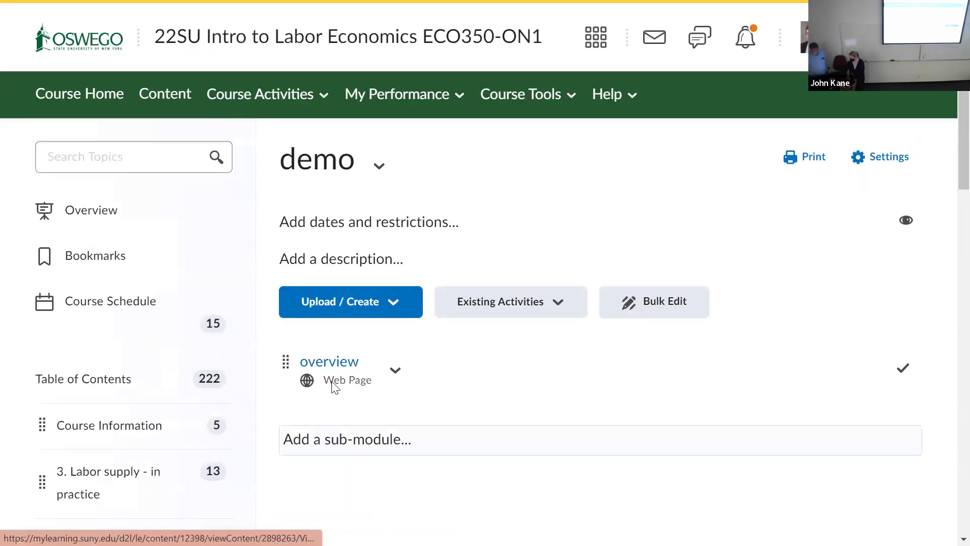
{"action": "scroll", "coordinate": [362, 251], "scroll_direction": "down", "scroll_amount": 1}
{"action": "left_click", "coordinate": [373, 225]}
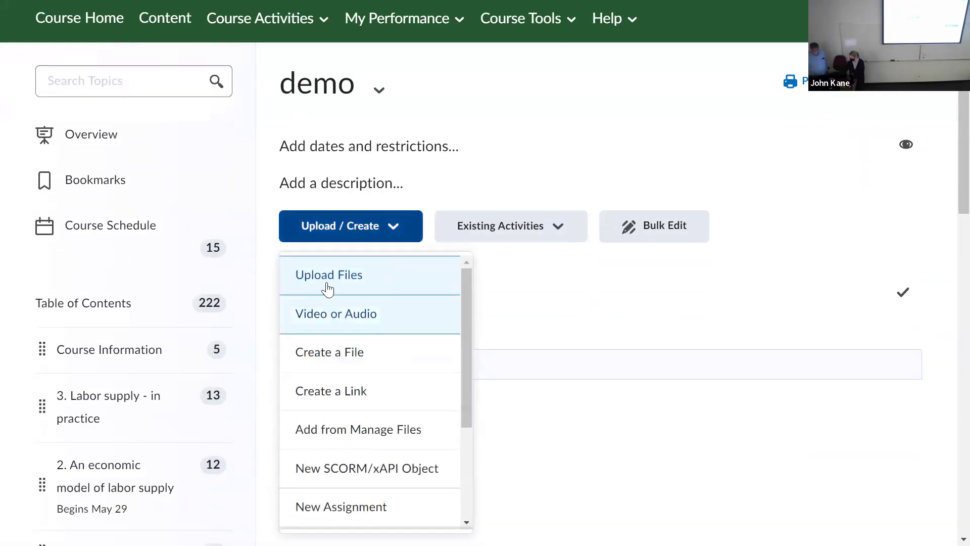
{"action": "left_click", "coordinate": [345, 352]}
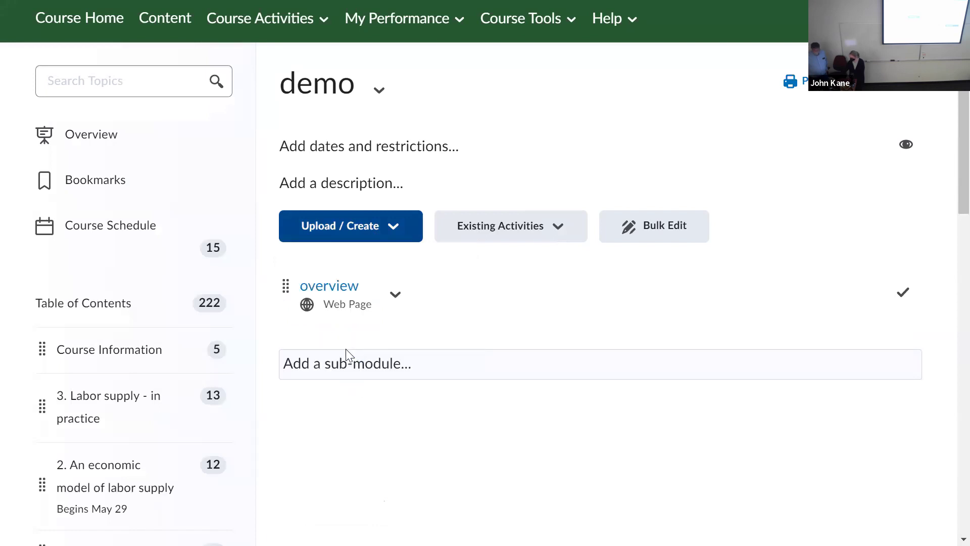
{"action": "left_click", "coordinate": [147, 195]}
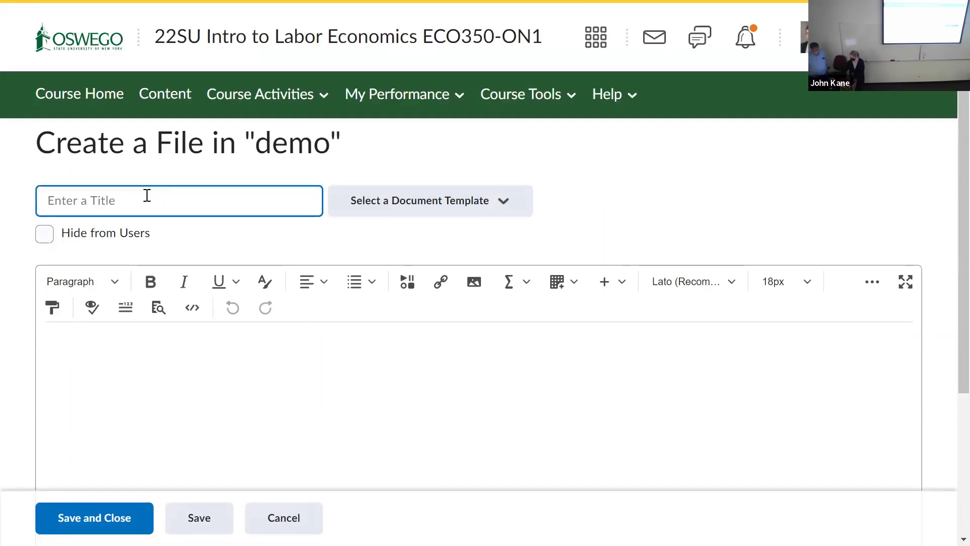
{"action": "scroll", "coordinate": [147, 195], "scroll_direction": "down", "scroll_amount": 2}
{"action": "left_click", "coordinate": [175, 124]}
{"action": "type", "text": "demo 1"}
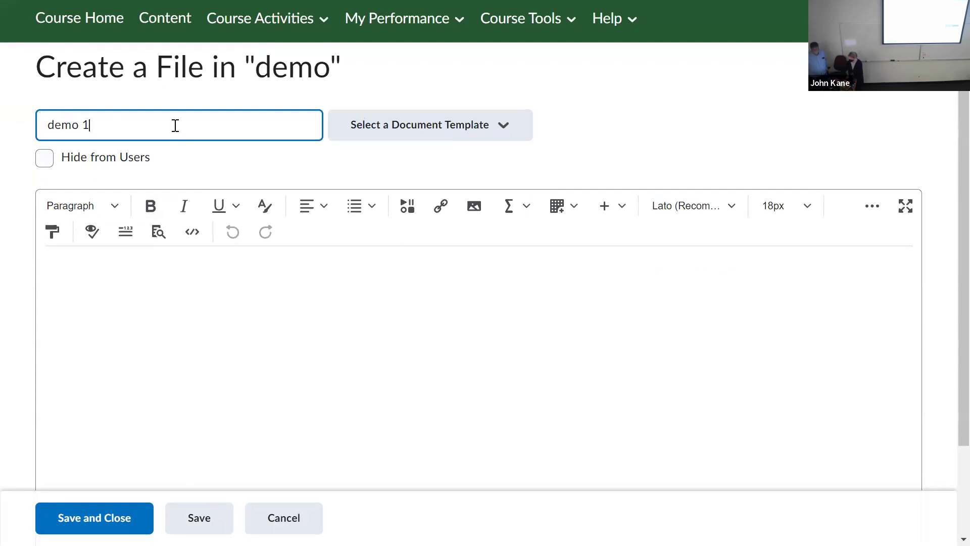
{"action": "left_click", "coordinate": [97, 509]}
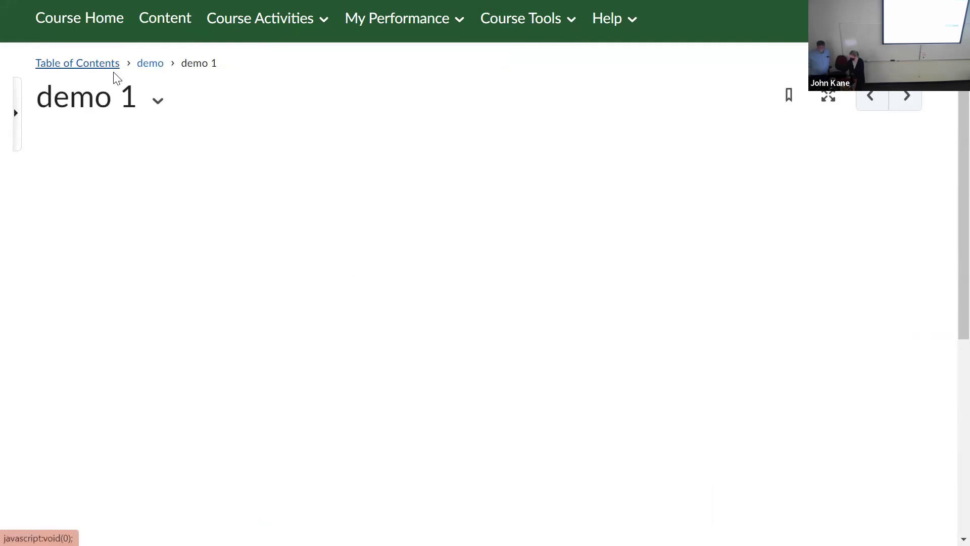
Step: Go back to the course's Table of Contents and locate the demo module after McGraw-Hill Connect
{"action": "scroll", "coordinate": [138, 152], "scroll_direction": "up", "scroll_amount": 2}
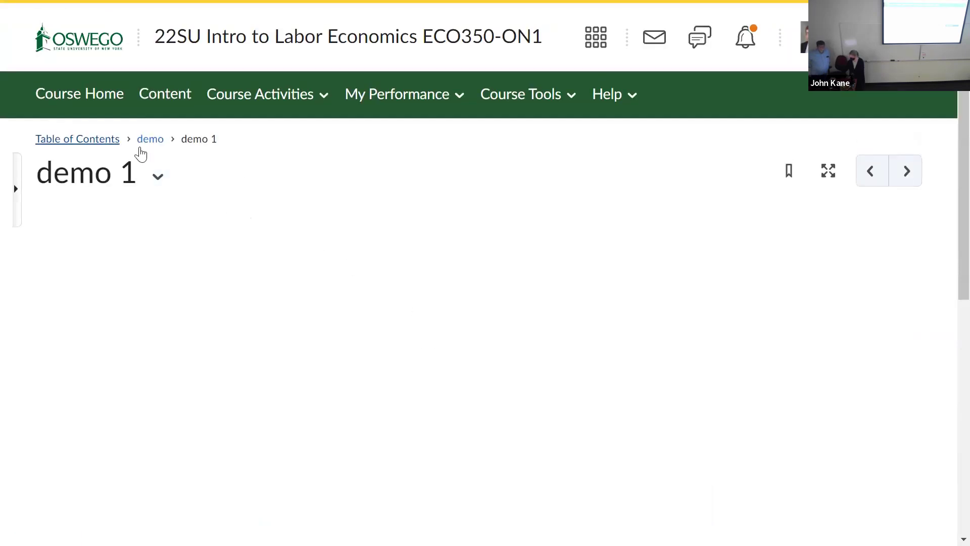
{"action": "left_click", "coordinate": [152, 142]}
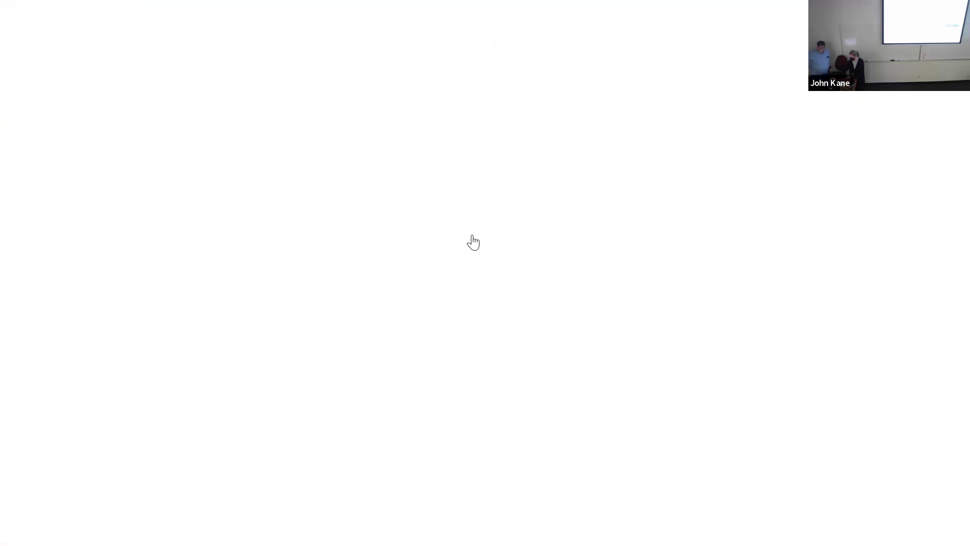
{"action": "scroll", "coordinate": [563, 308], "scroll_direction": "down", "scroll_amount": 3}
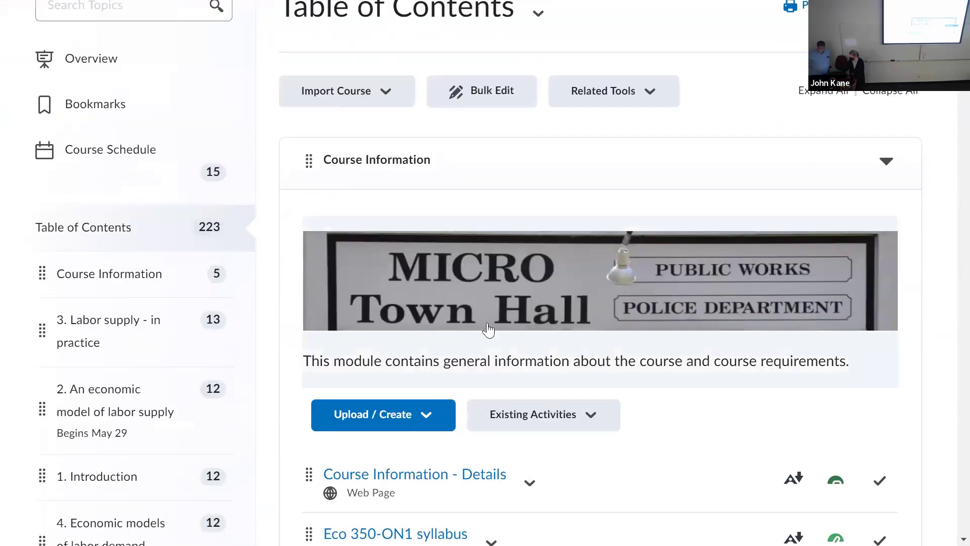
{"action": "scroll", "coordinate": [488, 329], "scroll_direction": "down", "scroll_amount": 20}
{"action": "scroll", "coordinate": [394, 354], "scroll_direction": "down", "scroll_amount": 20}
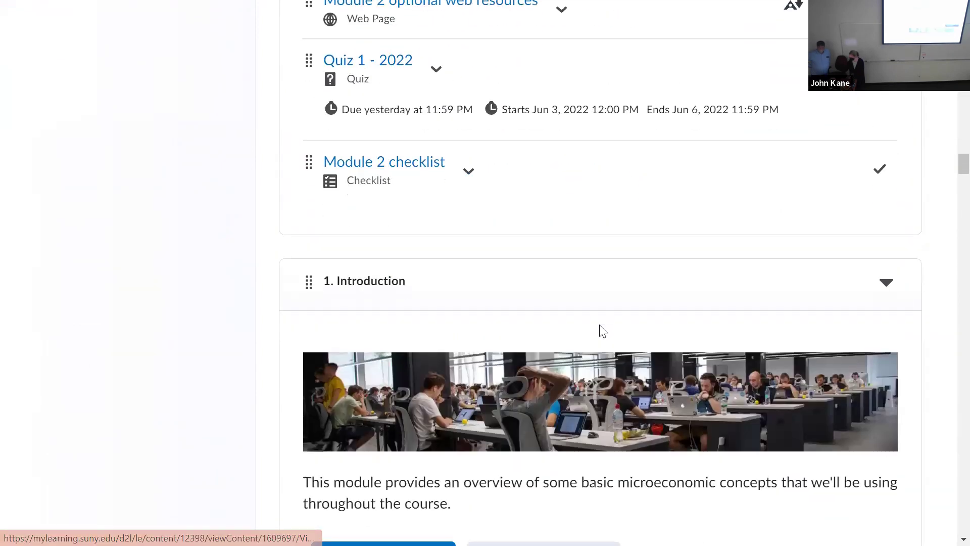
{"action": "scroll", "coordinate": [603, 331], "scroll_direction": "down", "scroll_amount": 7}
{"action": "left_click_drag", "start_coordinate": [949, 197], "coordinate": [944, 522]}
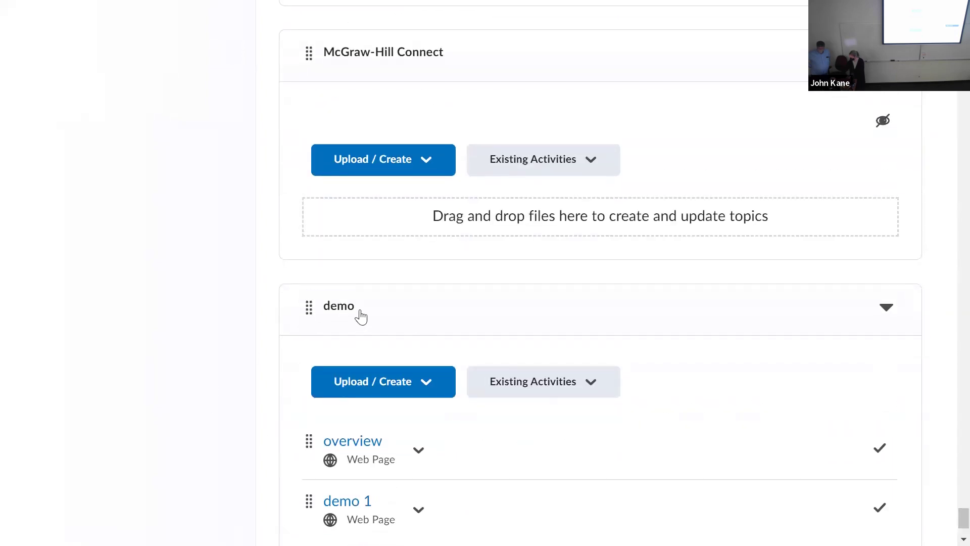
Step: Collapse the demo module in the Table of Contents and expand it again to show its pages
{"action": "scroll", "coordinate": [394, 253], "scroll_direction": "down", "scroll_amount": 3}
{"action": "left_click", "coordinate": [495, 196]}
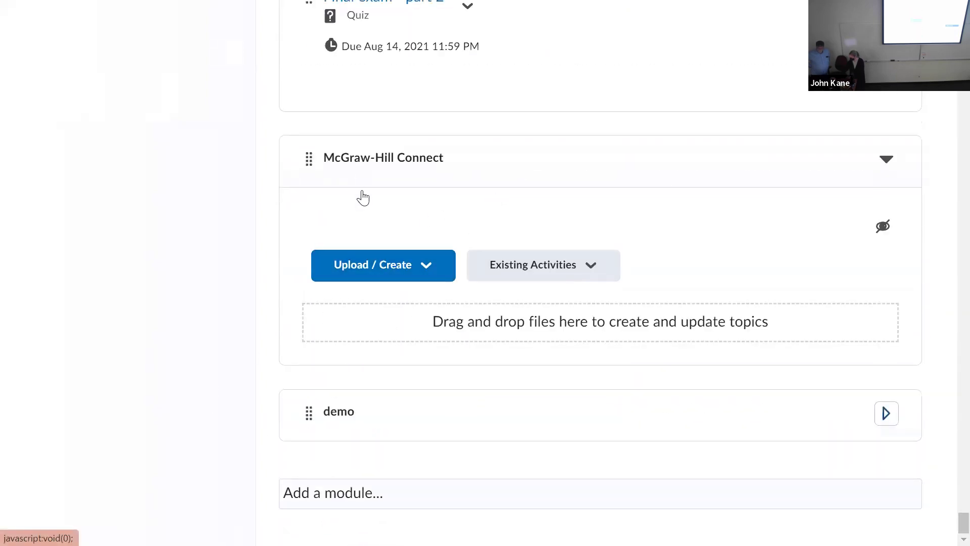
{"action": "left_click", "coordinate": [332, 423]}
{"action": "scroll", "coordinate": [490, 420], "scroll_direction": "down", "scroll_amount": 1}
{"action": "scroll", "coordinate": [493, 421], "scroll_direction": "down", "scroll_amount": 2}
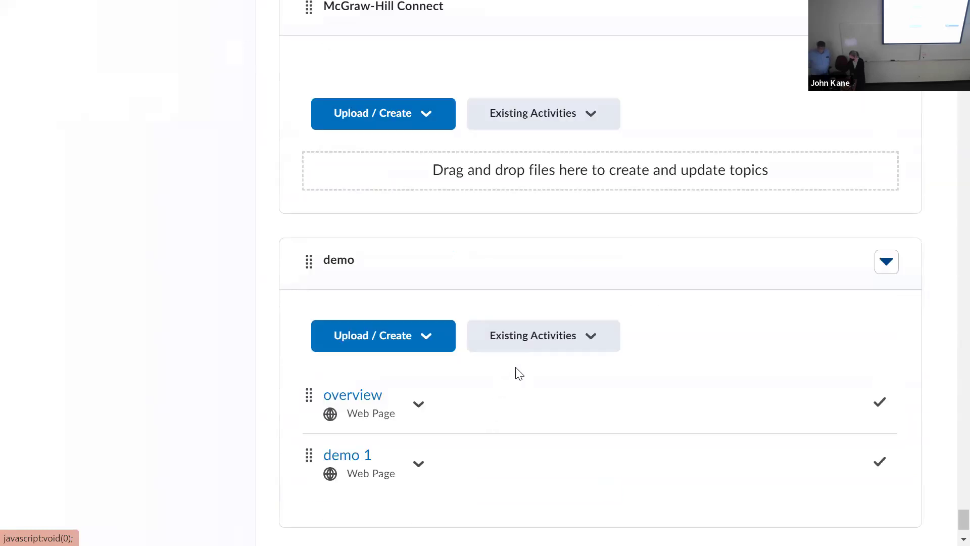
Step: View the overview page, browse its module navigation back to McGraw-Hill Connect, and return to the Table of Contents
{"action": "left_click", "coordinate": [354, 398]}
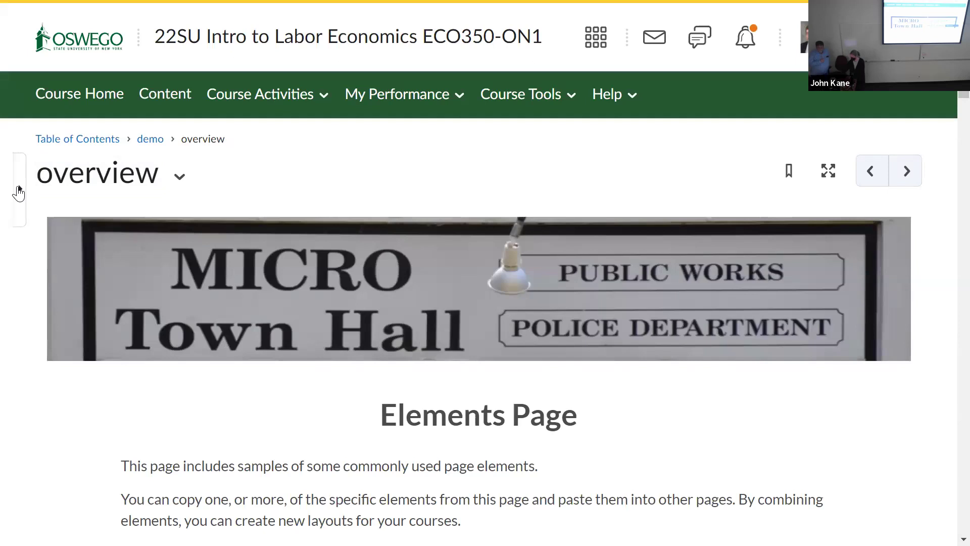
{"action": "left_click", "coordinate": [19, 189]}
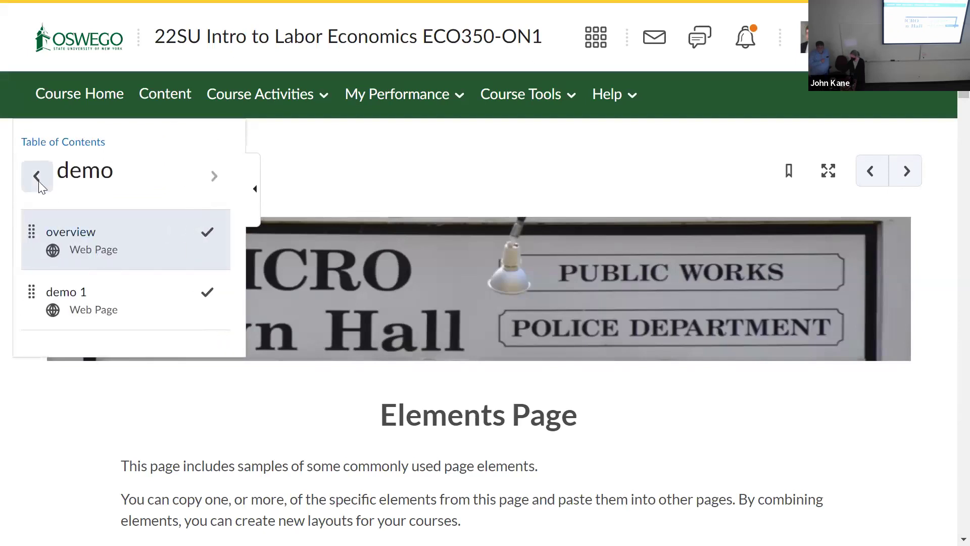
{"action": "left_click", "coordinate": [34, 183]}
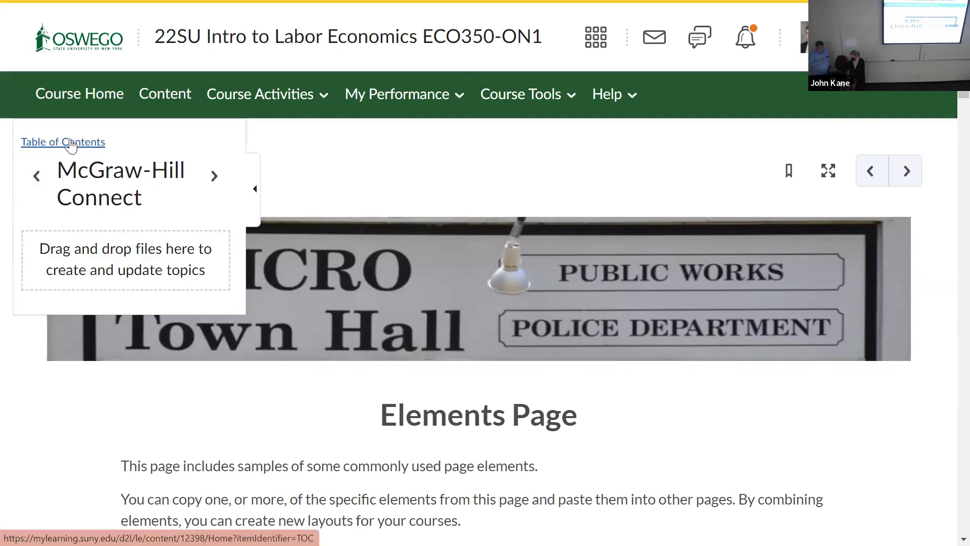
{"action": "left_click", "coordinate": [88, 146]}
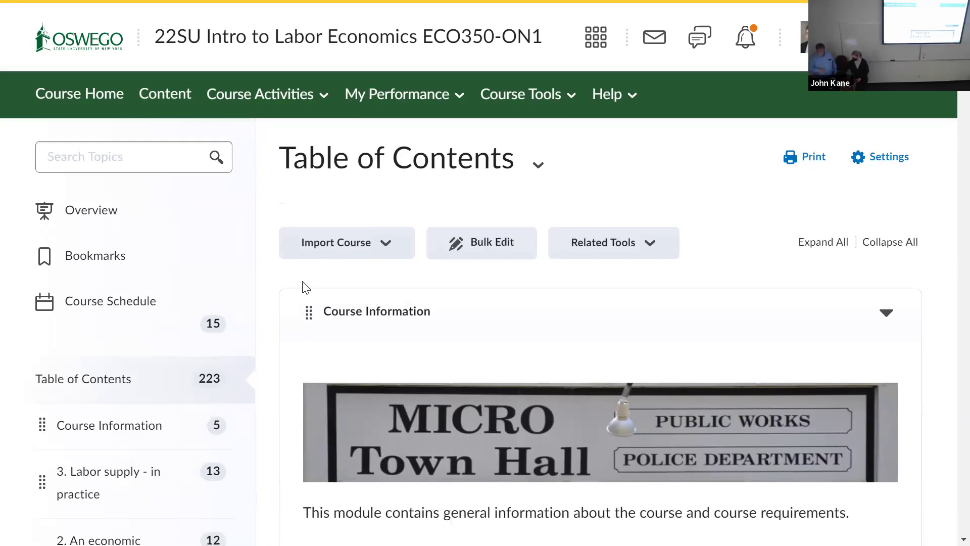
Step: Look through the course's module list down to the demo module and return to the start of the Table of Contents
{"action": "scroll", "coordinate": [121, 429], "scroll_direction": "down", "scroll_amount": 10}
{"action": "scroll", "coordinate": [121, 416], "scroll_direction": "down", "scroll_amount": 20}
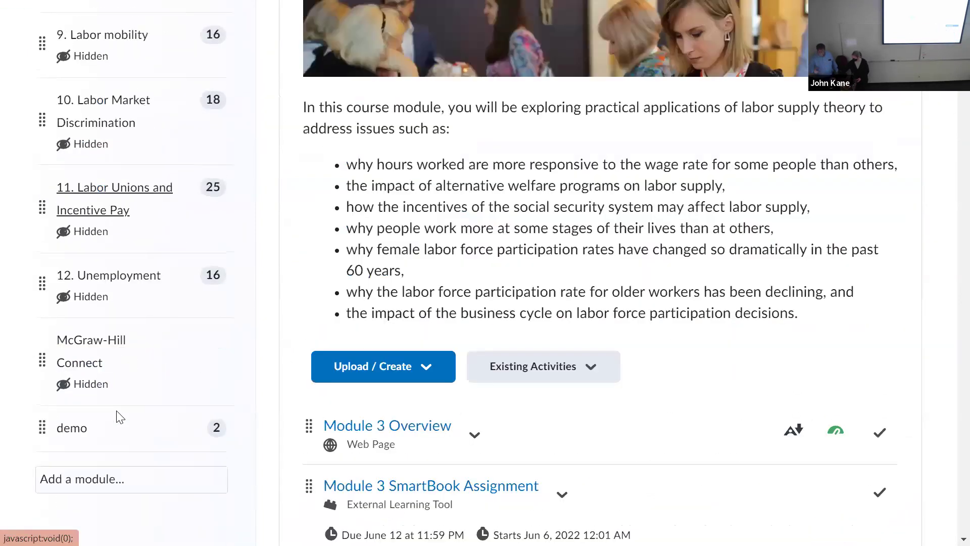
{"action": "scroll", "coordinate": [305, 342], "scroll_direction": "up", "scroll_amount": 11}
{"action": "scroll", "coordinate": [645, 115], "scroll_direction": "up", "scroll_amount": 10}
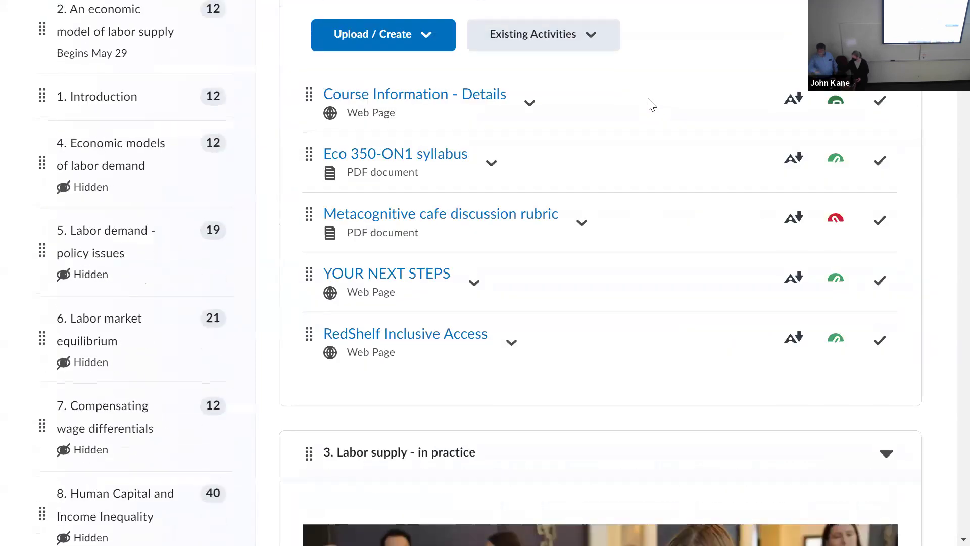
{"action": "scroll", "coordinate": [589, 191], "scroll_direction": "up", "scroll_amount": 7}
{"action": "scroll", "coordinate": [585, 198], "scroll_direction": "up", "scroll_amount": 3}
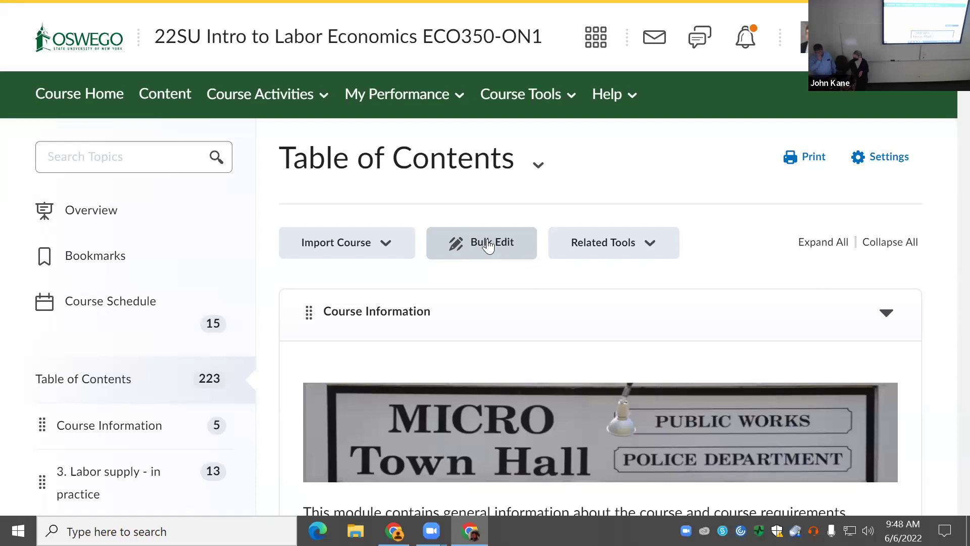
Step: Collapse the Course Information, 3. Labor supply - in practice, and 2. An economic model of labor supply modules
{"action": "left_click", "coordinate": [560, 310]}
{"action": "left_click", "coordinate": [555, 388]}
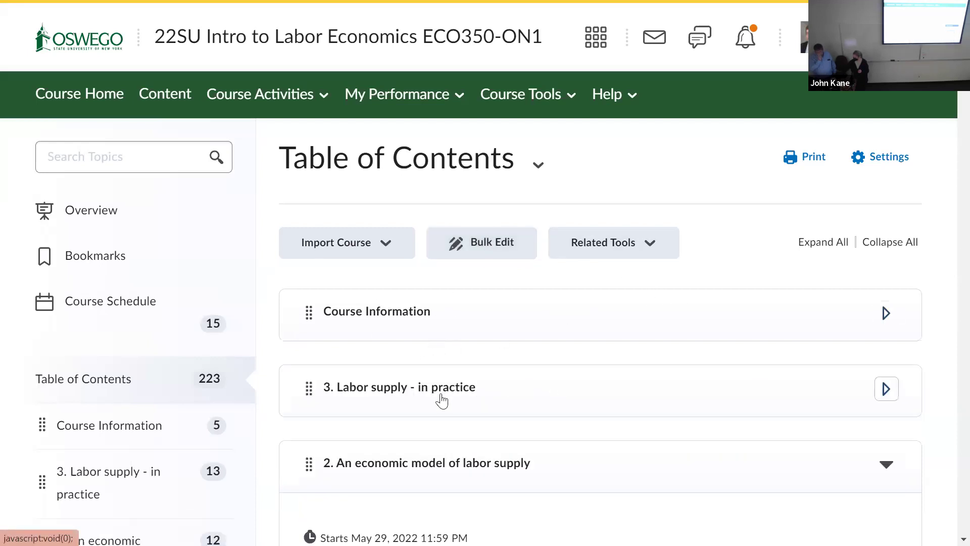
{"action": "scroll", "coordinate": [445, 407], "scroll_direction": "down", "scroll_amount": 3}
{"action": "scroll", "coordinate": [444, 429], "scroll_direction": "up", "scroll_amount": 1}
{"action": "left_click", "coordinate": [536, 391]}
{"action": "scroll", "coordinate": [404, 439], "scroll_direction": "up", "scroll_amount": 2}
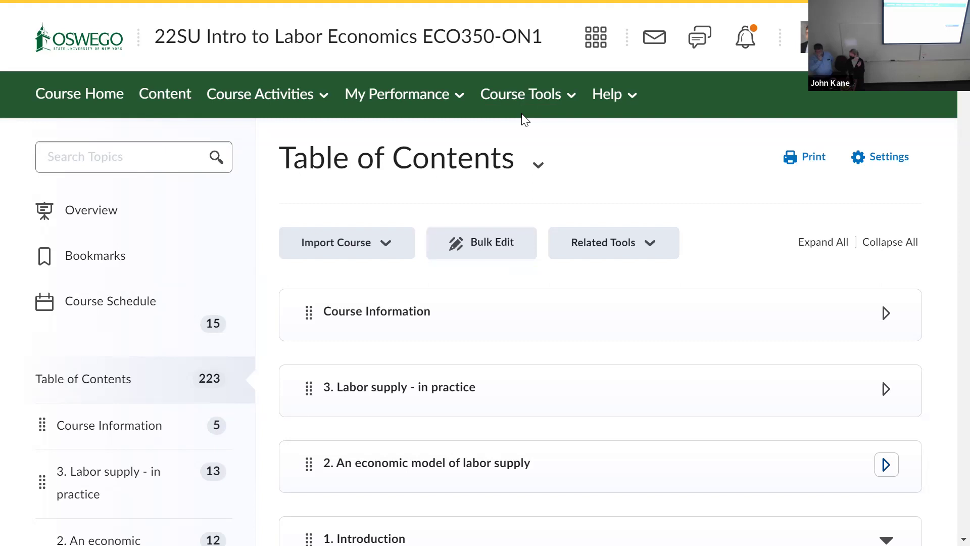
Step: Open the Course Builder from Course Administration and look through its content tools and course outline
{"action": "left_click", "coordinate": [565, 102]}
{"action": "left_click", "coordinate": [524, 147]}
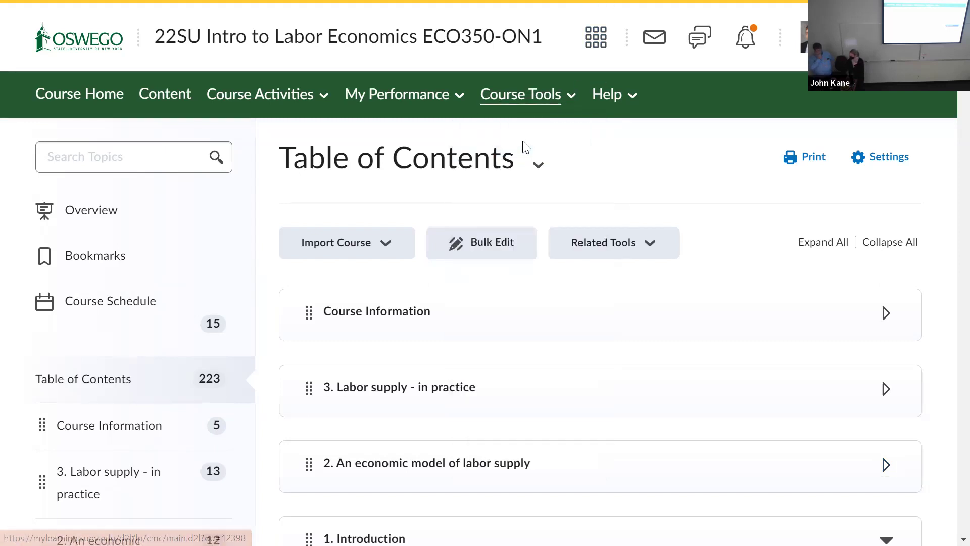
{"action": "scroll", "coordinate": [527, 239], "scroll_direction": "down", "scroll_amount": 1}
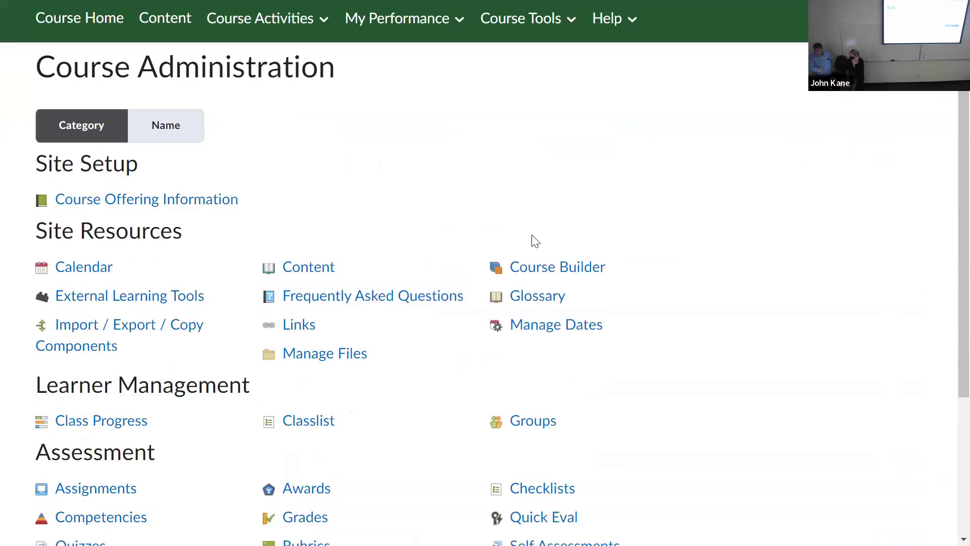
{"action": "left_click", "coordinate": [564, 267]}
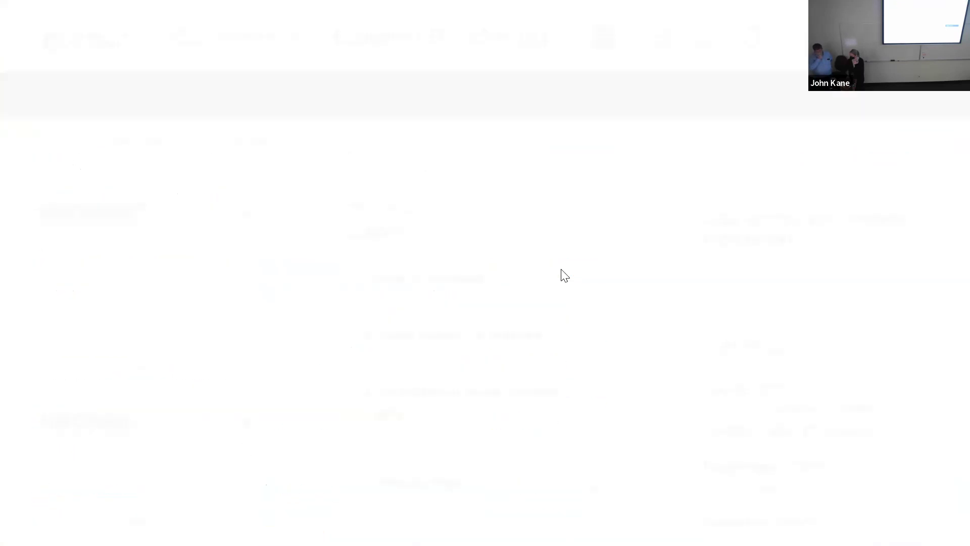
{"action": "scroll", "coordinate": [300, 293], "scroll_direction": "down", "scroll_amount": 3}
{"action": "scroll", "coordinate": [302, 297], "scroll_direction": "up", "scroll_amount": 3}
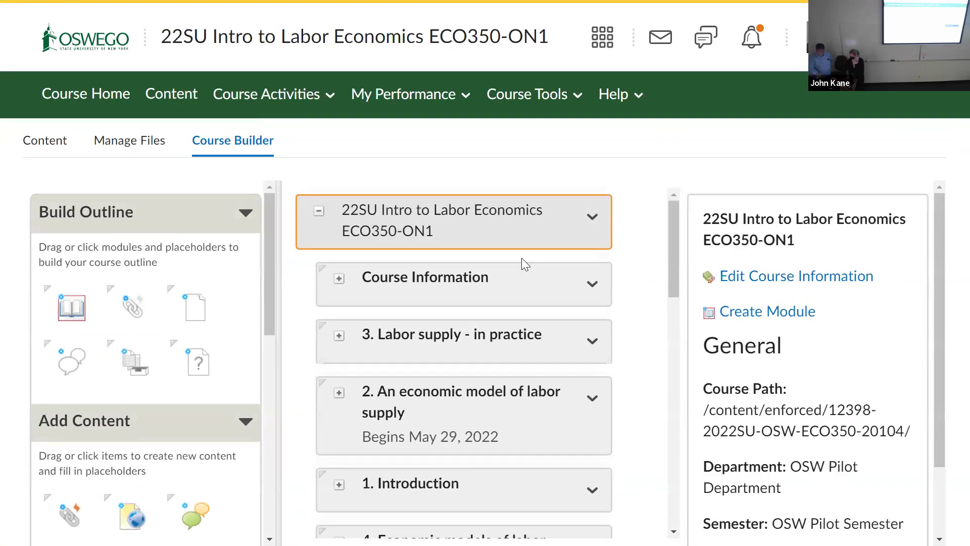
{"action": "scroll", "coordinate": [267, 424], "scroll_direction": "down", "scroll_amount": 2}
{"action": "scroll", "coordinate": [267, 424], "scroll_direction": "down", "scroll_amount": 2}
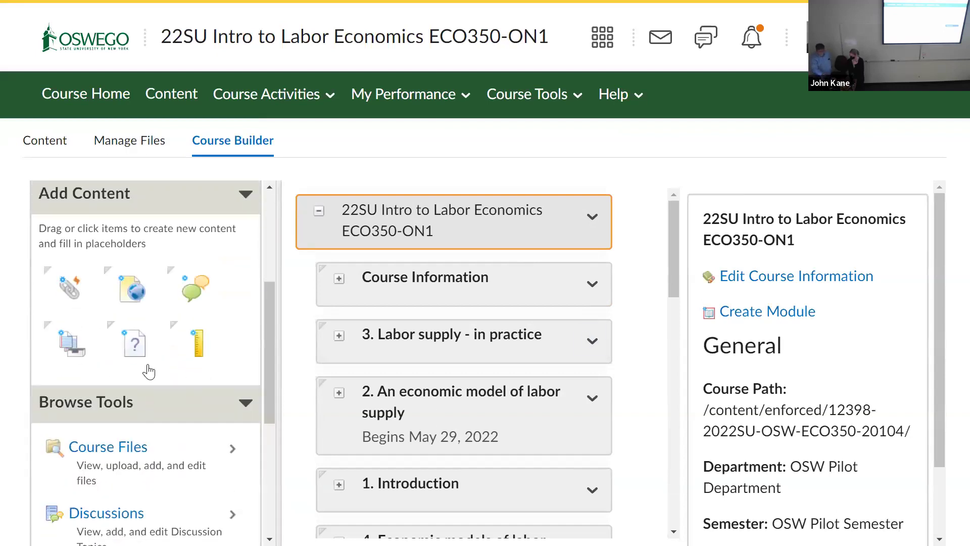
{"action": "scroll", "coordinate": [295, 404], "scroll_direction": "down", "scroll_amount": 1}
{"action": "scroll", "coordinate": [296, 424], "scroll_direction": "down", "scroll_amount": 10}
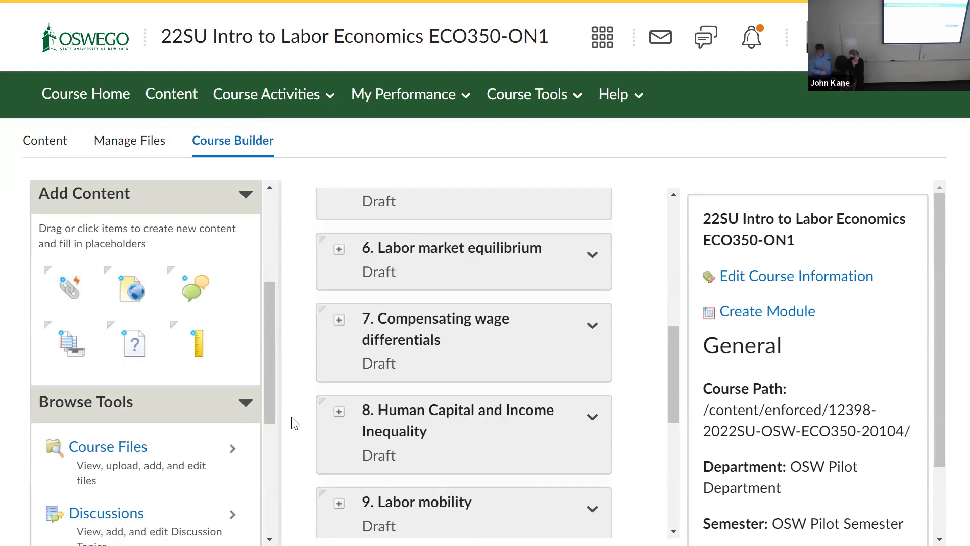
Step: Look through the expanded demo module's placeholders and the Browse Tools list, and select the module's Quiz placeholder
{"action": "scroll", "coordinate": [169, 405], "scroll_direction": "down", "scroll_amount": 5}
{"action": "scroll", "coordinate": [170, 405], "scroll_direction": "up", "scroll_amount": 4}
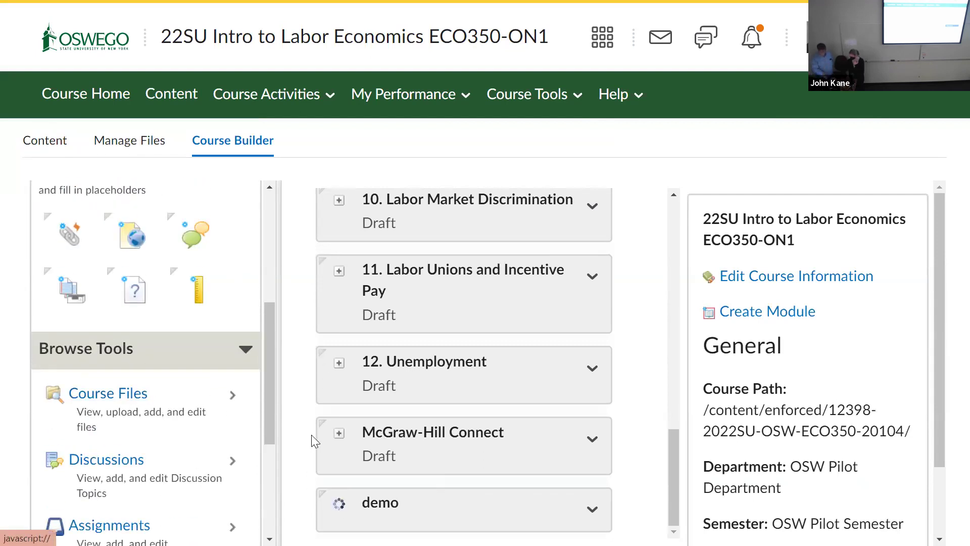
{"action": "scroll", "coordinate": [297, 397], "scroll_direction": "down", "scroll_amount": 3}
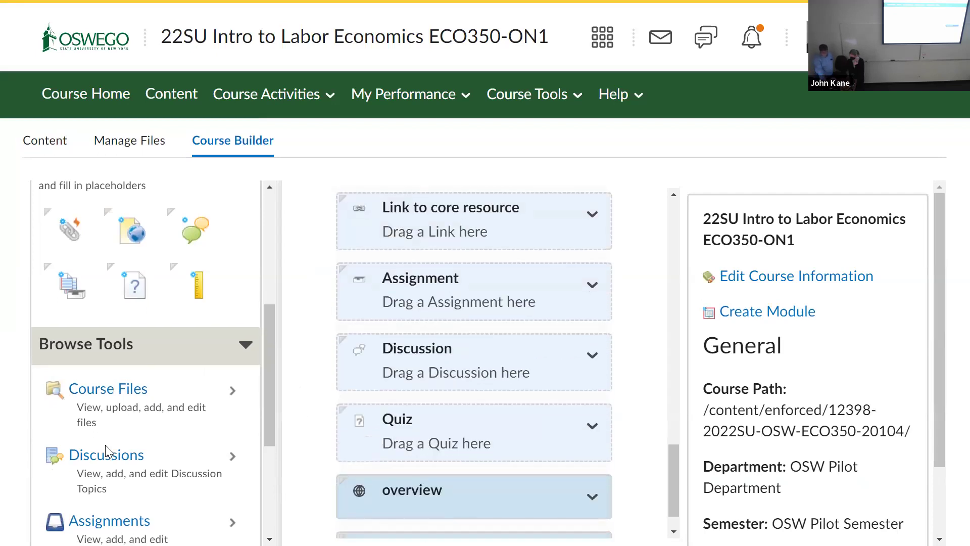
{"action": "scroll", "coordinate": [106, 450], "scroll_direction": "down", "scroll_amount": 5}
{"action": "left_click_drag", "start_coordinate": [87, 373], "coordinate": [421, 426]}
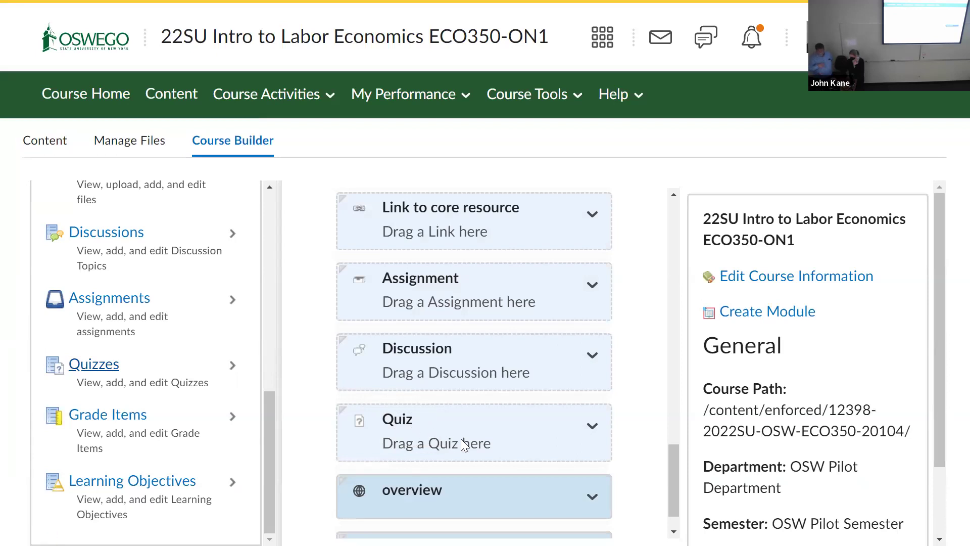
{"action": "left_click", "coordinate": [581, 429]}
{"action": "left_click", "coordinate": [447, 442]}
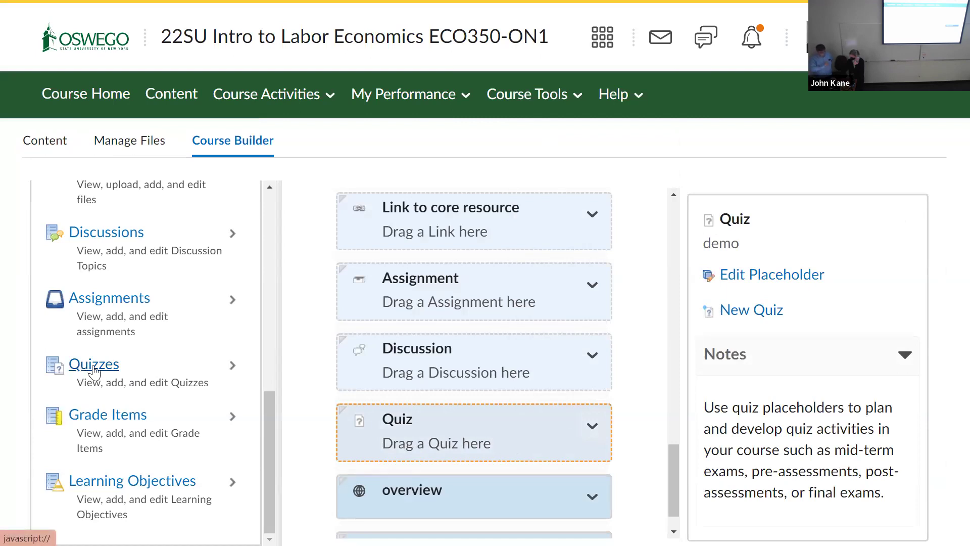
Step: Look through the tools in Course Administration and open Quizzes from the Assessment section
{"action": "left_click", "coordinate": [578, 97]}
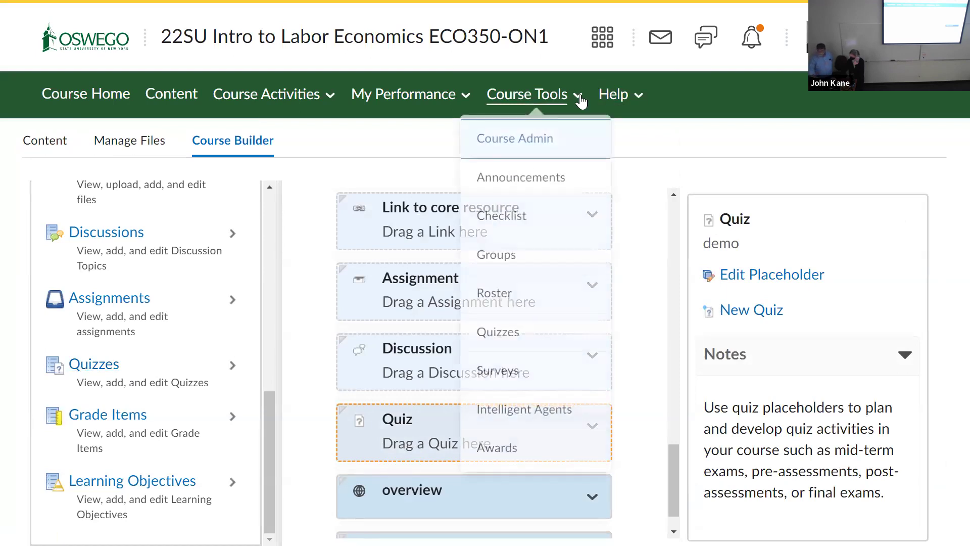
{"action": "left_click", "coordinate": [566, 141]}
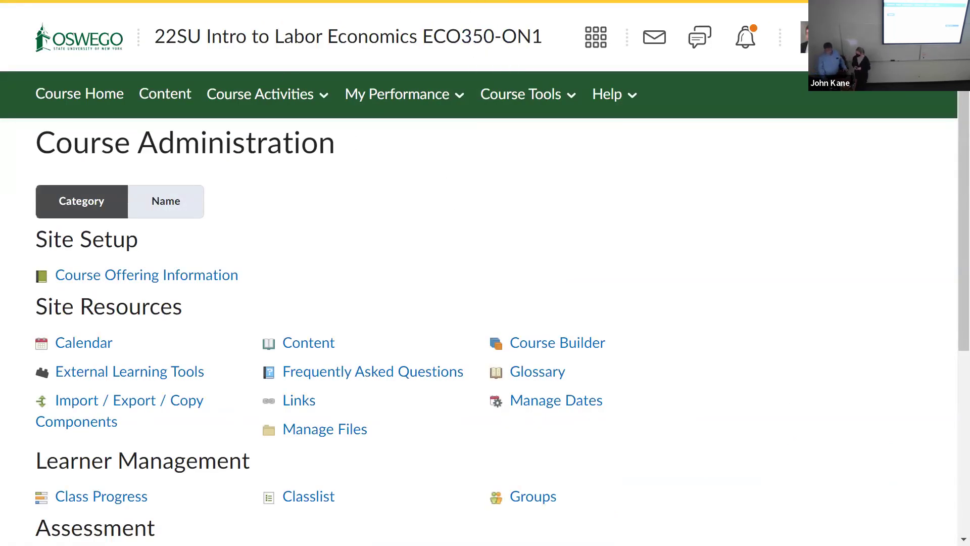
{"action": "scroll", "coordinate": [556, 439], "scroll_direction": "down", "scroll_amount": 5}
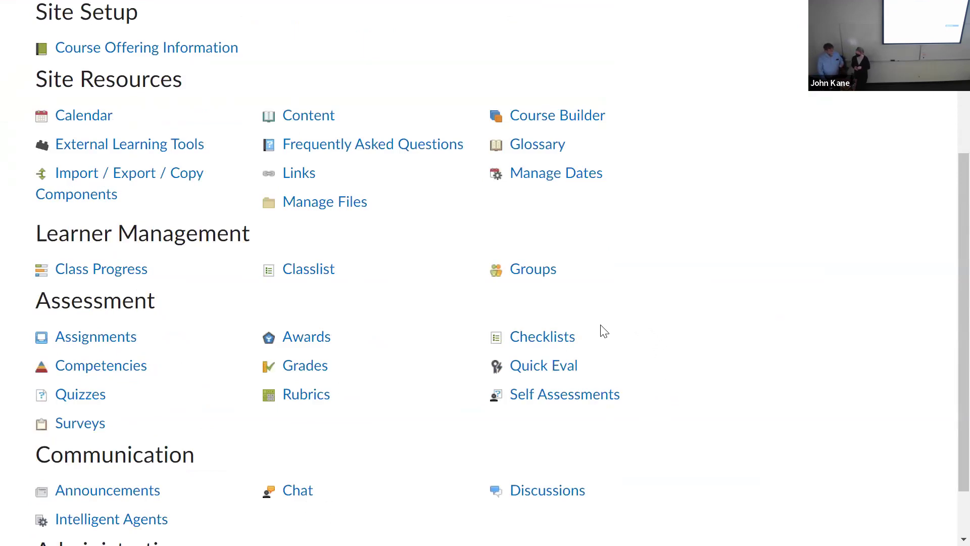
{"action": "scroll", "coordinate": [652, 239], "scroll_direction": "down", "scroll_amount": 2}
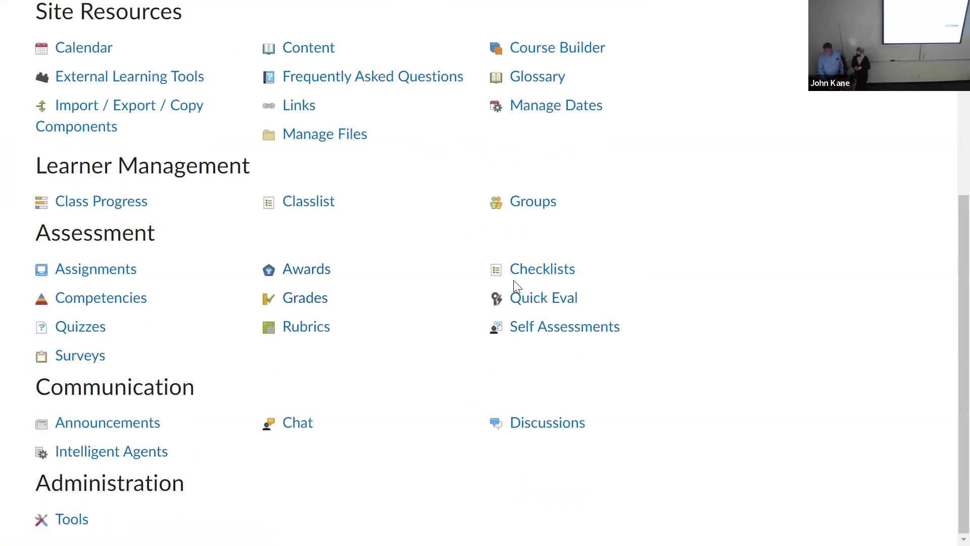
{"action": "left_click", "coordinate": [96, 329]}
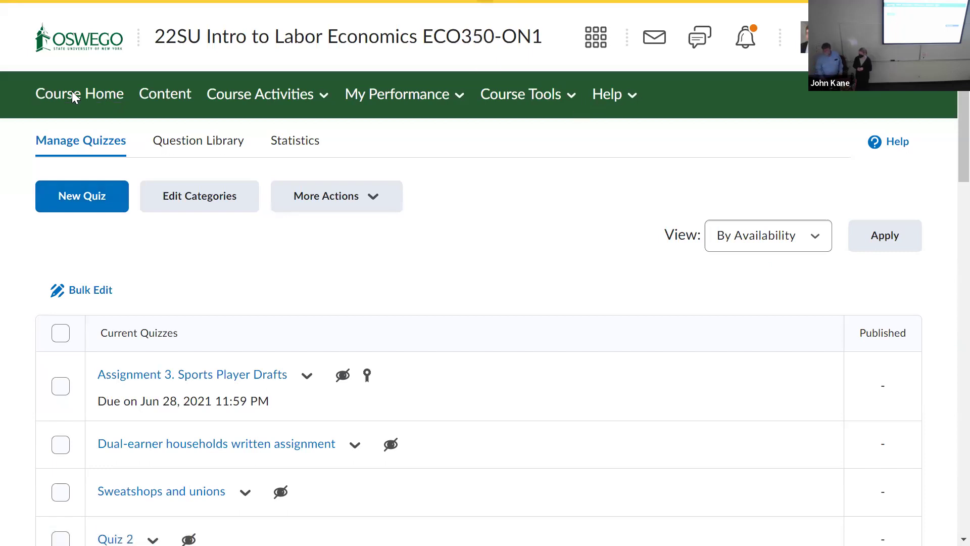
Step: Return to Course Administration and open the course's Checklists from the Assessment section
{"action": "left_click", "coordinate": [552, 104]}
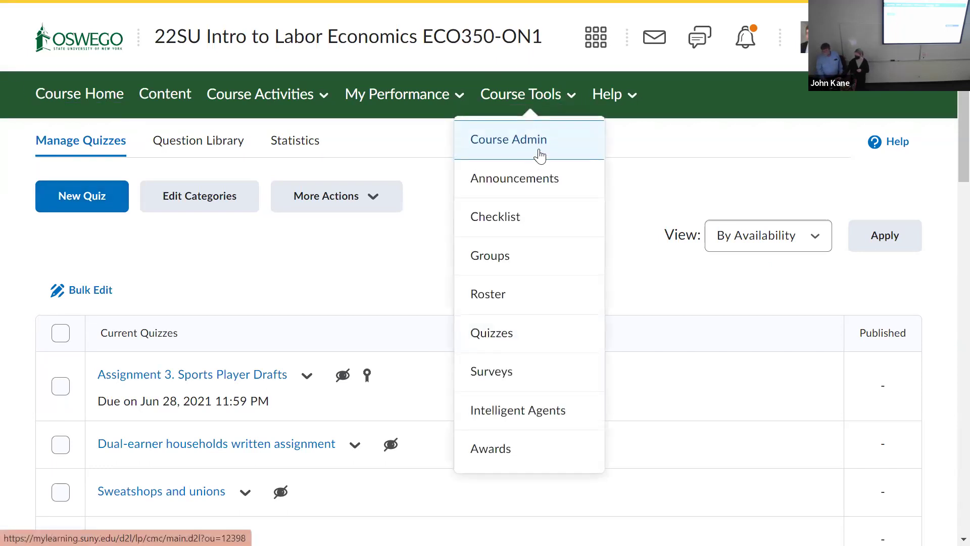
{"action": "left_click", "coordinate": [540, 152]}
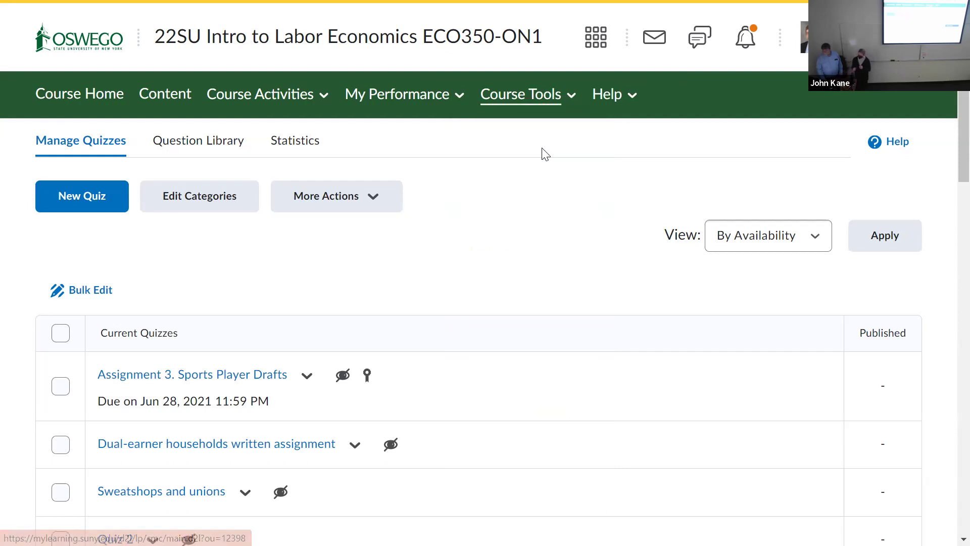
{"action": "scroll", "coordinate": [587, 208], "scroll_direction": "down", "scroll_amount": 5}
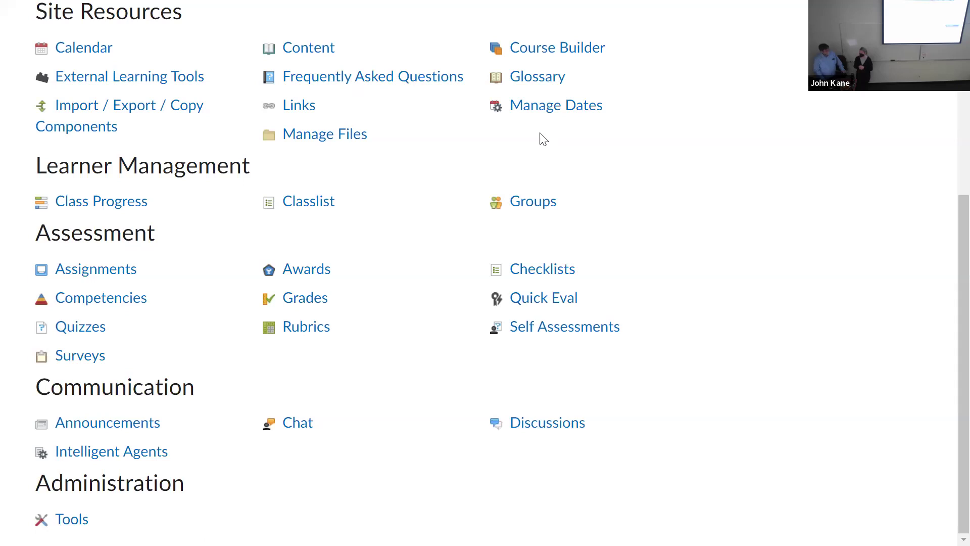
{"action": "left_click", "coordinate": [559, 273]}
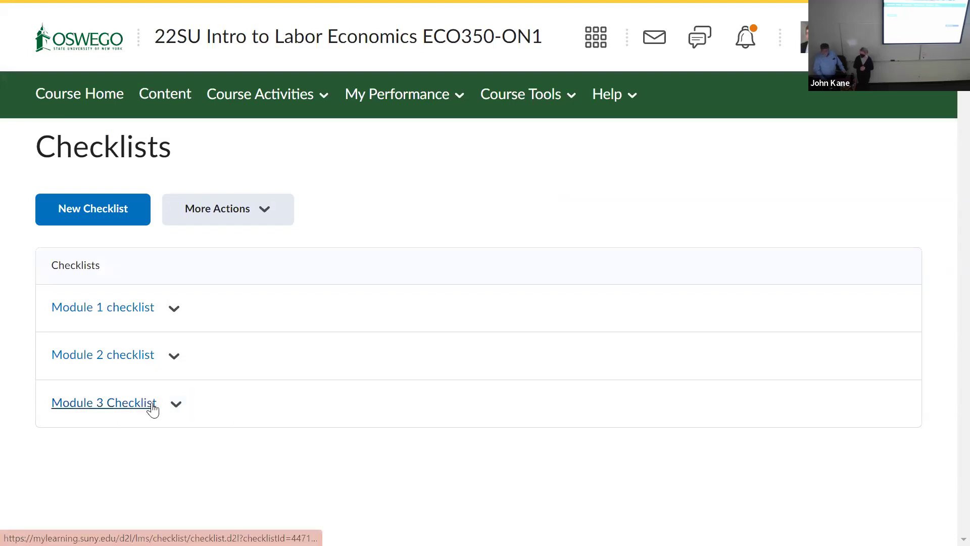
Step: Create and save a new checklist named "sample"
{"action": "left_click", "coordinate": [118, 210]}
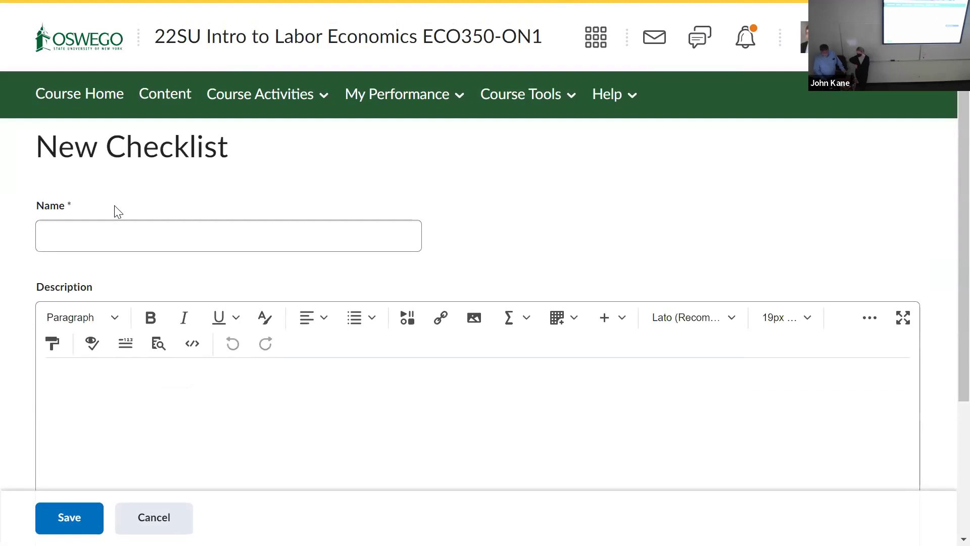
{"action": "type", "text": "sam0le"}
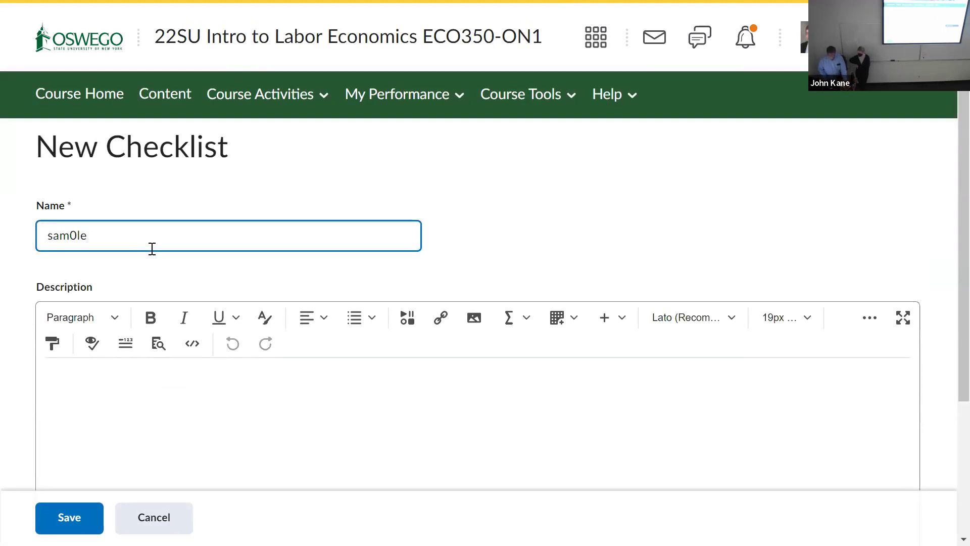
{"action": "key", "text": "BackSpace"}
{"action": "key", "text": "BackSpace"}
{"action": "key", "text": "BackSpace"}
{"action": "type", "text": "ple"}
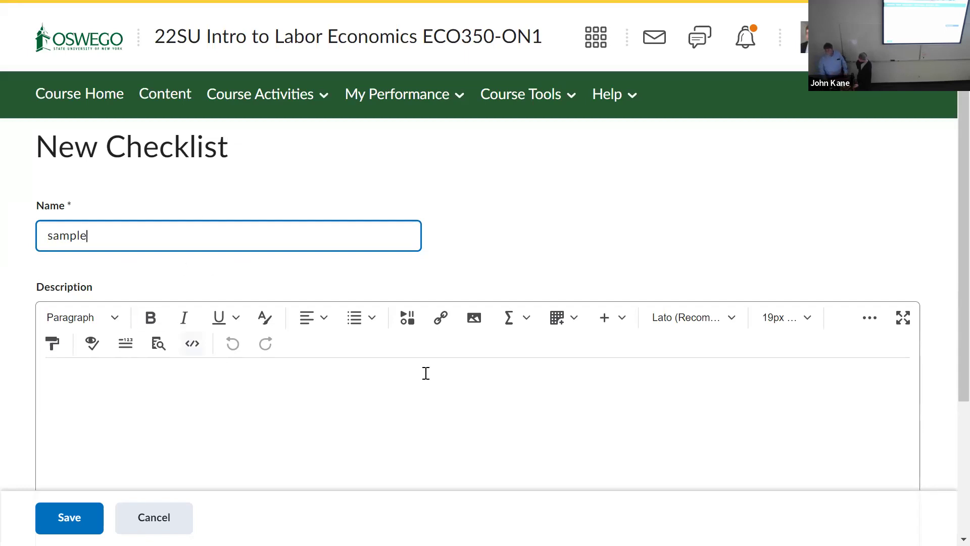
{"action": "scroll", "coordinate": [424, 373], "scroll_direction": "down", "scroll_amount": 4}
{"action": "scroll", "coordinate": [219, 268], "scroll_direction": "up", "scroll_amount": 3}
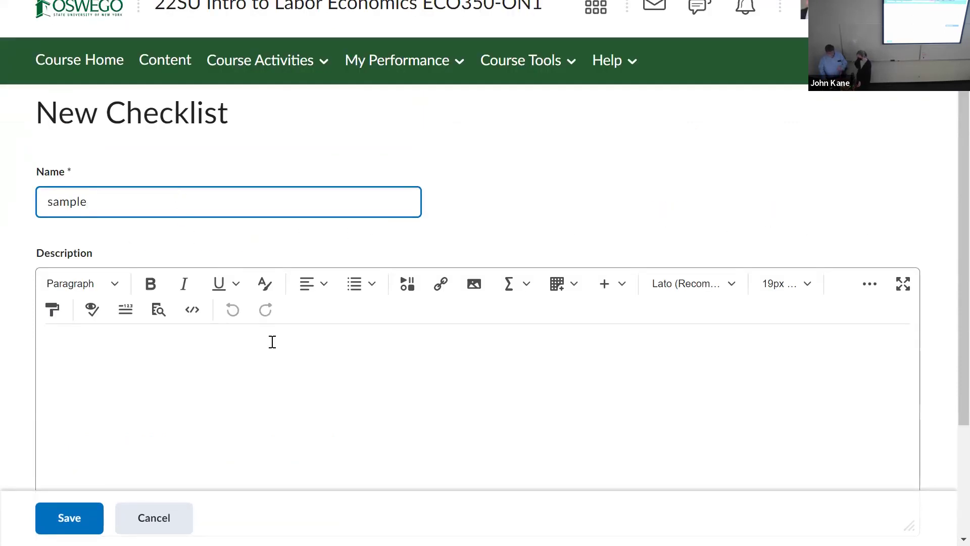
{"action": "scroll", "coordinate": [271, 348], "scroll_direction": "down", "scroll_amount": 3}
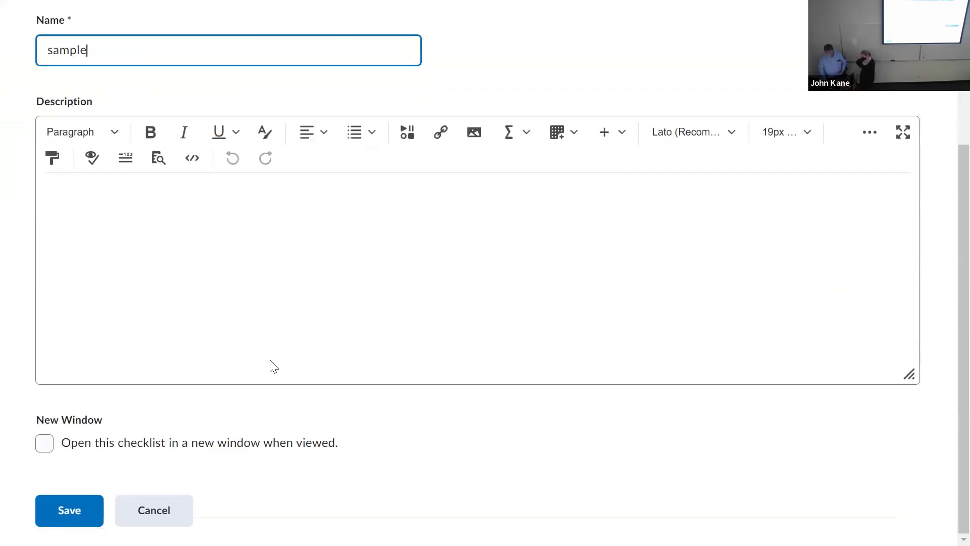
{"action": "left_click", "coordinate": [76, 512]}
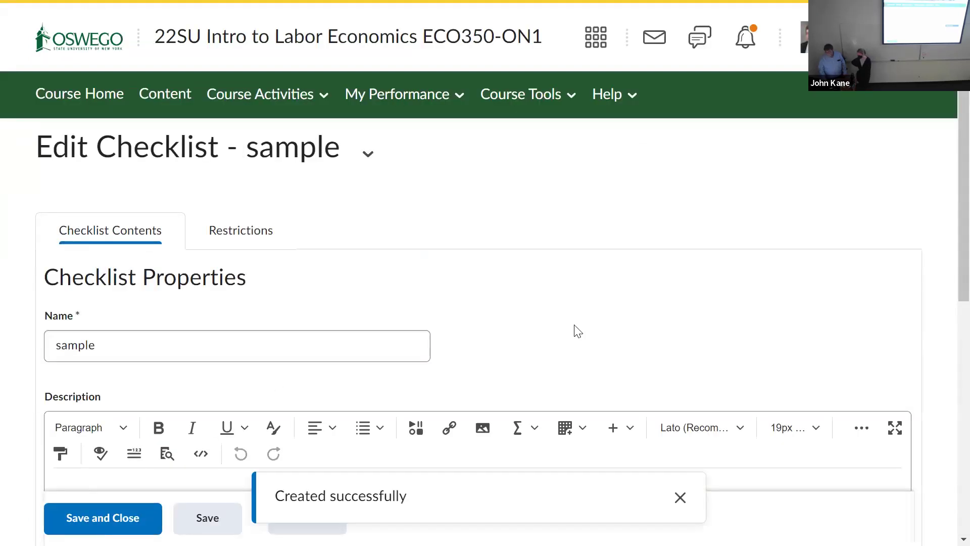
Step: Set the sample checklist to open in a new window when viewed, and add a category named "Read:"
{"action": "scroll", "coordinate": [578, 331], "scroll_direction": "down", "scroll_amount": 5}
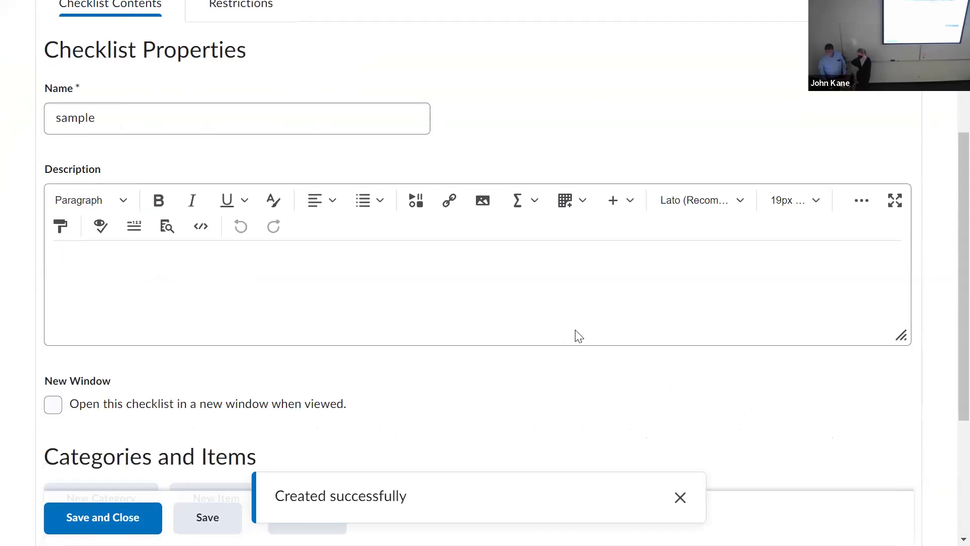
{"action": "left_click", "coordinate": [57, 412]}
{"action": "scroll", "coordinate": [577, 384], "scroll_direction": "down", "scroll_amount": 4}
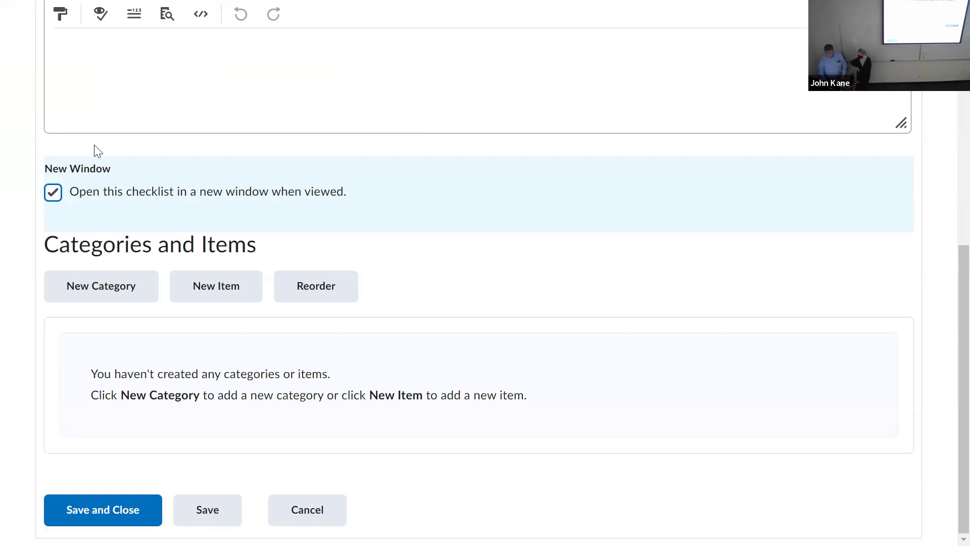
{"action": "left_click", "coordinate": [105, 286]}
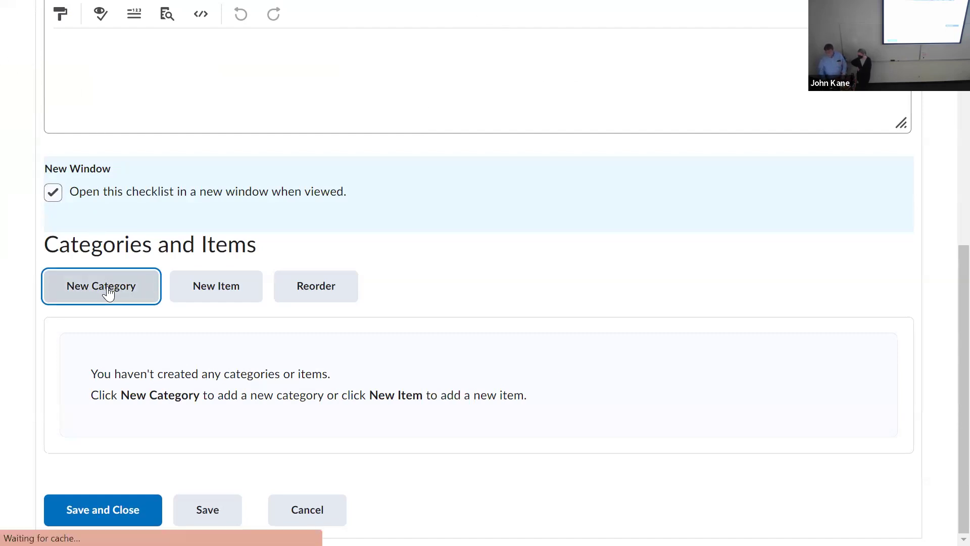
{"action": "left_click", "coordinate": [80, 228]}
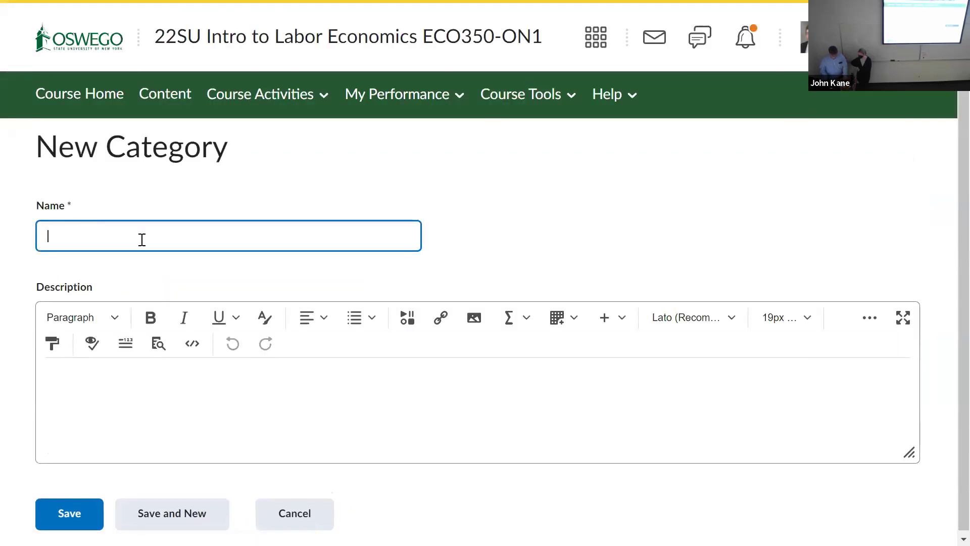
{"action": "type", "text": "Re"}
{"action": "left_click", "coordinate": [78, 514]}
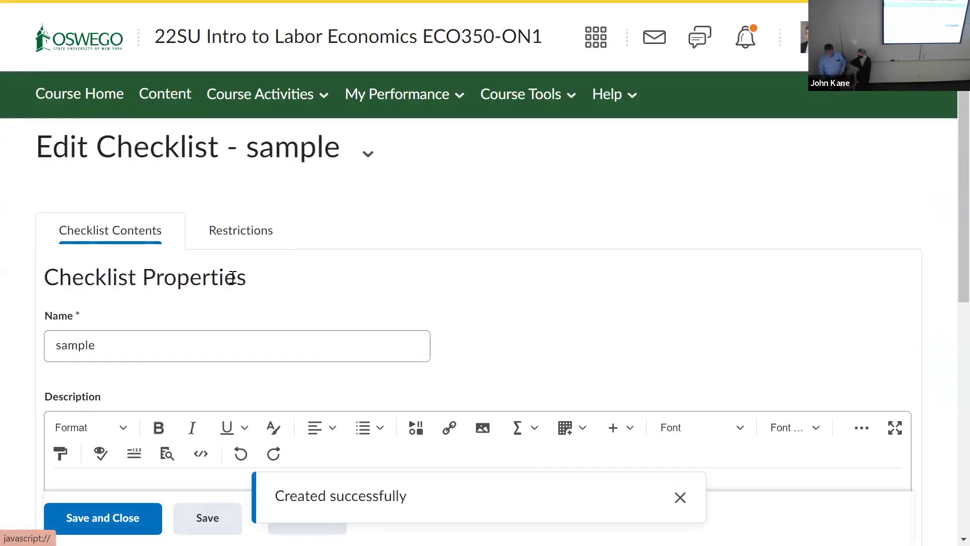
Step: Start a new checklist item in the Read: category and name it "Chapter 5 of the text"
{"action": "scroll", "coordinate": [268, 286], "scroll_direction": "down", "scroll_amount": 5}
{"action": "scroll", "coordinate": [152, 379], "scroll_direction": "down", "scroll_amount": 3}
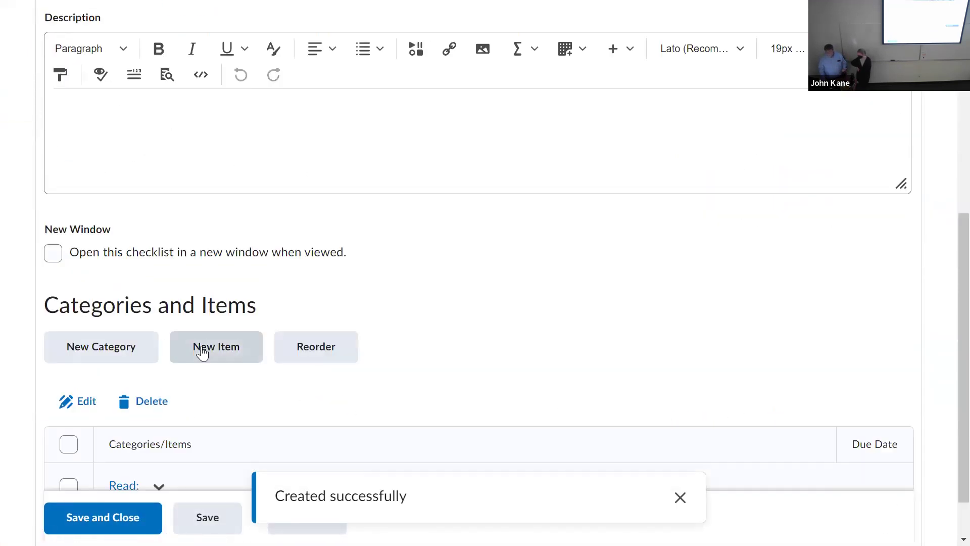
{"action": "scroll", "coordinate": [202, 414], "scroll_direction": "down", "scroll_amount": 1}
{"action": "left_click", "coordinate": [68, 429]}
{"action": "left_click", "coordinate": [219, 293]}
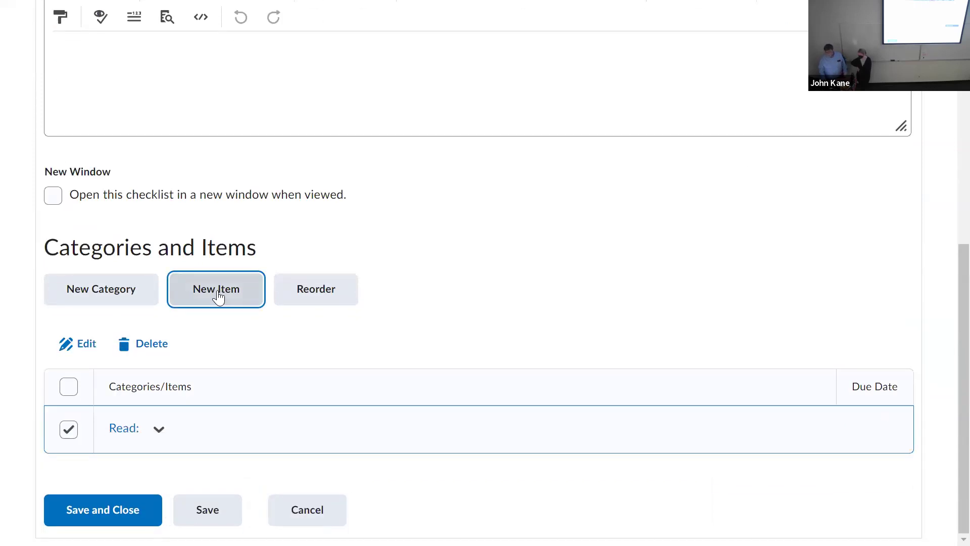
{"action": "left_click", "coordinate": [119, 327]}
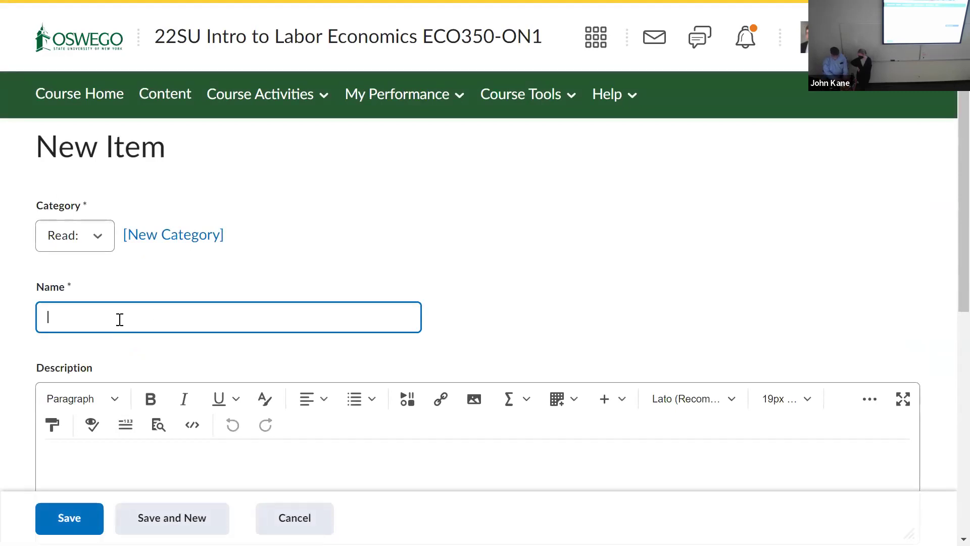
{"action": "type", "text": "Chapter 5 of the text"}
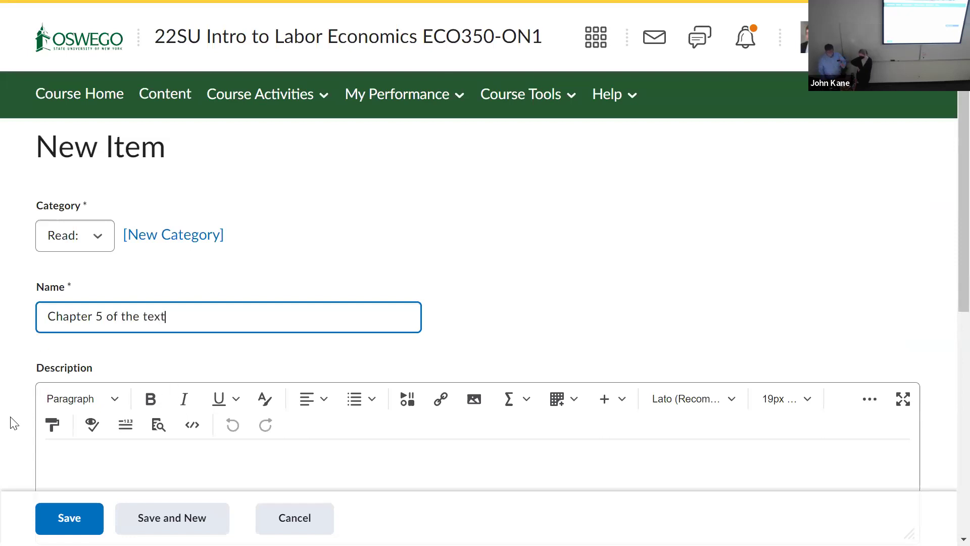
Step: Enable the item's due date of 7/6/2022 1:52 PM and its calendar display, saving the item and the checklist
{"action": "scroll", "coordinate": [15, 383], "scroll_direction": "down", "scroll_amount": 2}
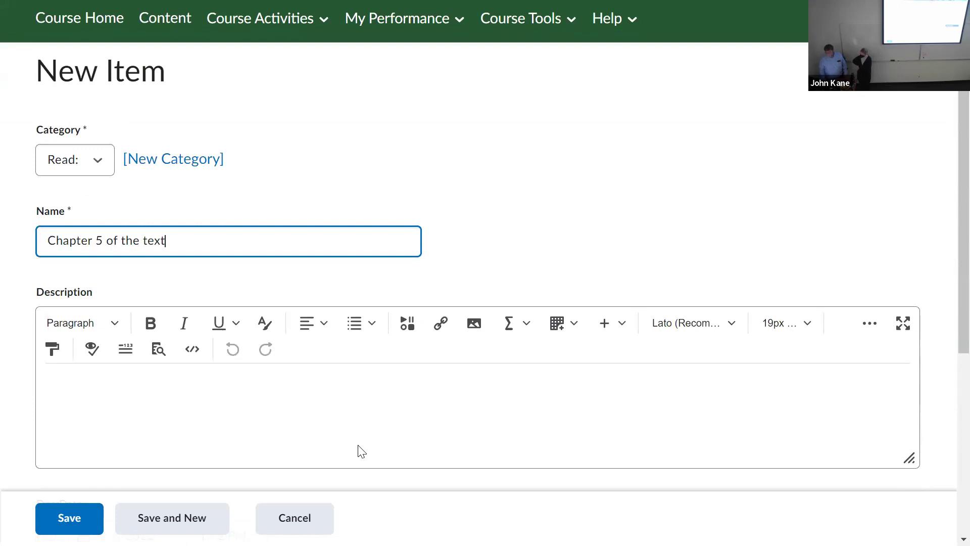
{"action": "scroll", "coordinate": [359, 450], "scroll_direction": "down", "scroll_amount": 5}
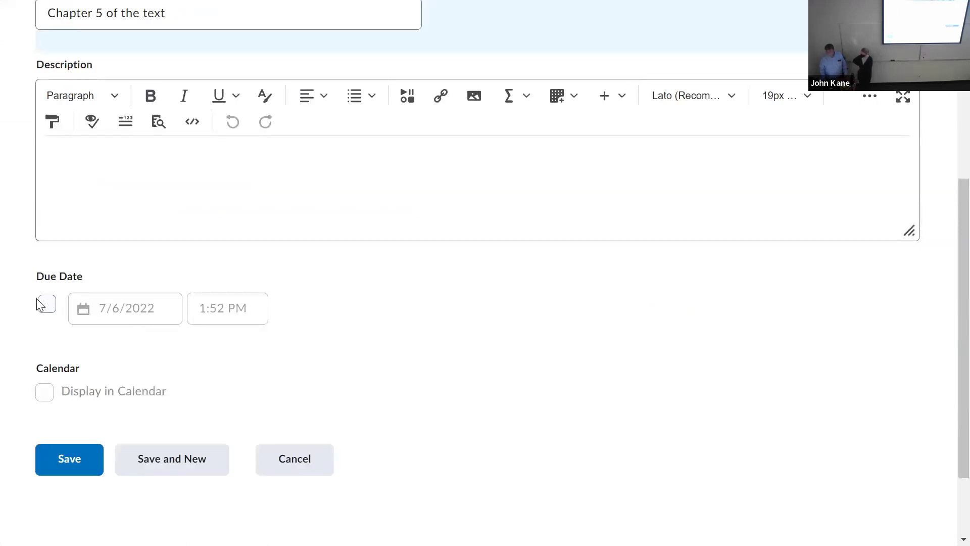
{"action": "left_click", "coordinate": [47, 303]}
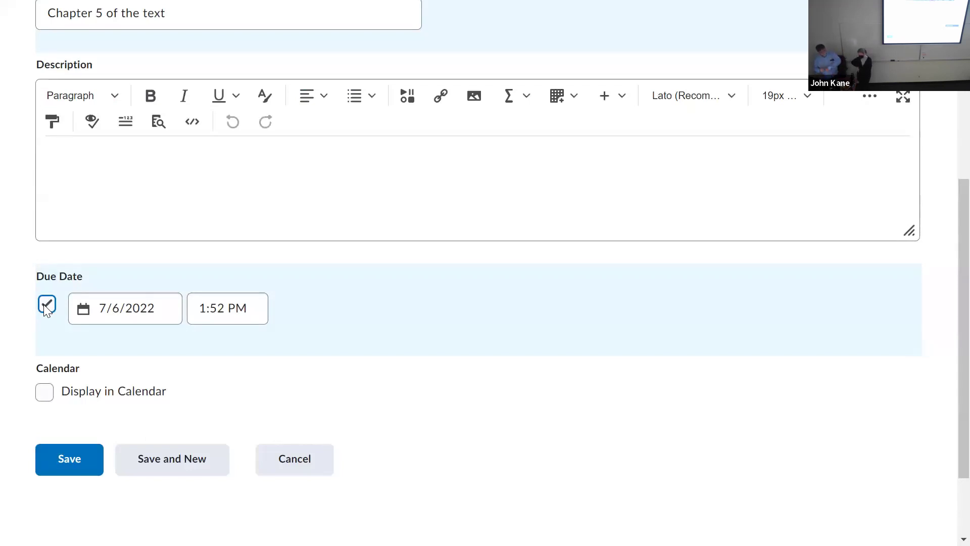
{"action": "key", "text": "Tab"}
{"action": "key", "text": "Tab"}
{"action": "left_click", "coordinate": [157, 327]}
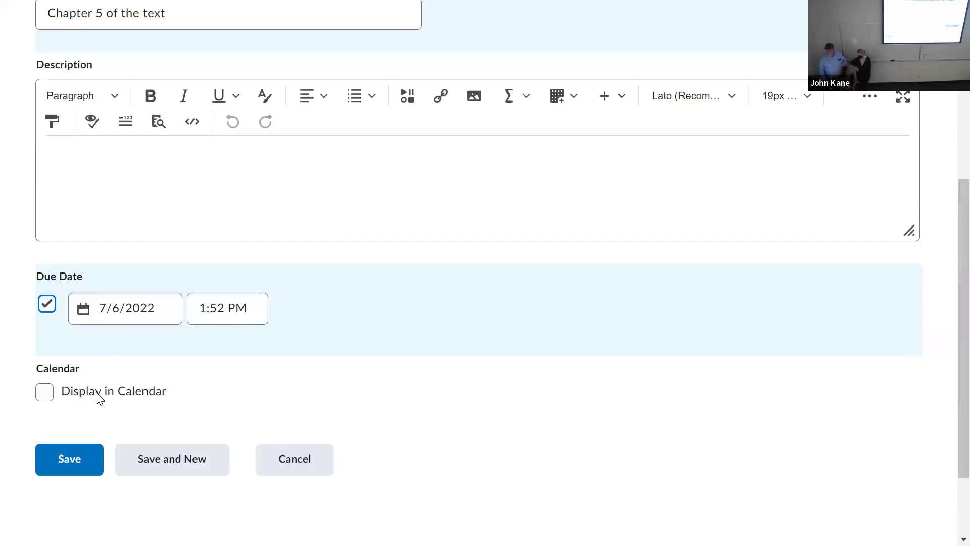
{"action": "left_click", "coordinate": [45, 393]}
{"action": "left_click", "coordinate": [57, 458]}
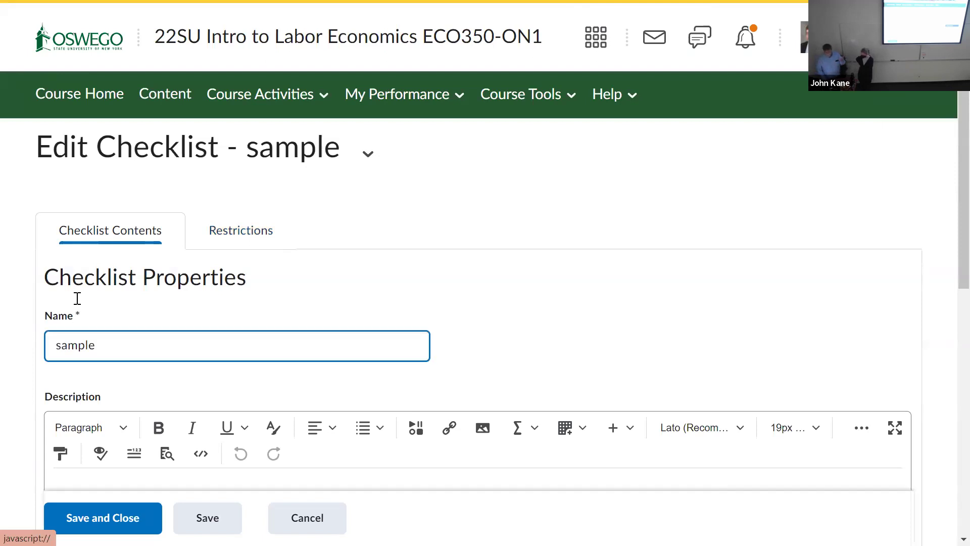
{"action": "scroll", "coordinate": [316, 273], "scroll_direction": "down", "scroll_amount": 3}
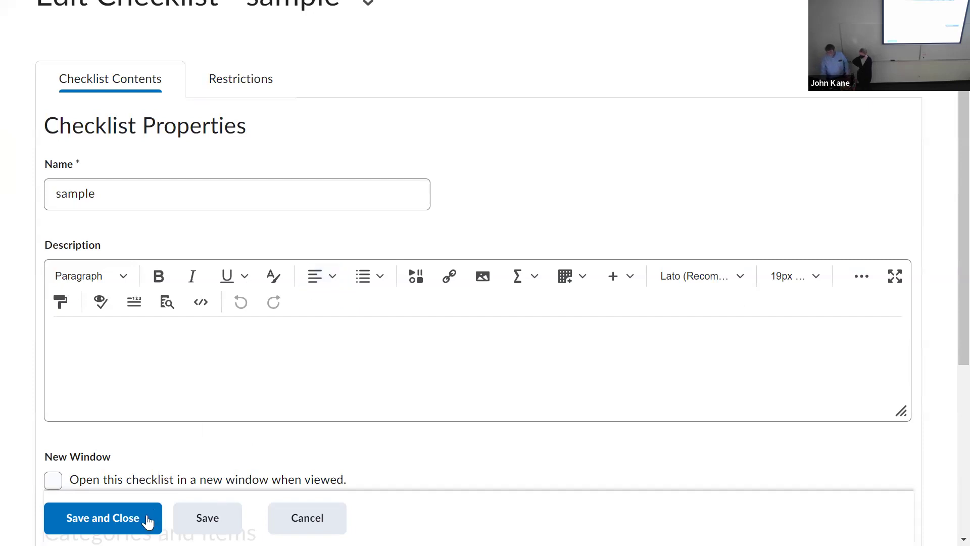
{"action": "left_click", "coordinate": [112, 517]}
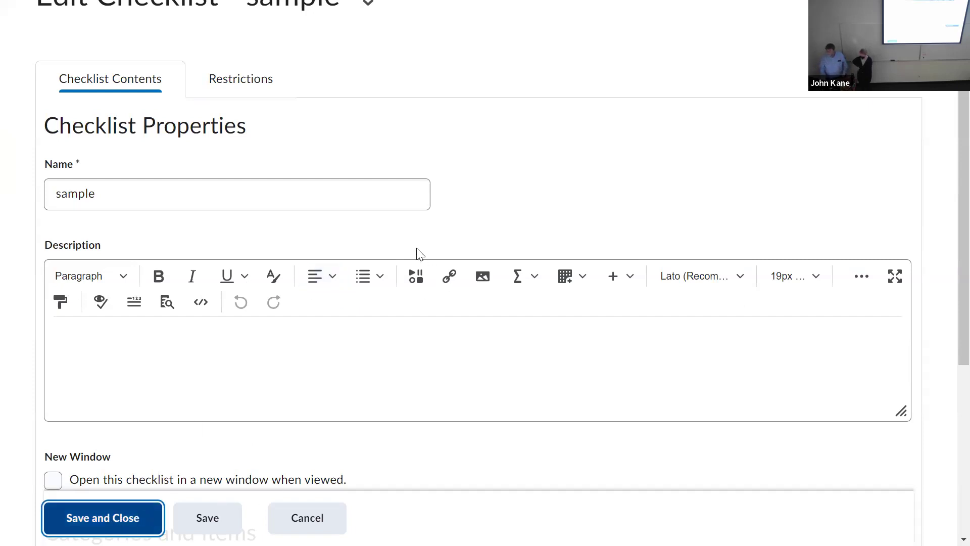
Step: Return to the course content and add the existing "sample" checklist to the demo module
{"action": "left_click", "coordinate": [174, 96]}
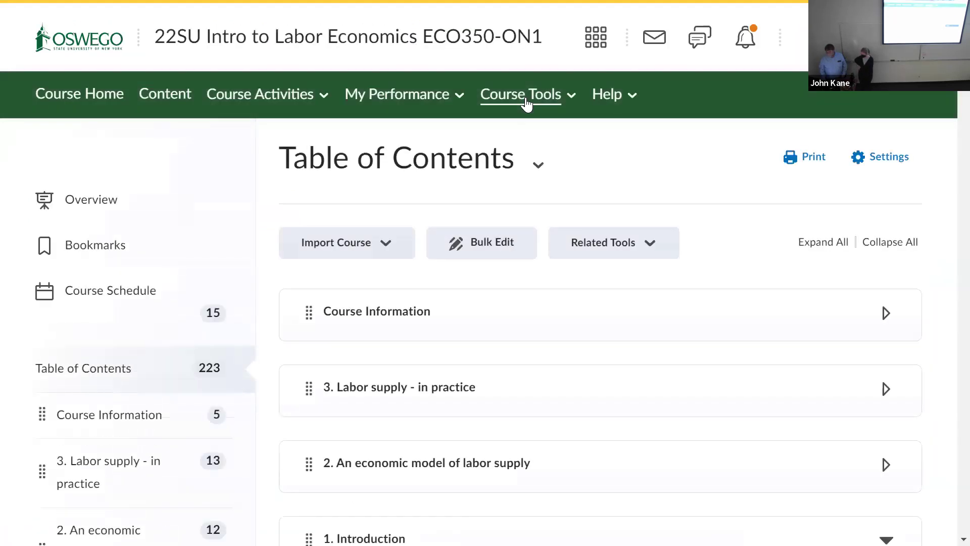
{"action": "scroll", "coordinate": [507, 323], "scroll_direction": "down", "scroll_amount": 15}
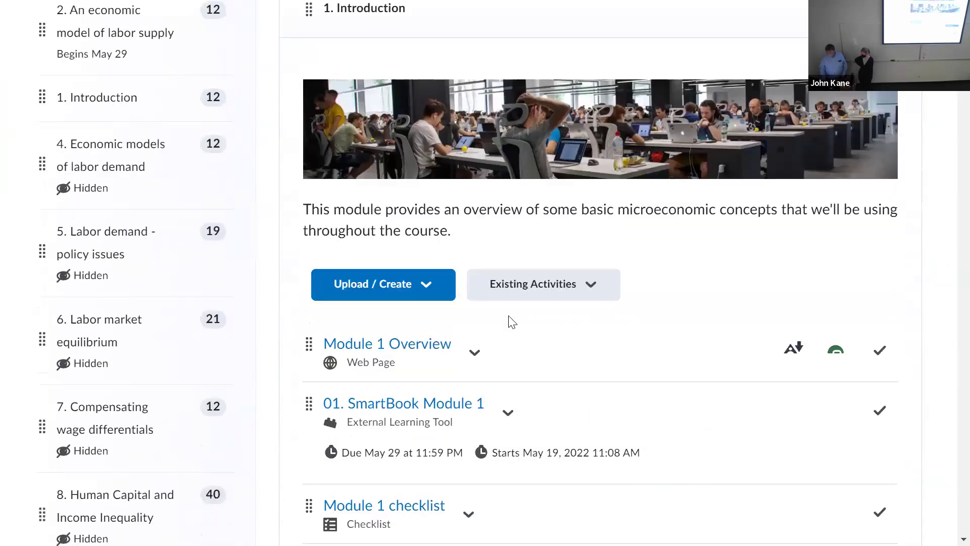
{"action": "scroll", "coordinate": [509, 323], "scroll_direction": "down", "scroll_amount": 10}
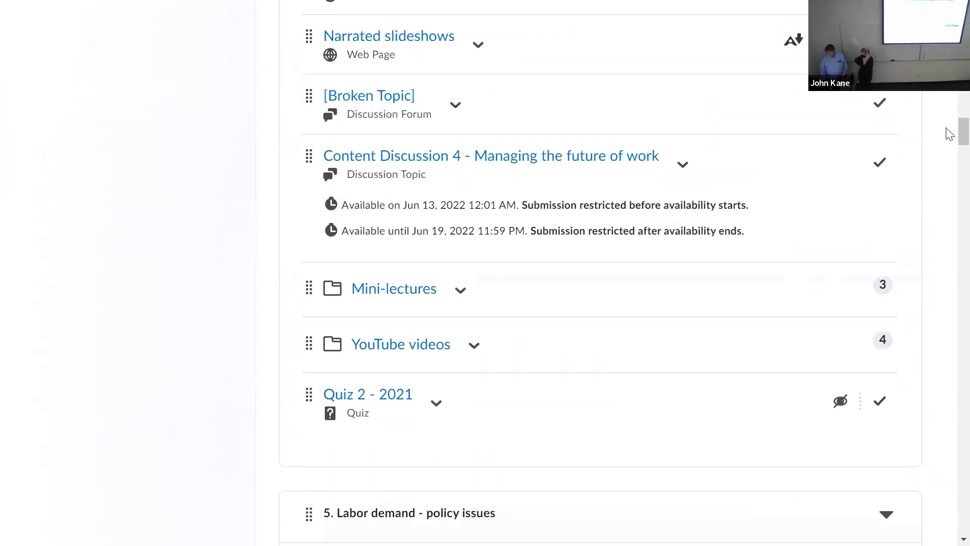
{"action": "left_click_drag", "start_coordinate": [948, 134], "coordinate": [949, 543]}
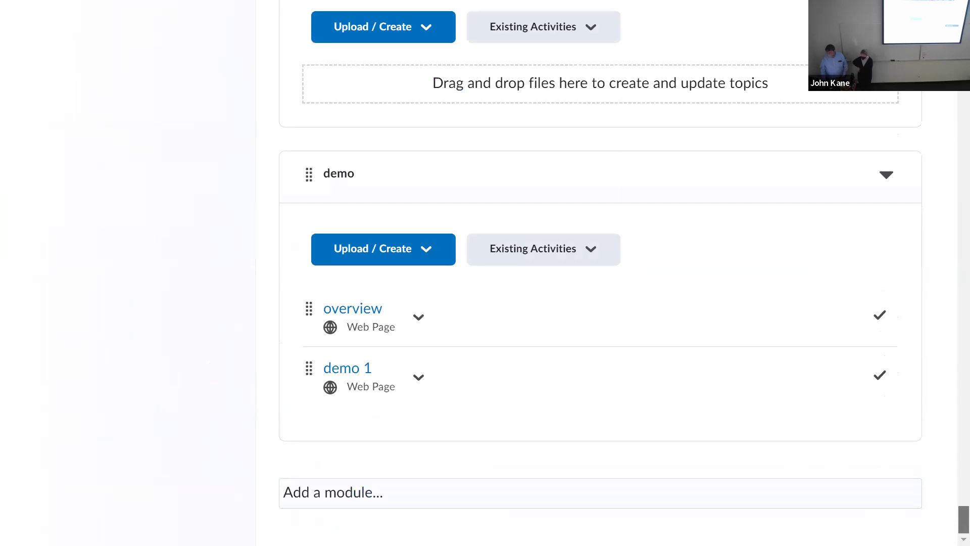
{"action": "left_click", "coordinate": [560, 253]}
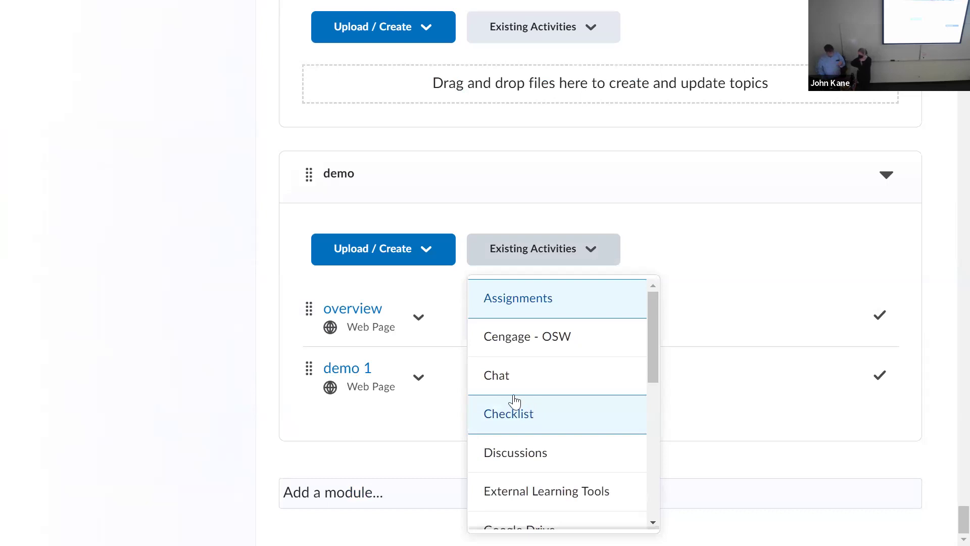
{"action": "left_click", "coordinate": [538, 424]}
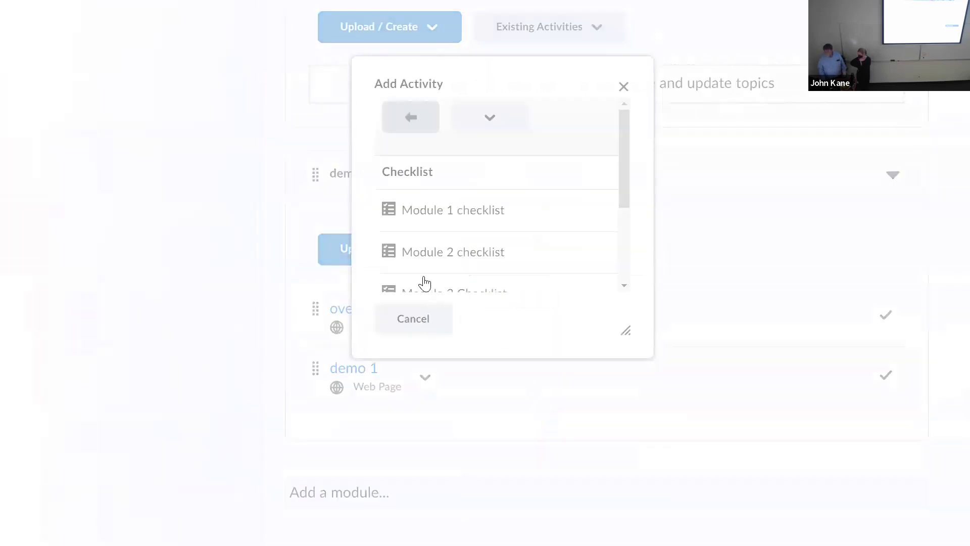
{"action": "left_click", "coordinate": [336, 328]}
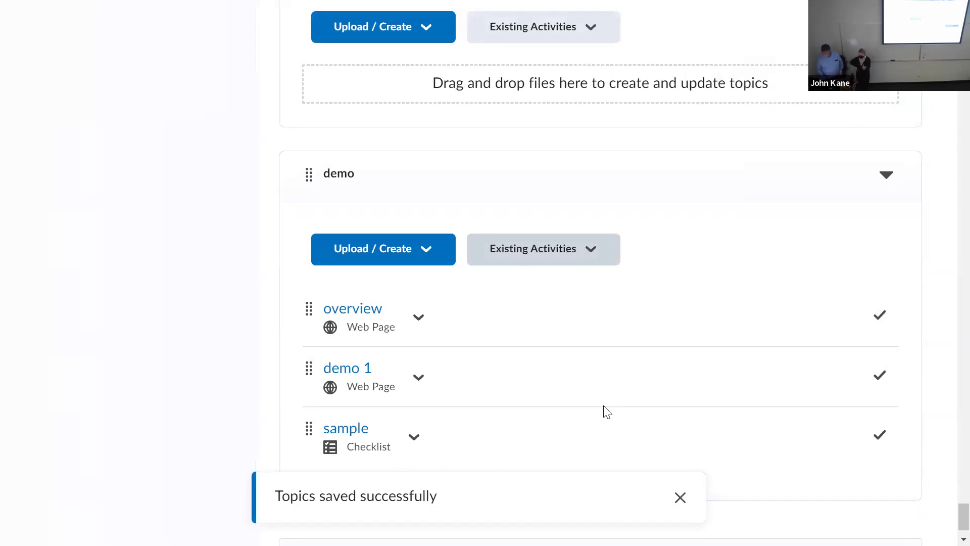
{"action": "left_click", "coordinate": [690, 512]}
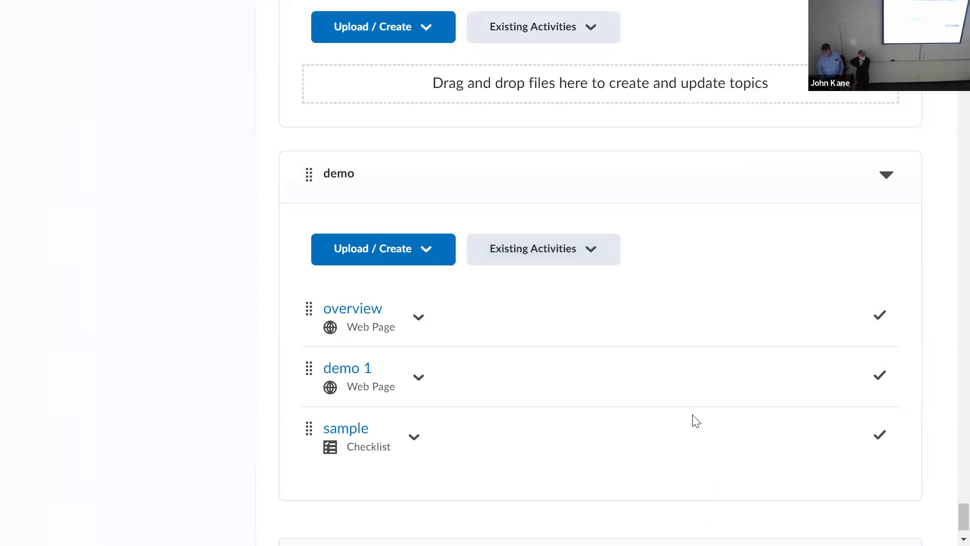
{"action": "scroll", "coordinate": [266, 126], "scroll_direction": "down", "scroll_amount": 1}
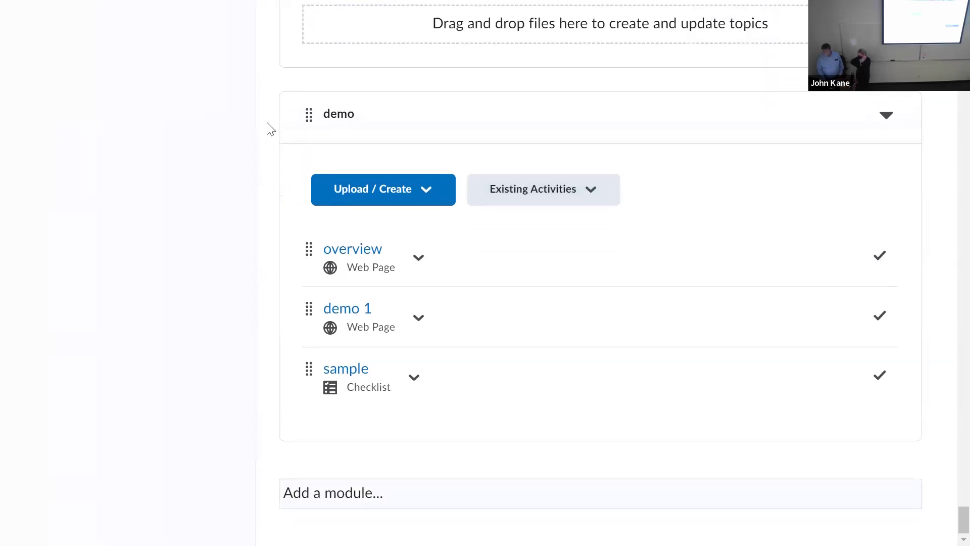
Step: Show the account options that include viewing the course as OSW - Student (Non-Cascading)
{"action": "scroll", "coordinate": [451, 272], "scroll_direction": "up", "scroll_amount": 15}
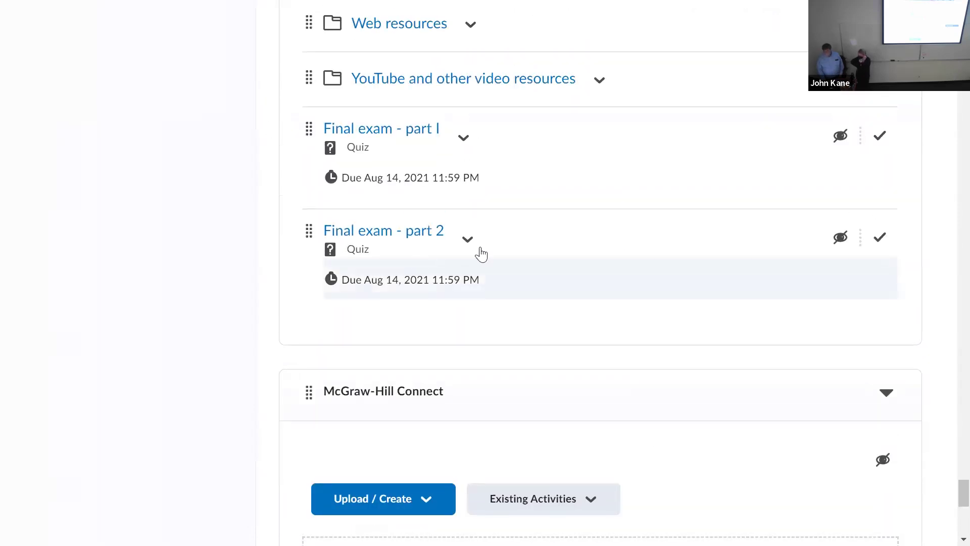
{"action": "scroll", "coordinate": [778, 178], "scroll_direction": "up", "scroll_amount": 20}
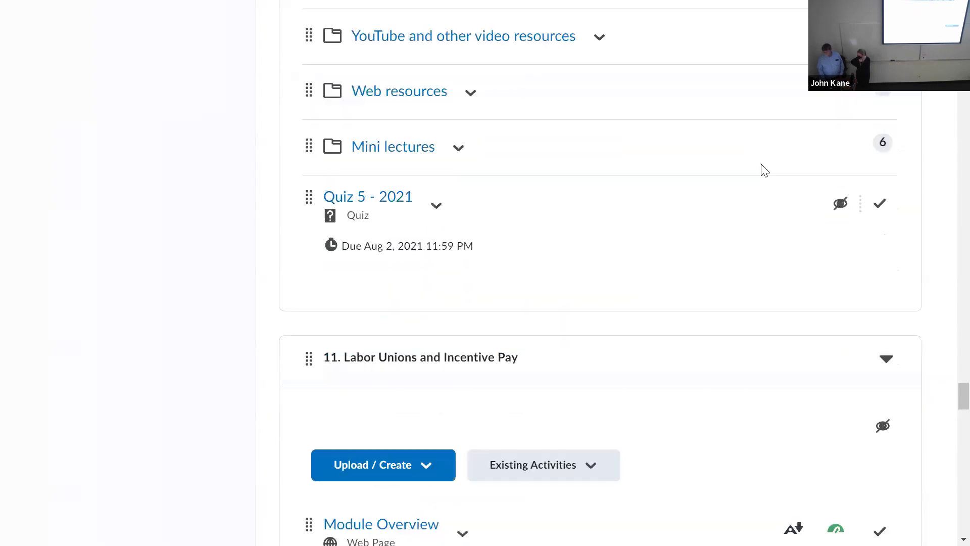
{"action": "scroll", "coordinate": [765, 172], "scroll_direction": "up", "scroll_amount": 15}
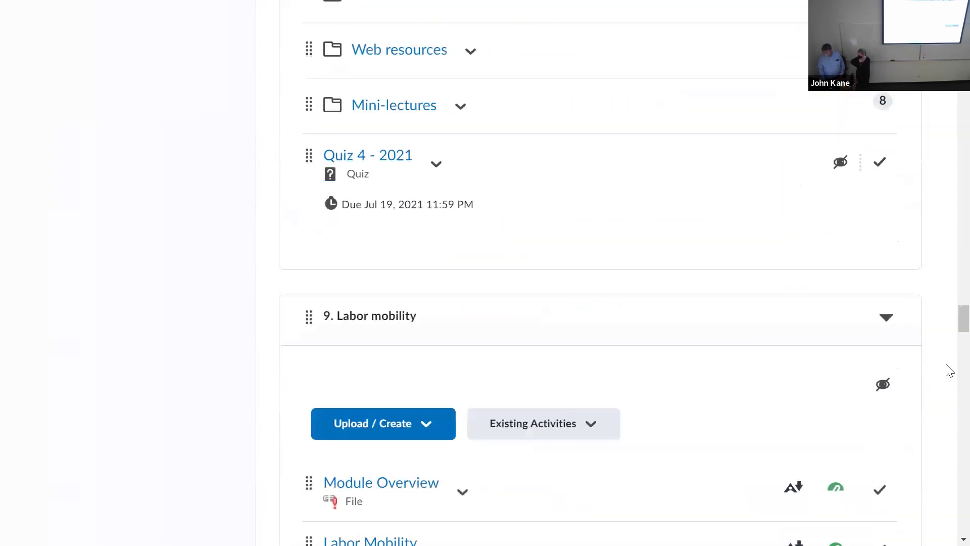
{"action": "scroll", "coordinate": [948, 319], "scroll_direction": "up", "scroll_amount": 2}
{"action": "left_click_drag", "start_coordinate": [963, 313], "coordinate": [963, 20]}
{"action": "left_click", "coordinate": [811, 36]}
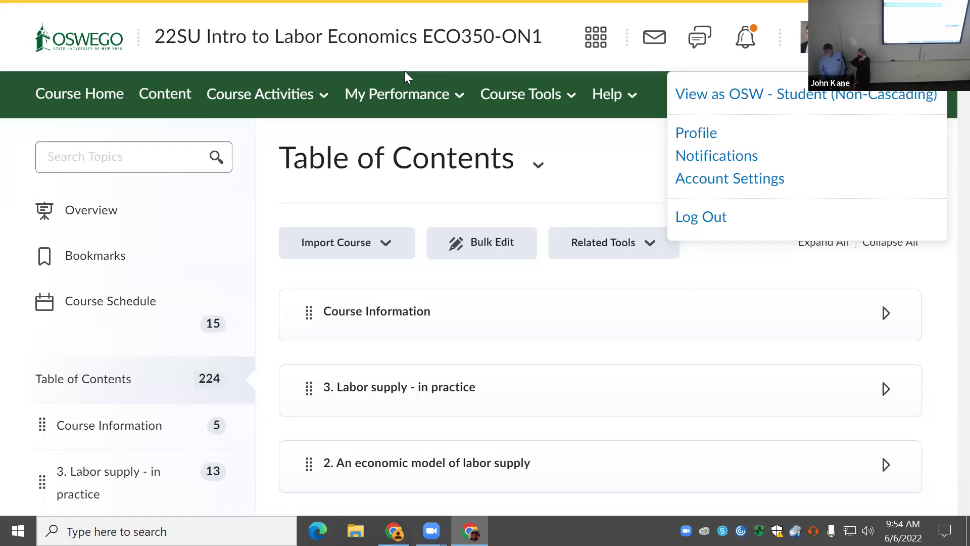
Step: Return to the Table of Contents and review the topics listed in the 1. Introduction module
{"action": "left_click", "coordinate": [160, 101]}
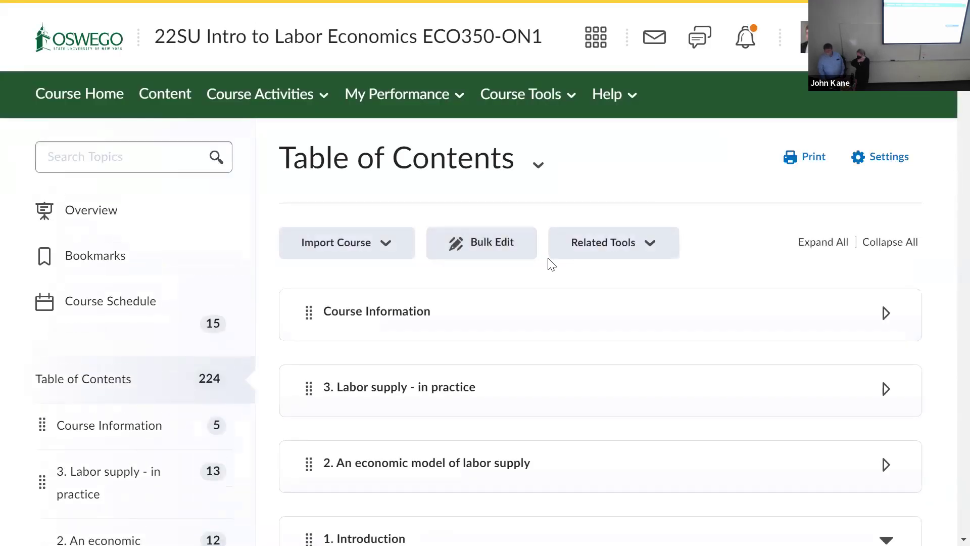
{"action": "scroll", "coordinate": [531, 262], "scroll_direction": "down", "scroll_amount": 6}
{"action": "scroll", "coordinate": [431, 256], "scroll_direction": "down", "scroll_amount": 9}
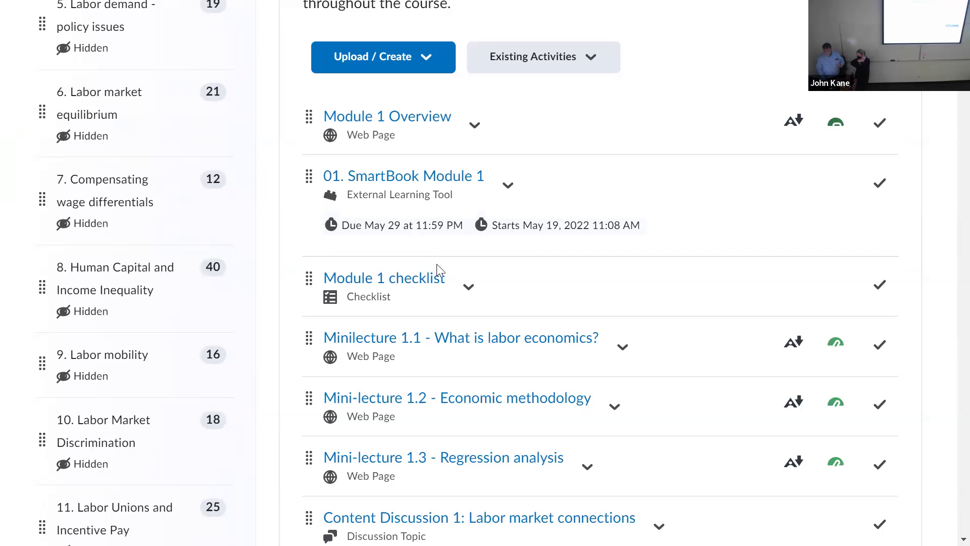
{"action": "scroll", "coordinate": [437, 264], "scroll_direction": "down", "scroll_amount": 5}
{"action": "scroll", "coordinate": [455, 255], "scroll_direction": "up", "scroll_amount": 7}
{"action": "scroll", "coordinate": [5, 268], "scroll_direction": "up", "scroll_amount": 6}
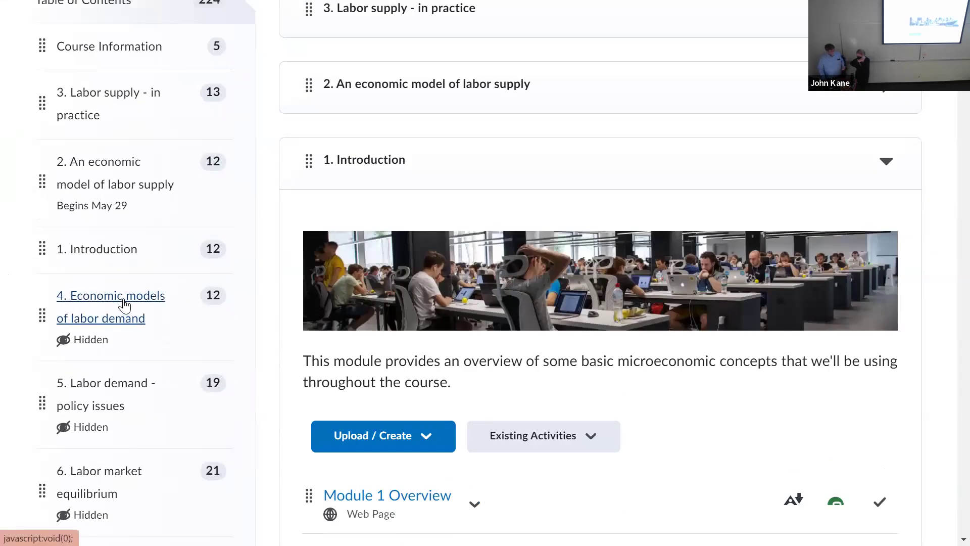
Step: Open the module "4. Economic models of labor demand" and look through its topics, sub-modules and quiz
{"action": "left_click", "coordinate": [122, 303]}
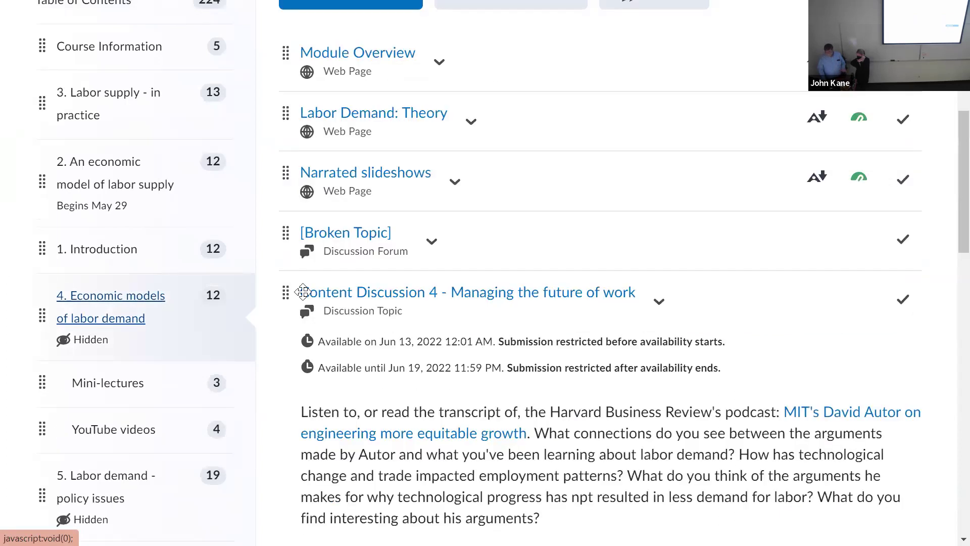
{"action": "scroll", "coordinate": [531, 311], "scroll_direction": "down", "scroll_amount": 1}
{"action": "scroll", "coordinate": [530, 310], "scroll_direction": "down", "scroll_amount": 8}
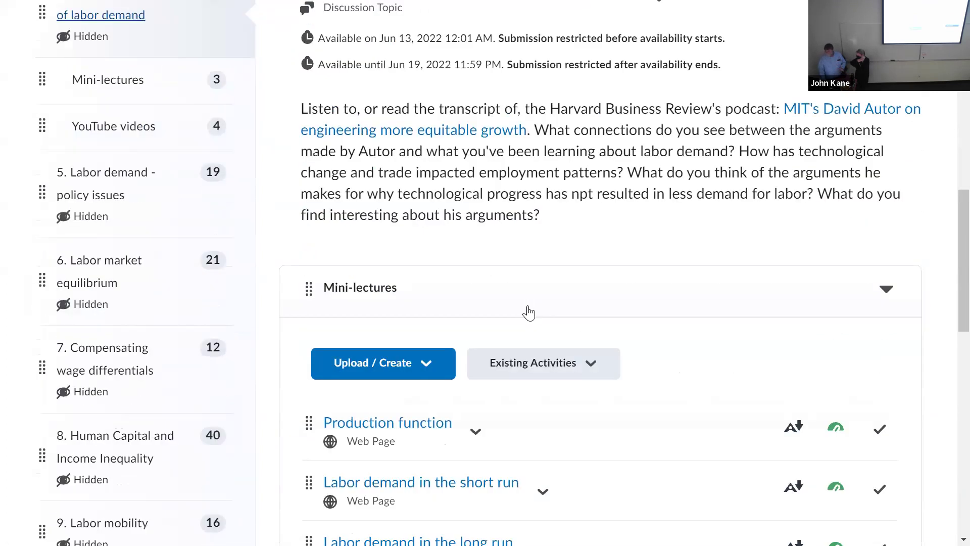
{"action": "scroll", "coordinate": [510, 303], "scroll_direction": "down", "scroll_amount": 8}
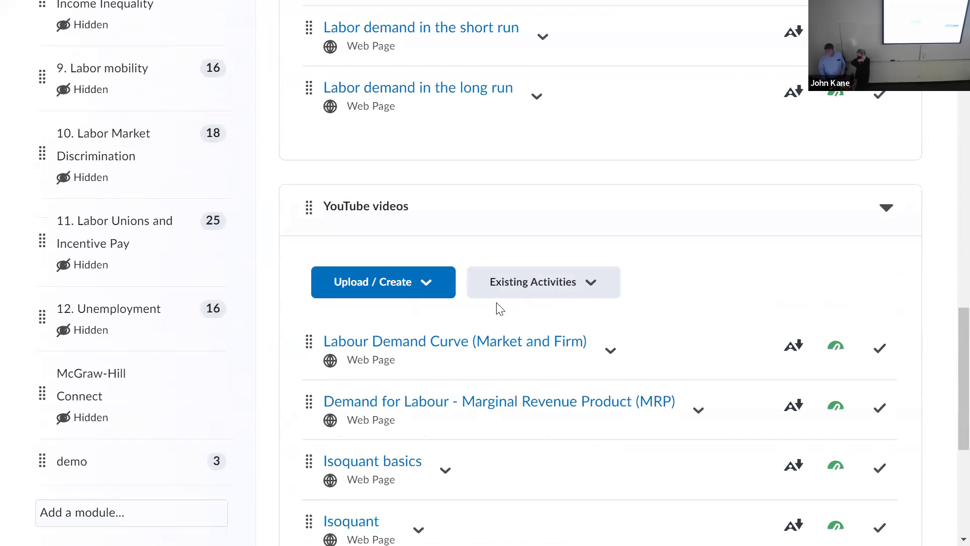
{"action": "scroll", "coordinate": [445, 304], "scroll_direction": "down", "scroll_amount": 2}
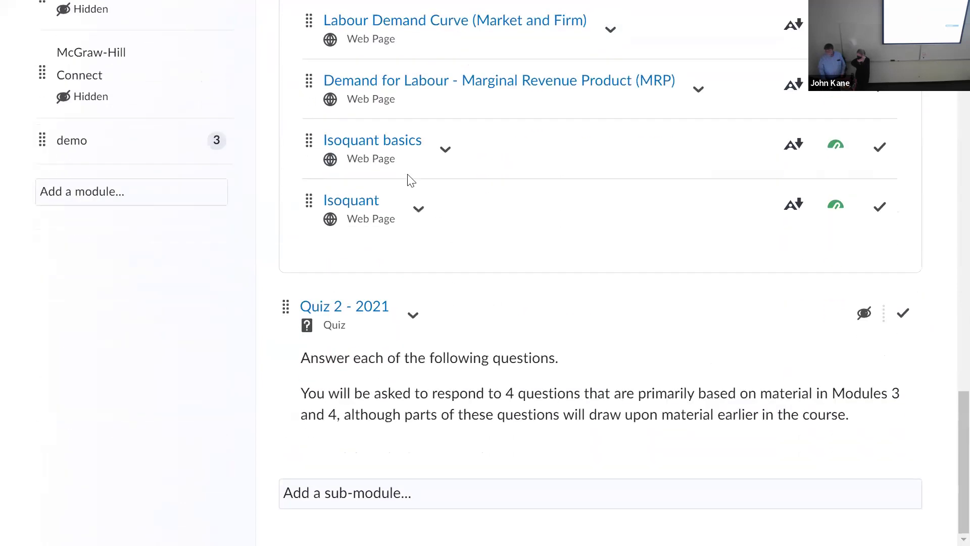
Step: View the Isoquant basics page from the YouTube videos sub-module, including its activity details
{"action": "left_click", "coordinate": [387, 141]}
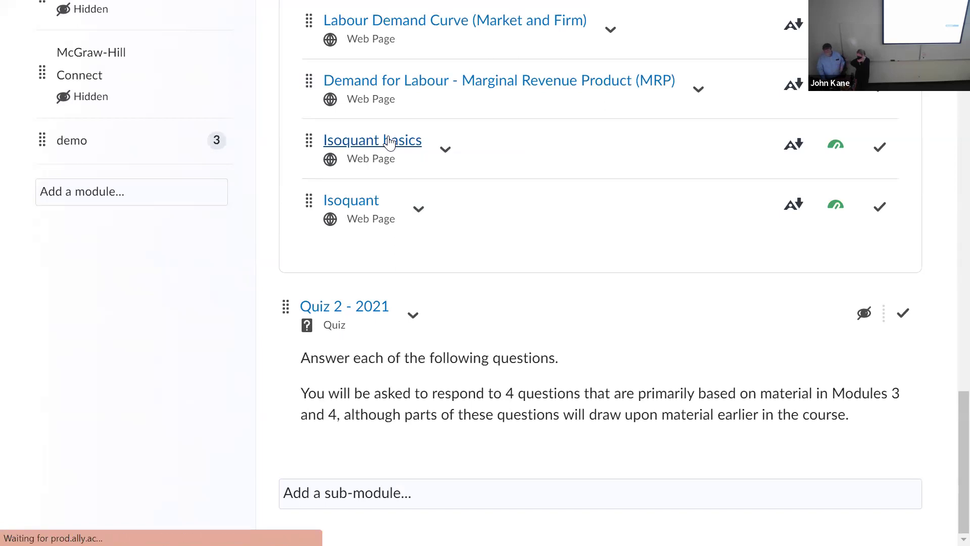
{"action": "scroll", "coordinate": [561, 308], "scroll_direction": "down", "scroll_amount": 3}
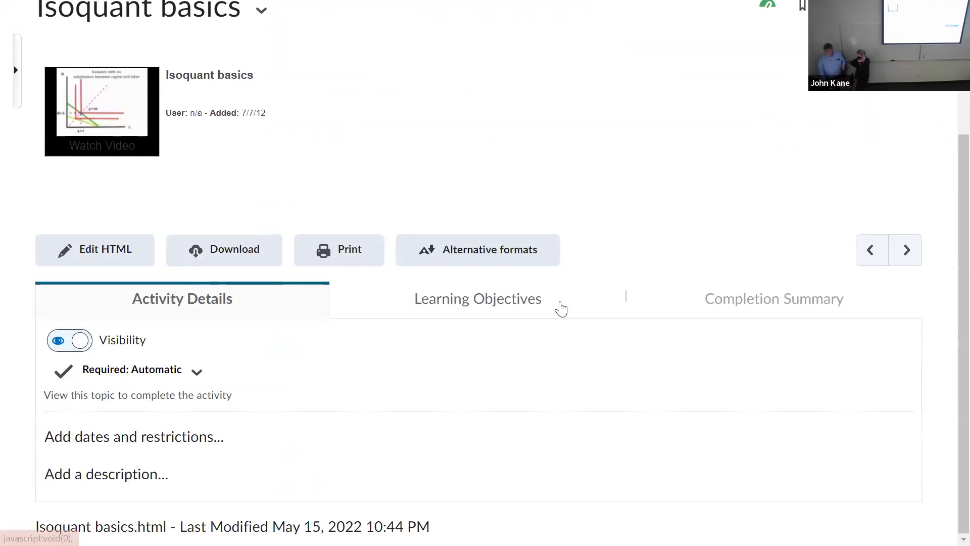
{"action": "scroll", "coordinate": [561, 308], "scroll_direction": "up", "scroll_amount": 3}
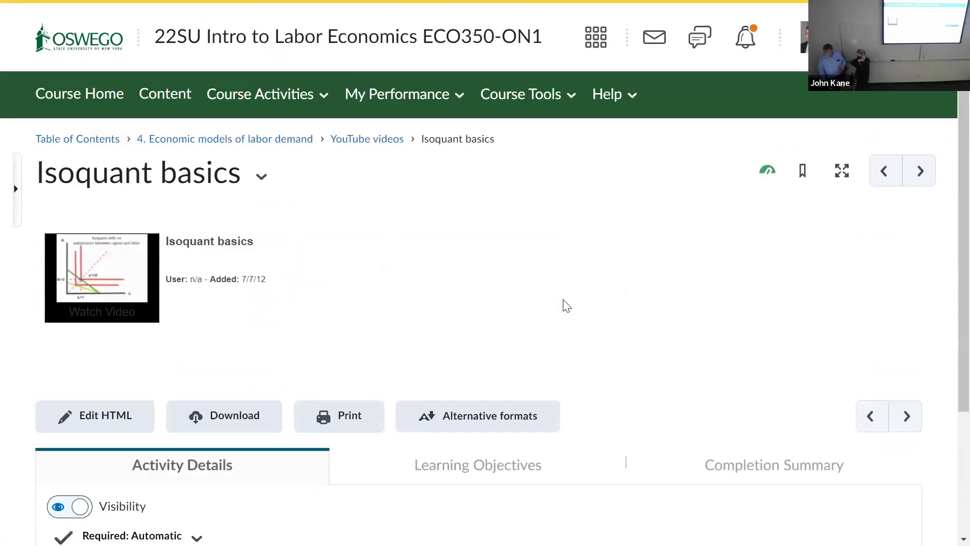
Step: Return to the course content and open the Mini-lectures sub-module of the labor demand module
{"action": "left_click", "coordinate": [168, 91]}
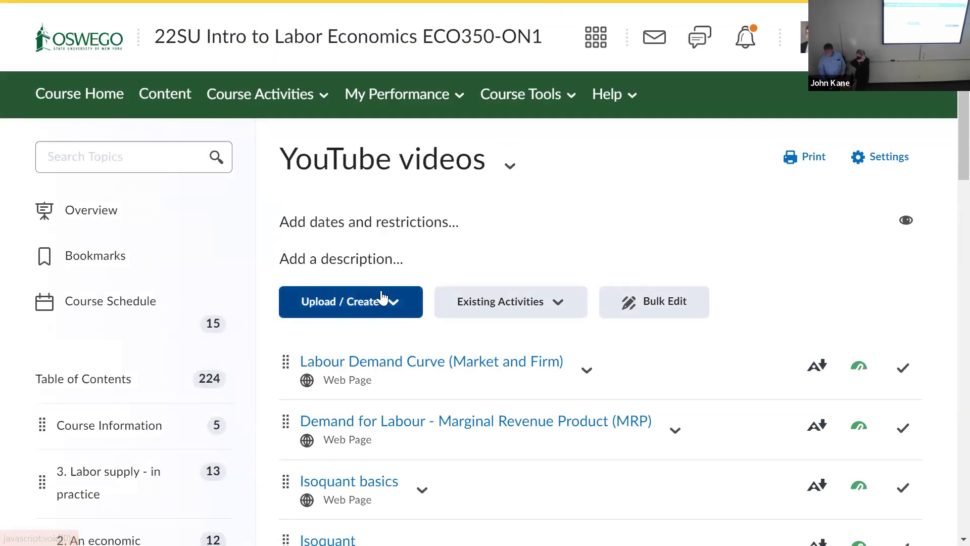
{"action": "scroll", "coordinate": [386, 301], "scroll_direction": "down", "scroll_amount": 6}
{"action": "scroll", "coordinate": [303, 294], "scroll_direction": "down", "scroll_amount": 5}
{"action": "scroll", "coordinate": [101, 252], "scroll_direction": "up", "scroll_amount": 2}
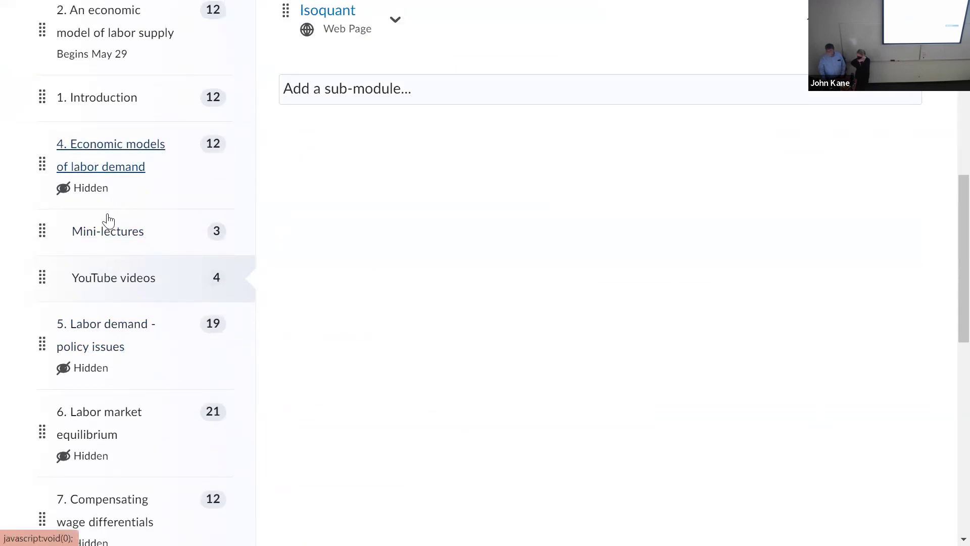
{"action": "left_click", "coordinate": [110, 231]}
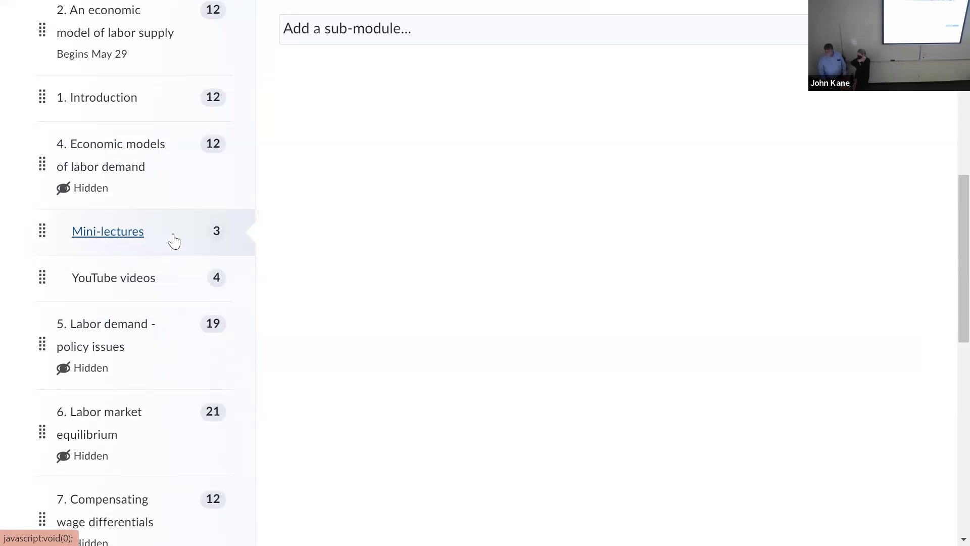
{"action": "scroll", "coordinate": [272, 252], "scroll_direction": "up", "scroll_amount": 3}
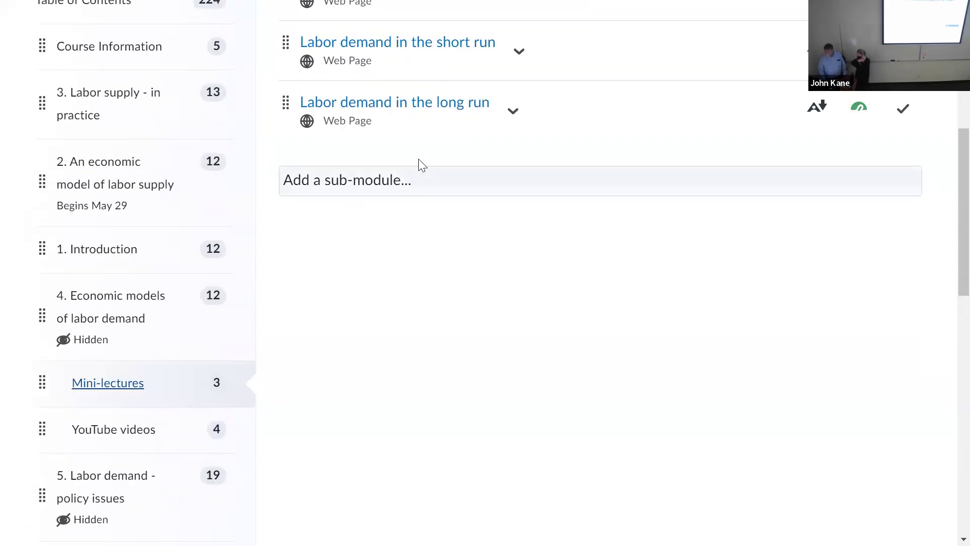
{"action": "scroll", "coordinate": [419, 164], "scroll_direction": "up", "scroll_amount": 4}
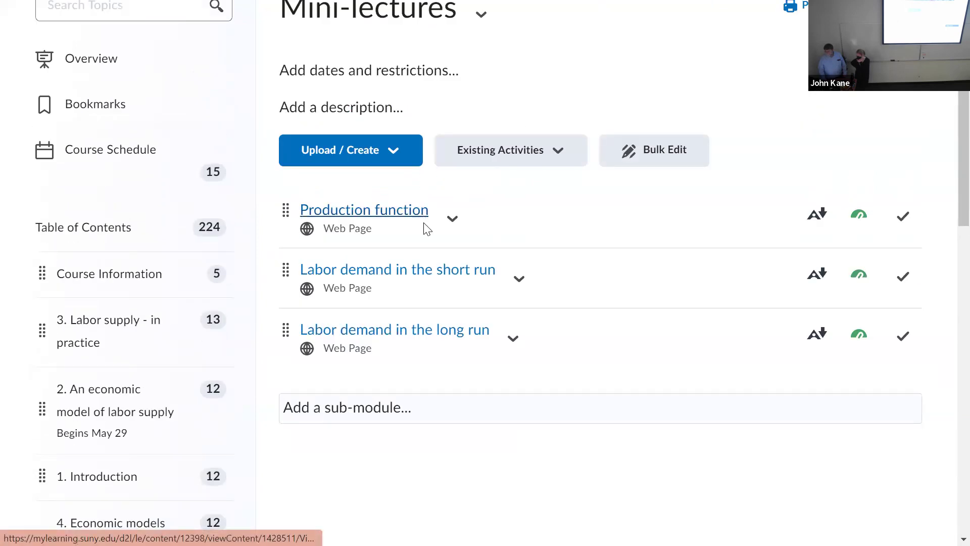
Step: Open the Production function page for HTML editing and try to set all of its text to 19px (Default)
{"action": "left_click", "coordinate": [452, 219]}
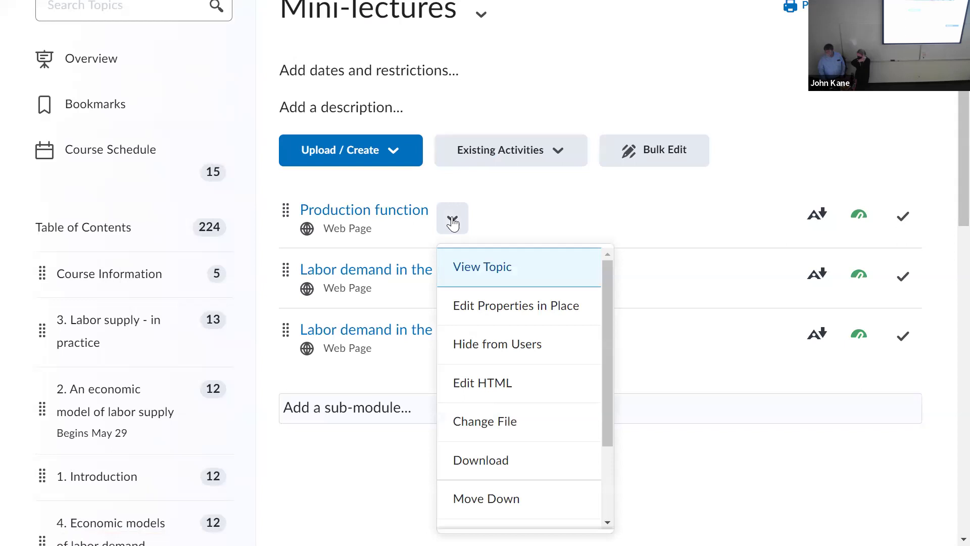
{"action": "left_click", "coordinate": [532, 386]}
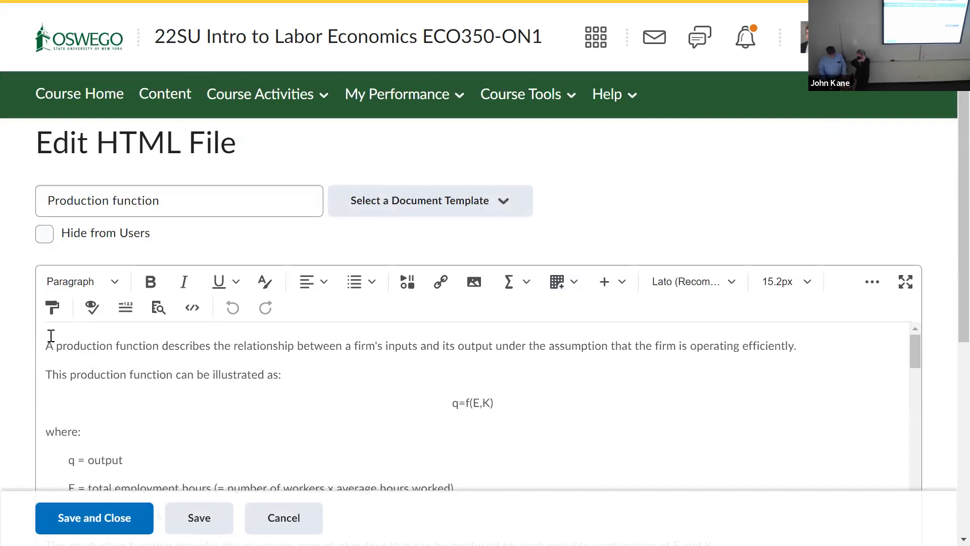
{"action": "key", "text": "ctrl+a"}
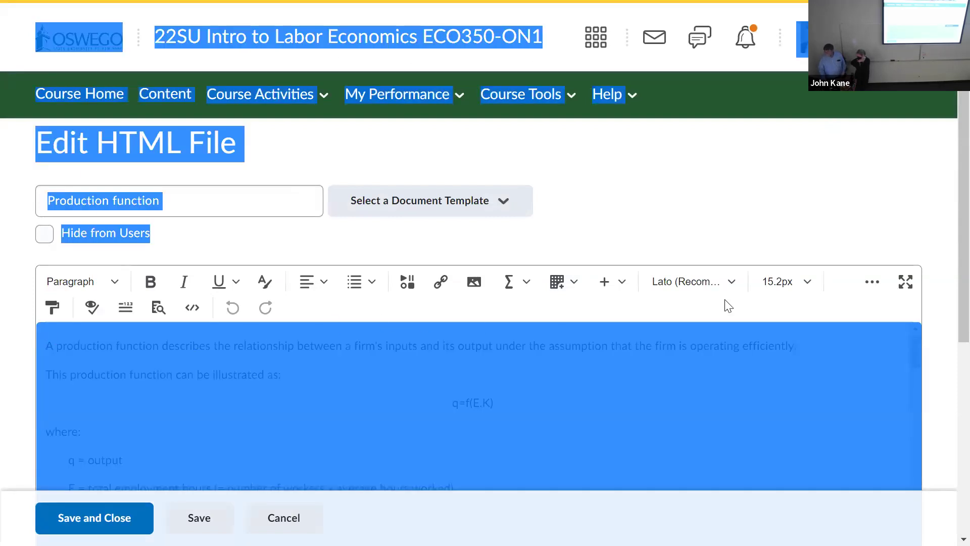
{"action": "left_click", "coordinate": [808, 288]}
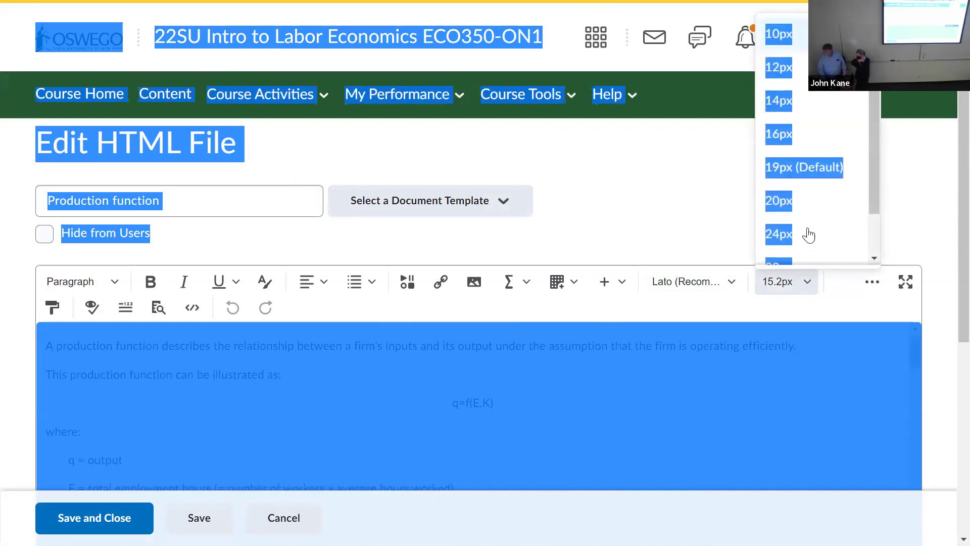
{"action": "left_click", "coordinate": [801, 168]}
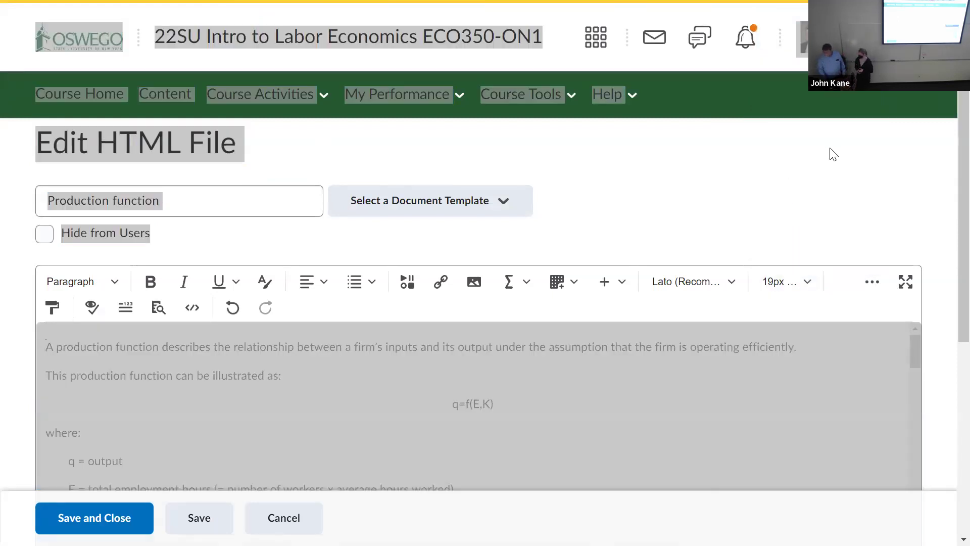
{"action": "left_click", "coordinate": [570, 429]}
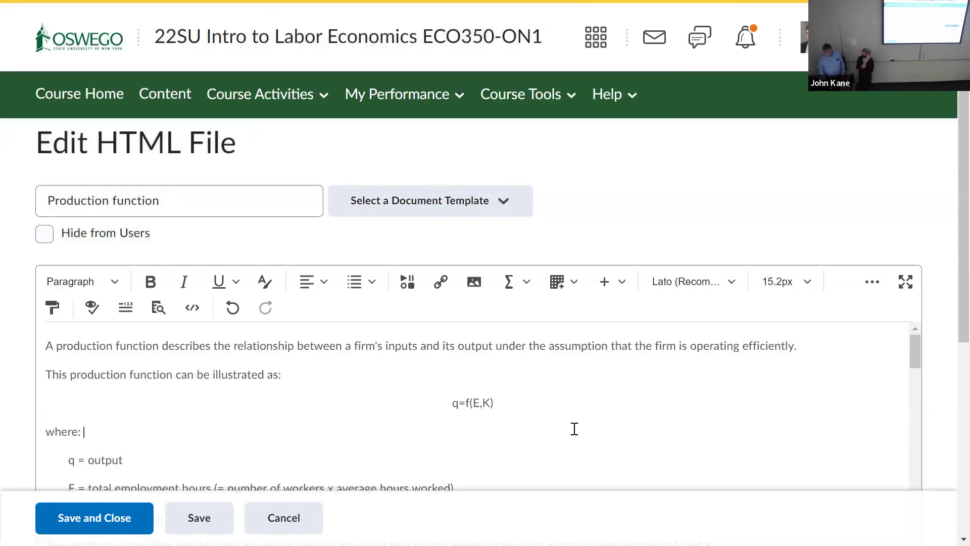
{"action": "scroll", "coordinate": [581, 427], "scroll_direction": "down", "scroll_amount": 15}
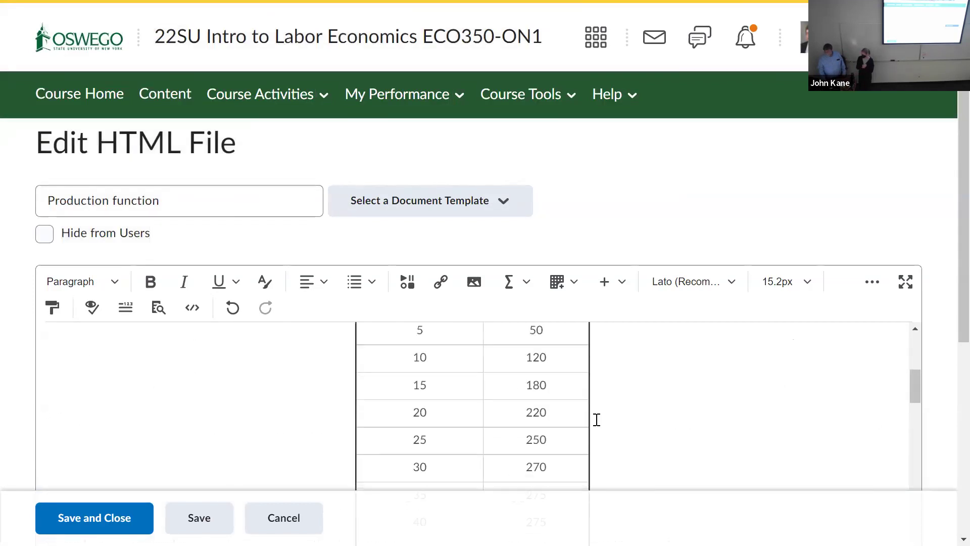
Step: Look over the tables and equations in the Production function page, and save and close the page
{"action": "scroll", "coordinate": [598, 415], "scroll_direction": "down", "scroll_amount": 6}
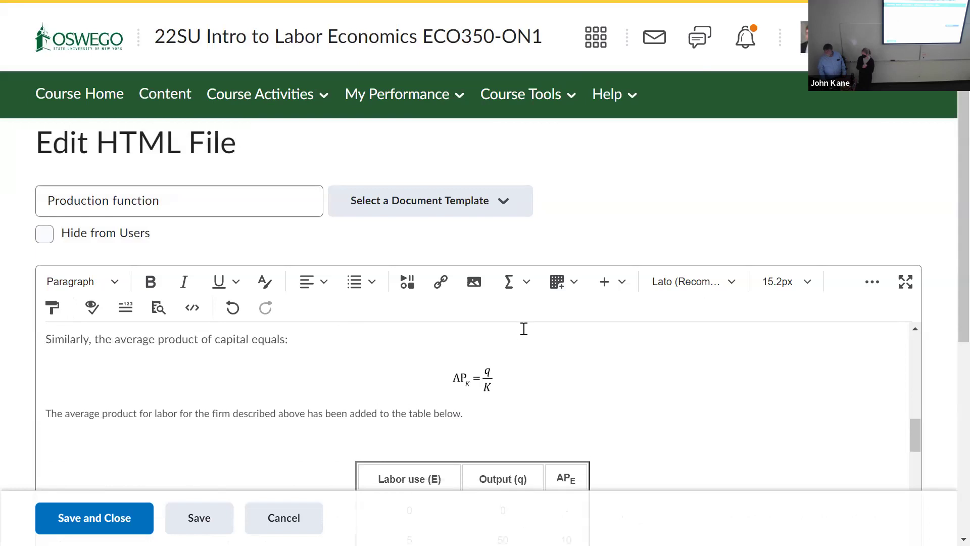
{"action": "scroll", "coordinate": [471, 372], "scroll_direction": "up", "scroll_amount": 2}
{"action": "left_click", "coordinate": [472, 372]}
{"action": "left_click_drag", "start_coordinate": [497, 391], "coordinate": [530, 416]}
{"action": "scroll", "coordinate": [497, 322], "scroll_direction": "down", "scroll_amount": 3}
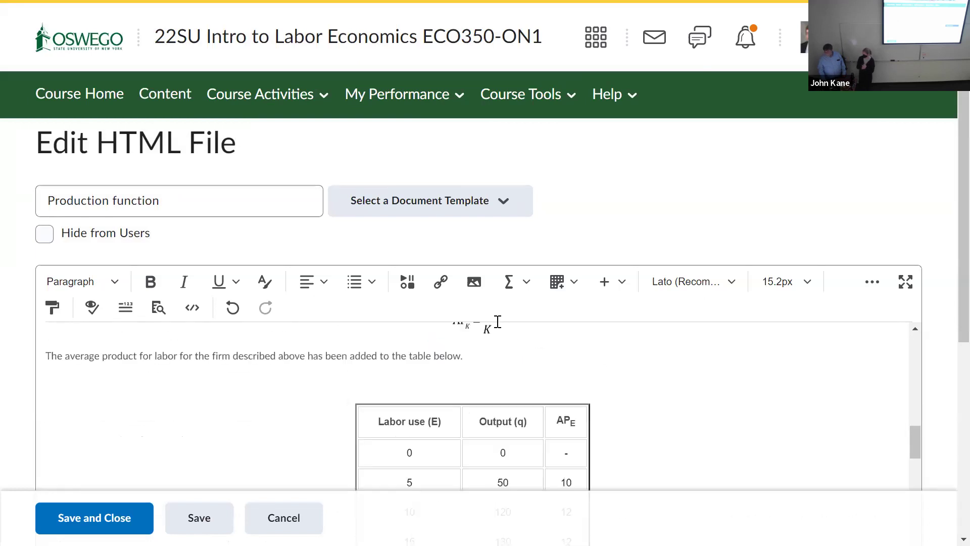
{"action": "left_click", "coordinate": [484, 331]}
{"action": "left_click_drag", "start_coordinate": [499, 345], "coordinate": [528, 367]}
{"action": "scroll", "coordinate": [710, 392], "scroll_direction": "down", "scroll_amount": 15}
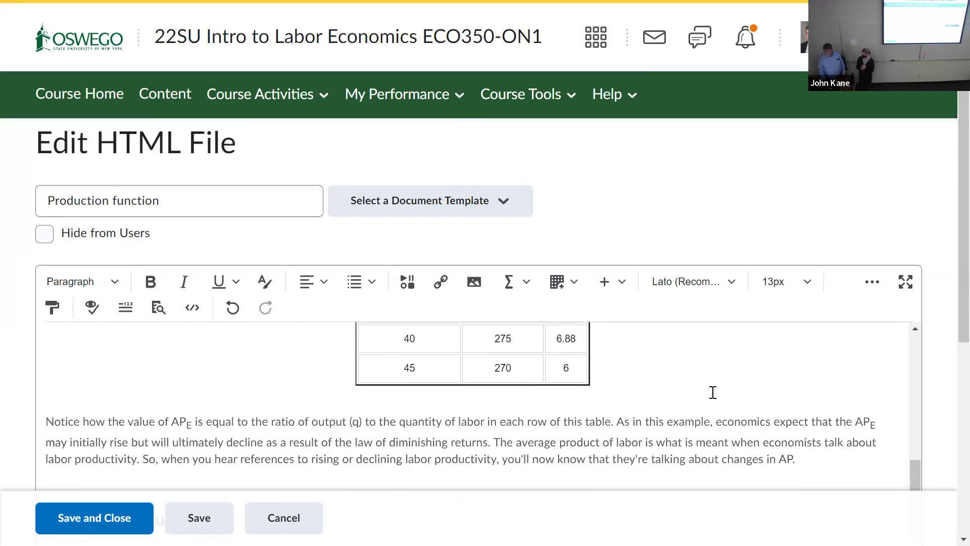
{"action": "middle_click", "coordinate": [711, 390]}
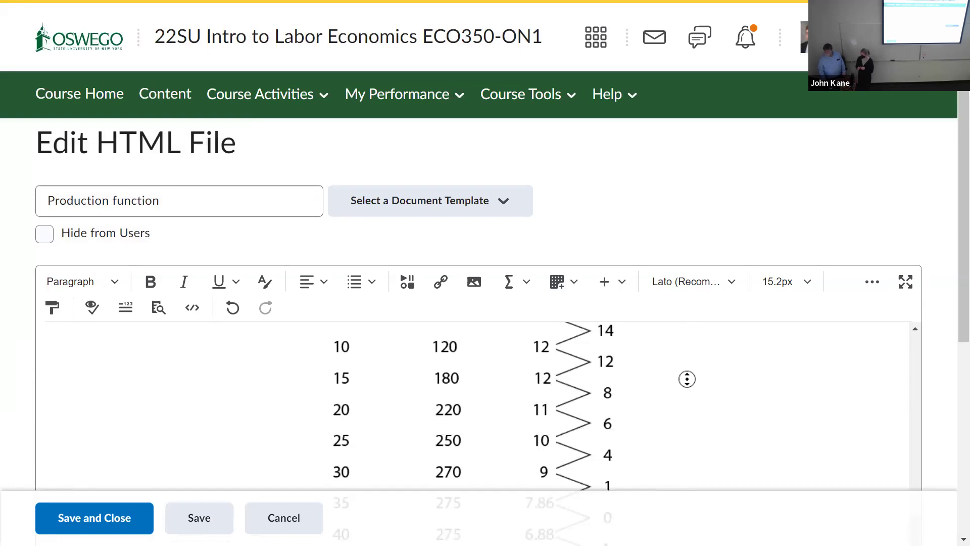
{"action": "scroll", "coordinate": [711, 390], "scroll_direction": "up", "scroll_amount": 5}
{"action": "scroll", "coordinate": [624, 248], "scroll_direction": "up", "scroll_amount": 15}
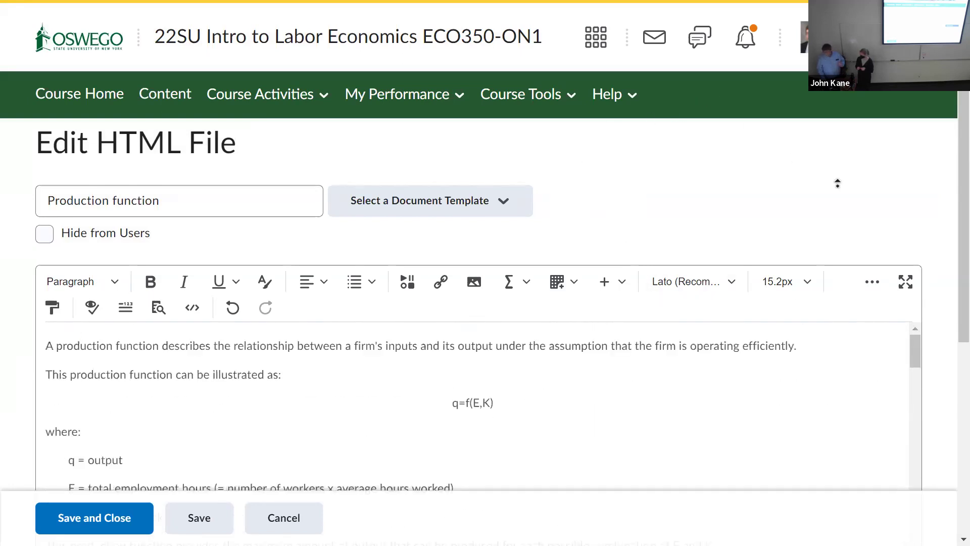
{"action": "scroll", "coordinate": [794, 310], "scroll_direction": "down", "scroll_amount": 10}
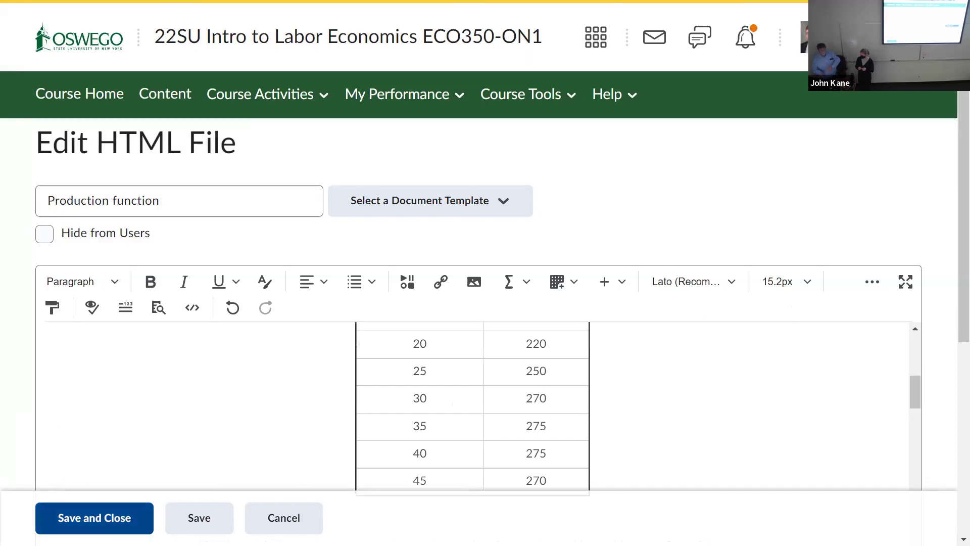
{"action": "left_click", "coordinate": [107, 518]}
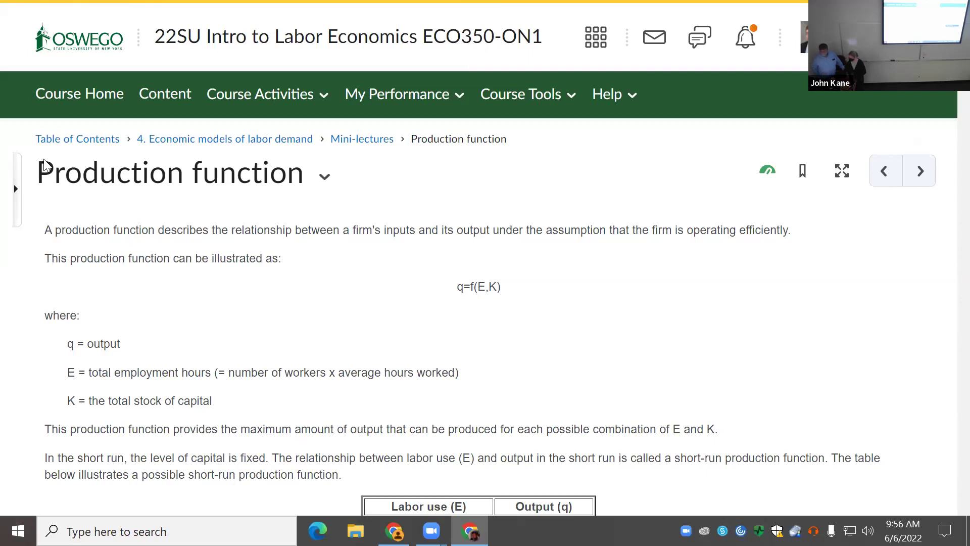
Step: Open the Production function page for HTML editing again and try the Enter Embed Code option with no code, leaving it without inserting
{"action": "left_click", "coordinate": [325, 175]}
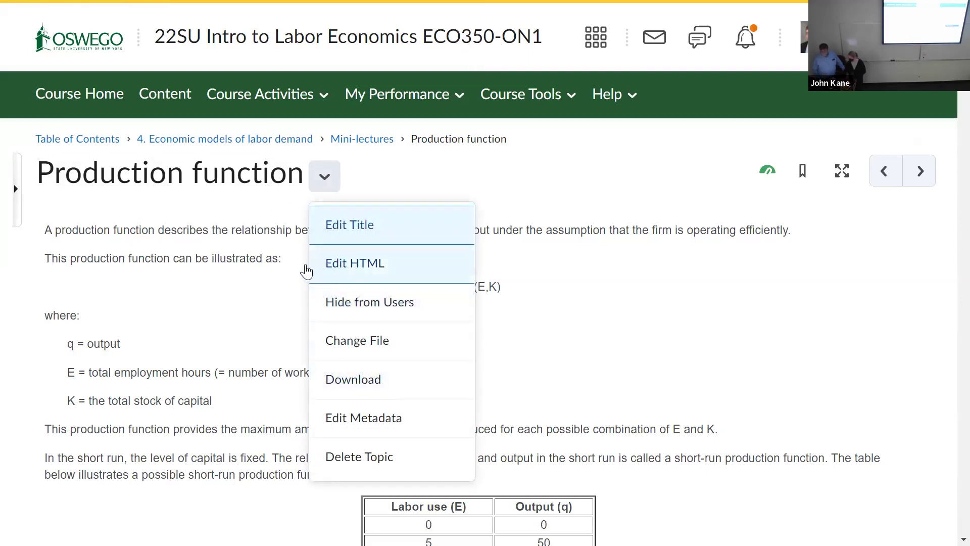
{"action": "left_click", "coordinate": [337, 272]}
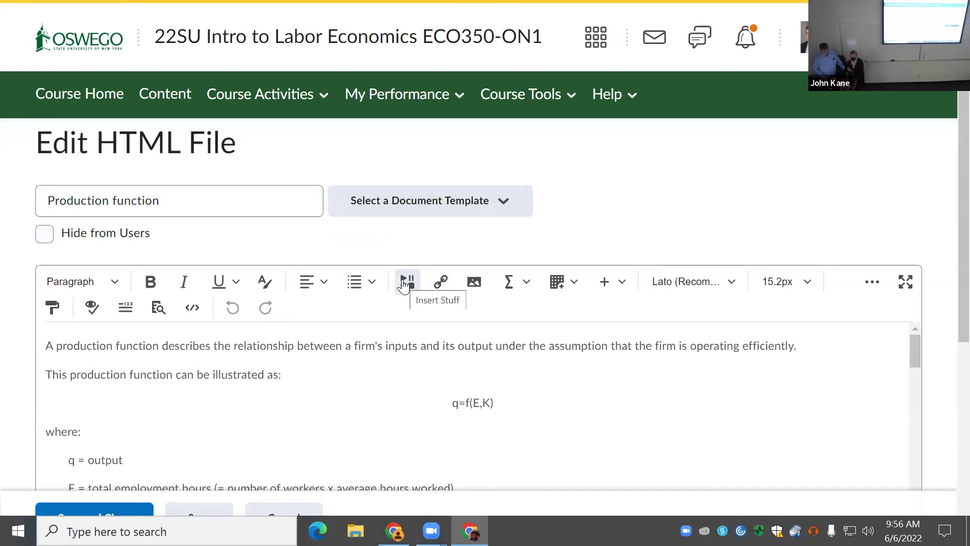
{"action": "left_click", "coordinate": [404, 283]}
{"action": "scroll", "coordinate": [281, 318], "scroll_direction": "down", "scroll_amount": 2}
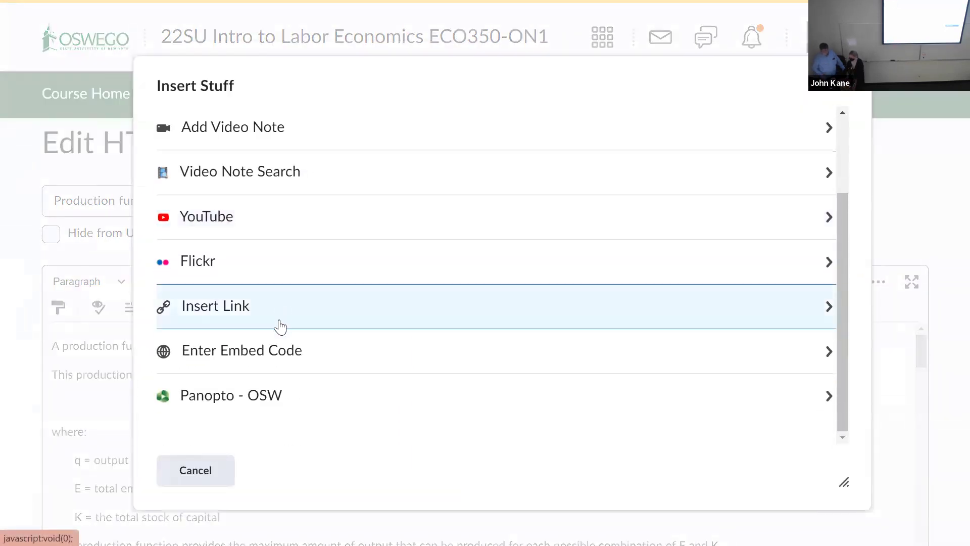
{"action": "left_click", "coordinate": [281, 355]}
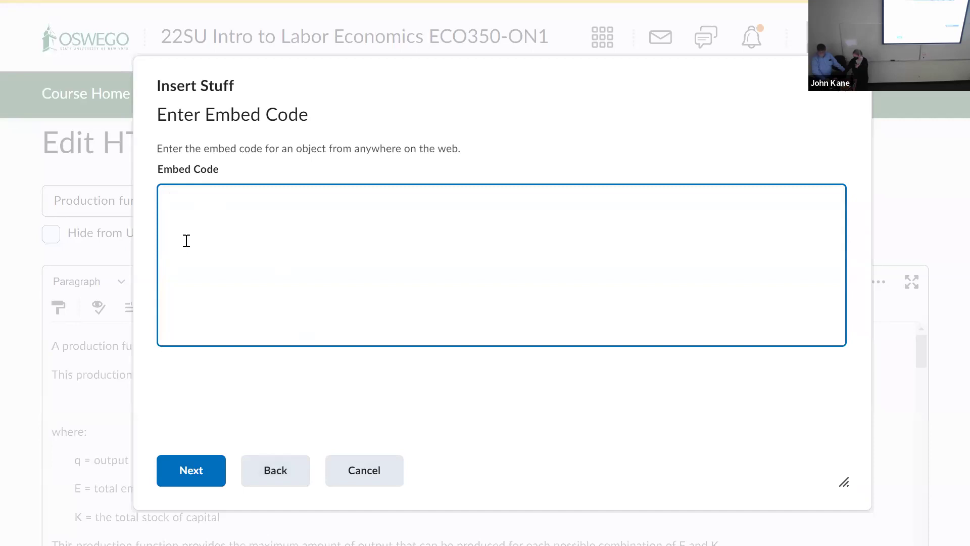
{"action": "left_click", "coordinate": [203, 479]}
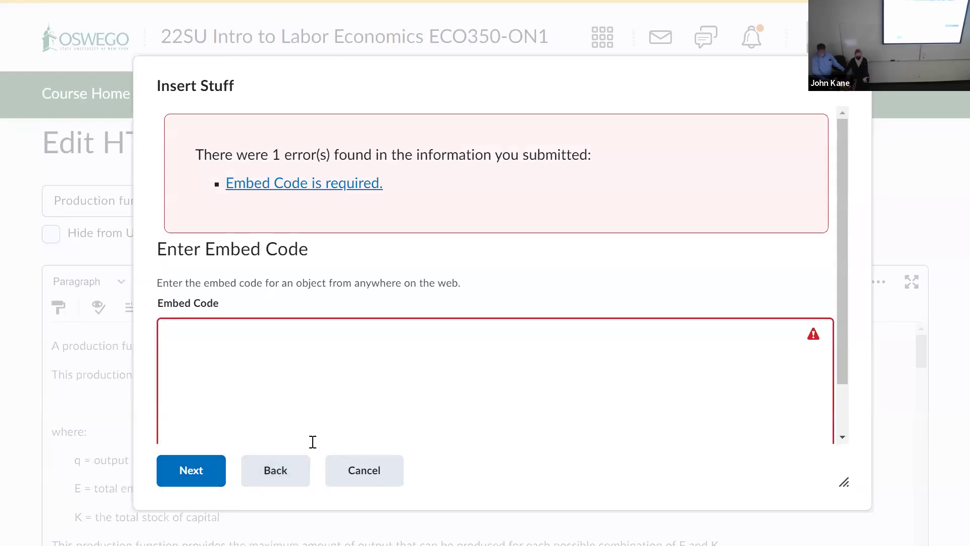
{"action": "left_click", "coordinate": [363, 472]}
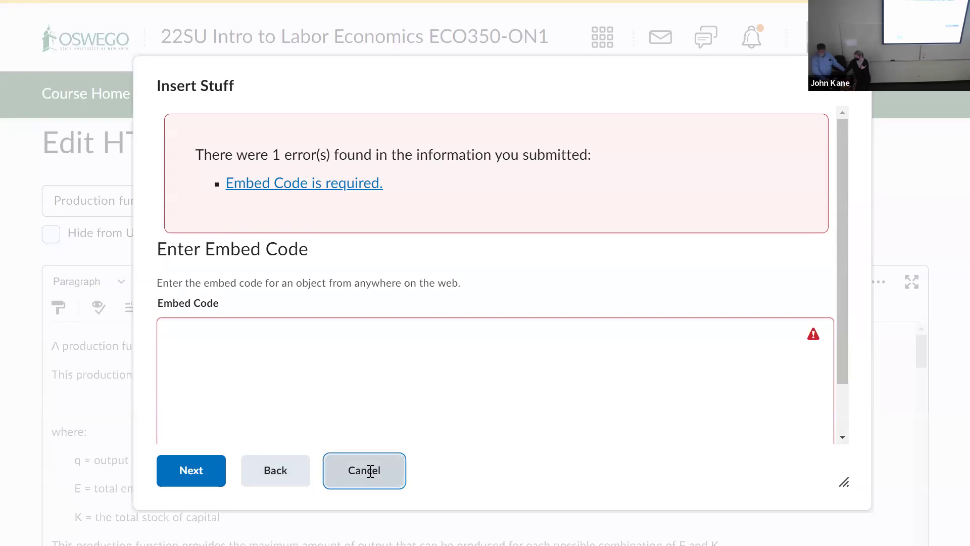
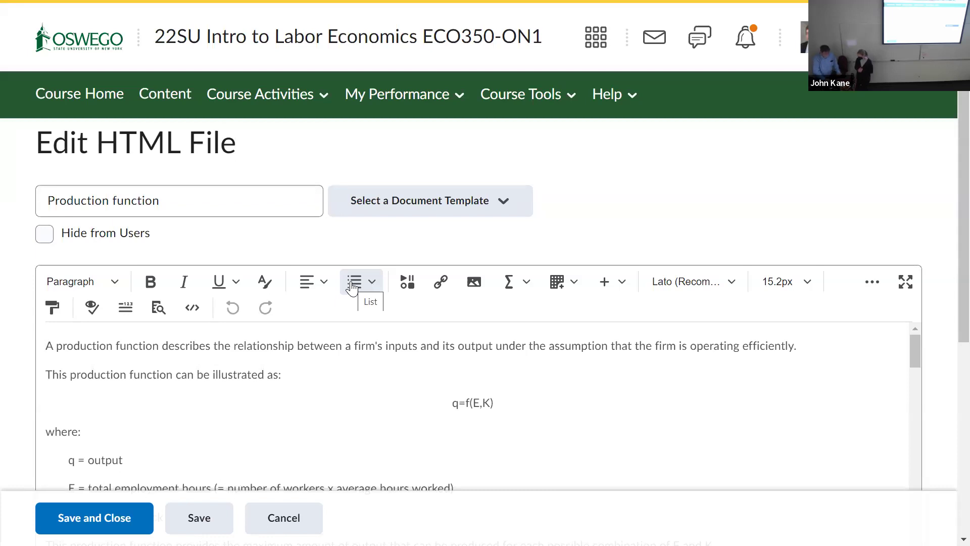
Step: Look through the Insert Stuff sources offered for the page, from My Computer to Panopto - OSW
{"action": "left_click", "coordinate": [412, 289]}
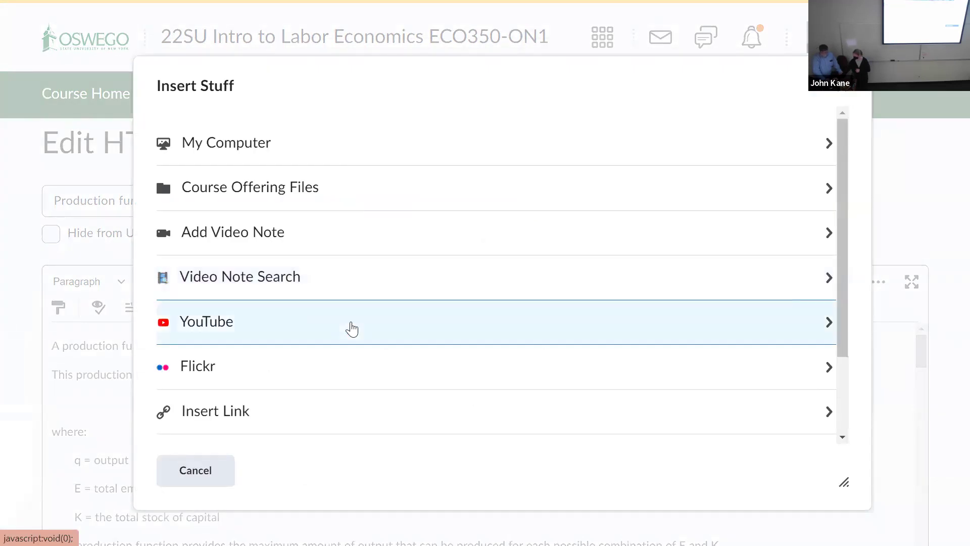
{"action": "scroll", "coordinate": [349, 333], "scroll_direction": "down", "scroll_amount": 2}
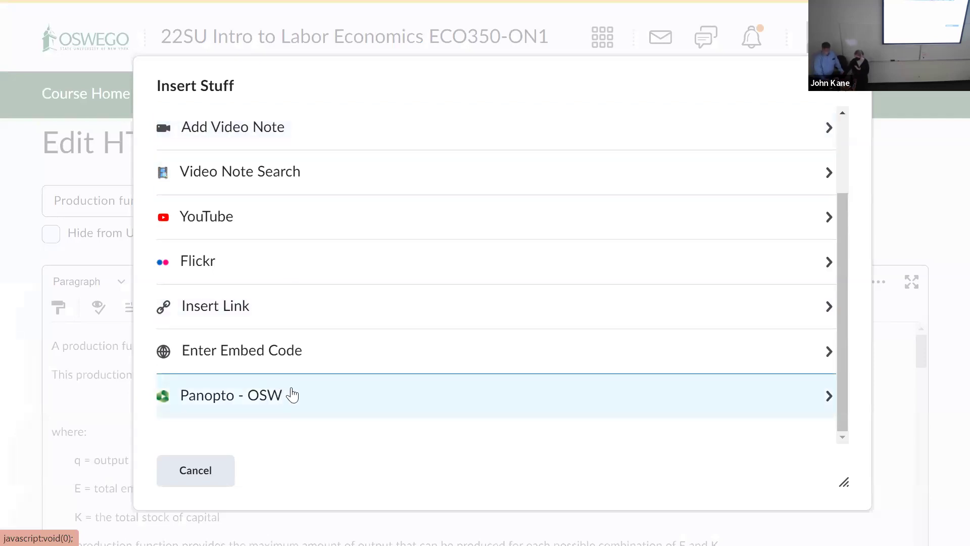
{"action": "scroll", "coordinate": [279, 394], "scroll_direction": "up", "scroll_amount": 2}
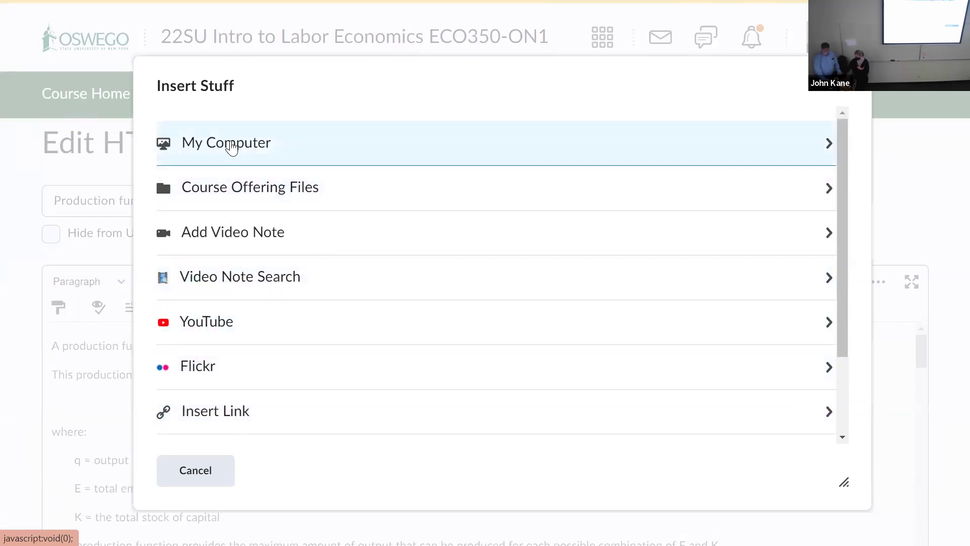
{"action": "scroll", "coordinate": [268, 317], "scroll_direction": "down", "scroll_amount": 1}
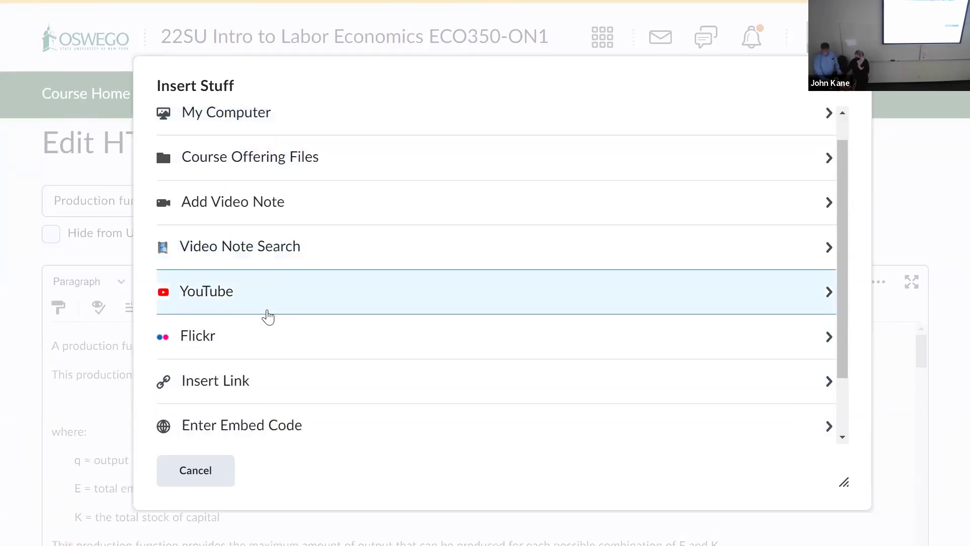
{"action": "scroll", "coordinate": [268, 316], "scroll_direction": "down", "scroll_amount": 1}
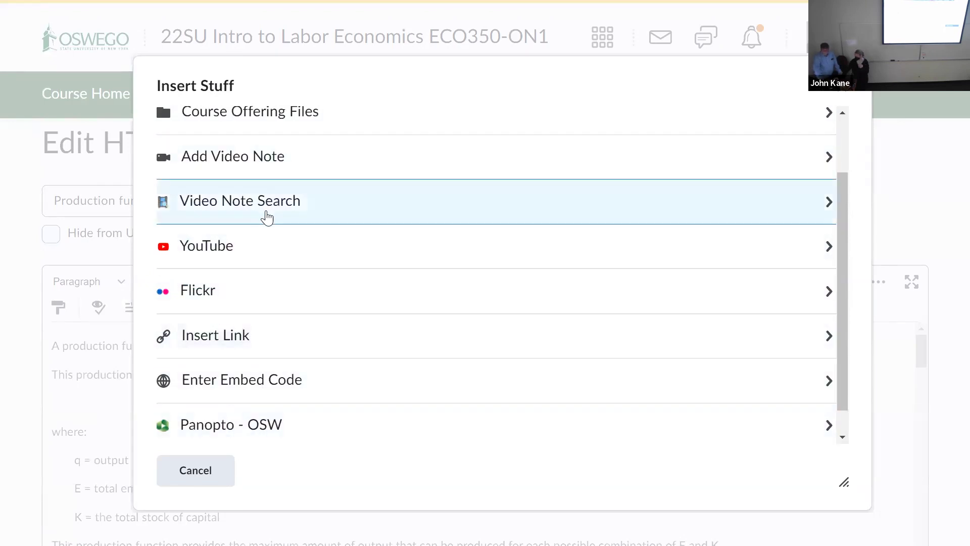
Step: View the Add Video Note recorder, cancel it without recording, and allow the site to use the microphone and camera
{"action": "left_click", "coordinate": [272, 160]}
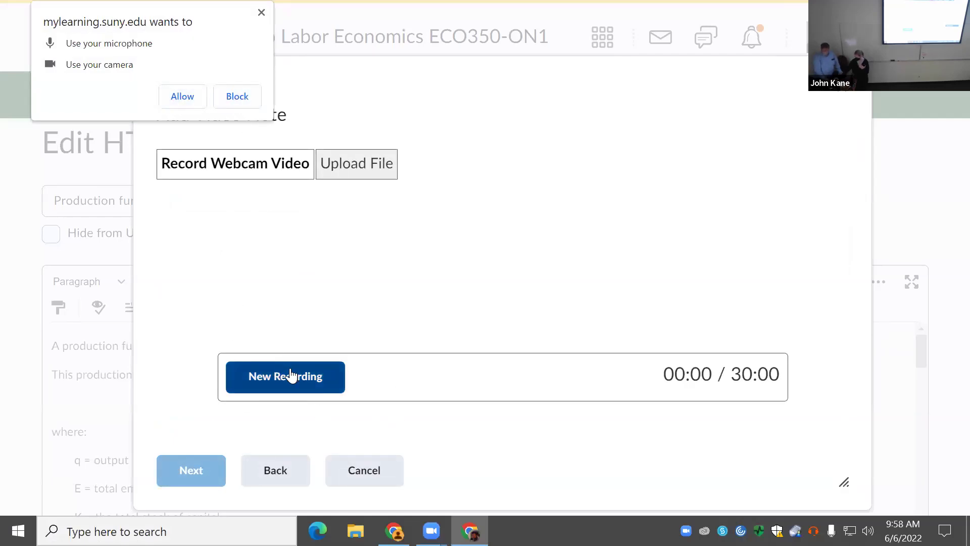
{"action": "left_click", "coordinate": [360, 473]}
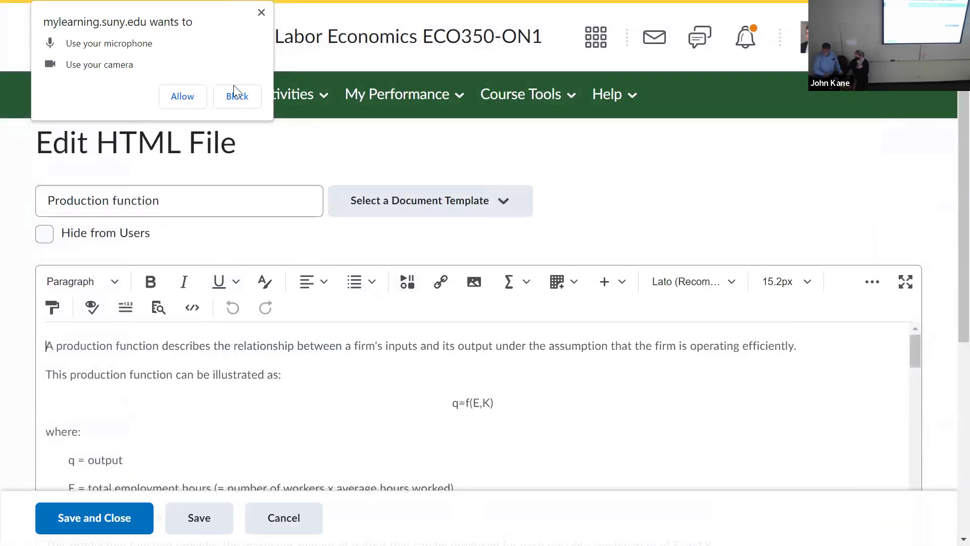
{"action": "left_click", "coordinate": [182, 98]}
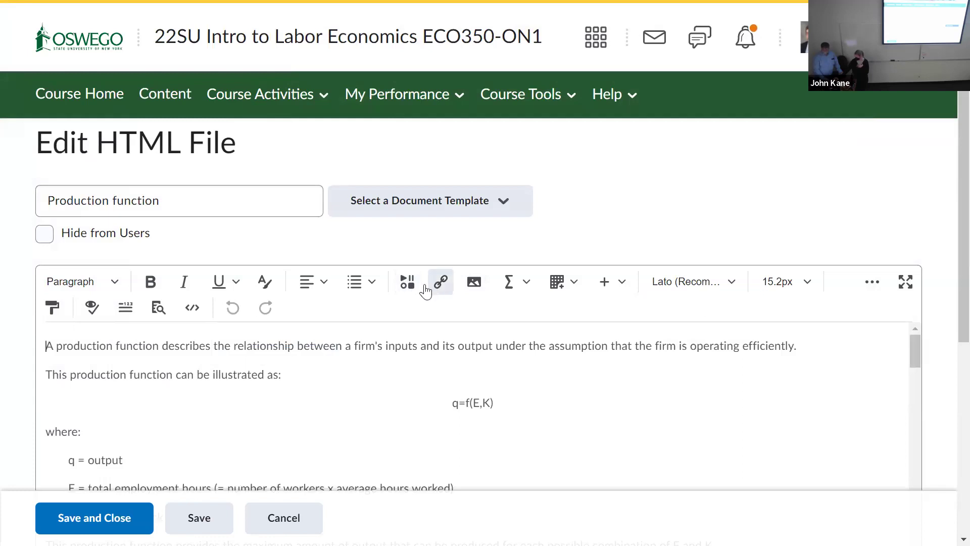
{"action": "left_click", "coordinate": [400, 280]}
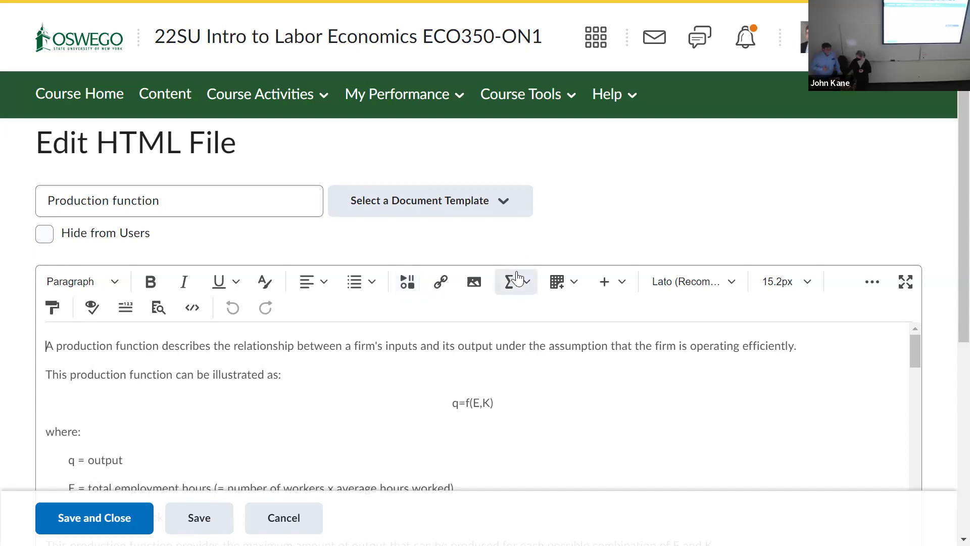
{"action": "scroll", "coordinate": [486, 362], "scroll_direction": "down", "scroll_amount": 3}
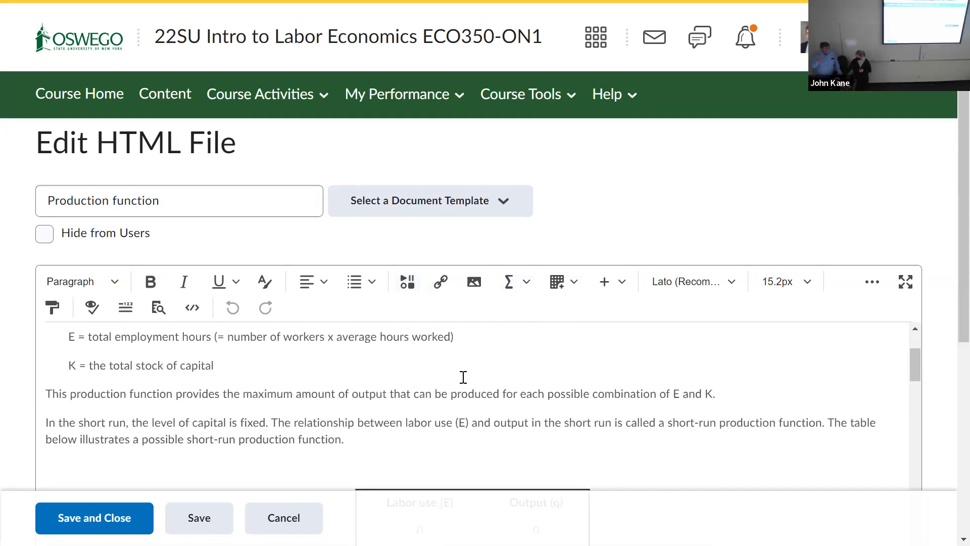
{"action": "scroll", "coordinate": [463, 377], "scroll_direction": "up", "scroll_amount": 3}
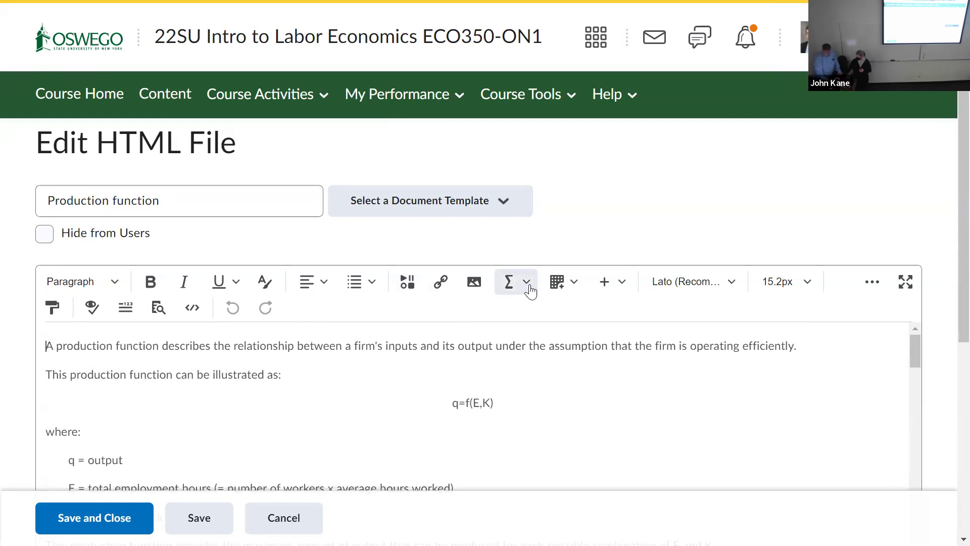
Step: Examine the MathML Equation editor with a preview of its default markup, and the other equation types, without inserting an equation
{"action": "left_click", "coordinate": [528, 285]}
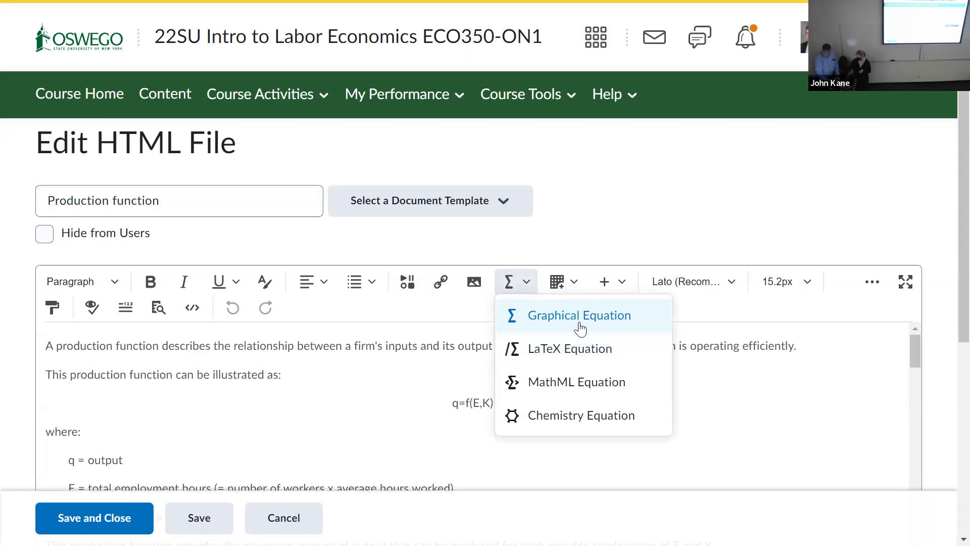
{"action": "left_click", "coordinate": [589, 393]}
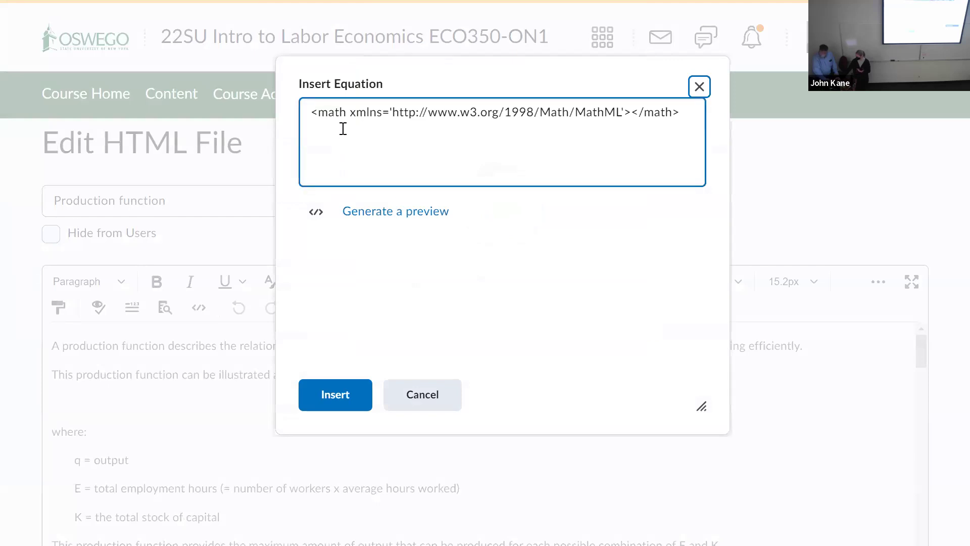
{"action": "left_click", "coordinate": [511, 269]}
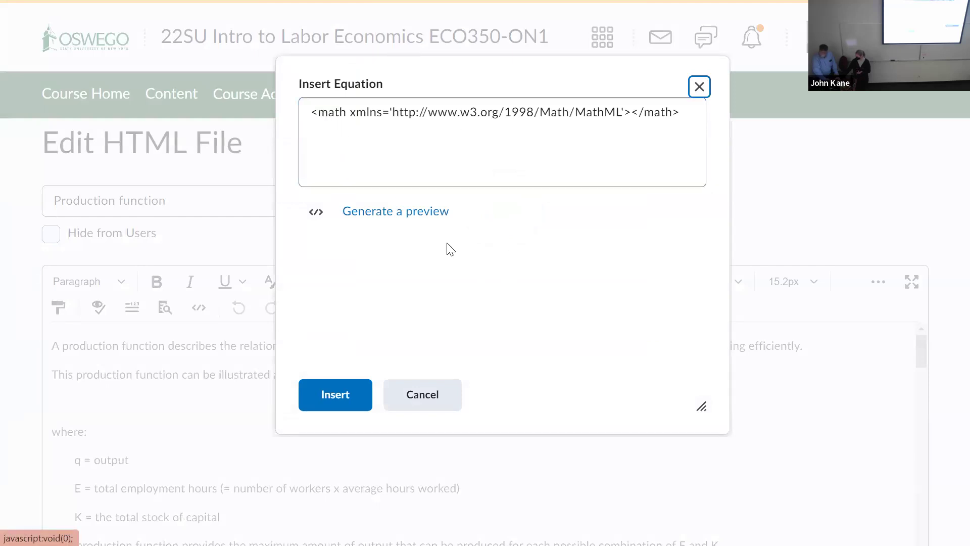
{"action": "left_click", "coordinate": [420, 221]}
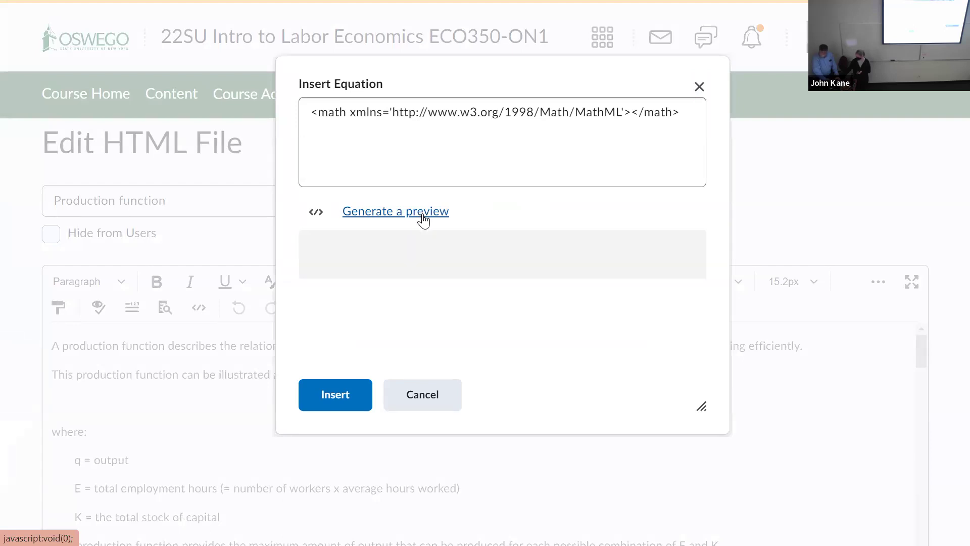
{"action": "left_click", "coordinate": [346, 104]}
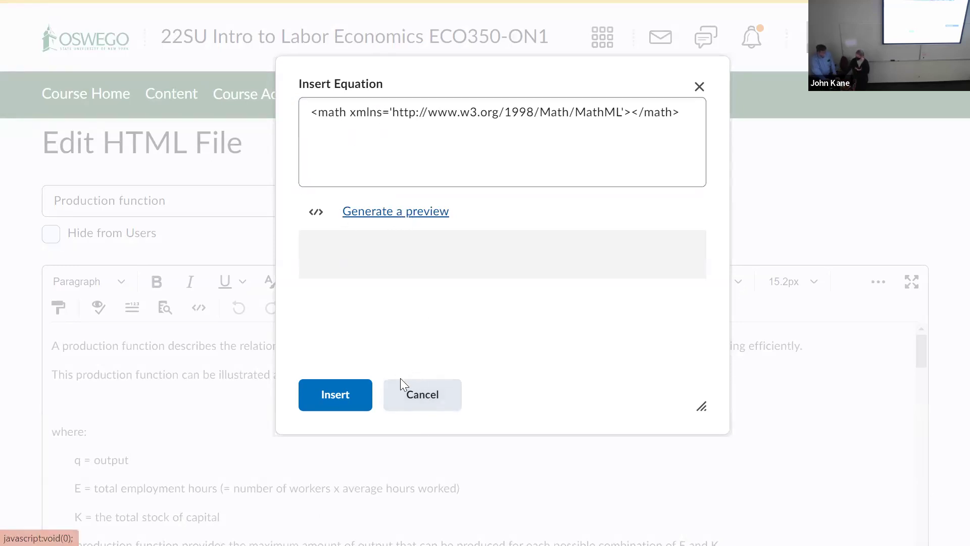
{"action": "left_click", "coordinate": [413, 391]}
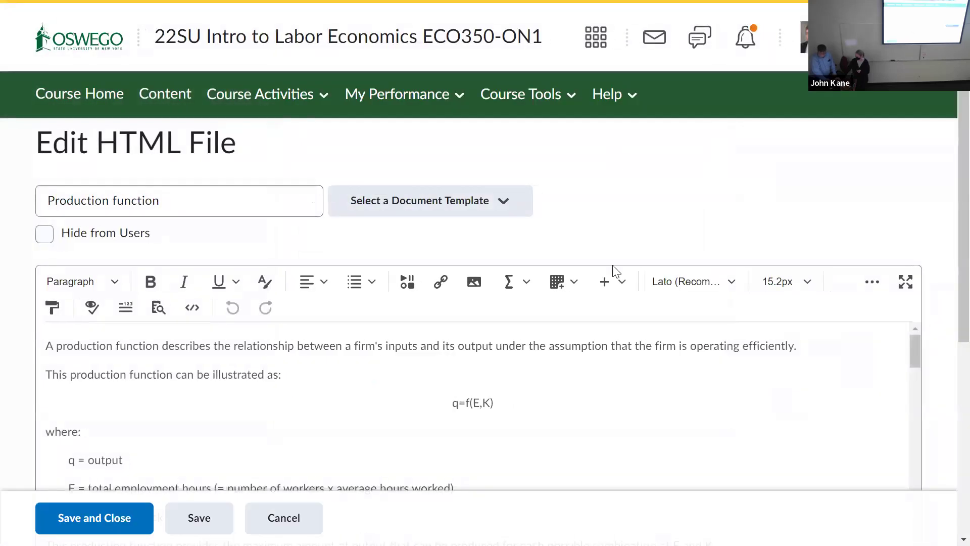
{"action": "left_click", "coordinate": [527, 287]}
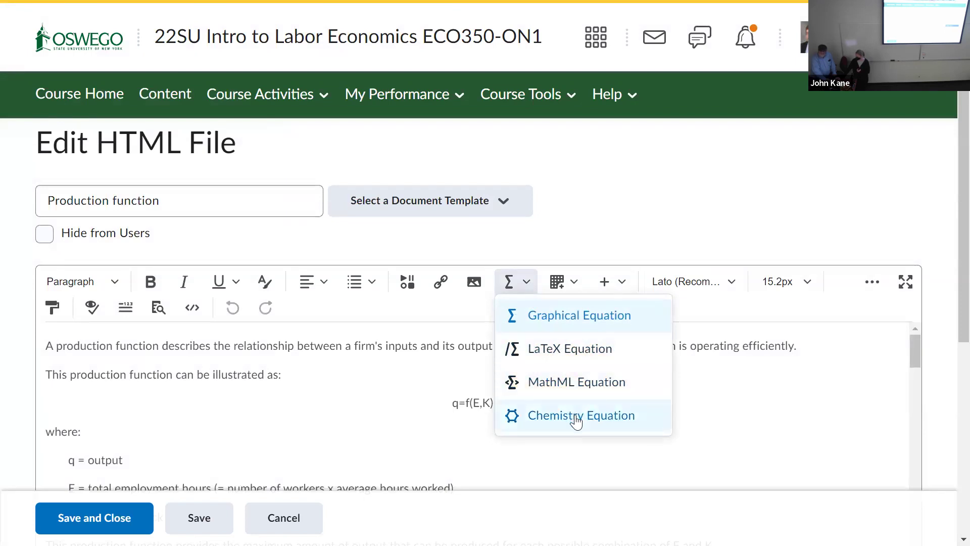
{"action": "left_click", "coordinate": [446, 404]}
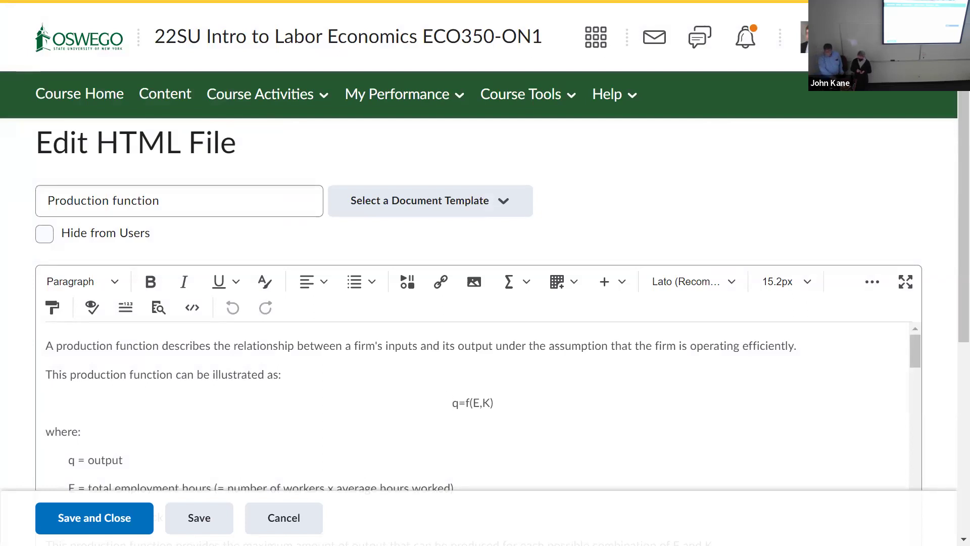
Step: Exit the browser's full screen mode
{"action": "right_click", "coordinate": [946, 158]}
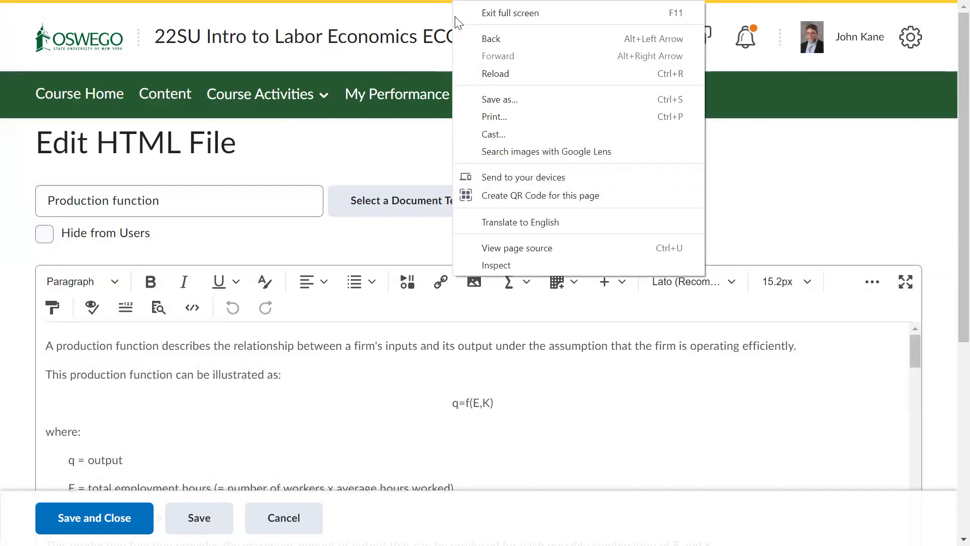
{"action": "key", "text": "F11"}
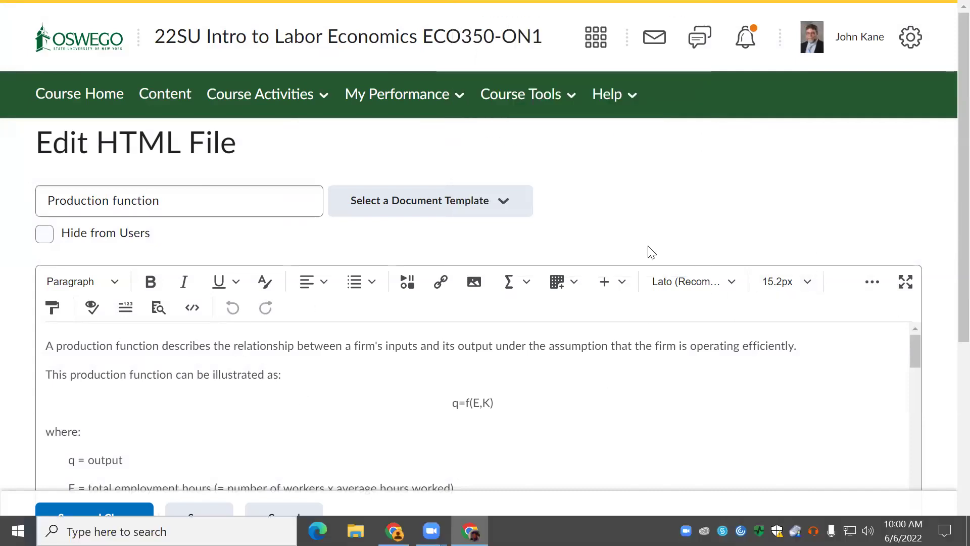